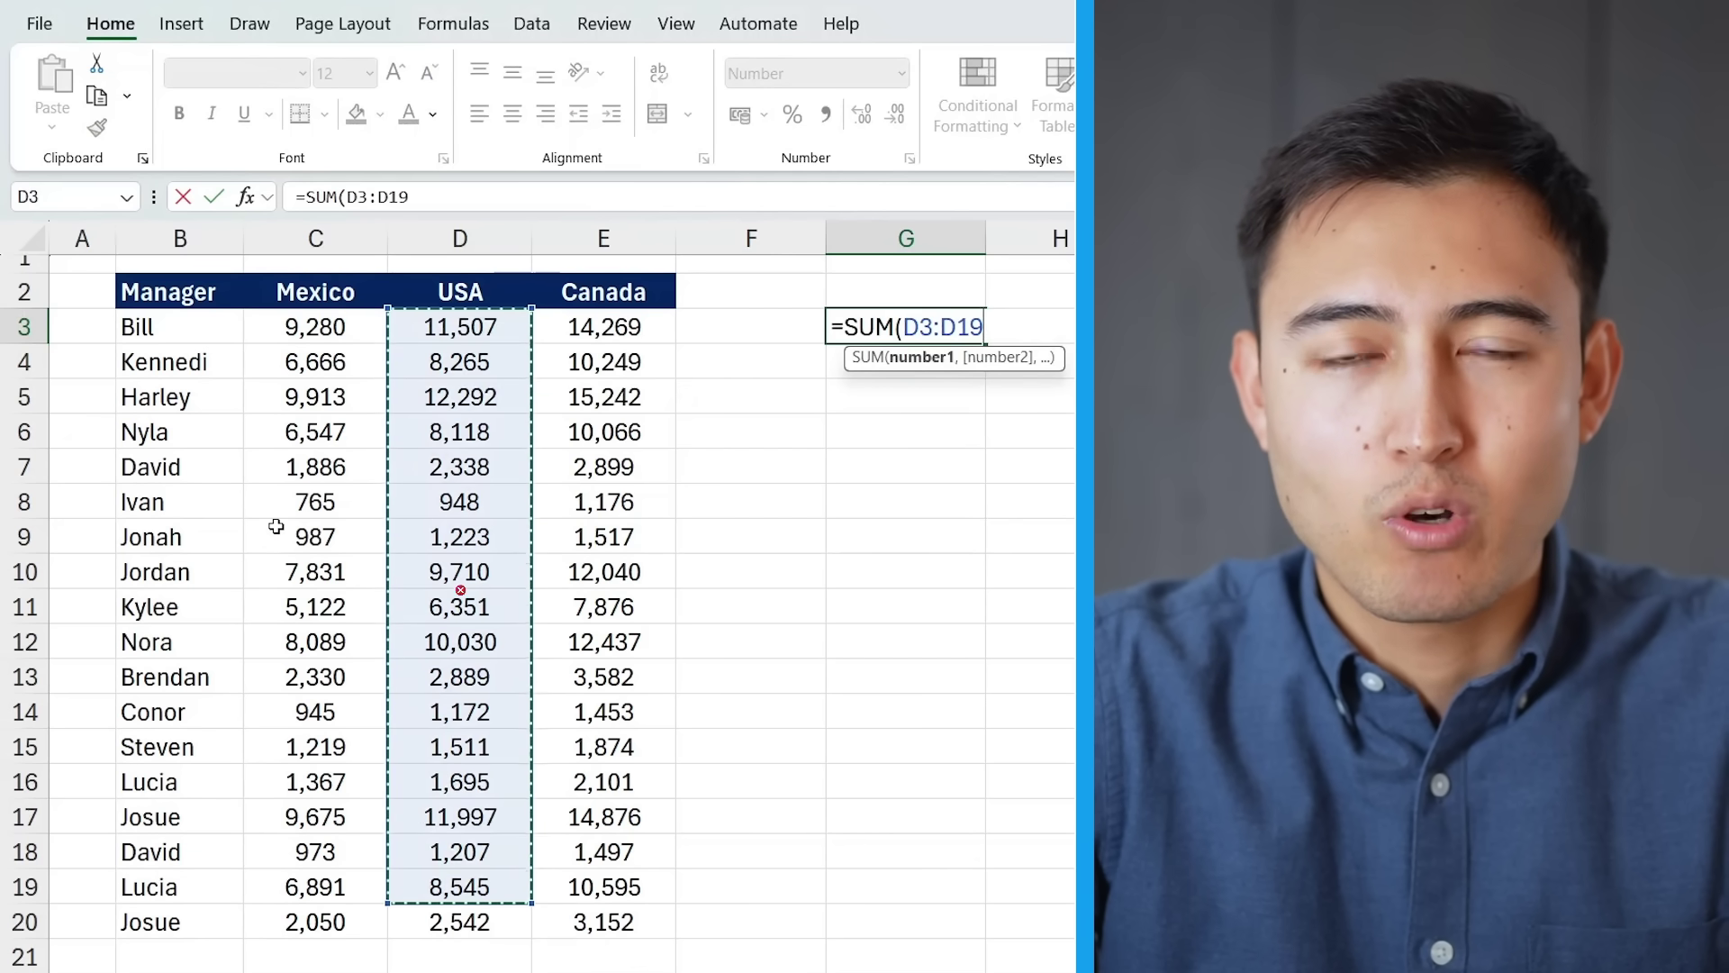
- Total the Mexico sales in G3 with =SUM(Mexico) instead of the C4:C19 range
{"action": "left_click_drag", "start_coordinate": [315, 361], "coordinate": [360, 892]}
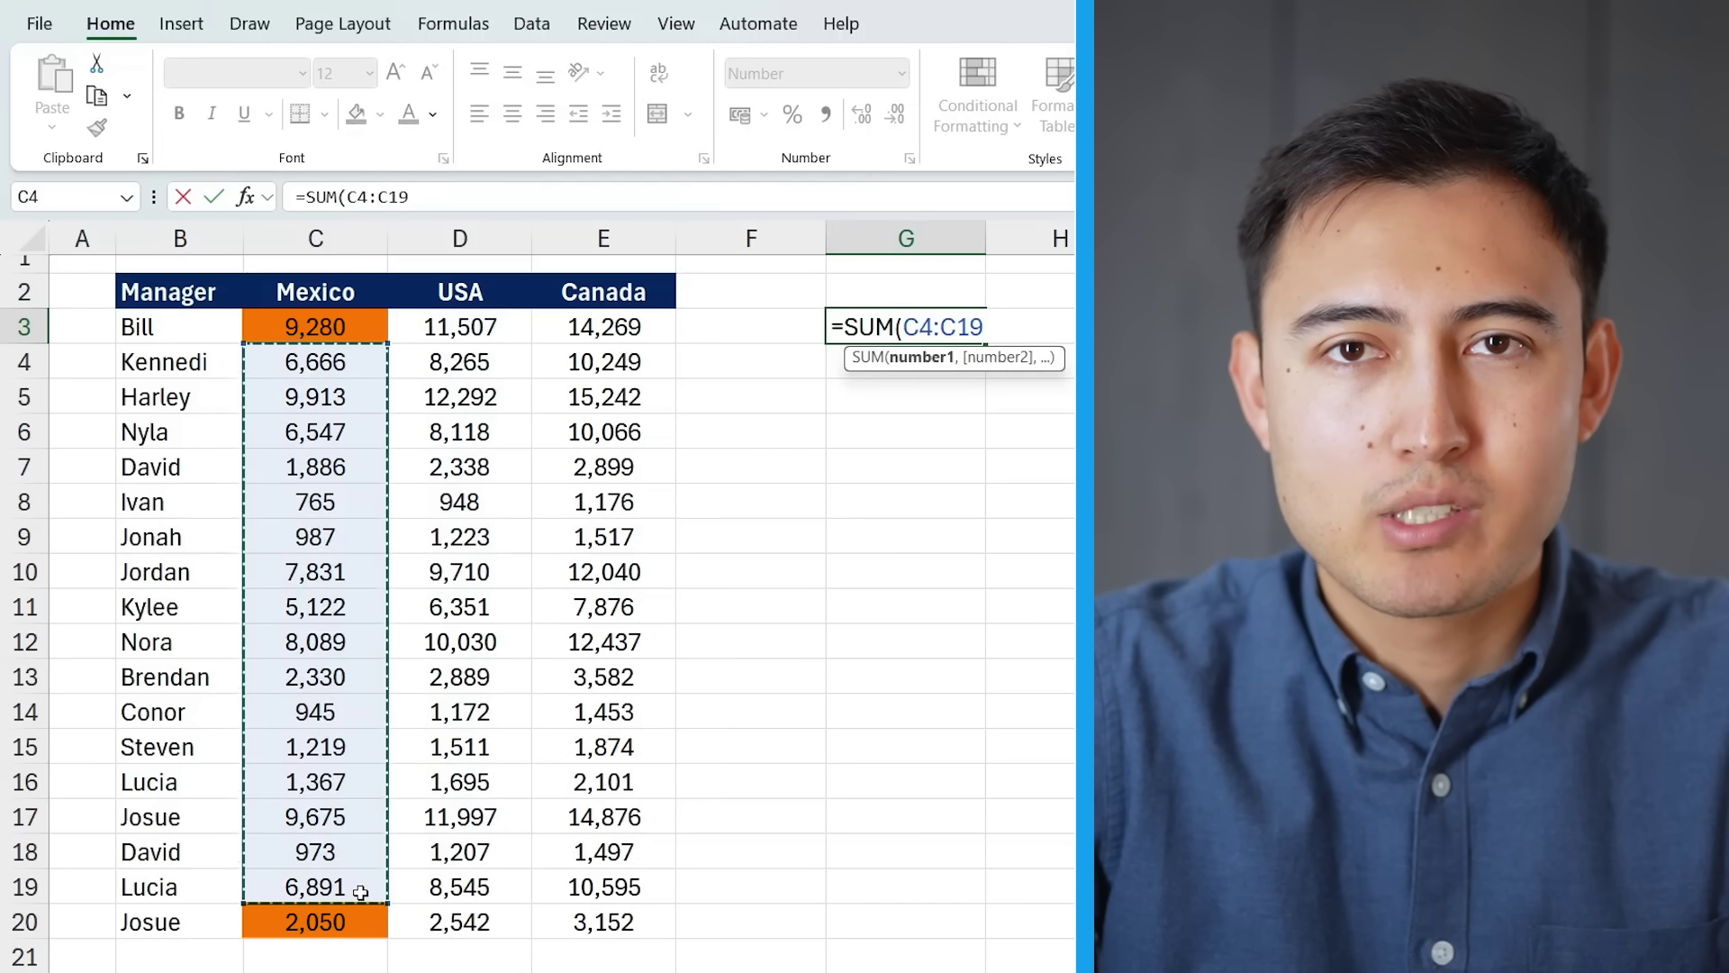
{"action": "key", "text": "Escape"}
{"action": "type", "text": "=su"}
{"action": "key", "text": "Tab"}
{"action": "type", "text": "Mexi"}
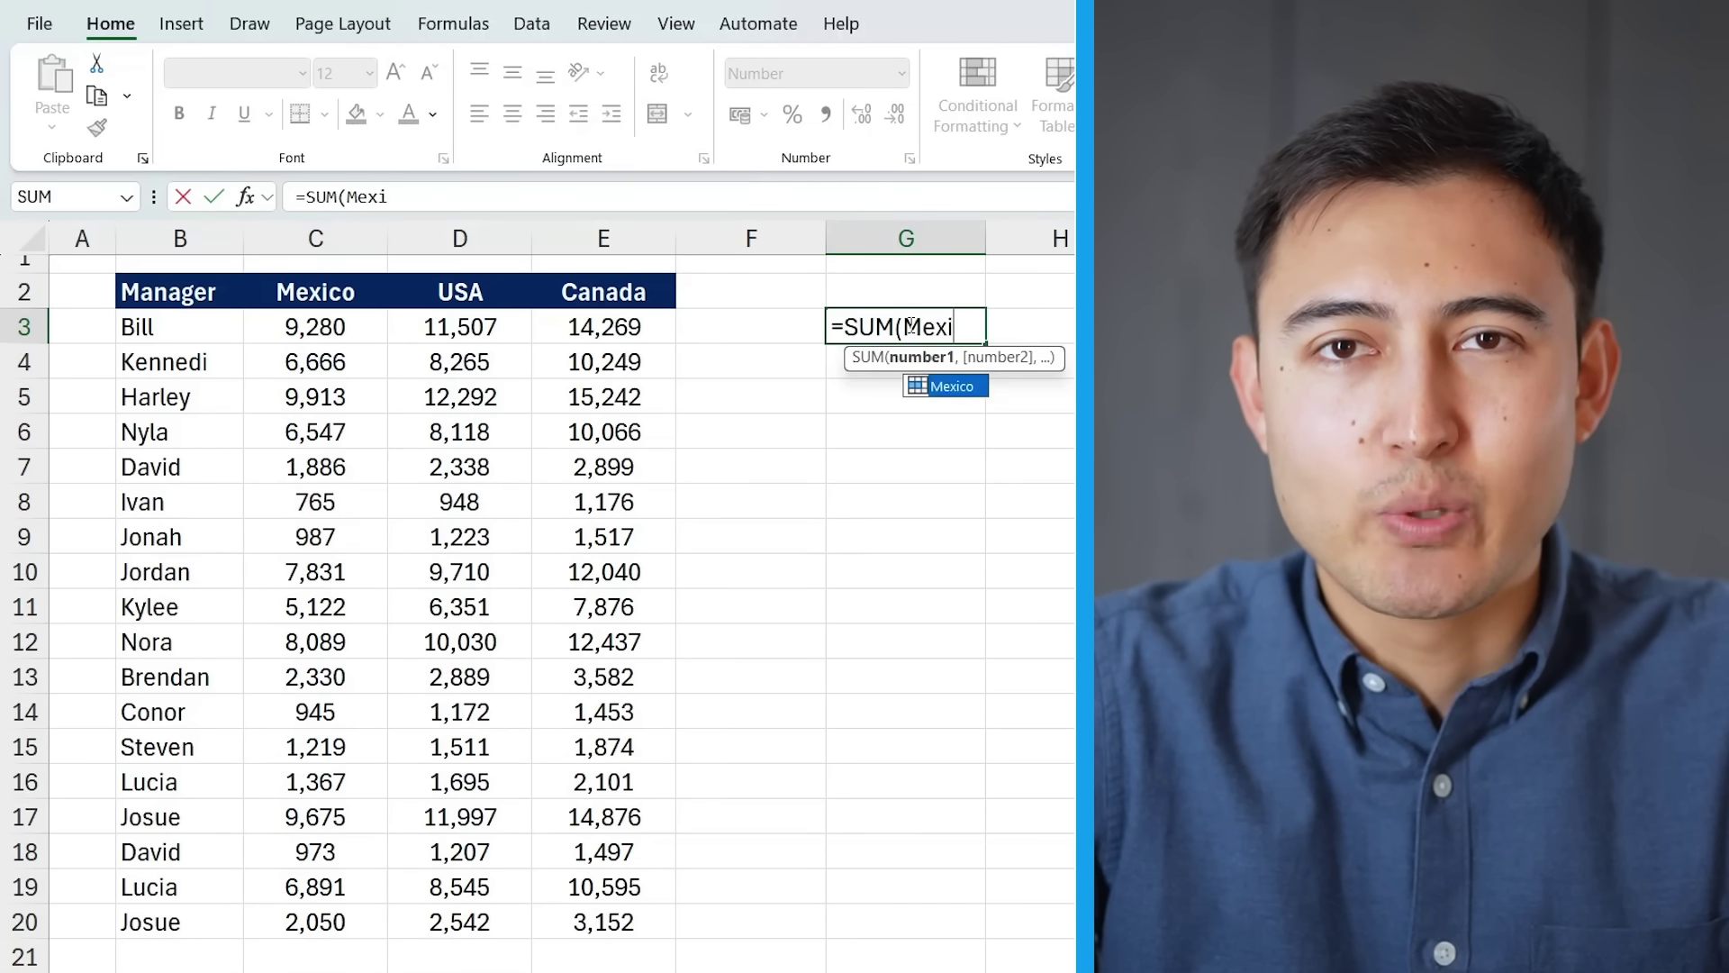
{"action": "key", "text": "Tab"}
{"action": "type", "text": ")"}
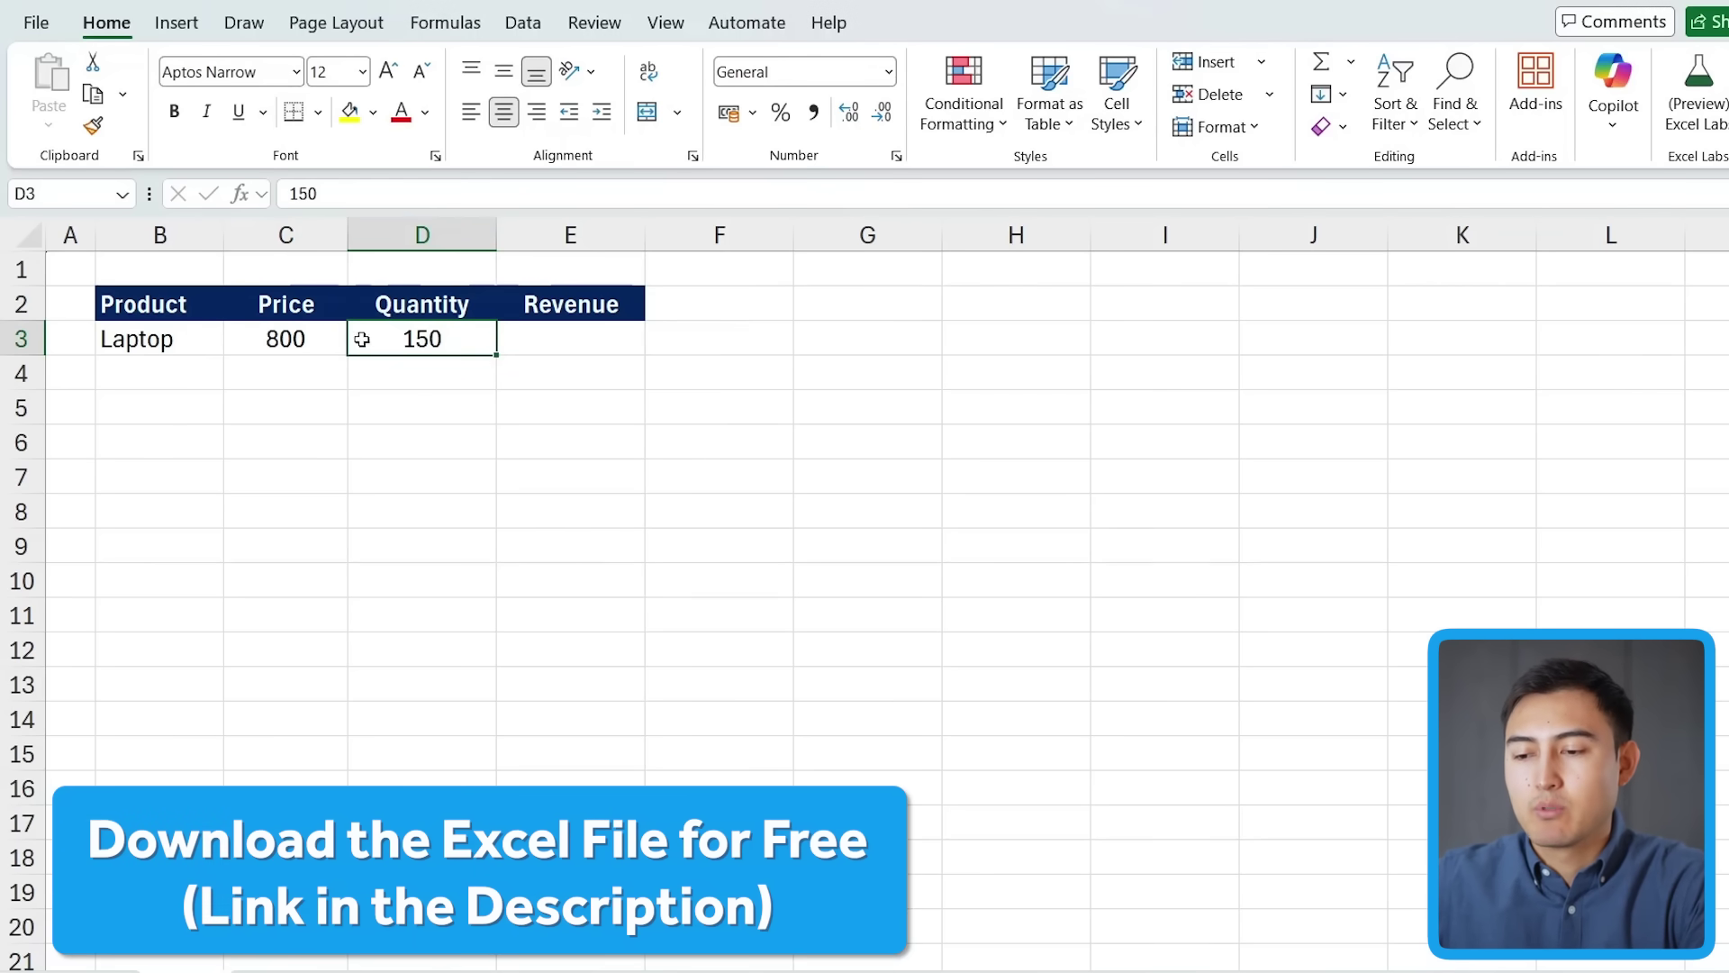
{"action": "key", "text": "Right"}
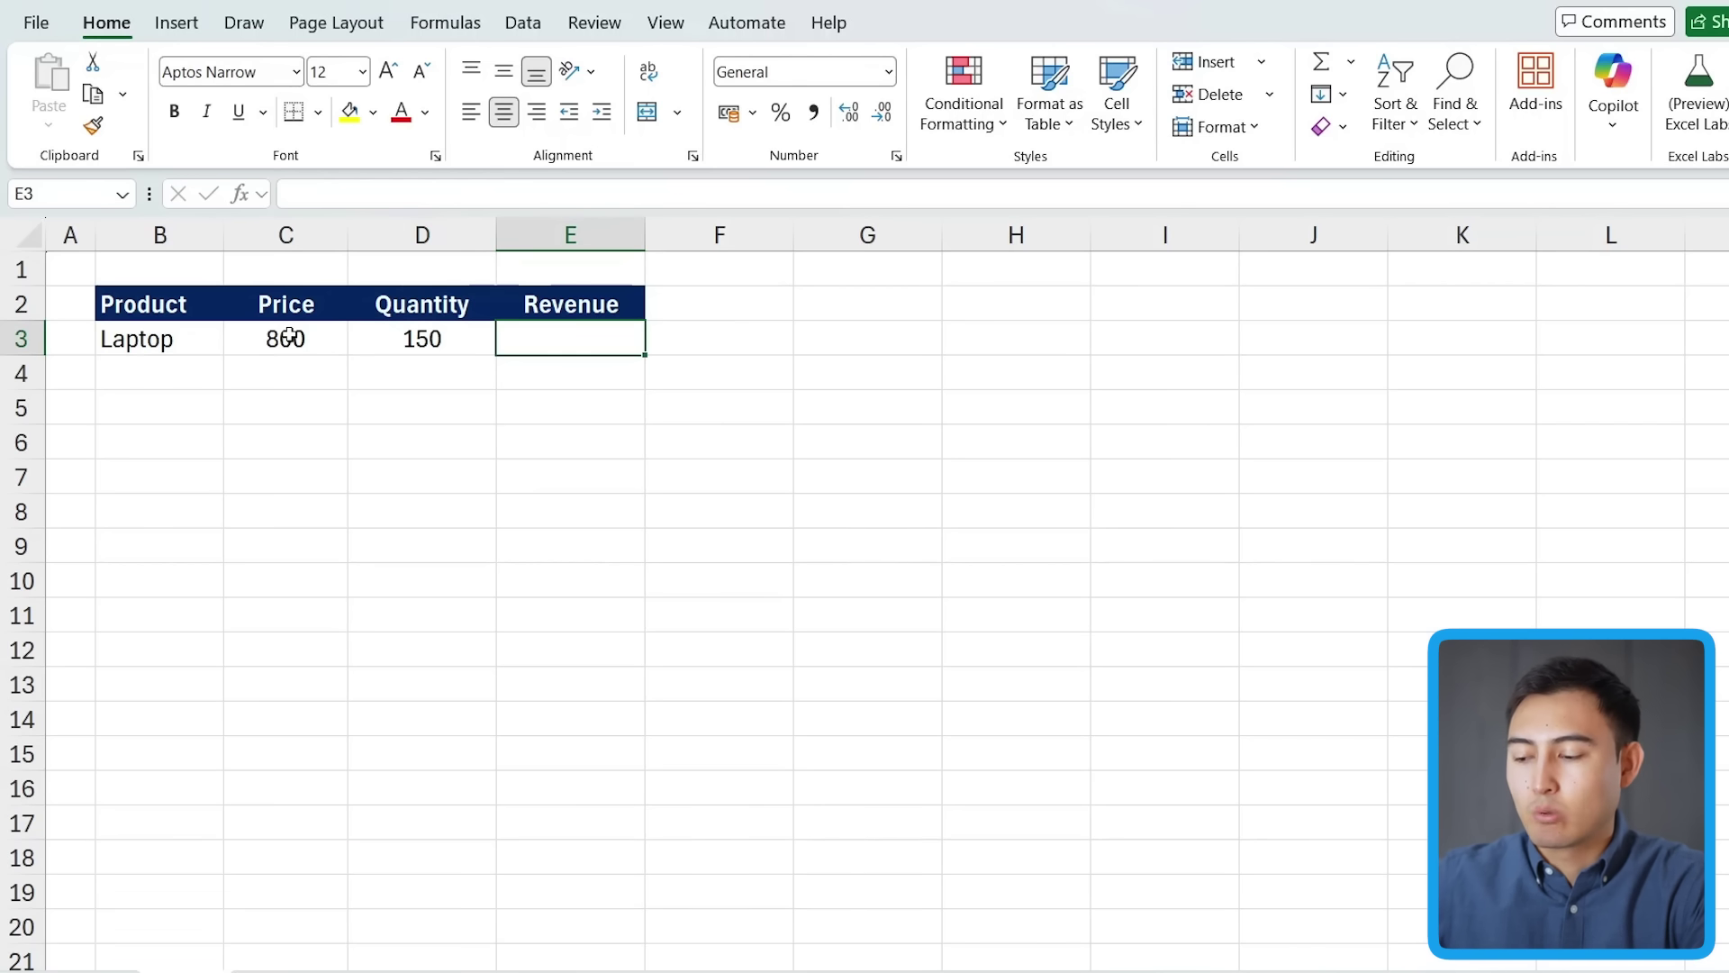
{"action": "type", "text": "="}
{"action": "key", "text": "Left"}
{"action": "key", "text": "Left"}
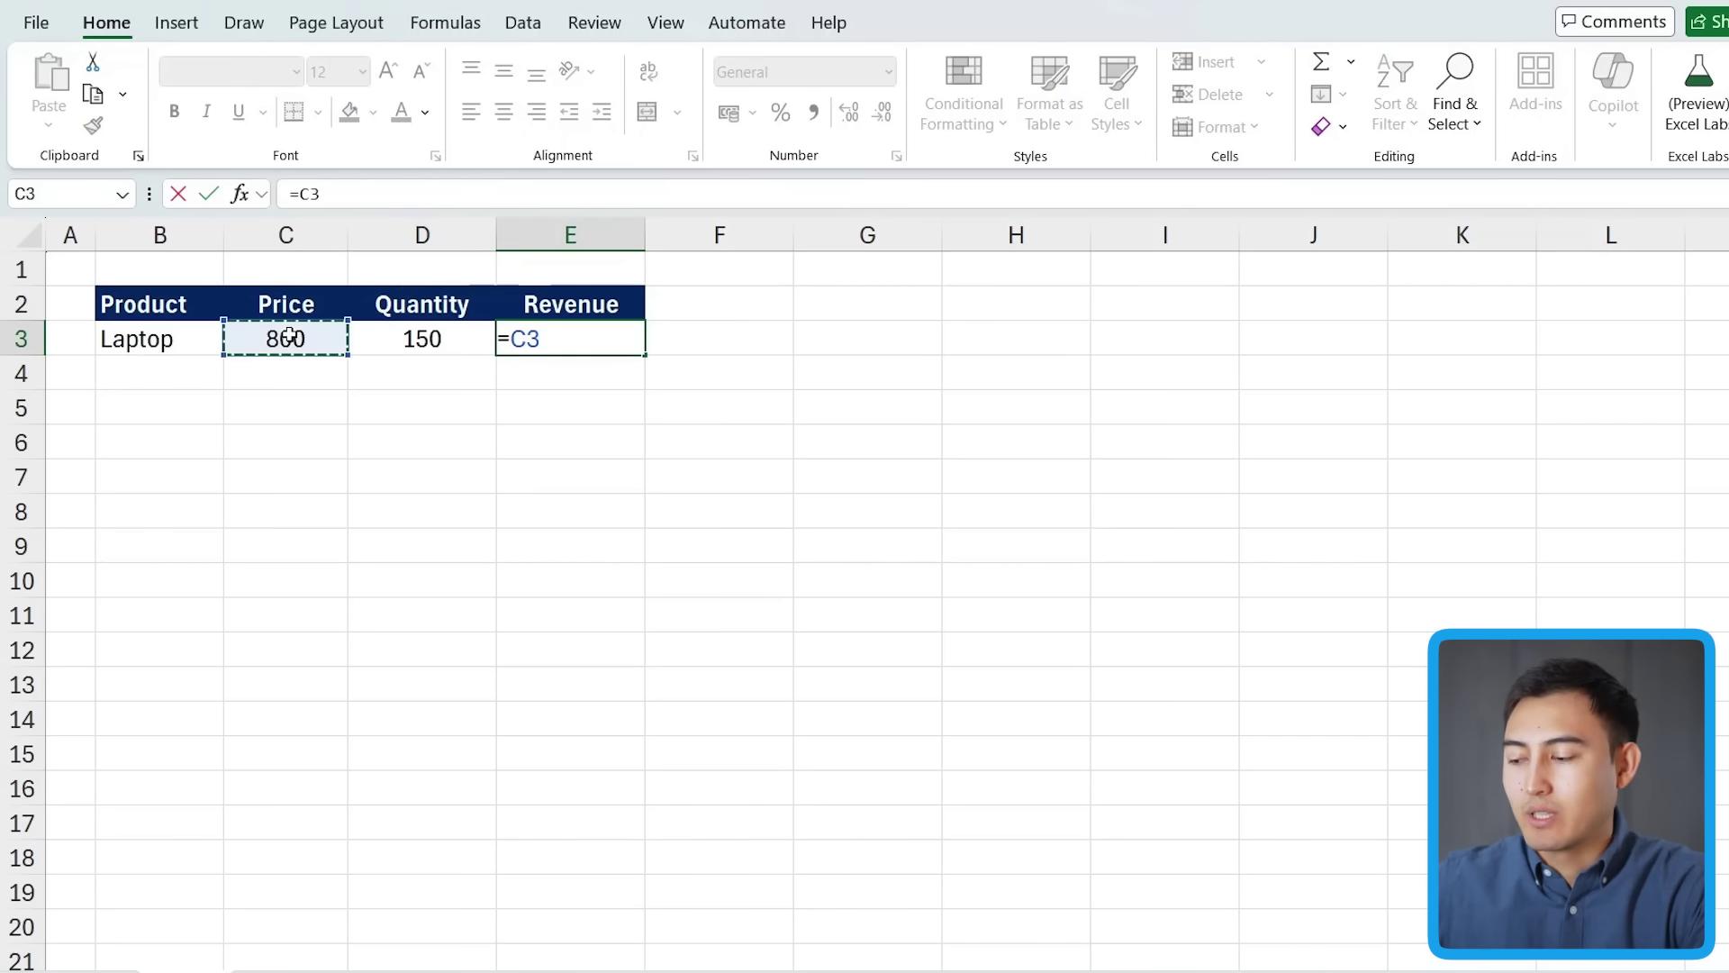
{"action": "type", "text": "*"}
{"action": "key", "text": "Left"}
{"action": "key", "text": "Return"}
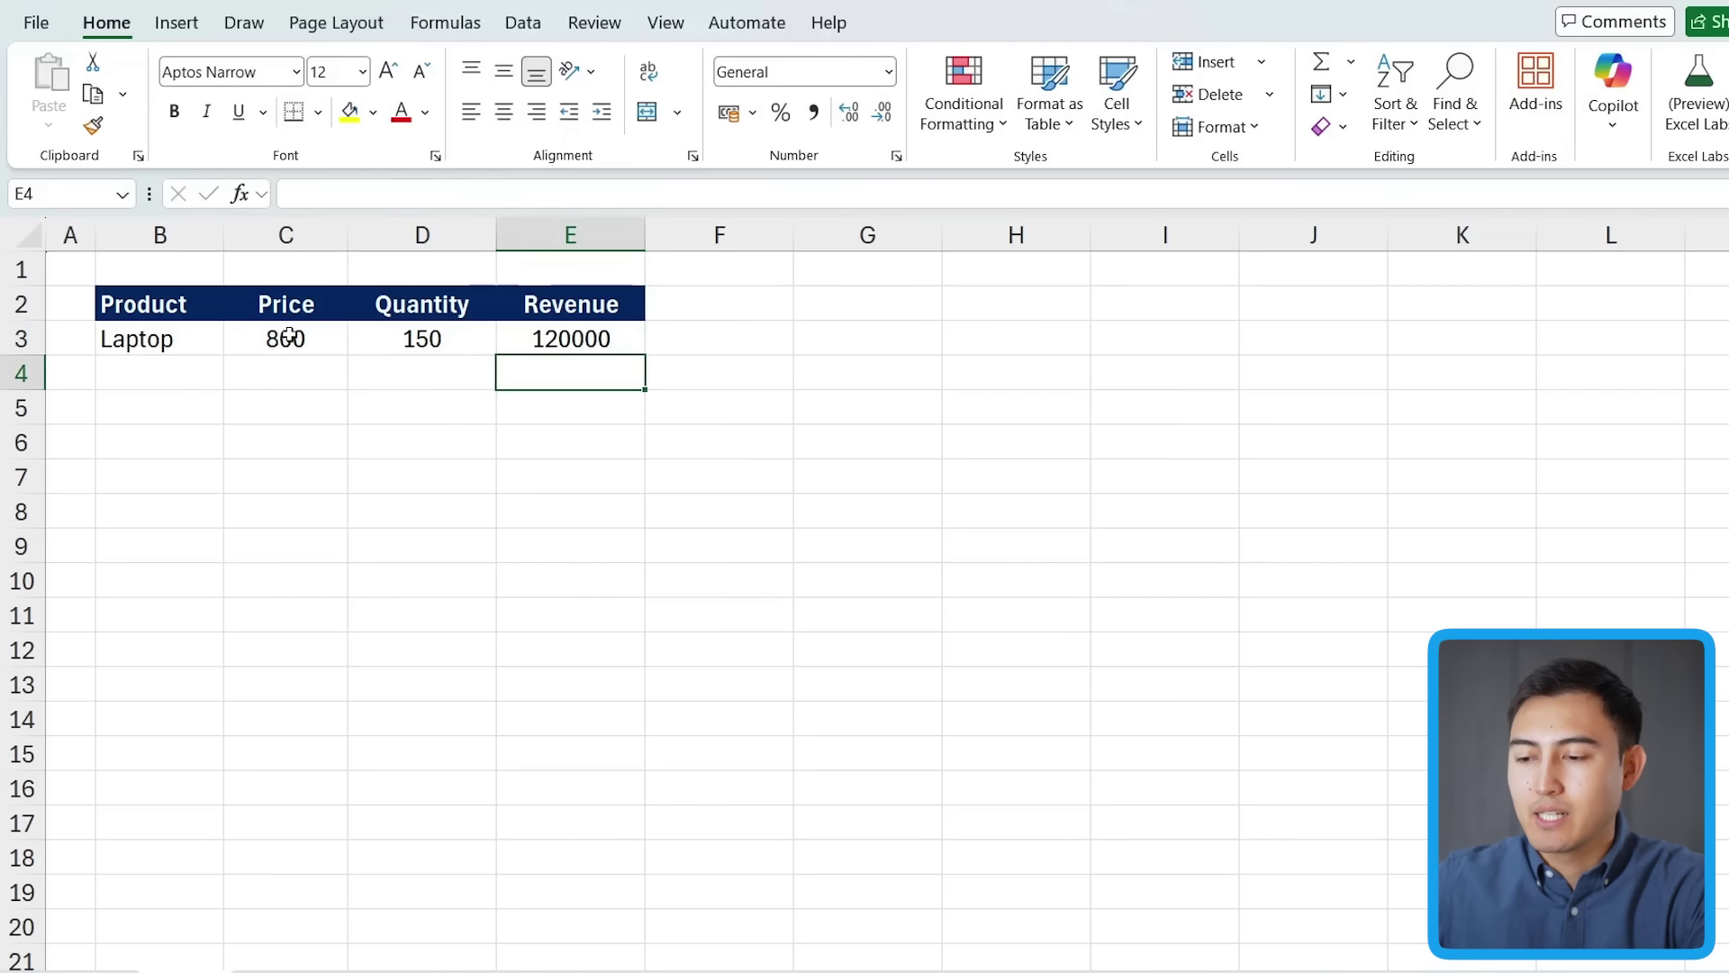
{"action": "left_click", "coordinate": [552, 328]}
{"action": "double_click", "coordinate": [567, 337]}
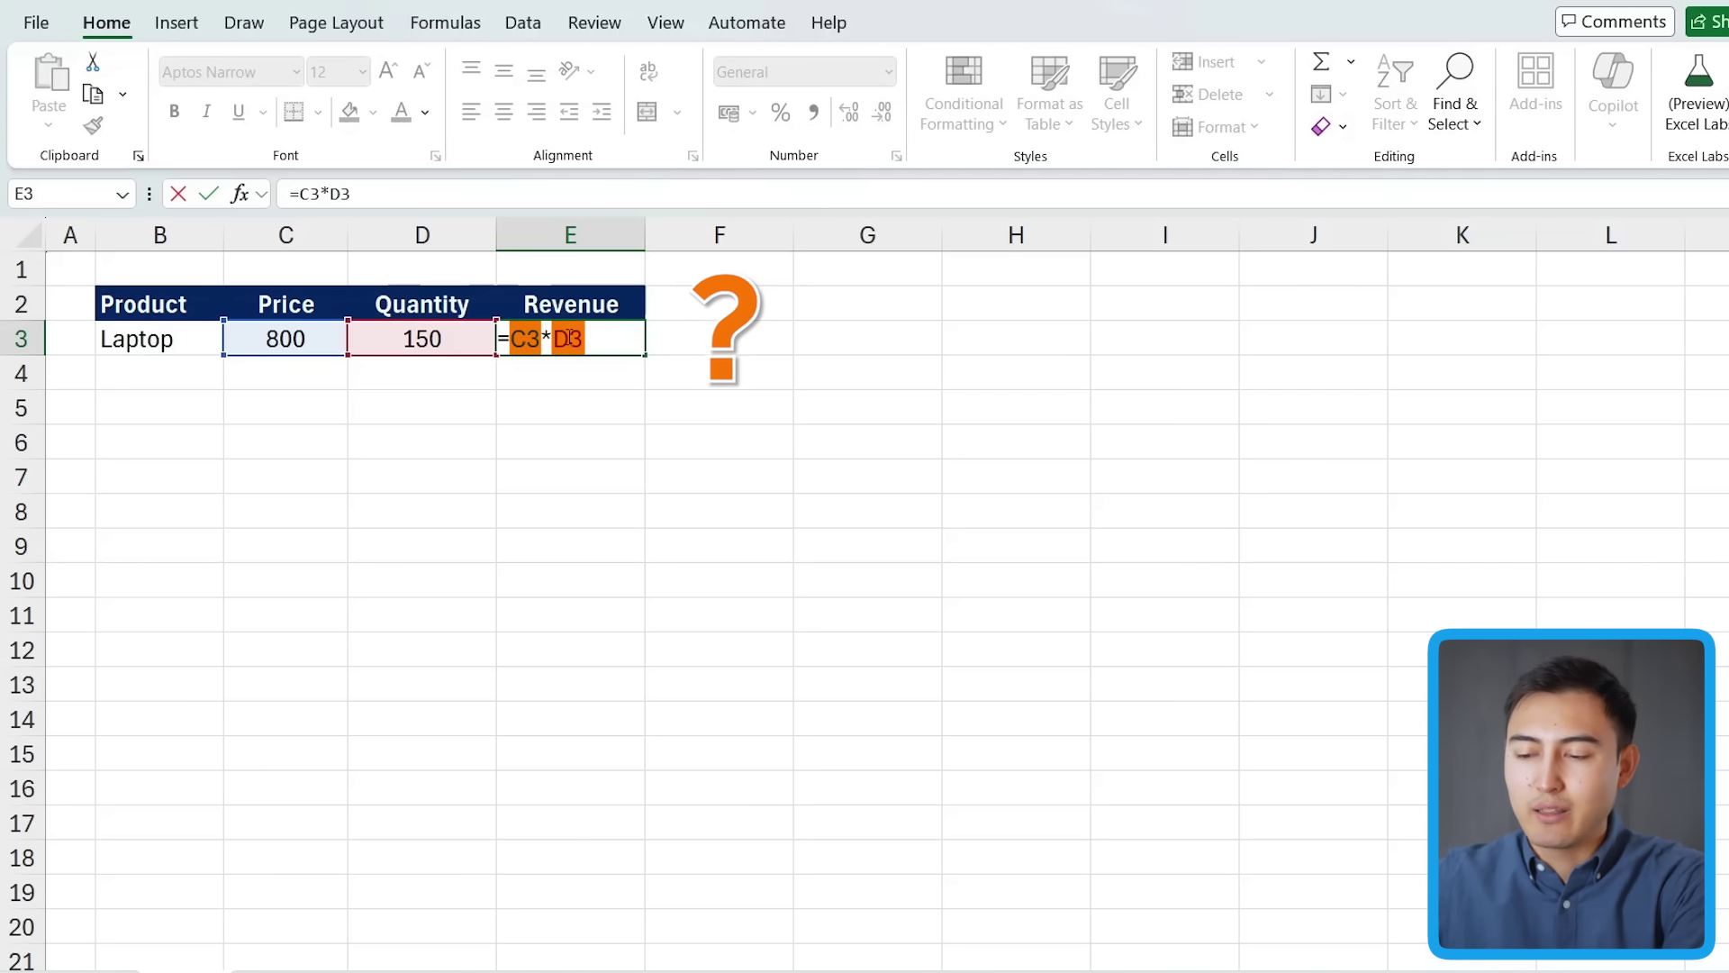
{"action": "key", "text": "Escape"}
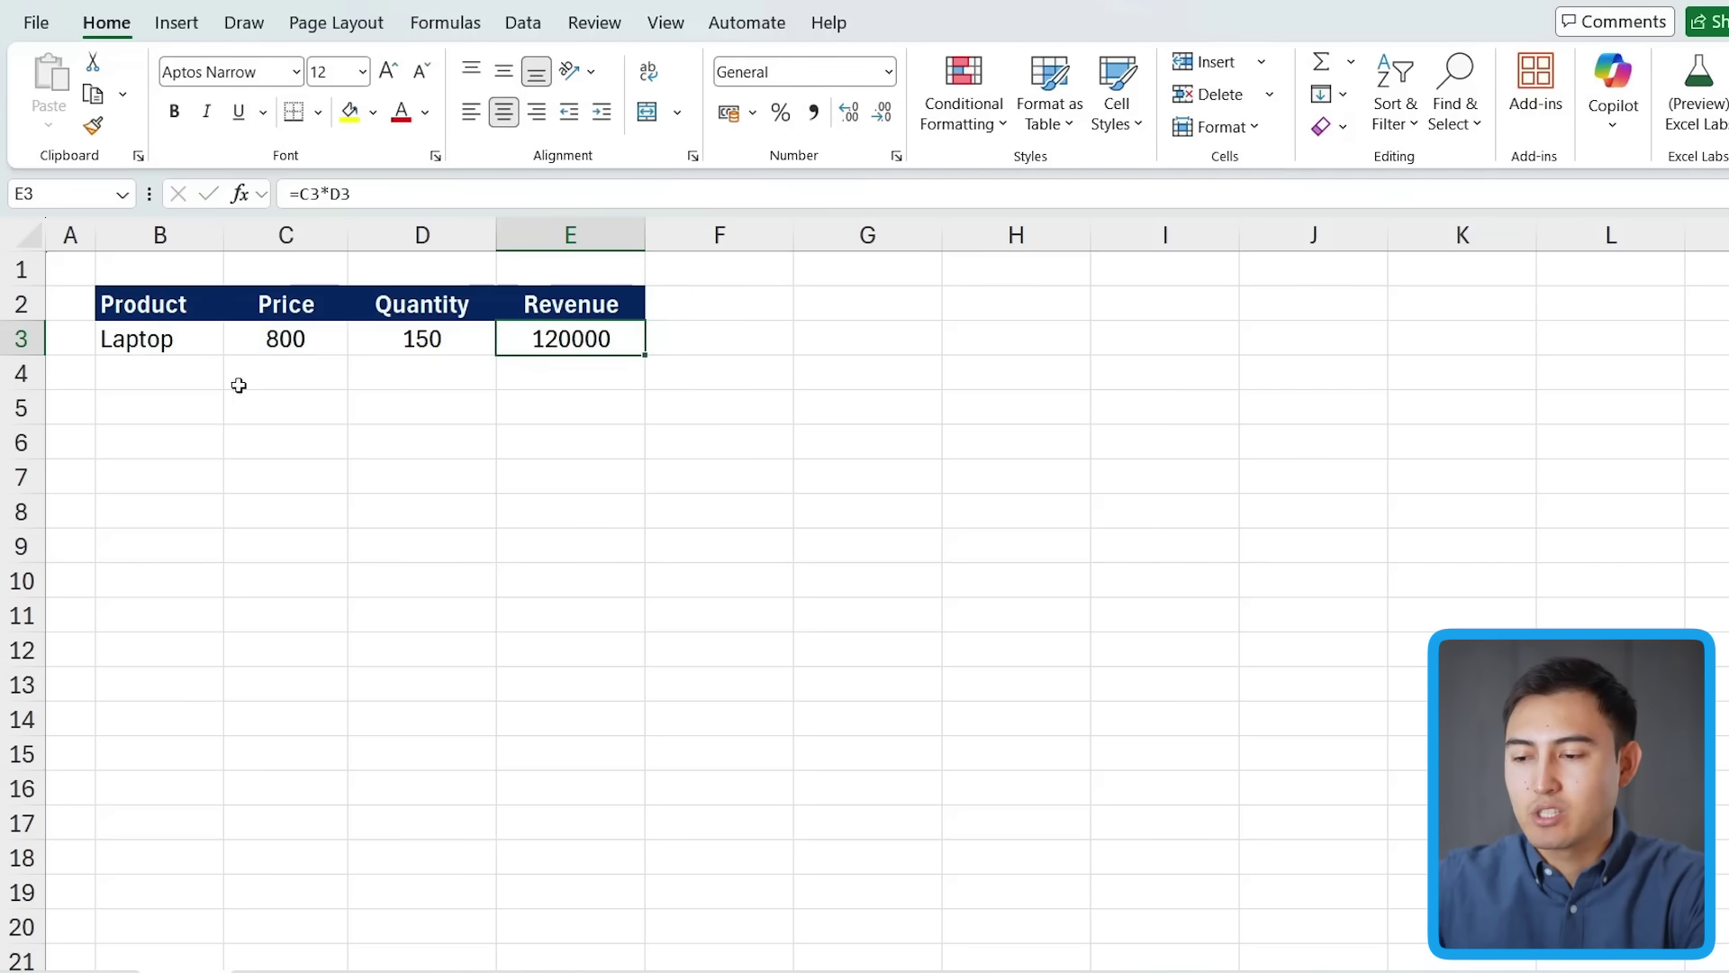
{"action": "key", "text": "Delete"}
{"action": "key", "text": "Left"}
{"action": "key", "text": "Left"}
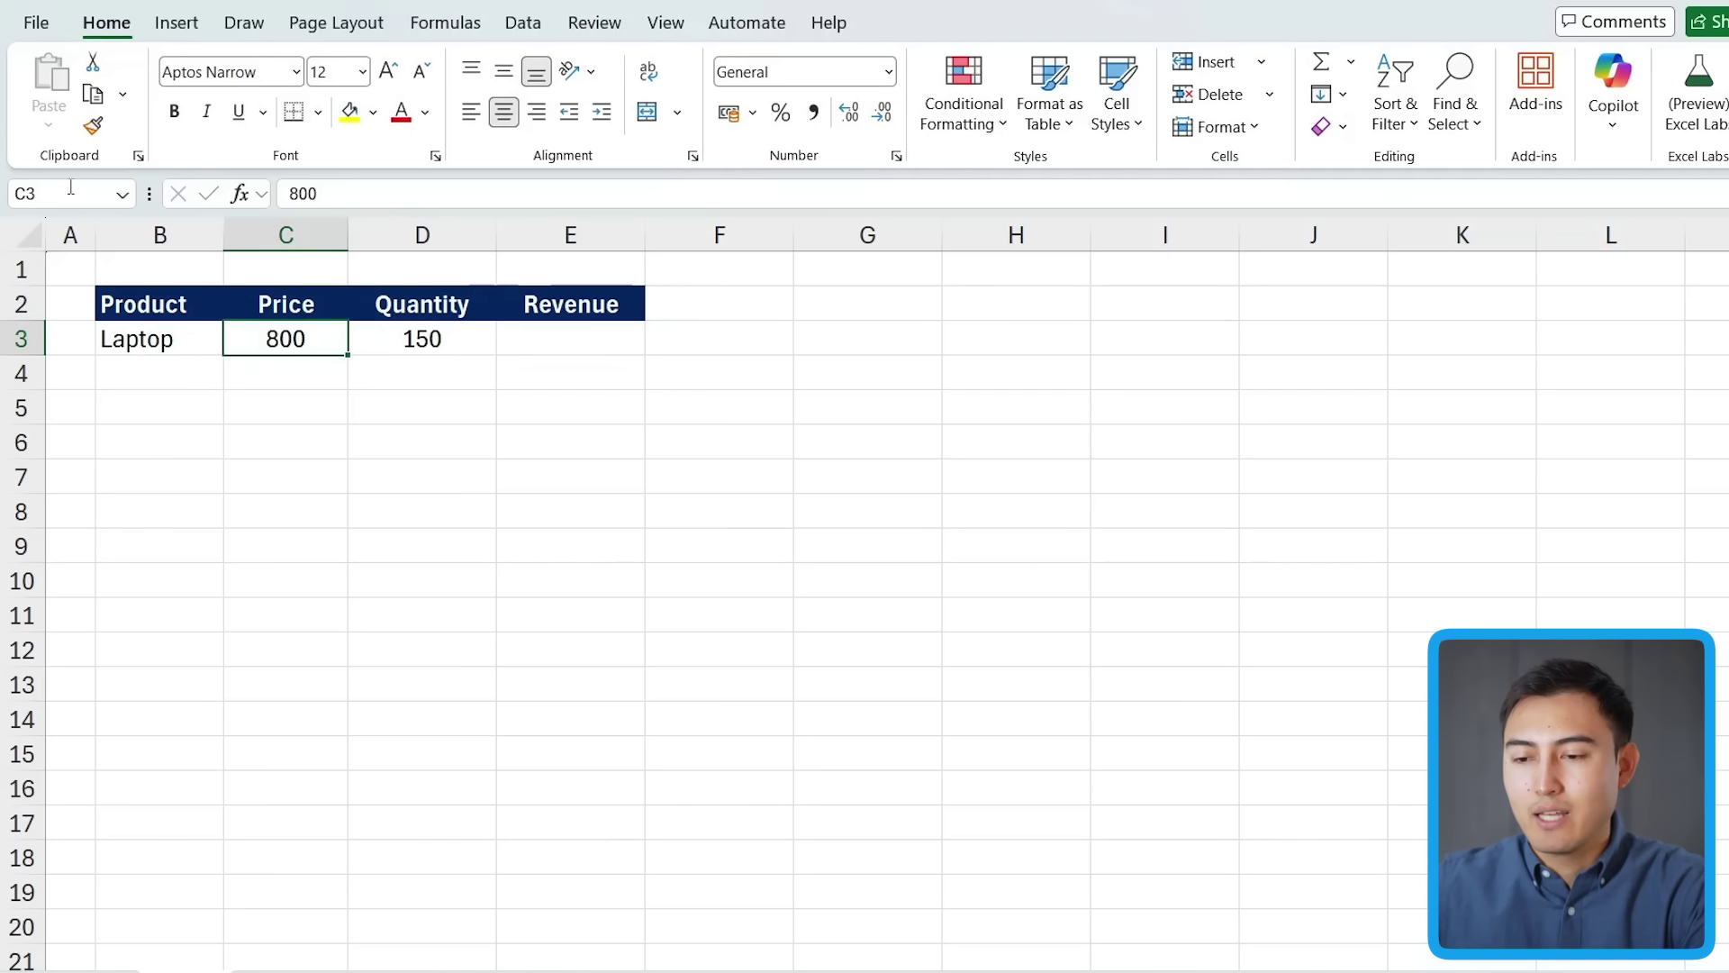
- Name the Laptop price cell 'Price' through the Name Box
{"action": "left_click", "coordinate": [72, 192]}
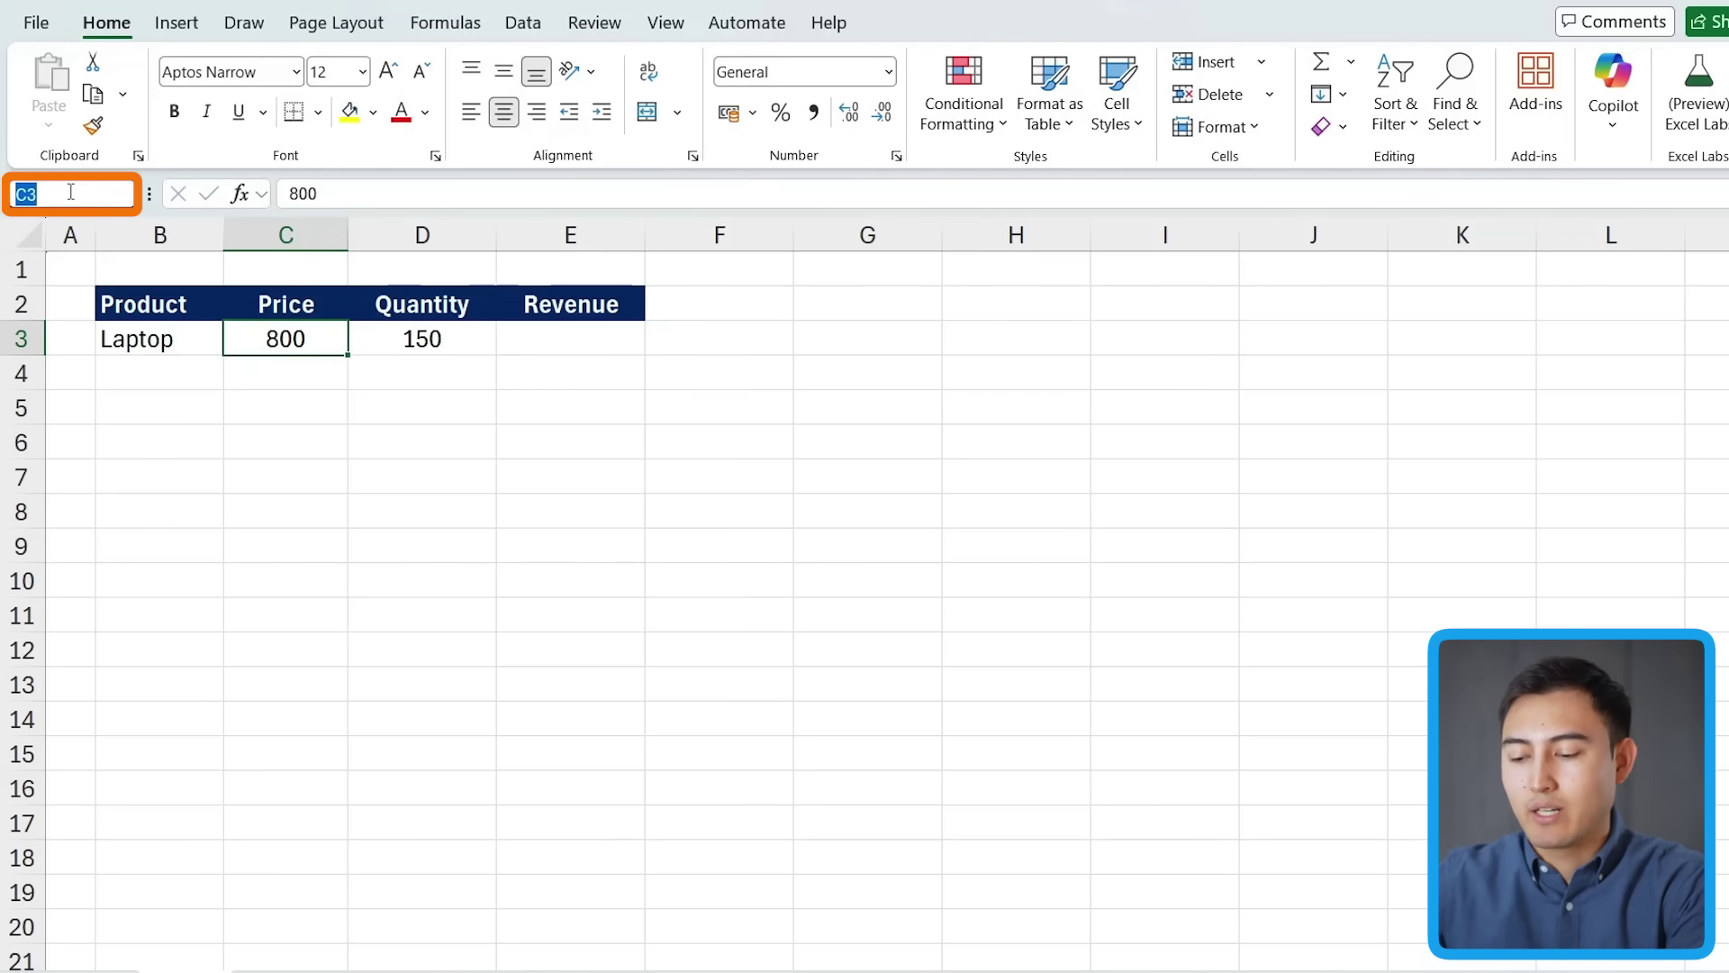
{"action": "type", "text": "Price"}
{"action": "key", "text": "Return"}
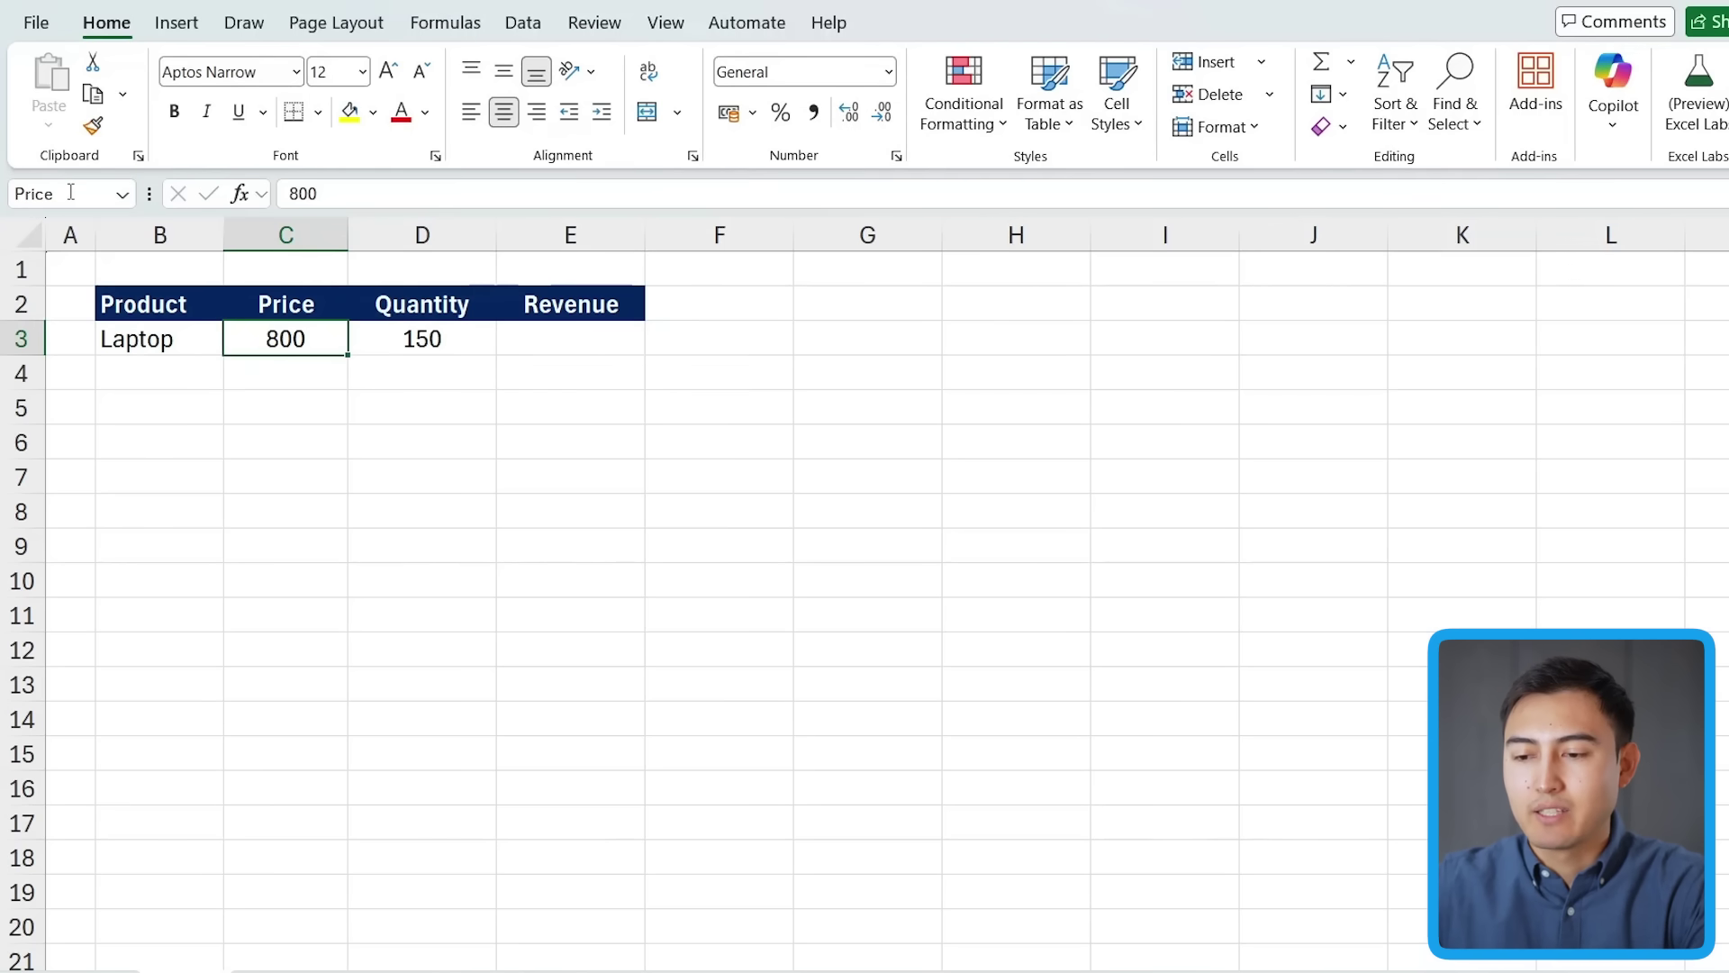
- Name the Laptop quantity cell 'Quantity' and confirm both cell names
{"action": "key", "text": "Right"}
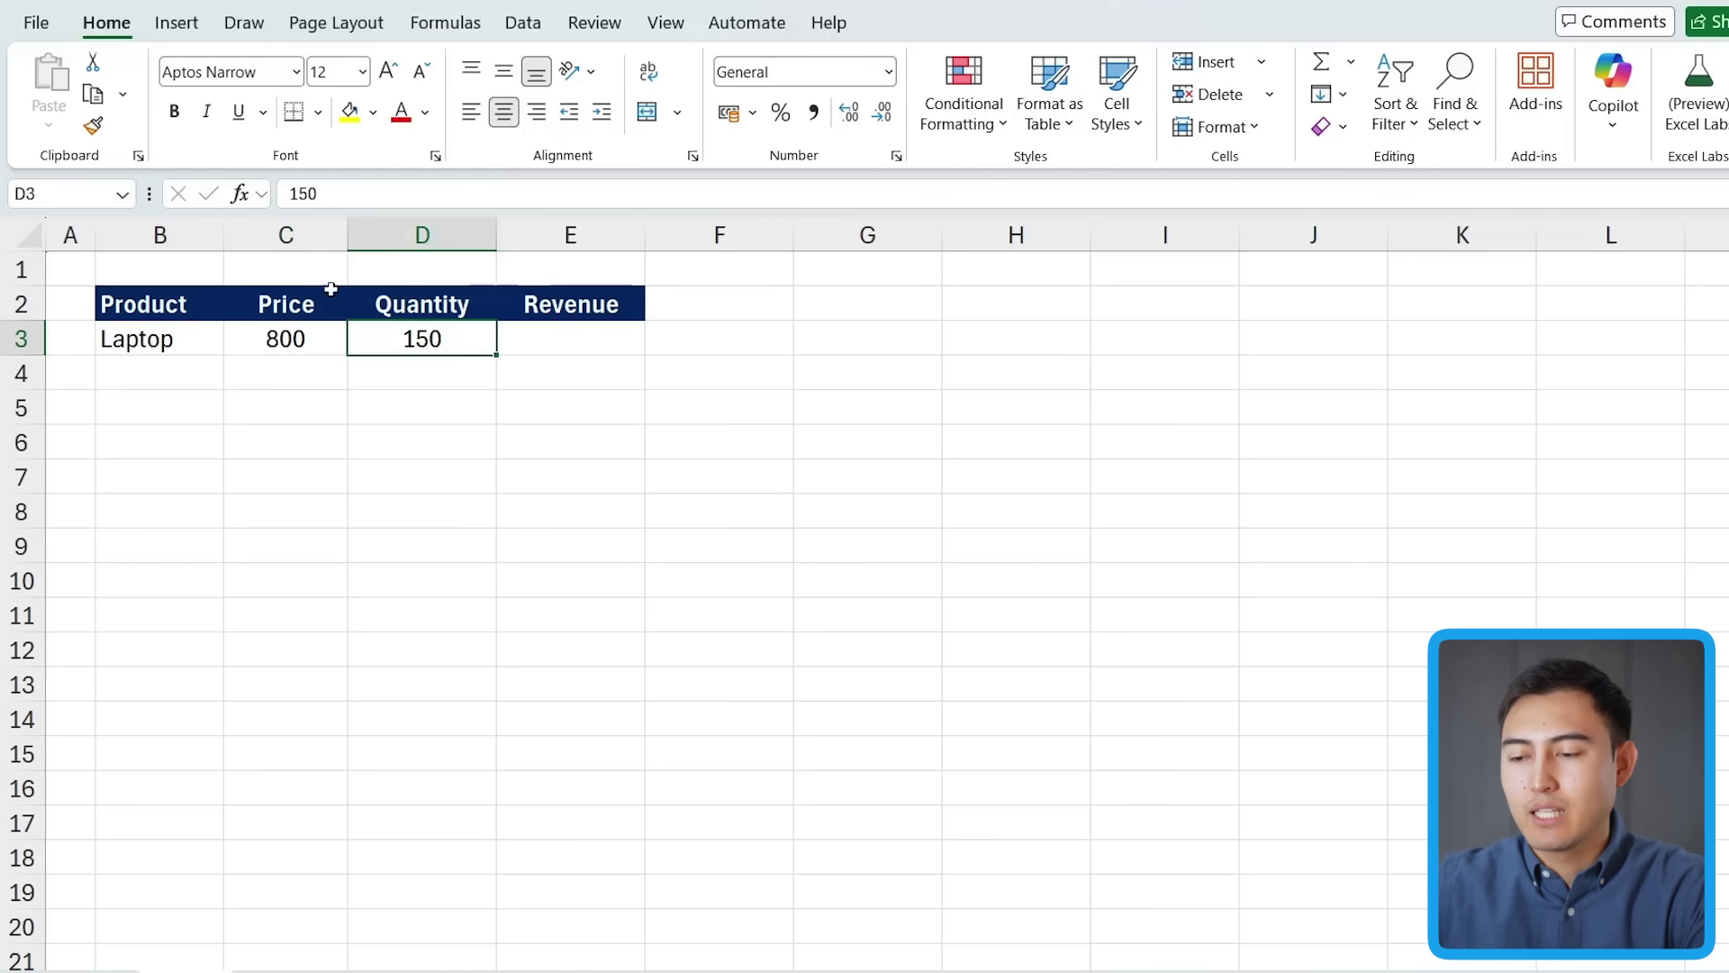
{"action": "left_click", "coordinate": [98, 193]}
{"action": "type", "text": "Quantity"}
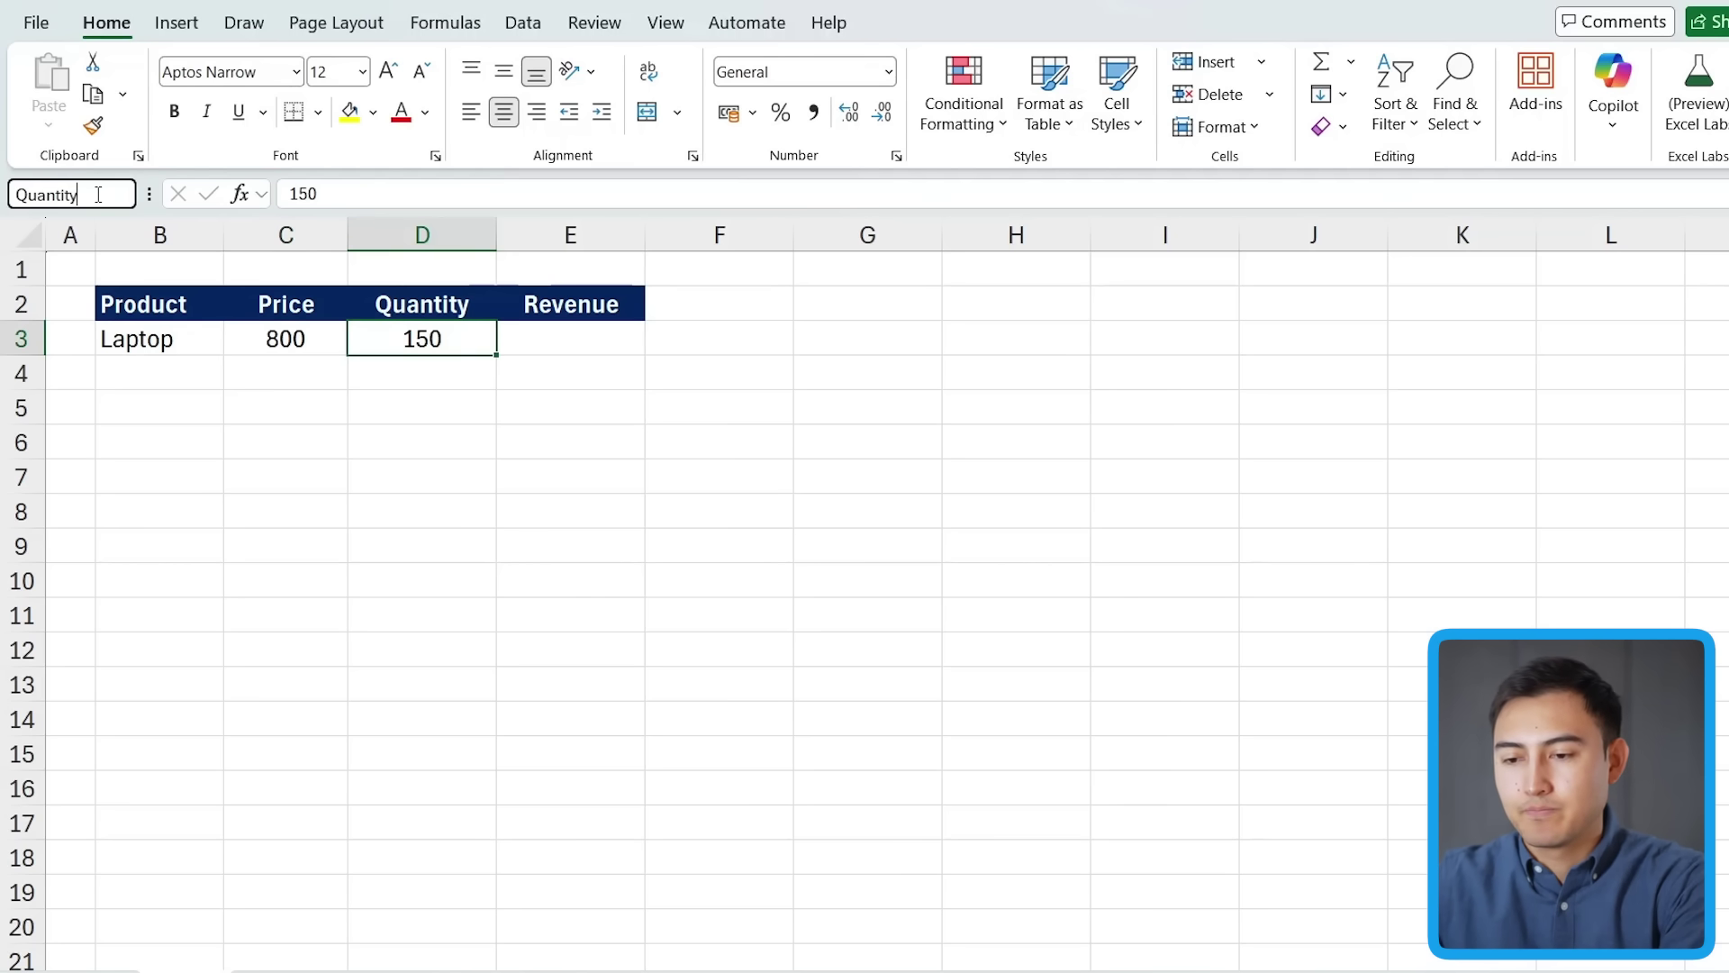
{"action": "key", "text": "Return"}
{"action": "key", "text": "Left"}
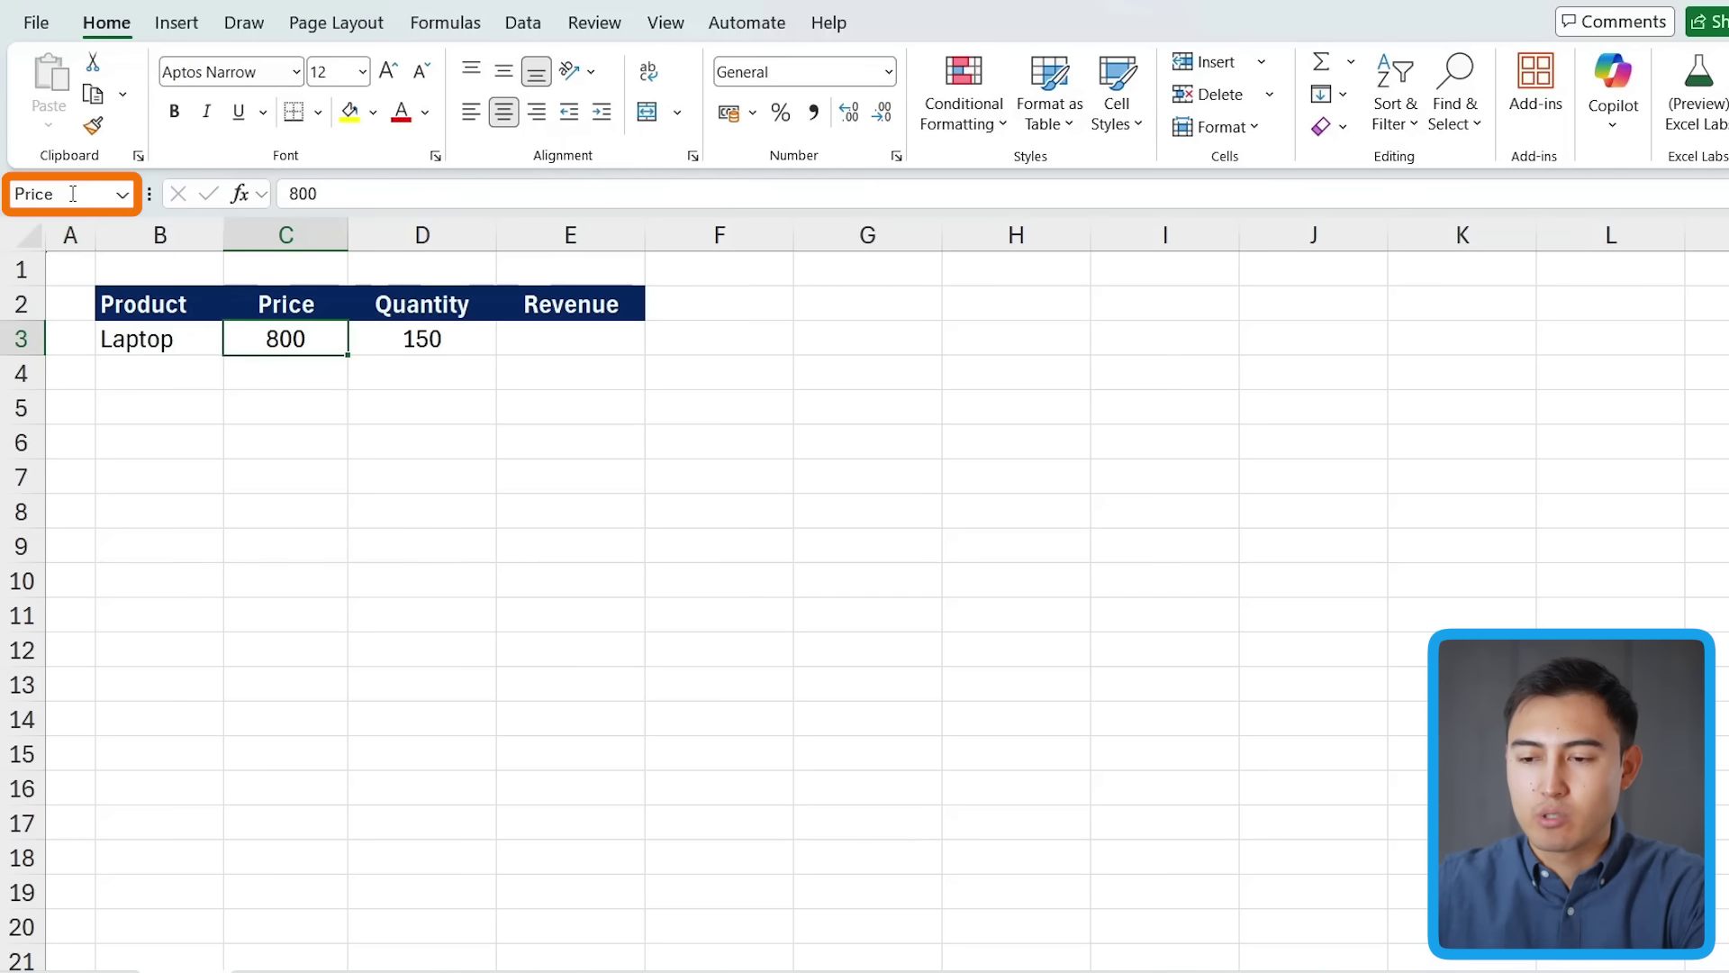
{"action": "key", "text": "Right"}
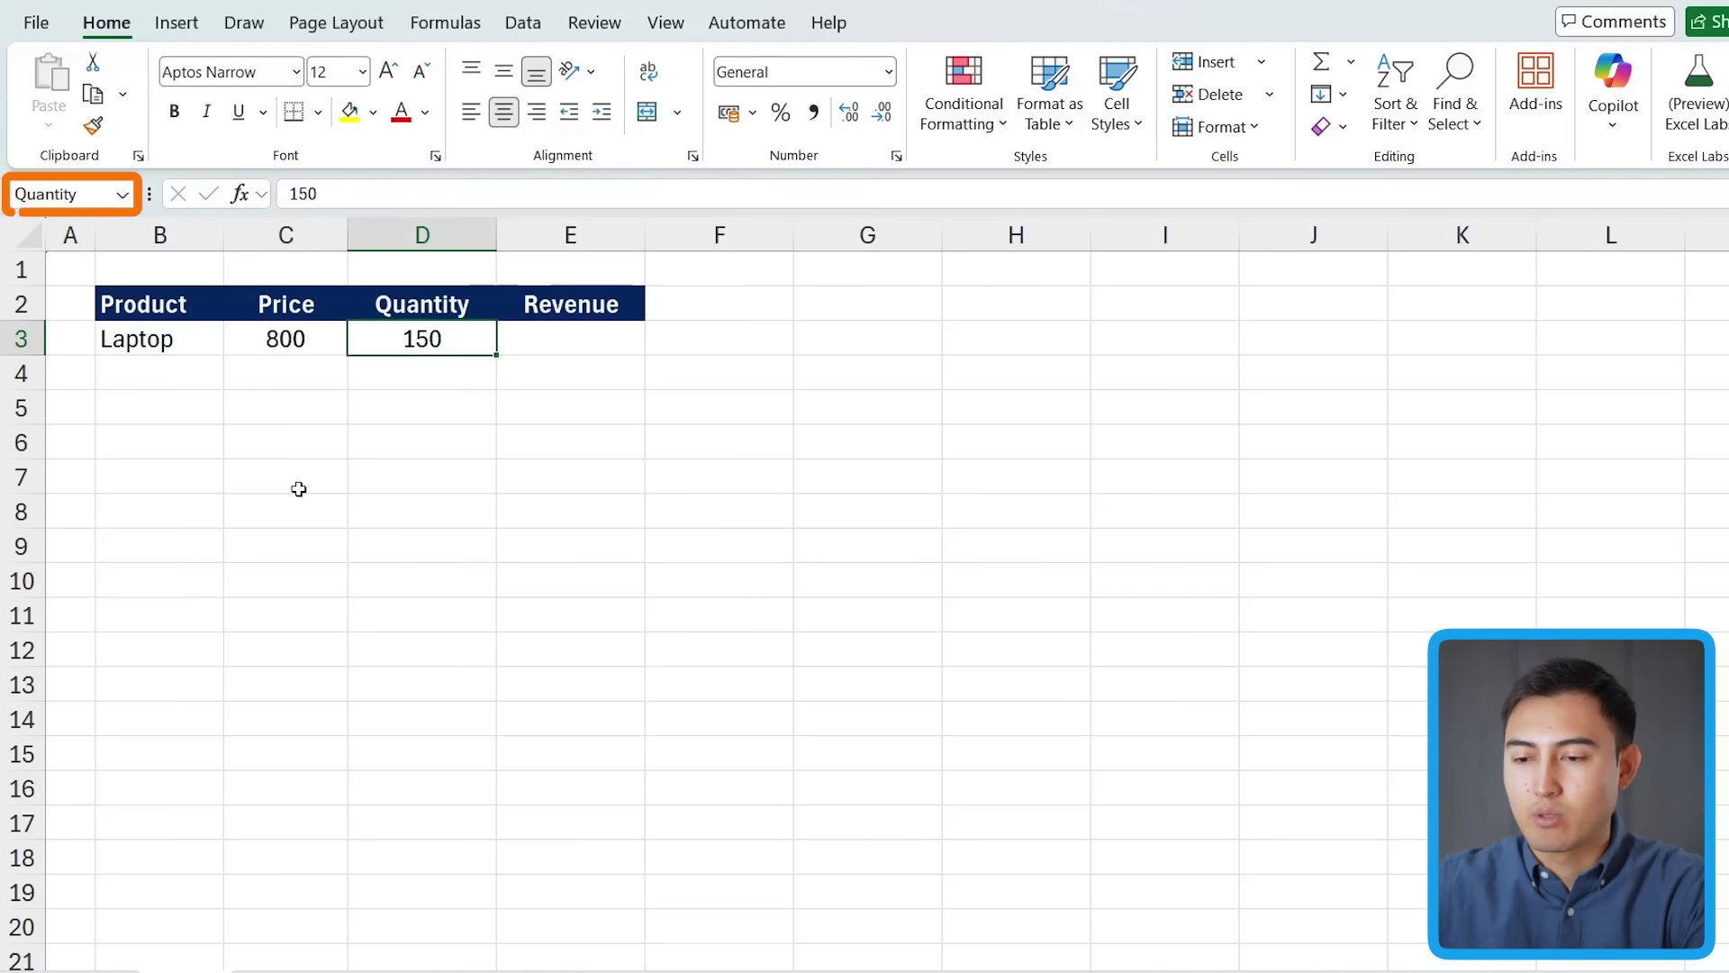
{"action": "key", "text": "Right"}
- Enter =Price*Quantity in E3 for a Laptop revenue of 120000, then inspect the formula
{"action": "type", "text": "="}
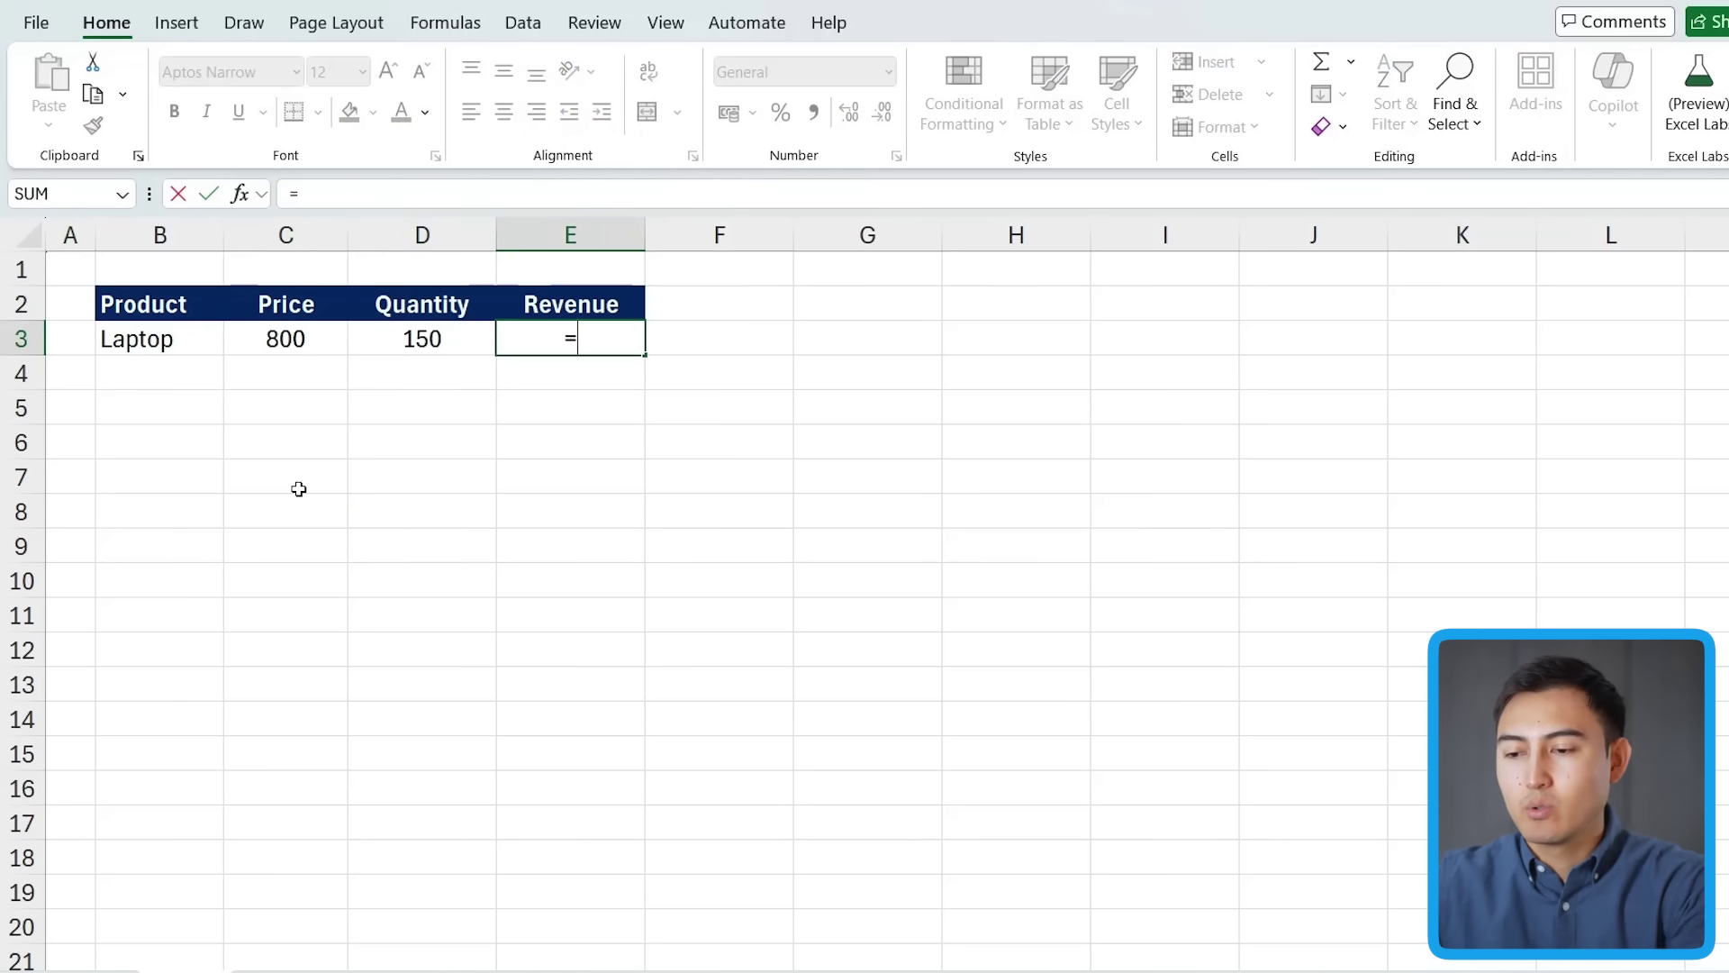
{"action": "type", "text": "price"}
{"action": "key", "text": "Tab"}
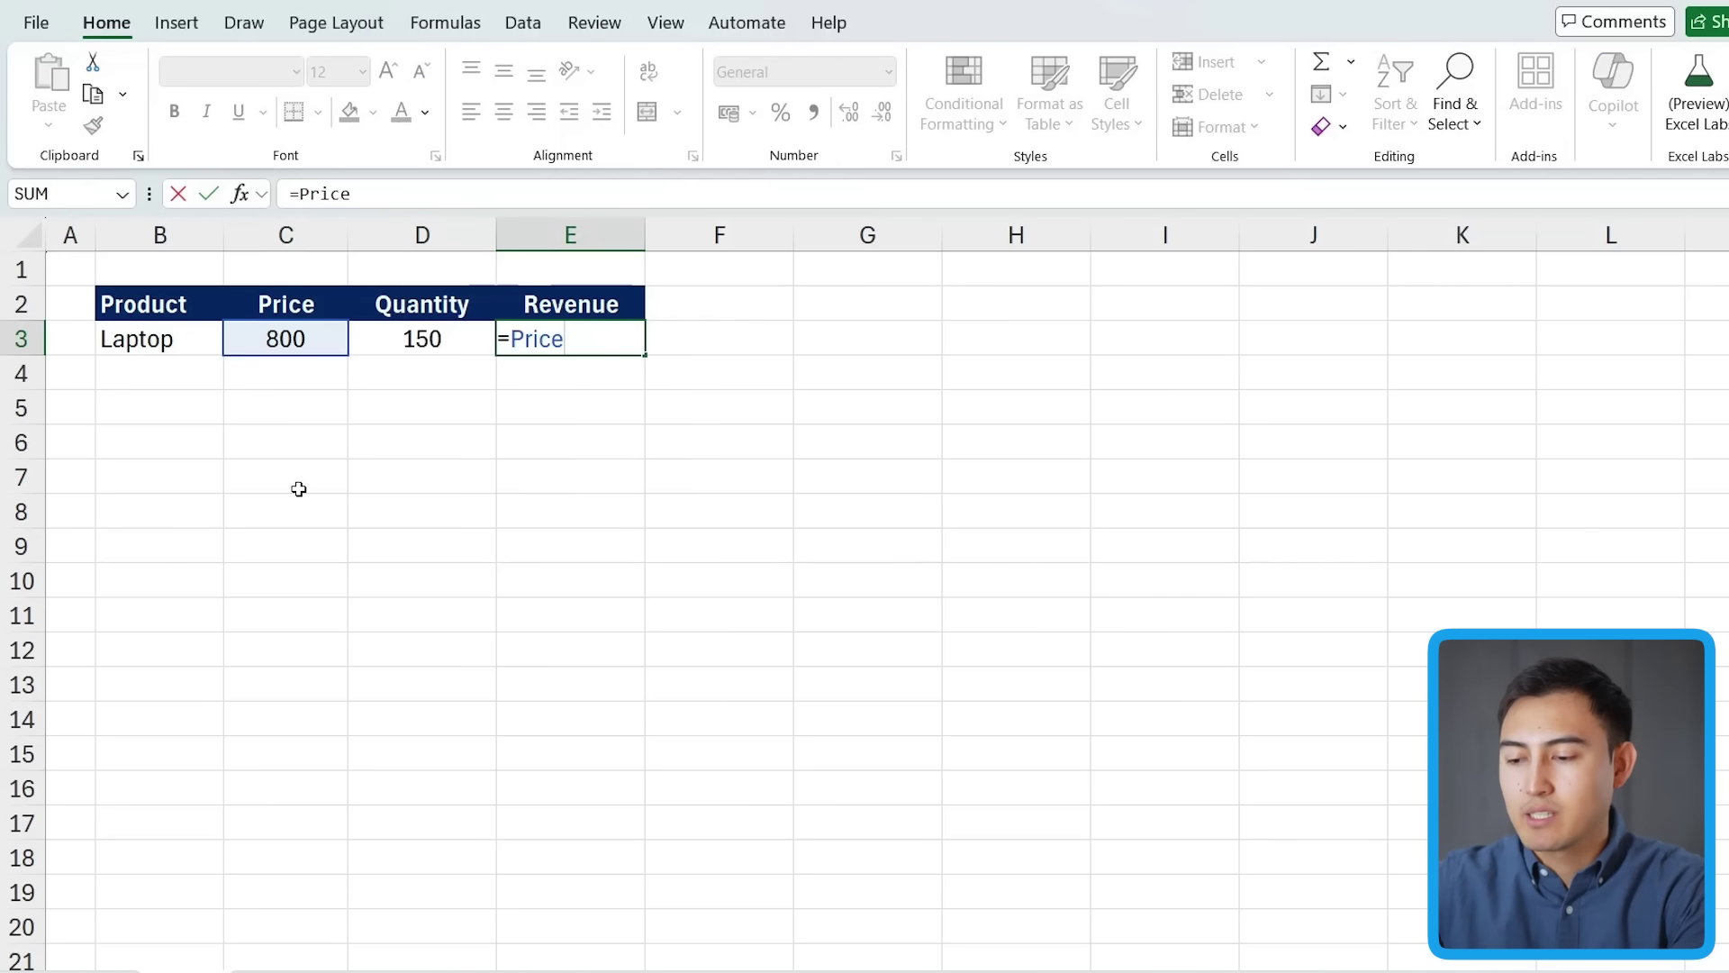
{"action": "type", "text": "*qua"}
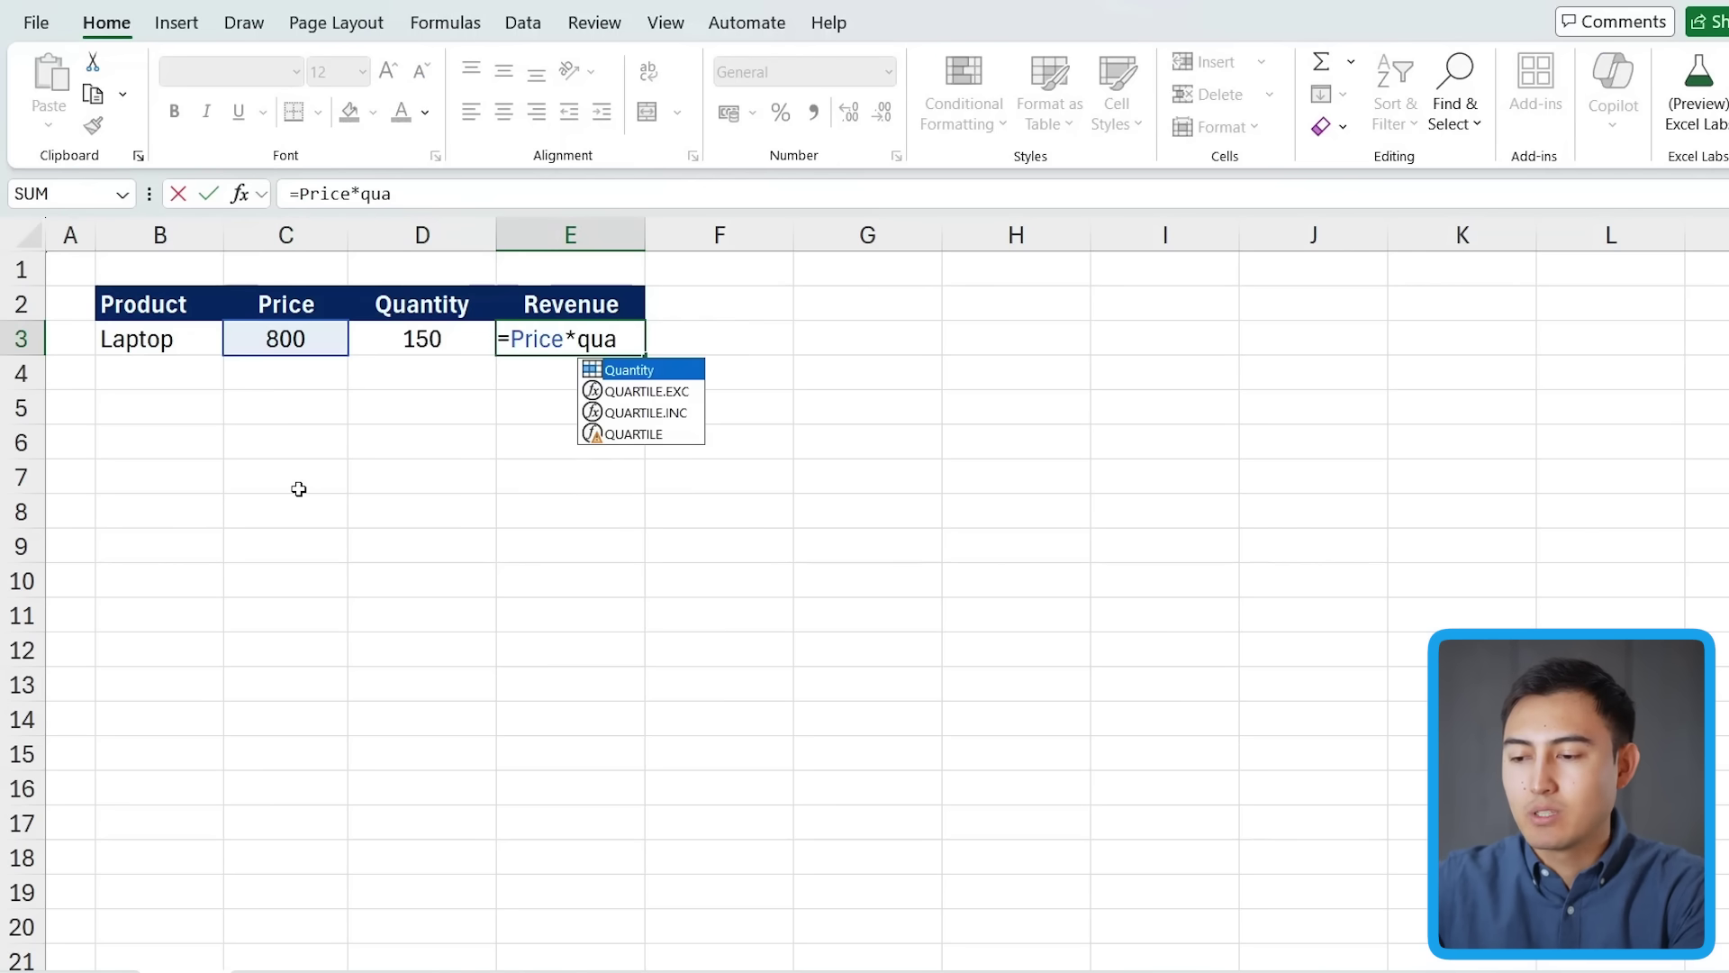
{"action": "key", "text": "Tab"}
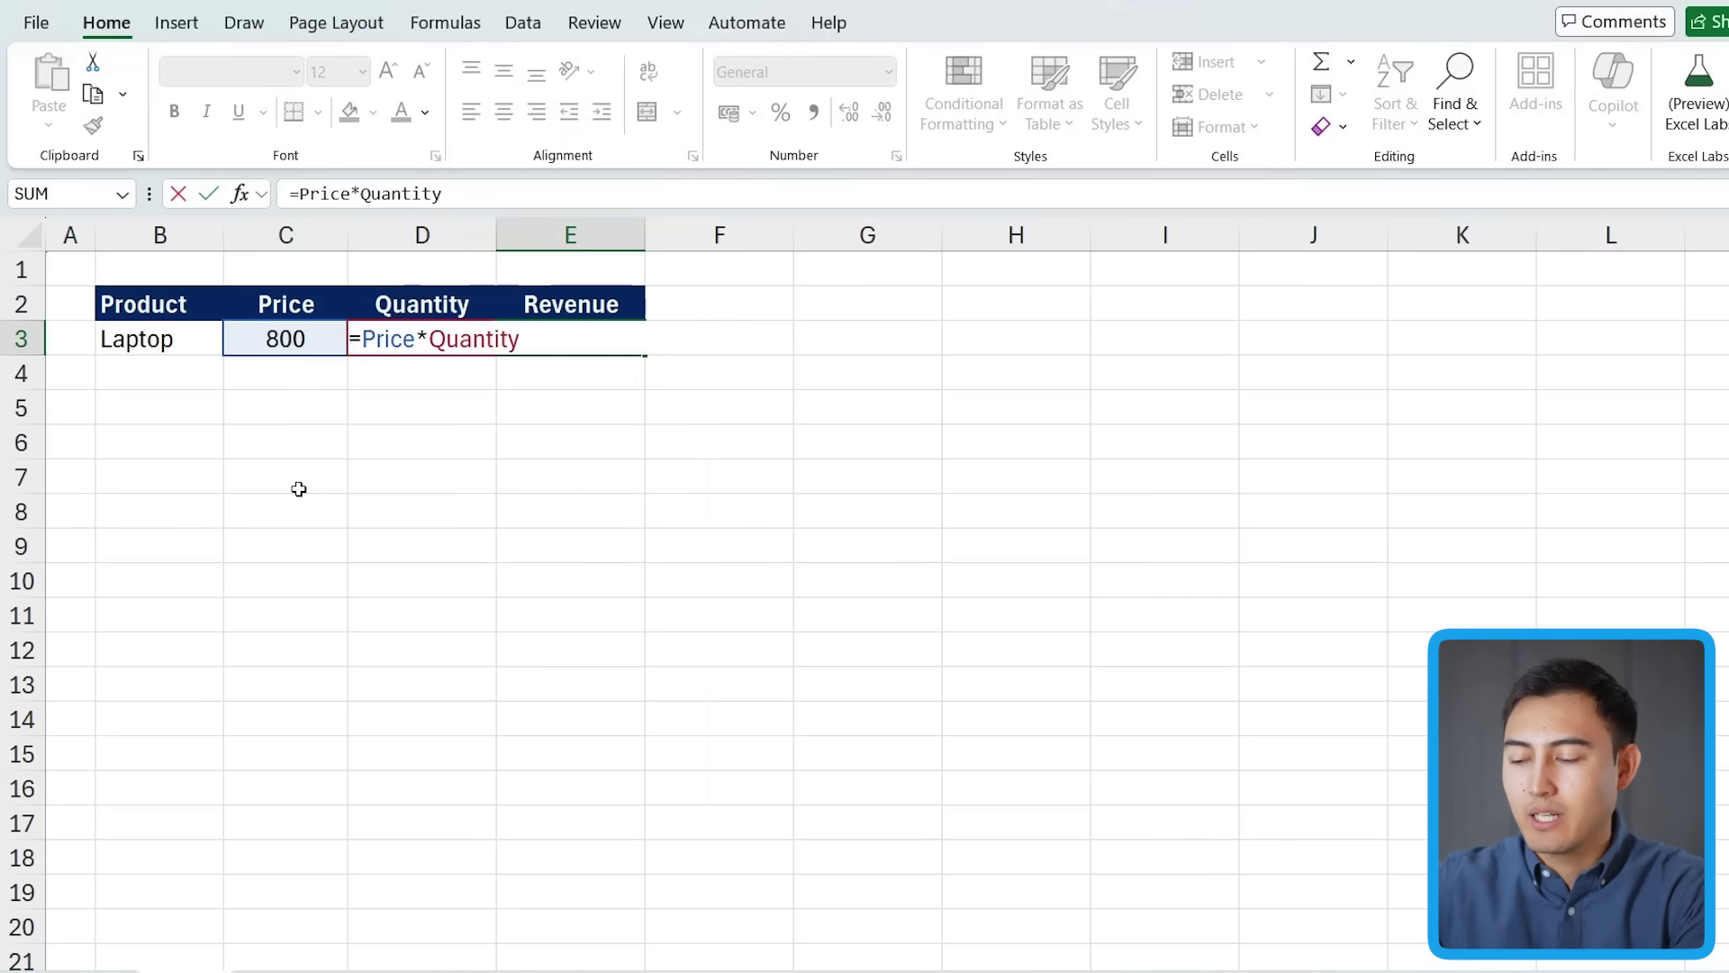
{"action": "key", "text": "Return"}
{"action": "key", "text": "Up"}
{"action": "key", "text": "F2"}
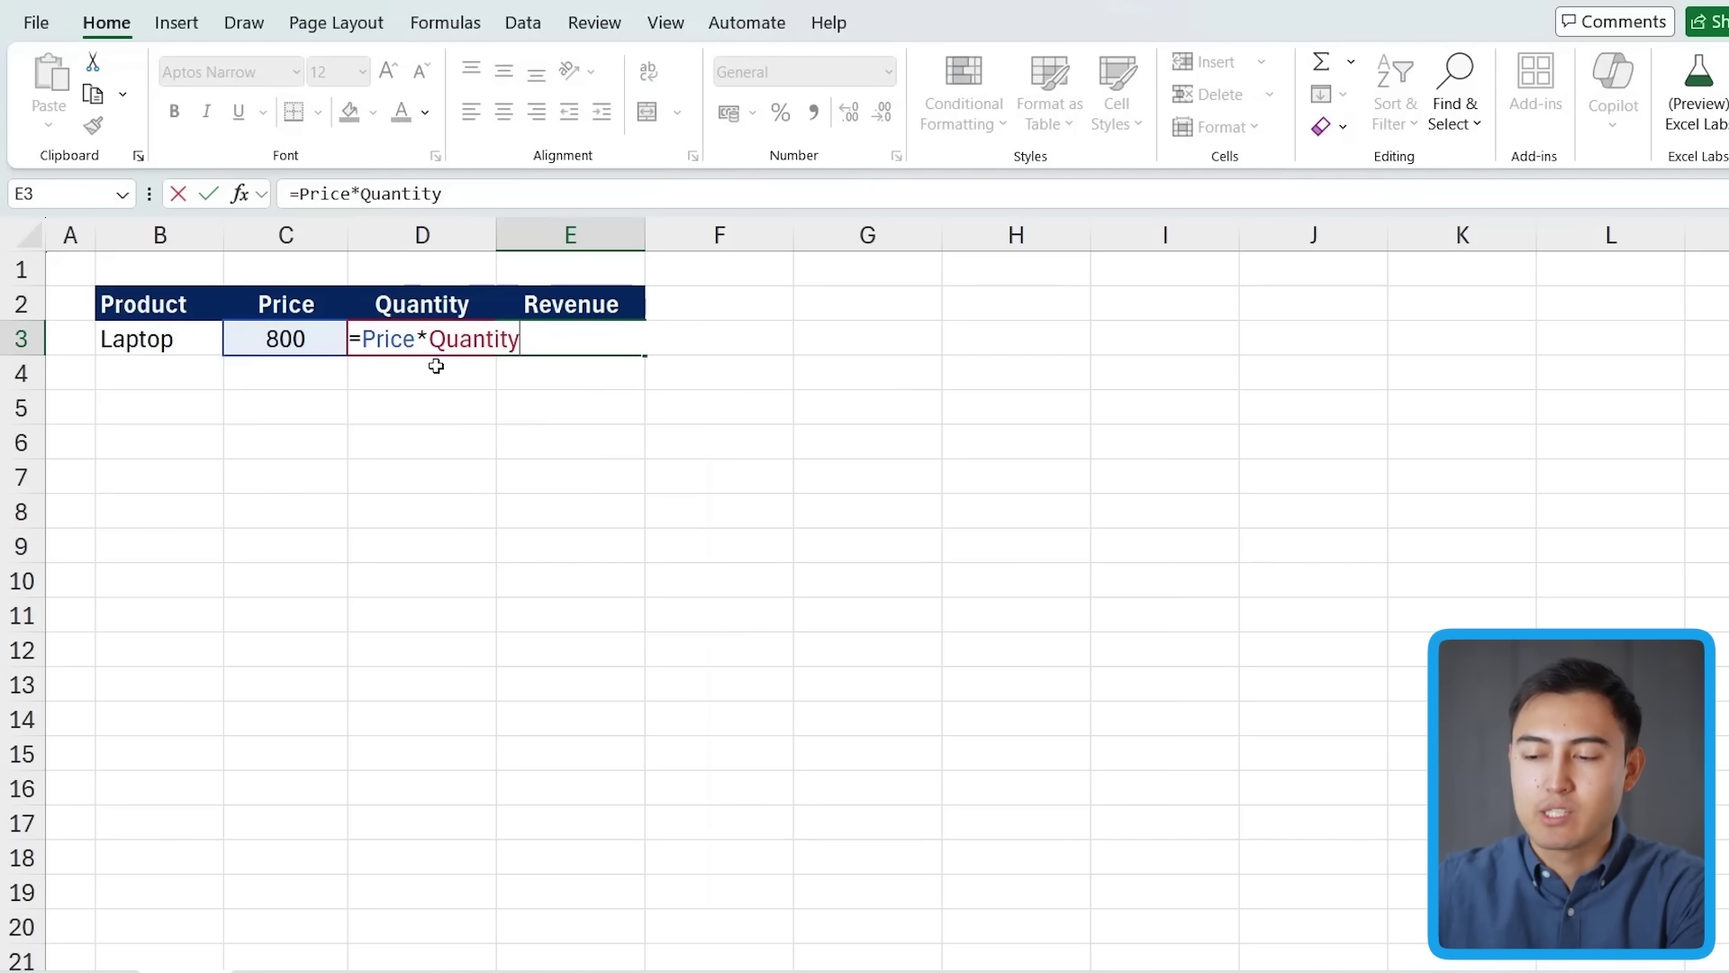
{"action": "key", "text": "Escape"}
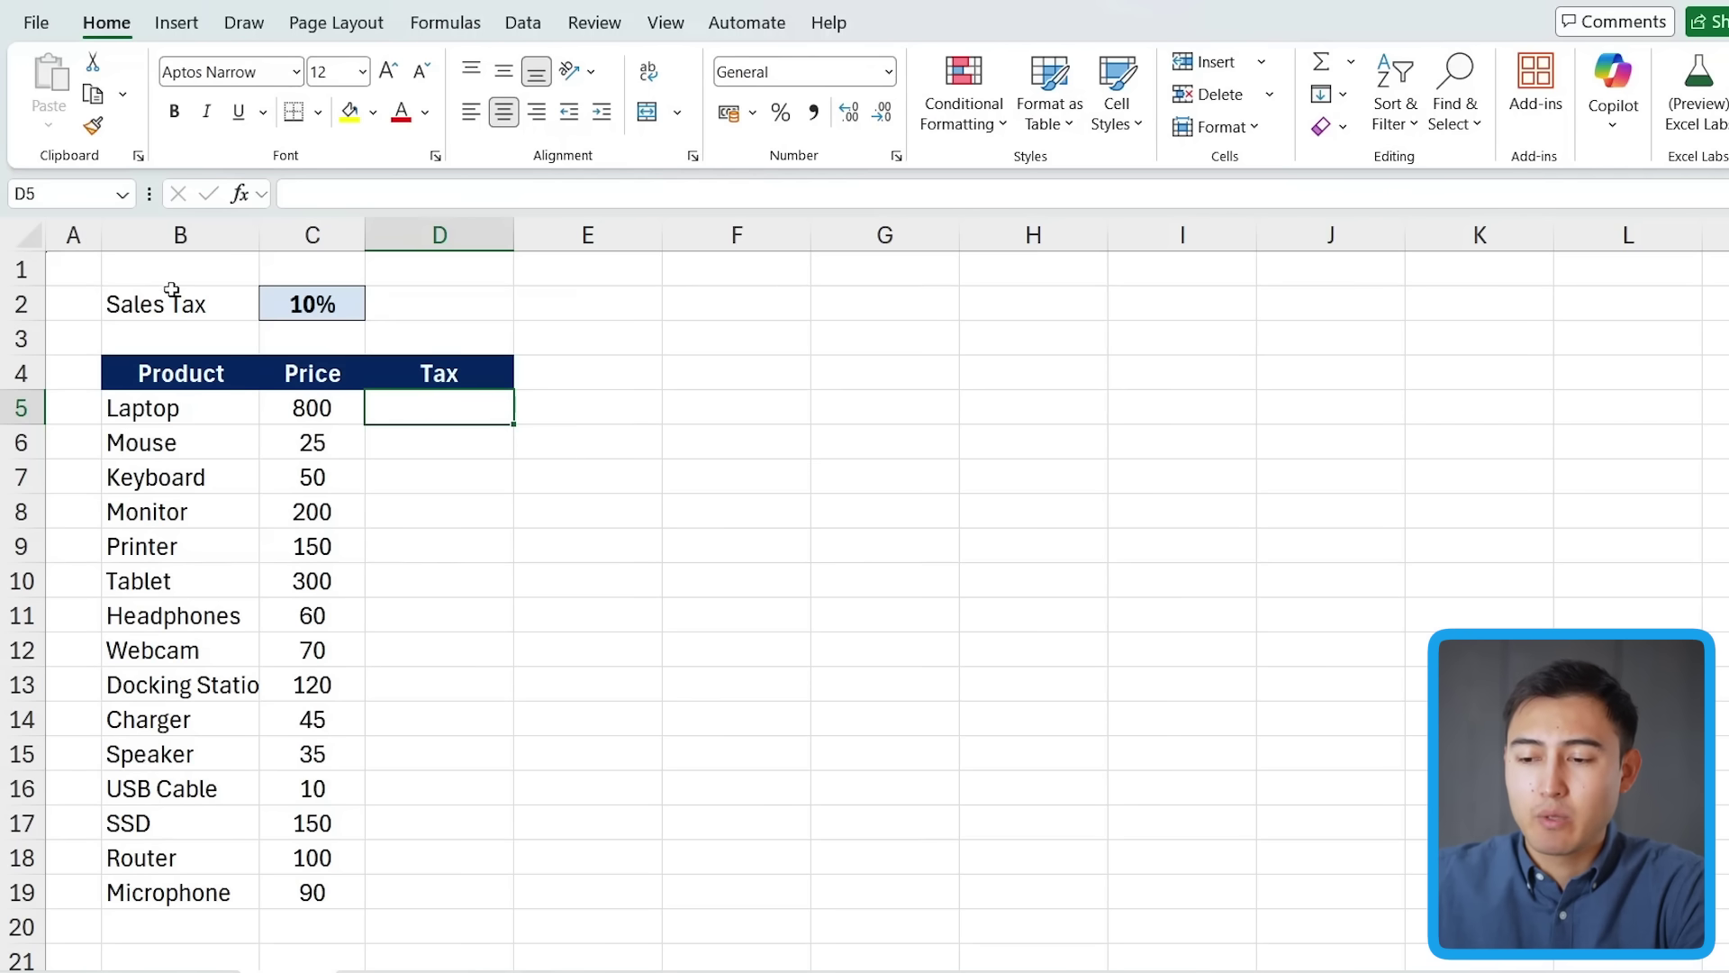
- Enter the Laptop tax formula =C5*C2 in D5 and fill it down to row 19
{"action": "left_click", "coordinate": [308, 415]}
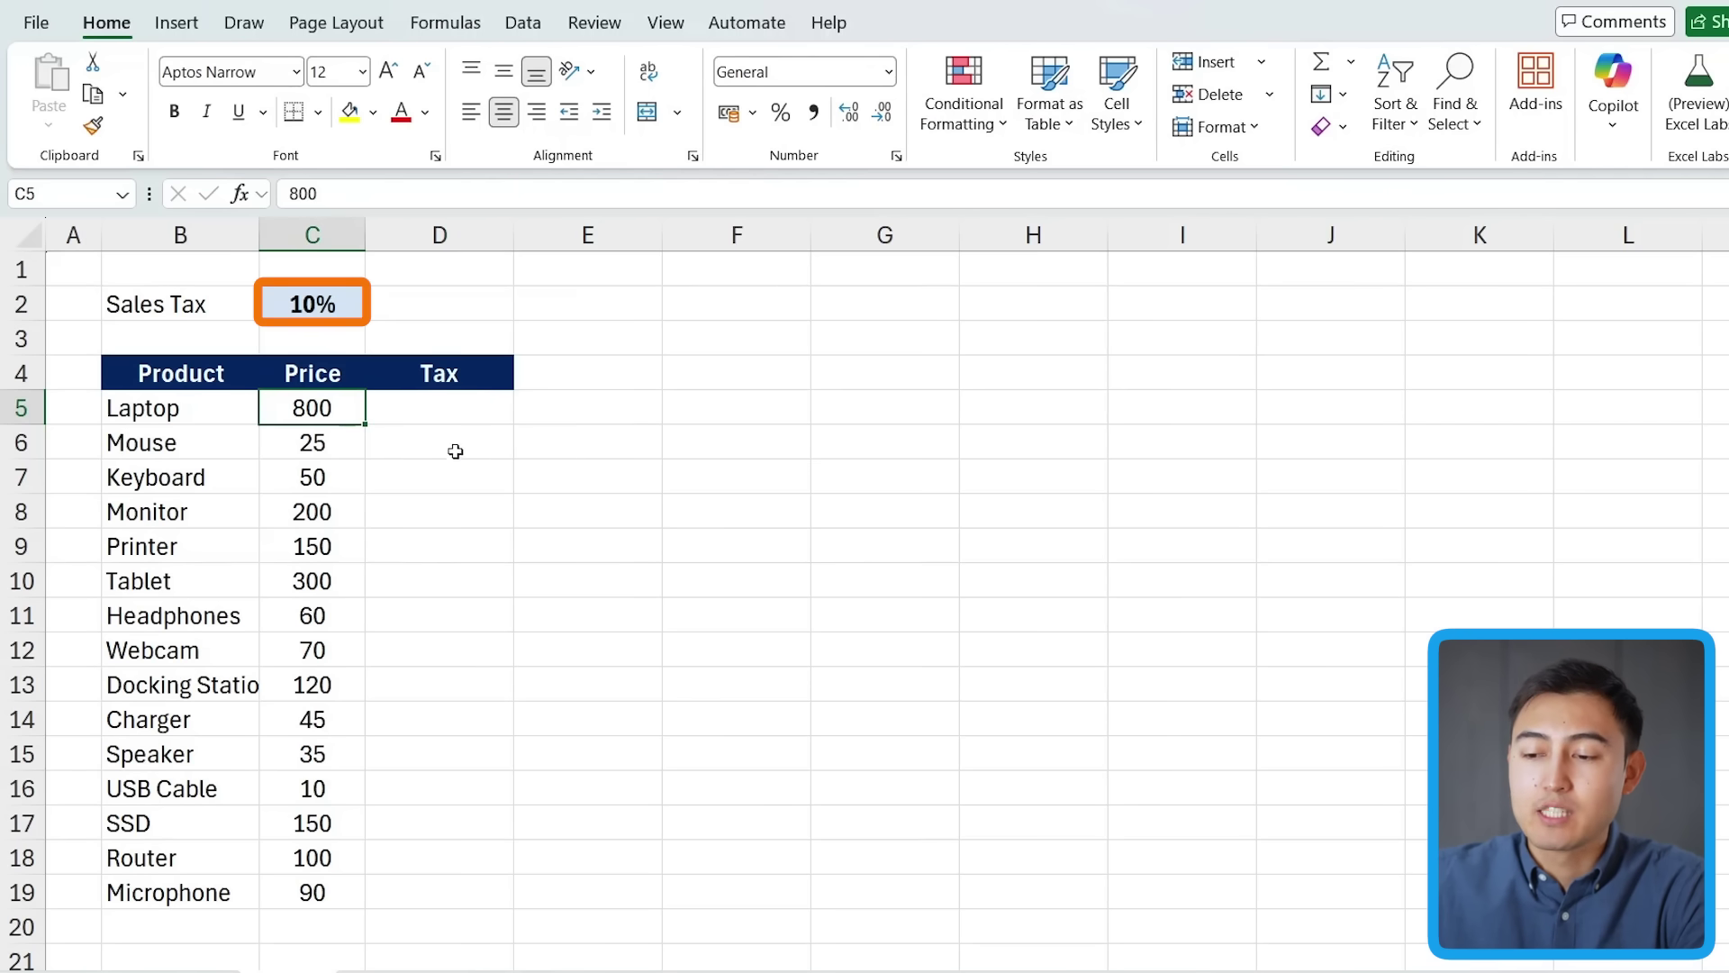
{"action": "key", "text": "Right"}
{"action": "type", "text": "="}
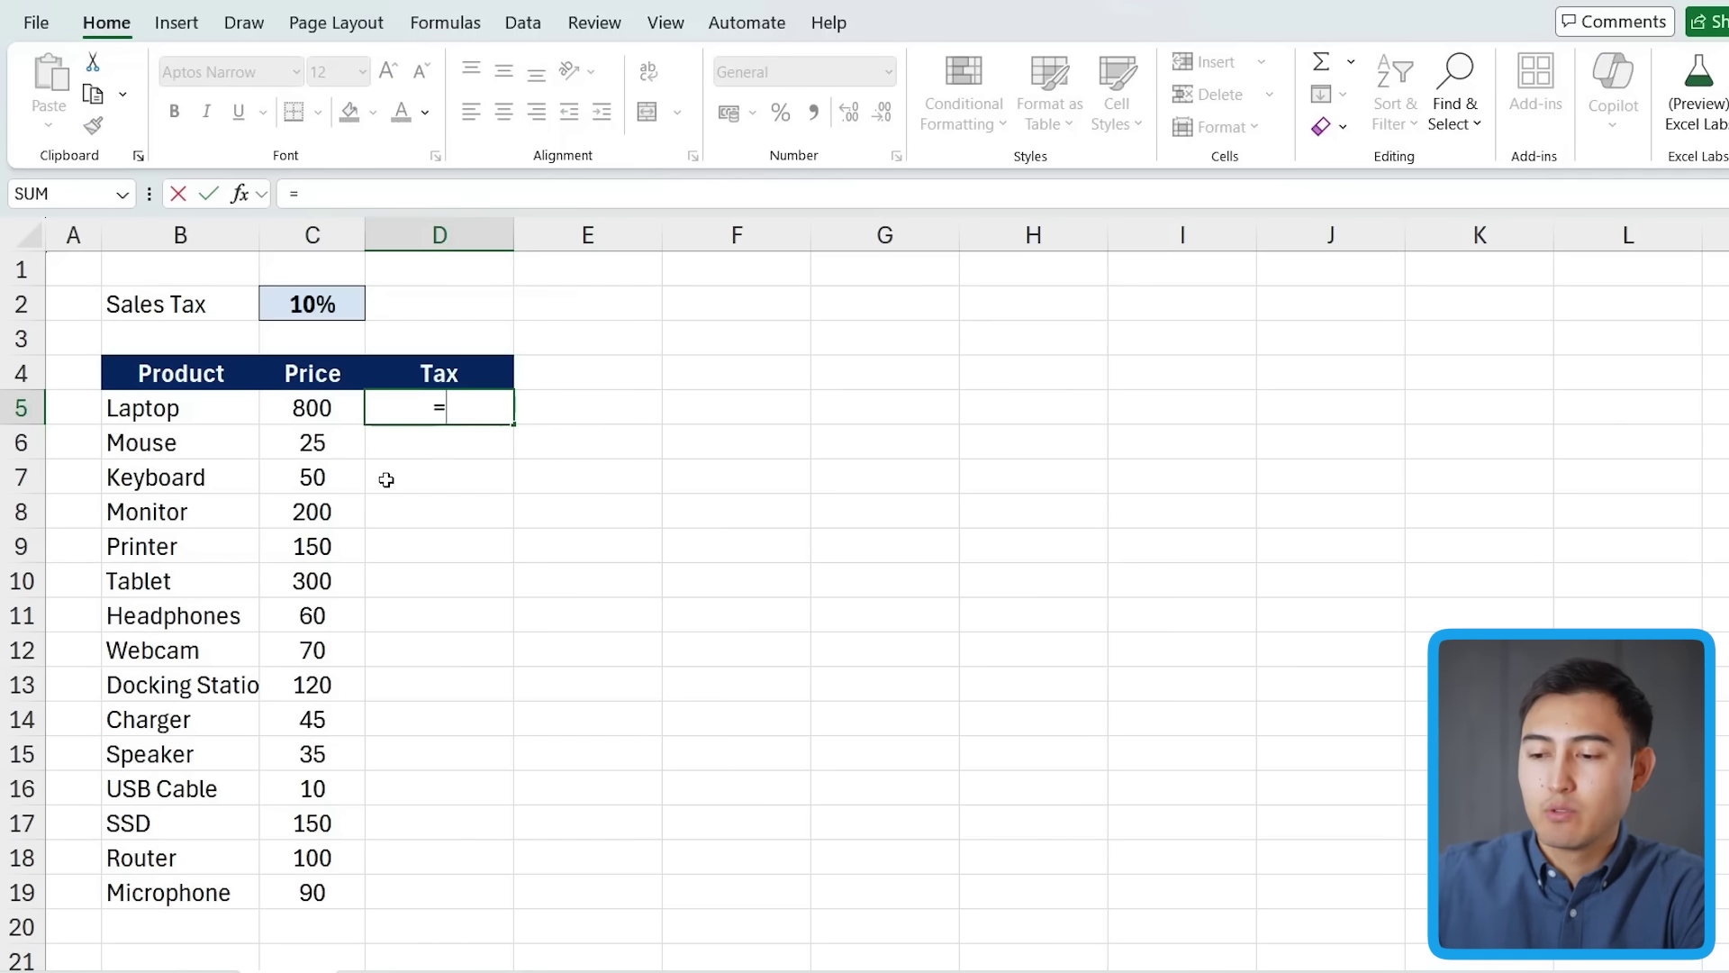
{"action": "key", "text": "Left"}
{"action": "type", "text": "*"}
{"action": "key", "text": "Up"}
{"action": "key", "text": "Up"}
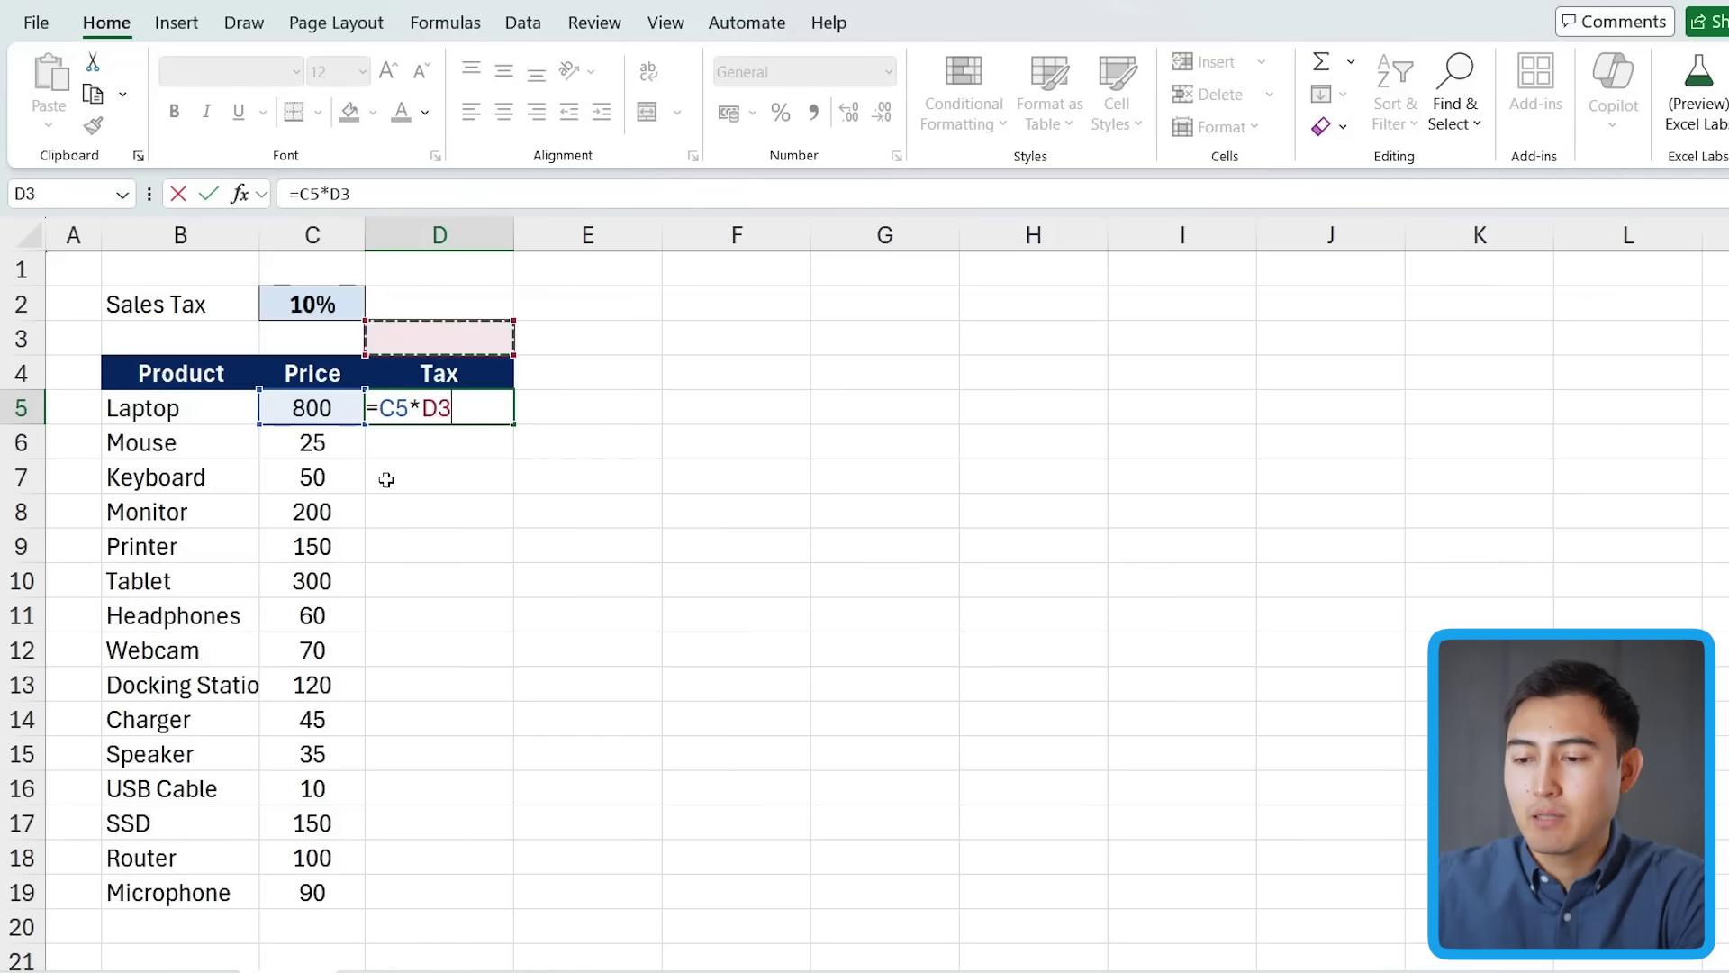
{"action": "key", "text": "Up"}
{"action": "key", "text": "Left"}
{"action": "key", "text": "Return"}
{"action": "left_click", "coordinate": [477, 416]}
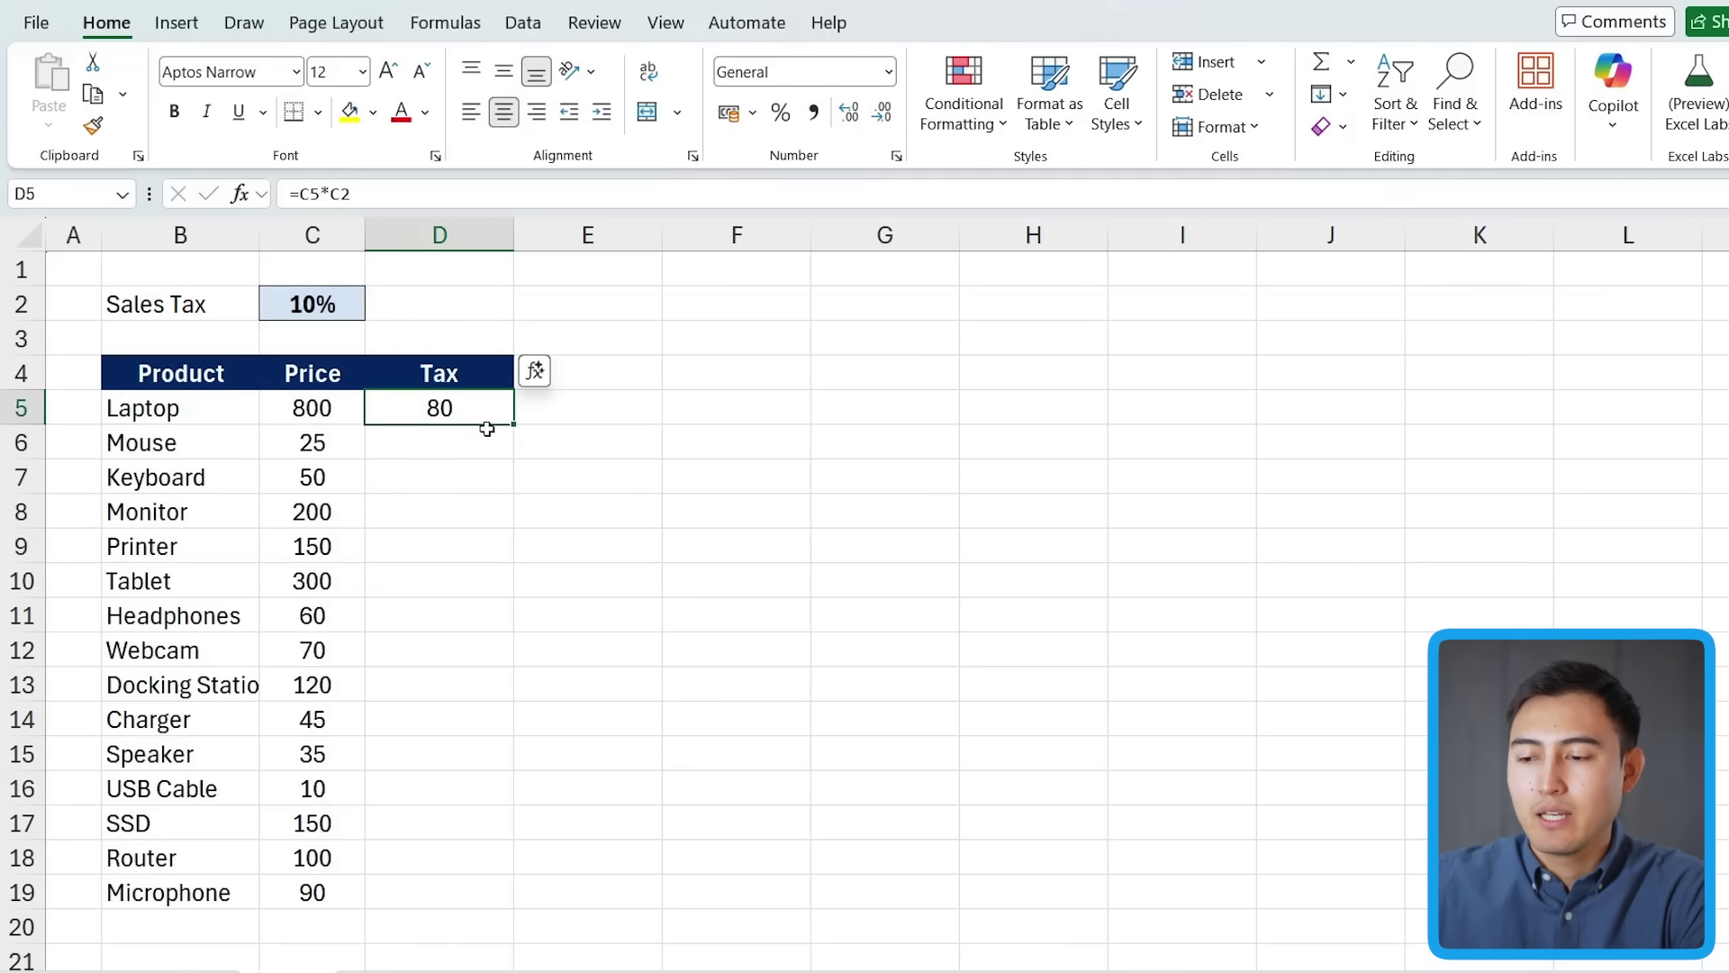
{"action": "left_click_drag", "start_coordinate": [515, 429], "coordinate": [553, 915]}
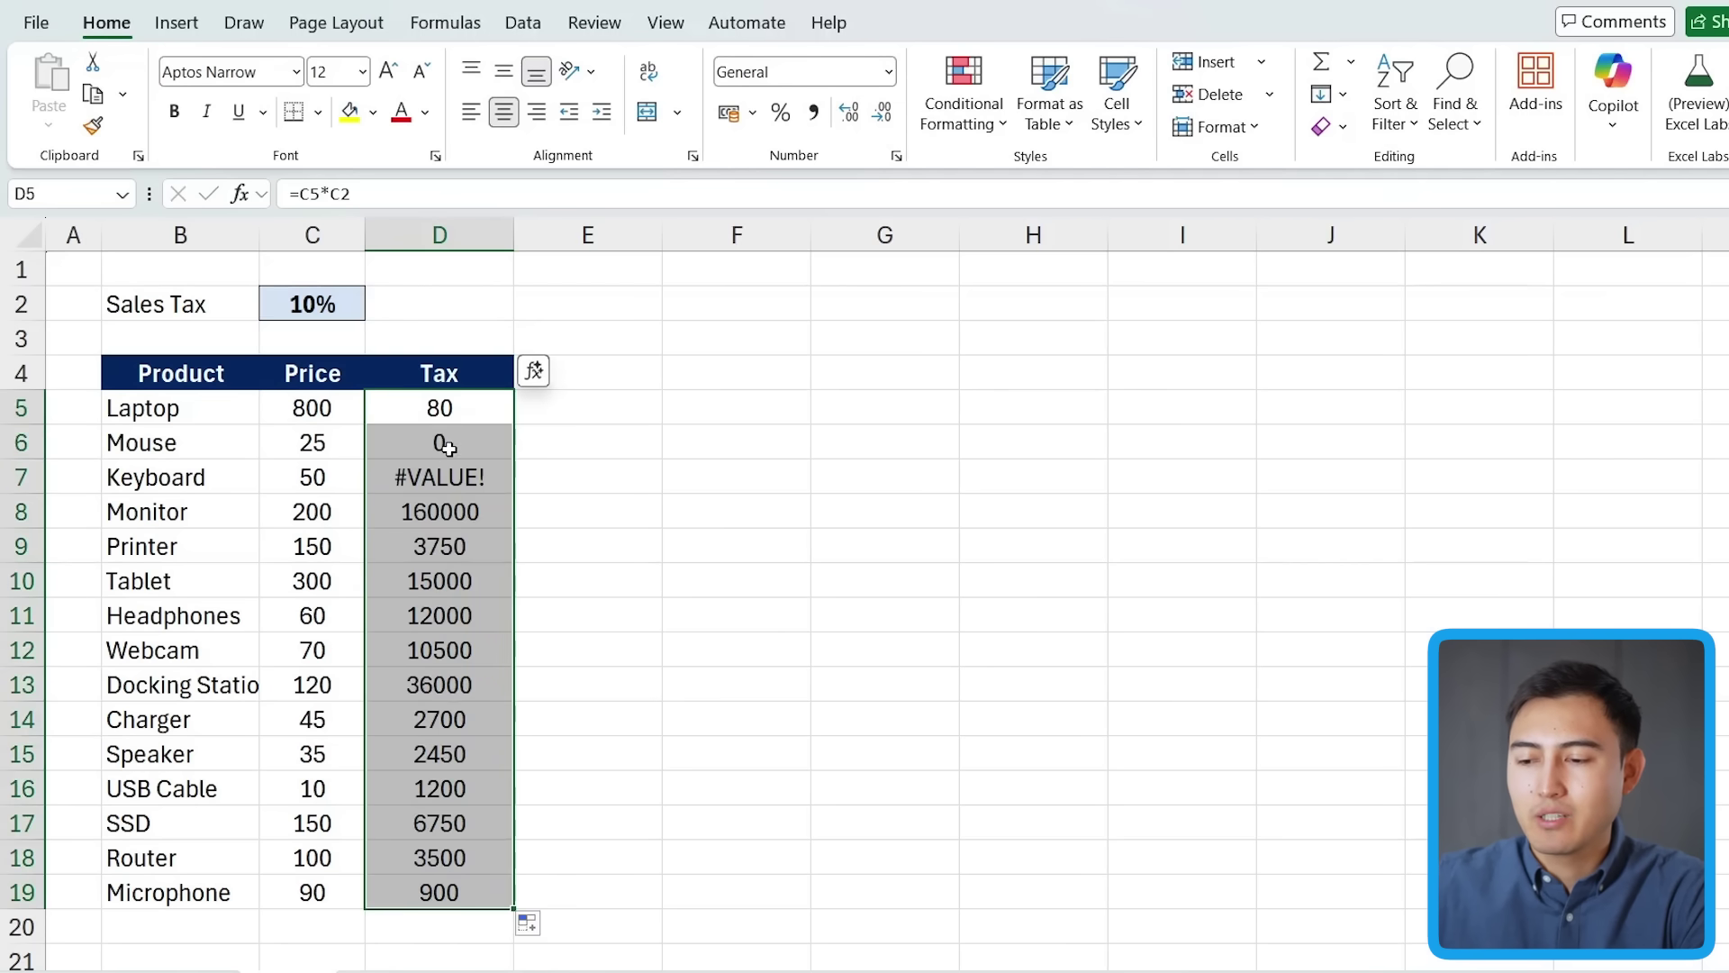
- Inspect the Mouse, Keyboard and Monitor tax formulas' shifted references, ending on D5's =C5*C2
{"action": "left_click", "coordinate": [448, 447]}
{"action": "key", "text": "Down"}
{"action": "key", "text": "F2"}
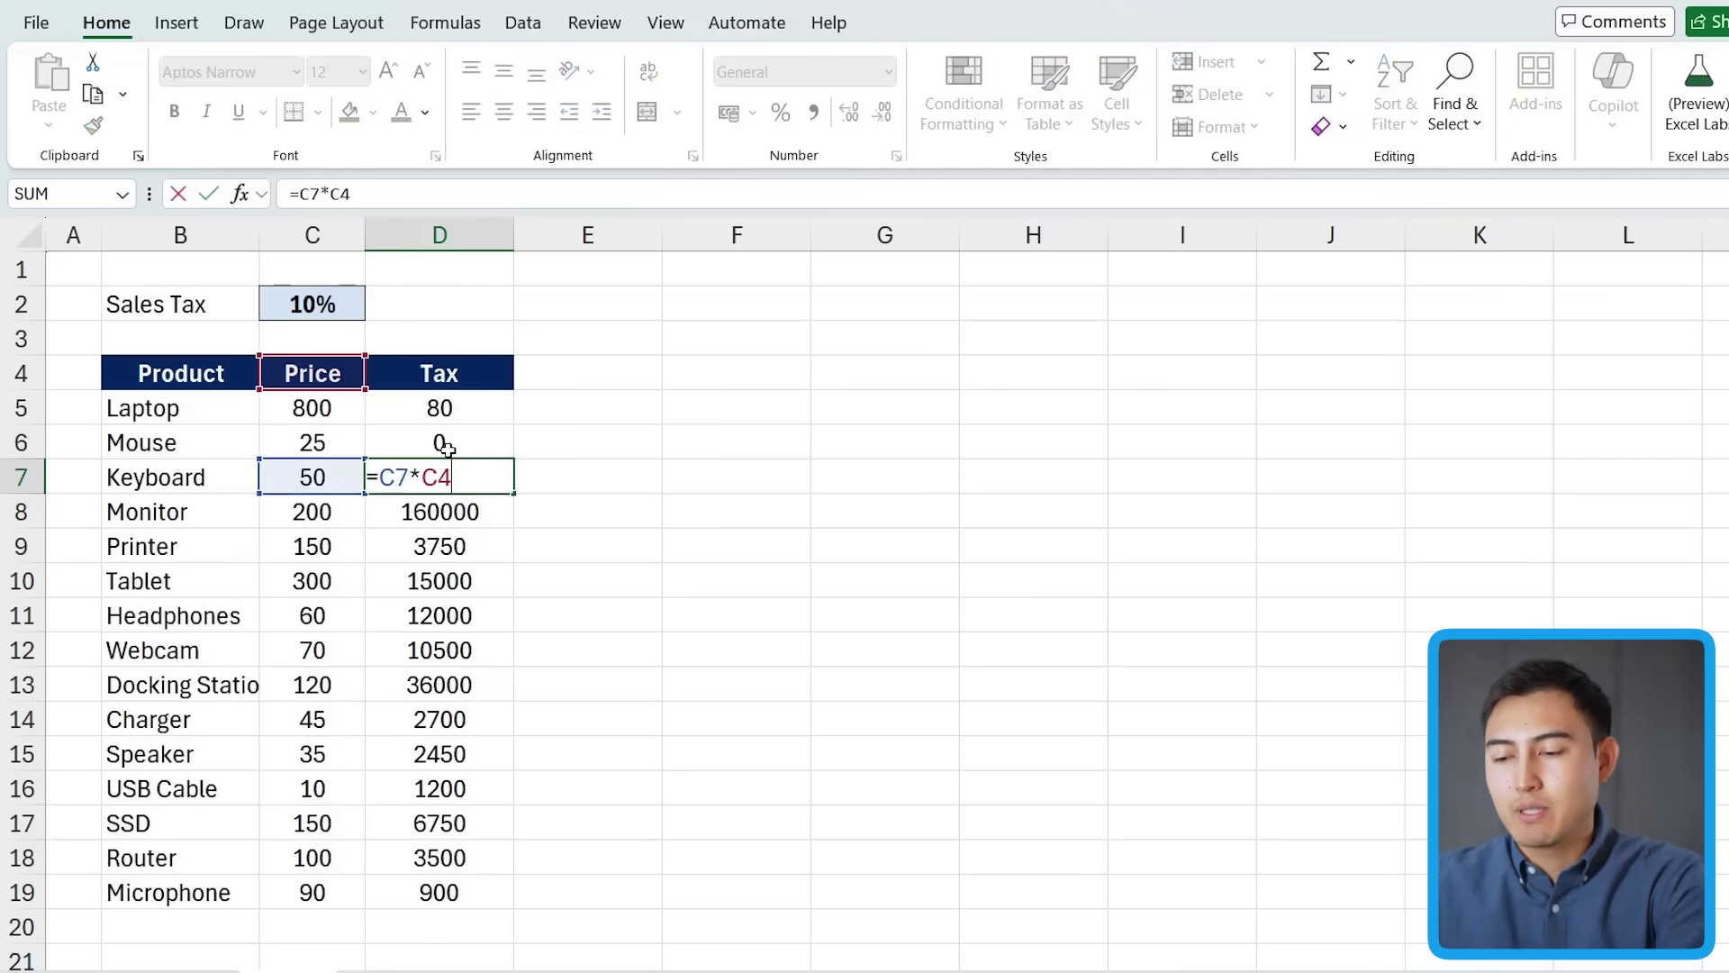
{"action": "key", "text": "Escape"}
{"action": "key", "text": "Up"}
{"action": "key", "text": "F2"}
{"action": "key", "text": "Return"}
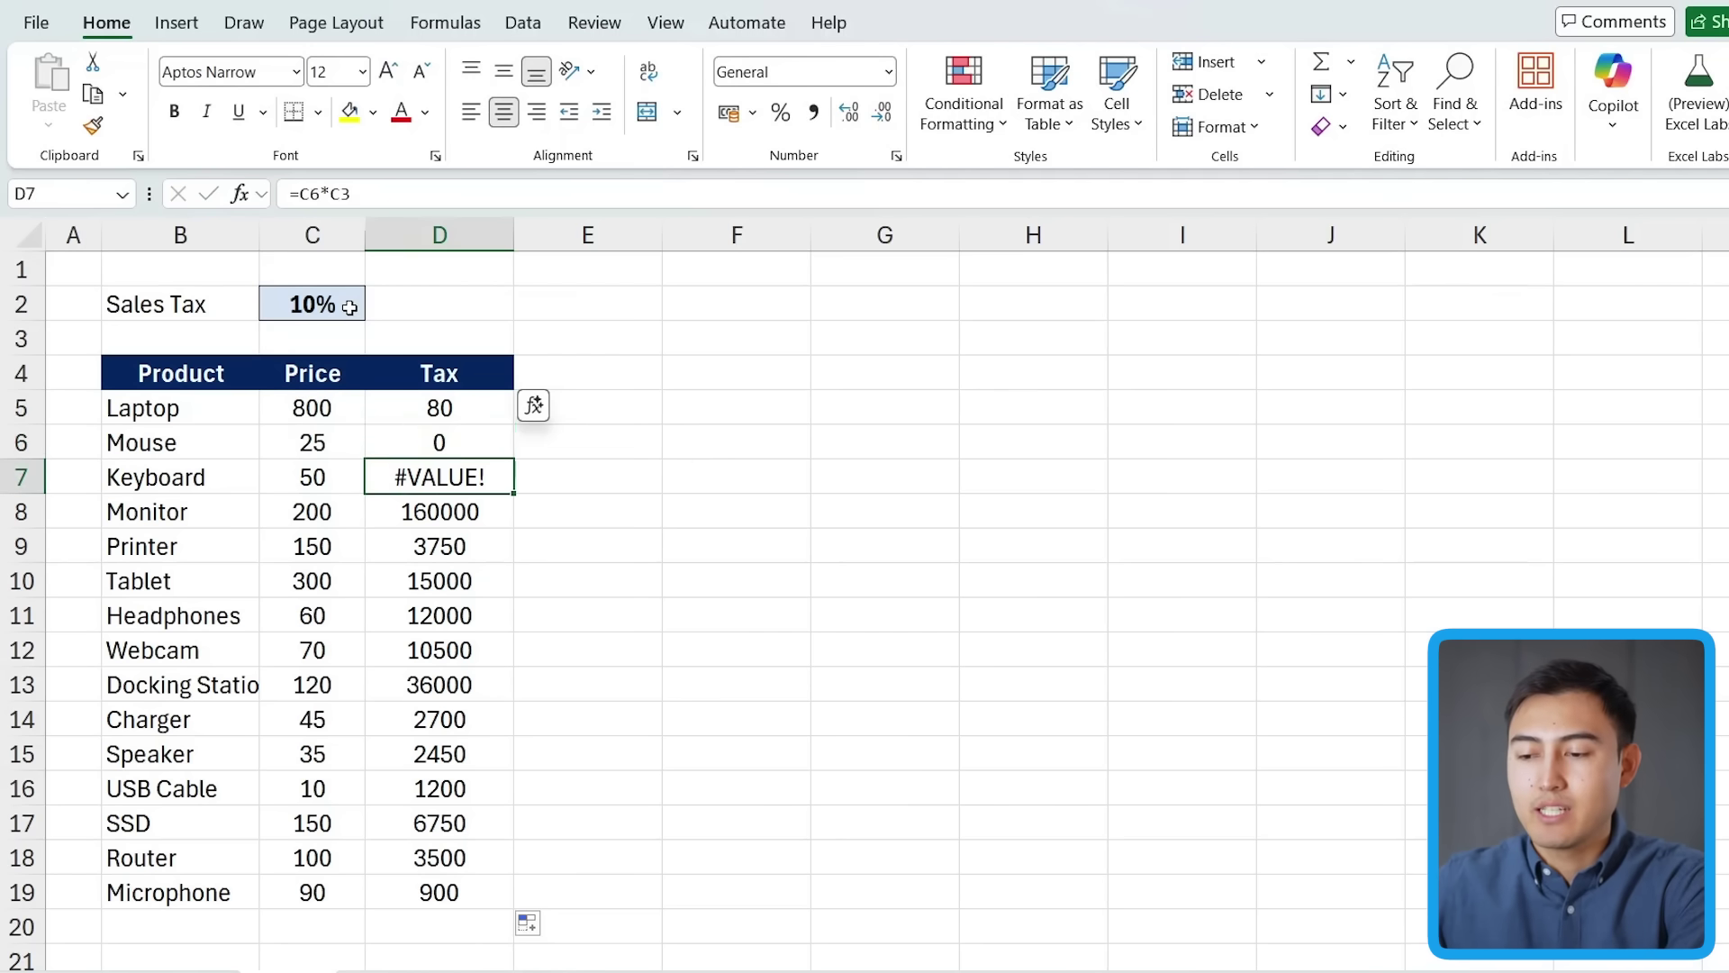
{"action": "key", "text": "F2"}
{"action": "key", "text": "Return"}
{"action": "key", "text": "F2"}
{"action": "key", "text": "Escape"}
{"action": "key", "text": "Up"}
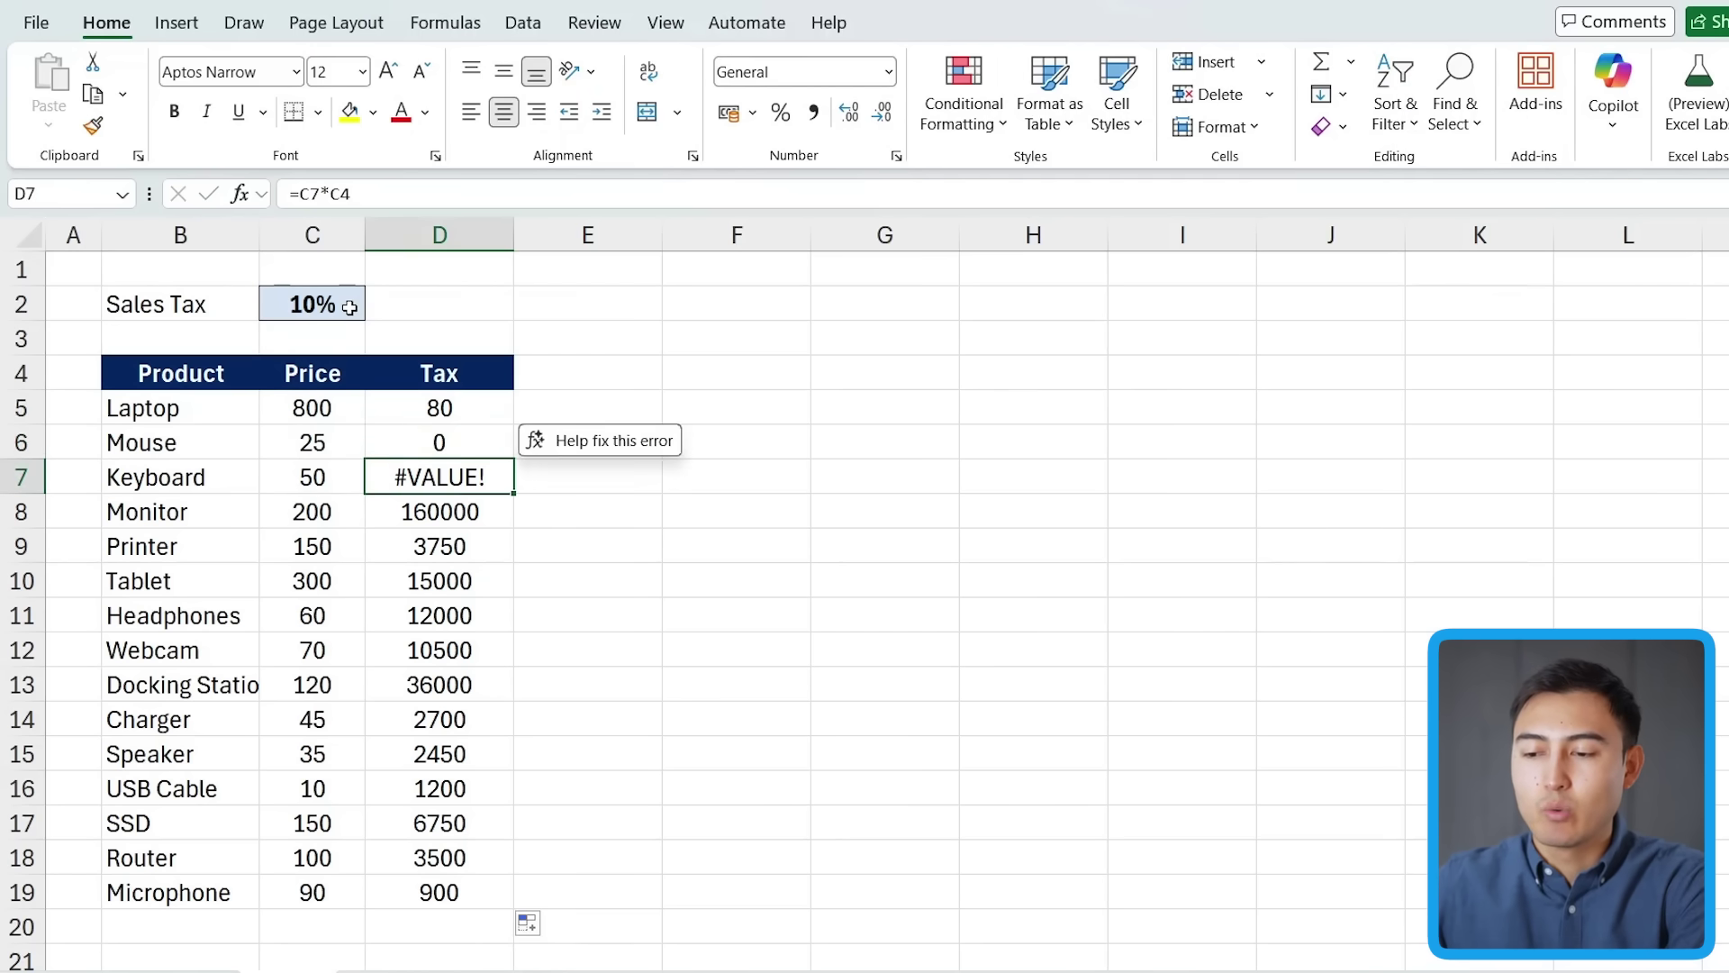
{"action": "key", "text": "Up"}
{"action": "key", "text": "Up"}
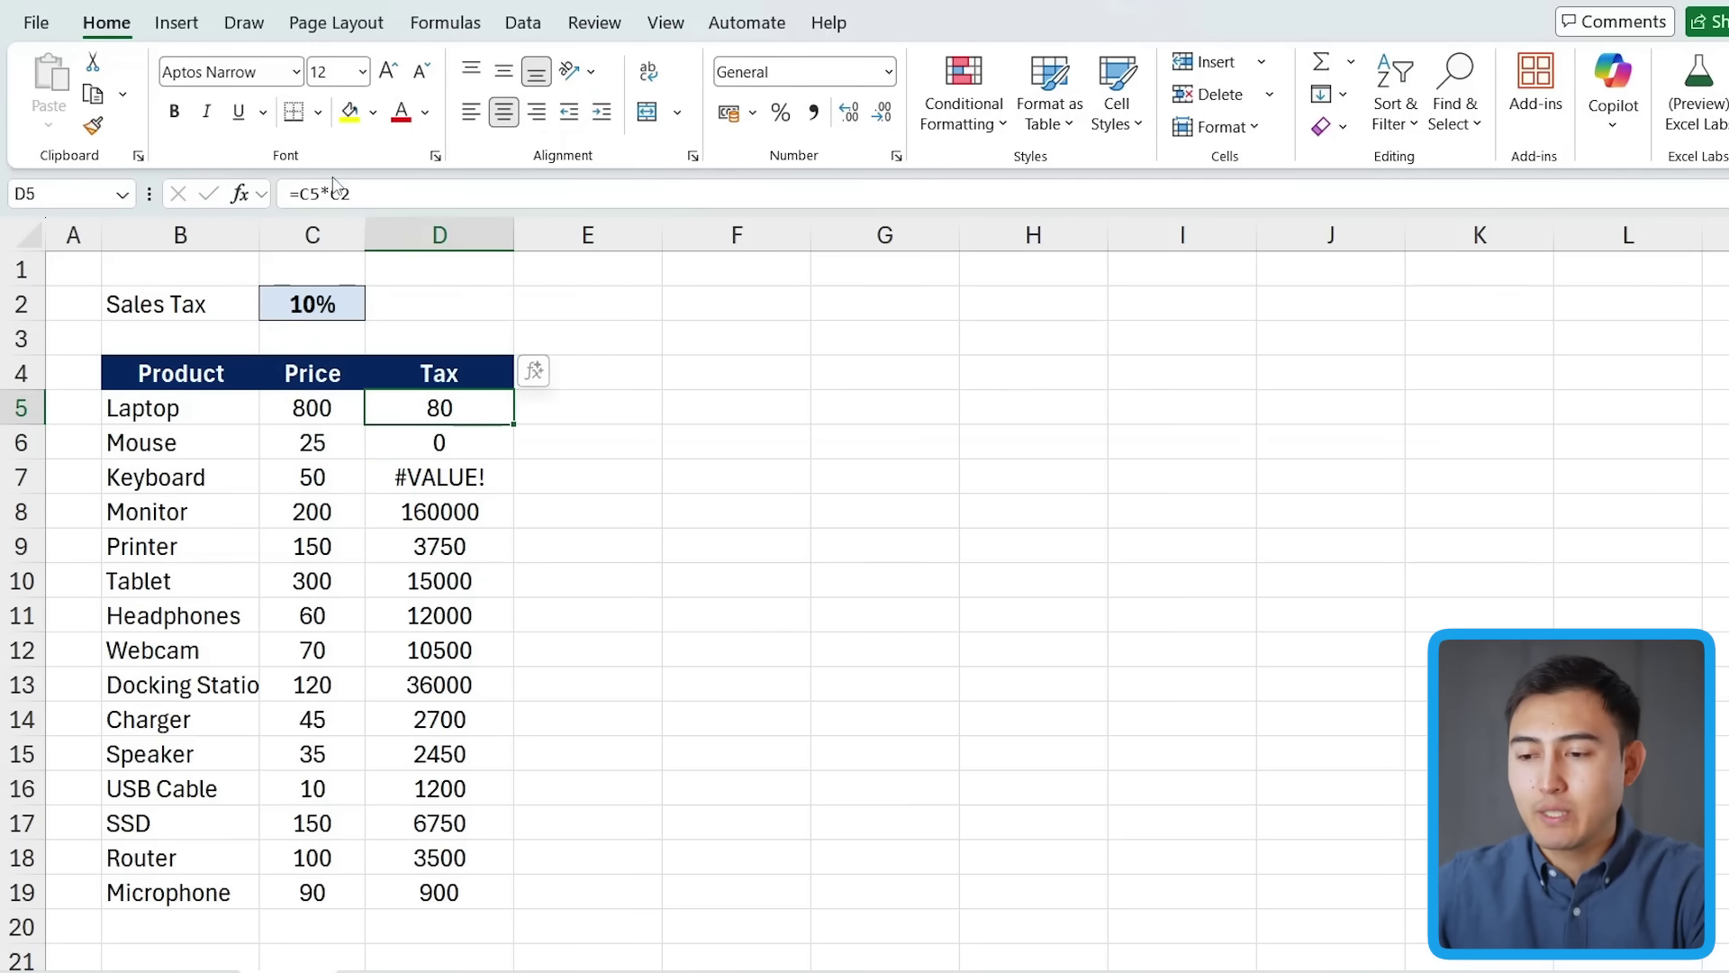
{"action": "double_click", "coordinate": [418, 394]}
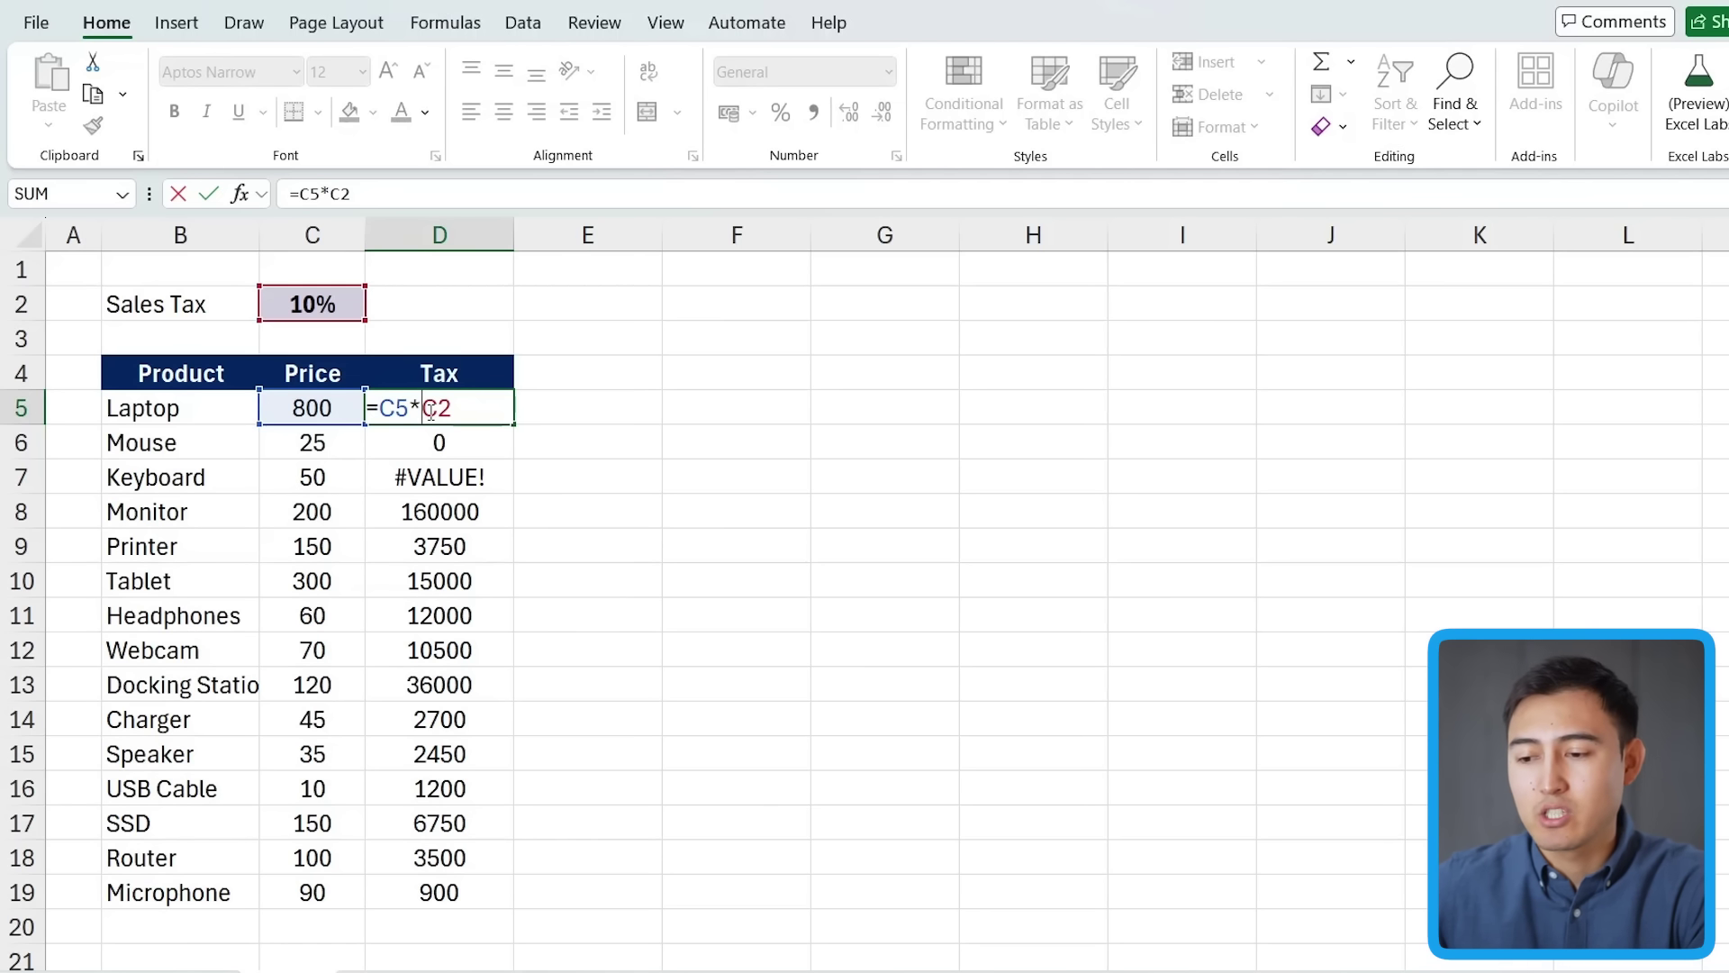
- Name the tax rate cell C2 'Sales_Tax'
{"action": "key", "text": "ctrl+Return"}
{"action": "left_click", "coordinate": [279, 302]}
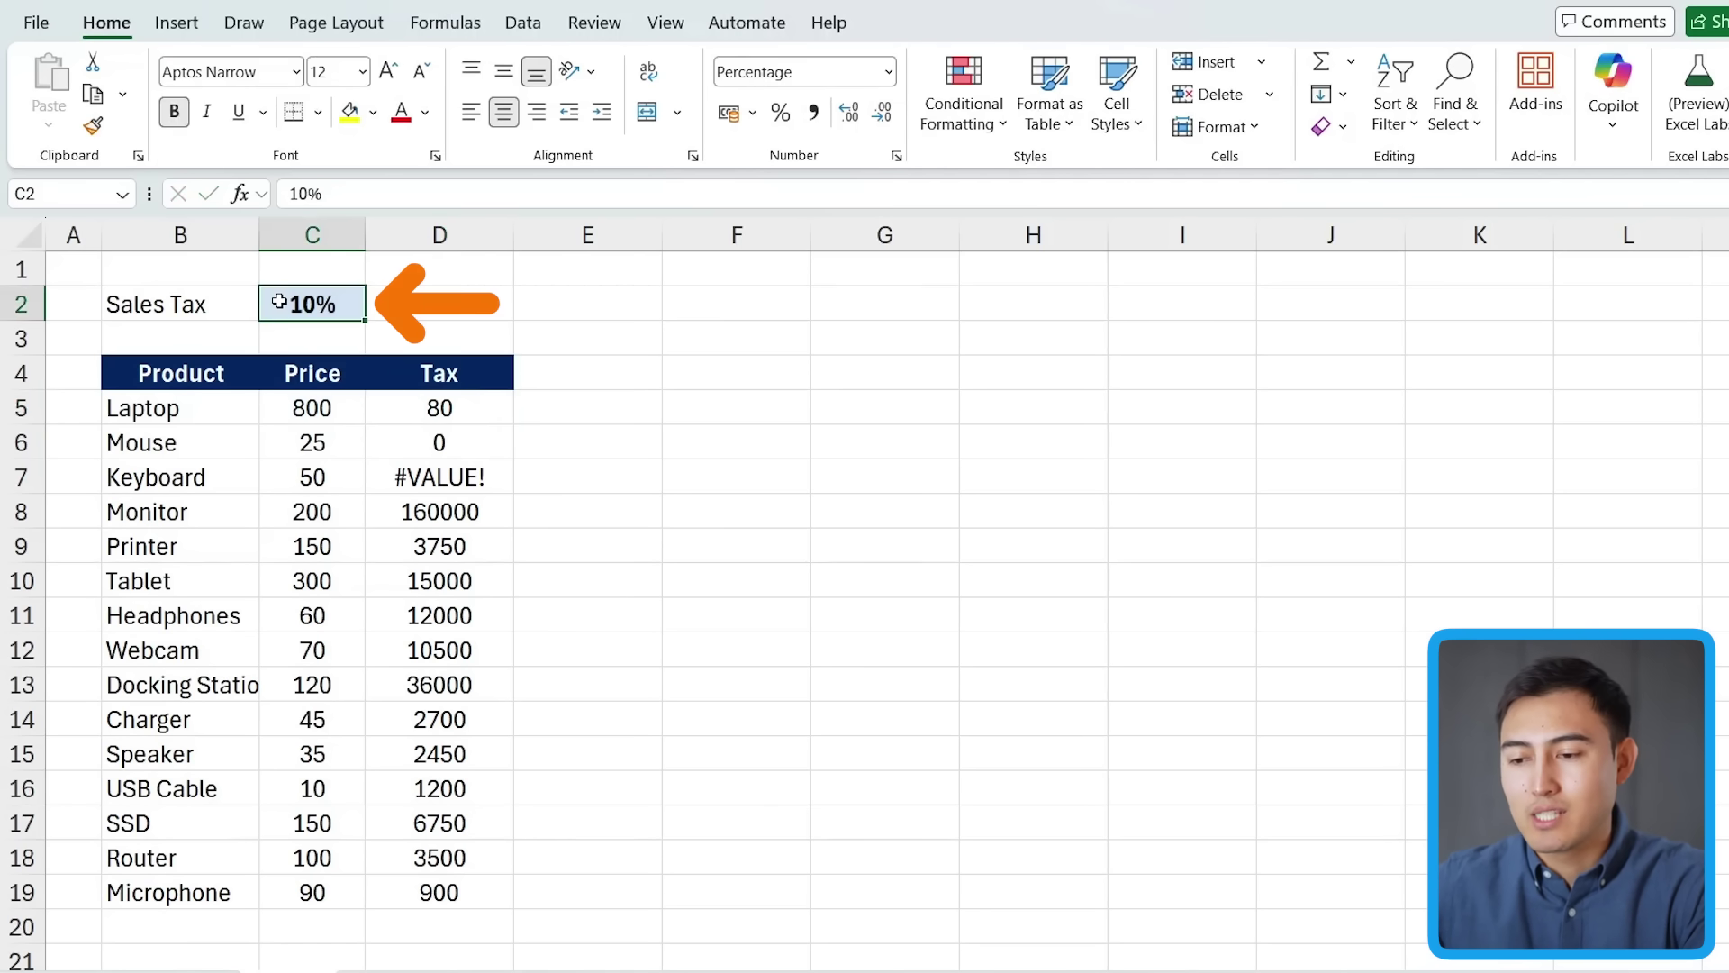
{"action": "left_click", "coordinate": [69, 193]}
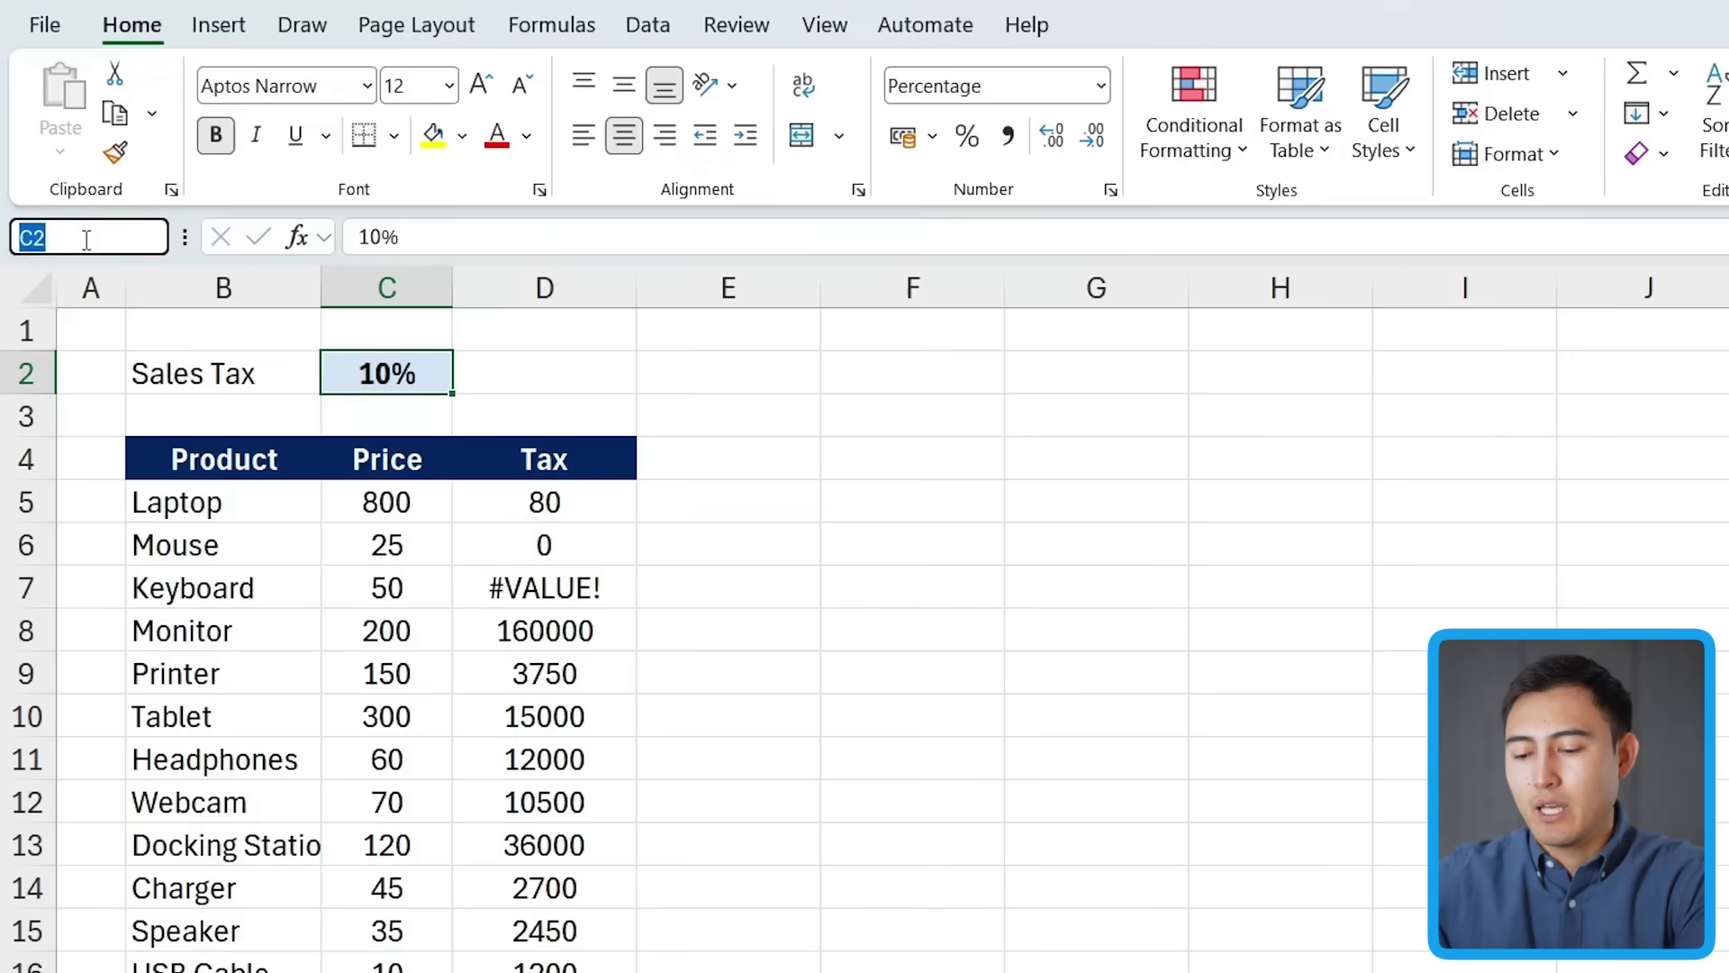
{"action": "type", "text": "Sales_Tax"}
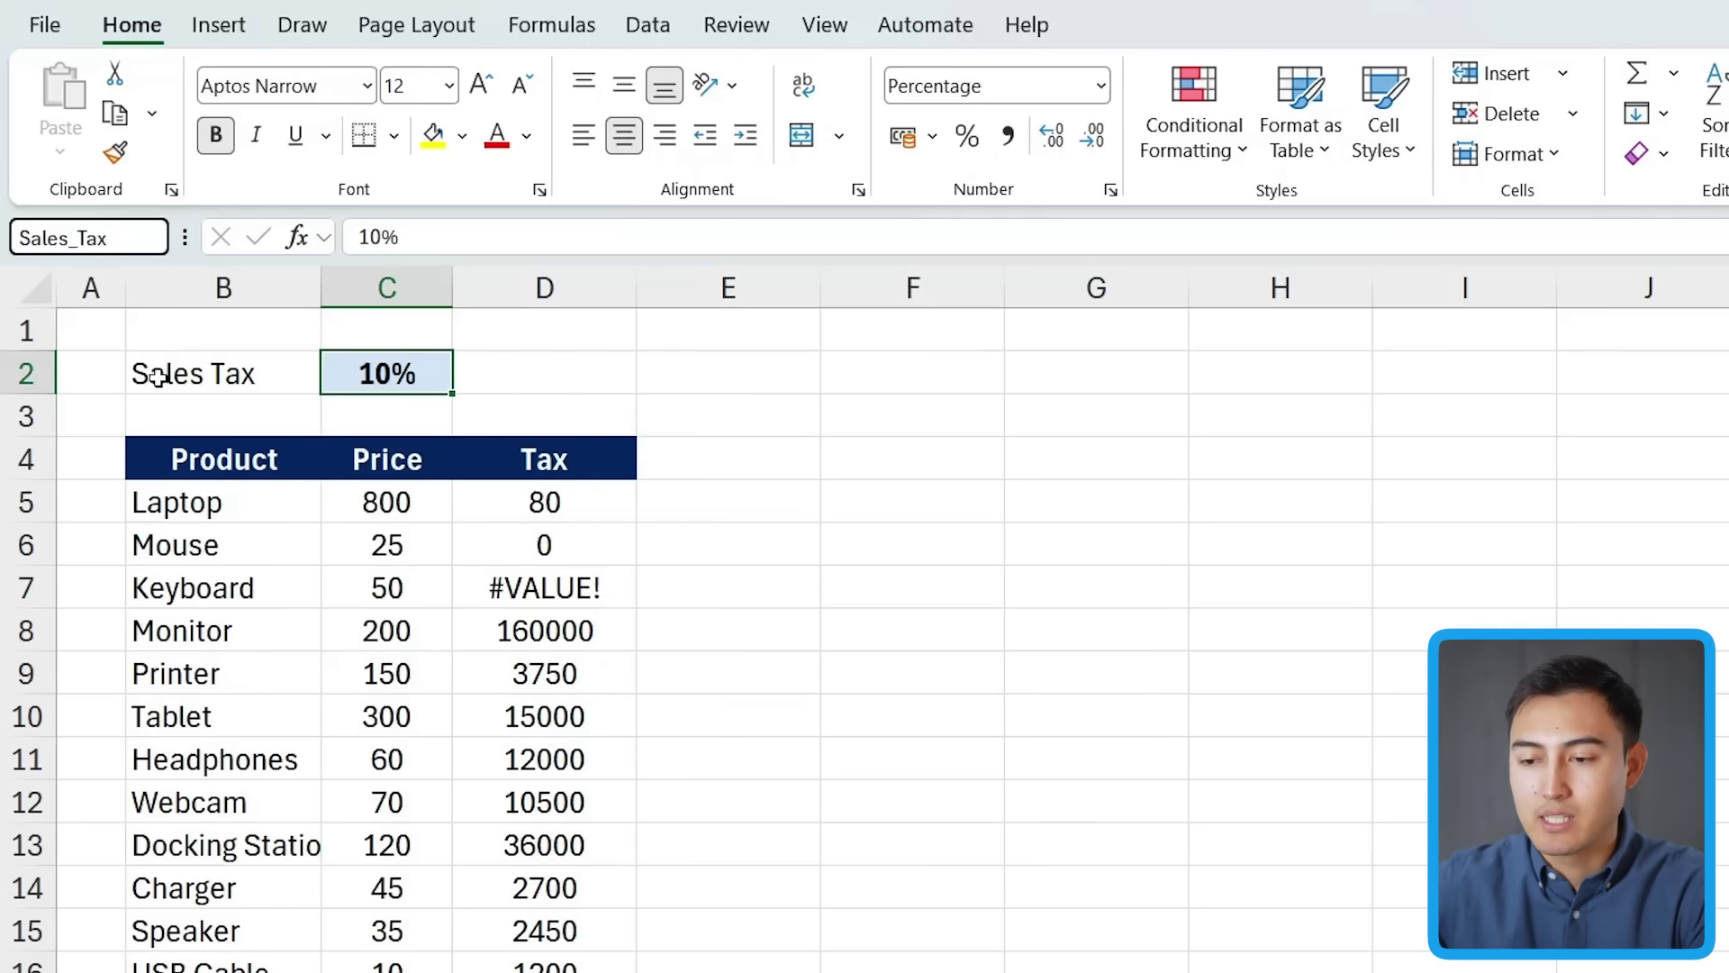
{"action": "key", "text": "Return"}
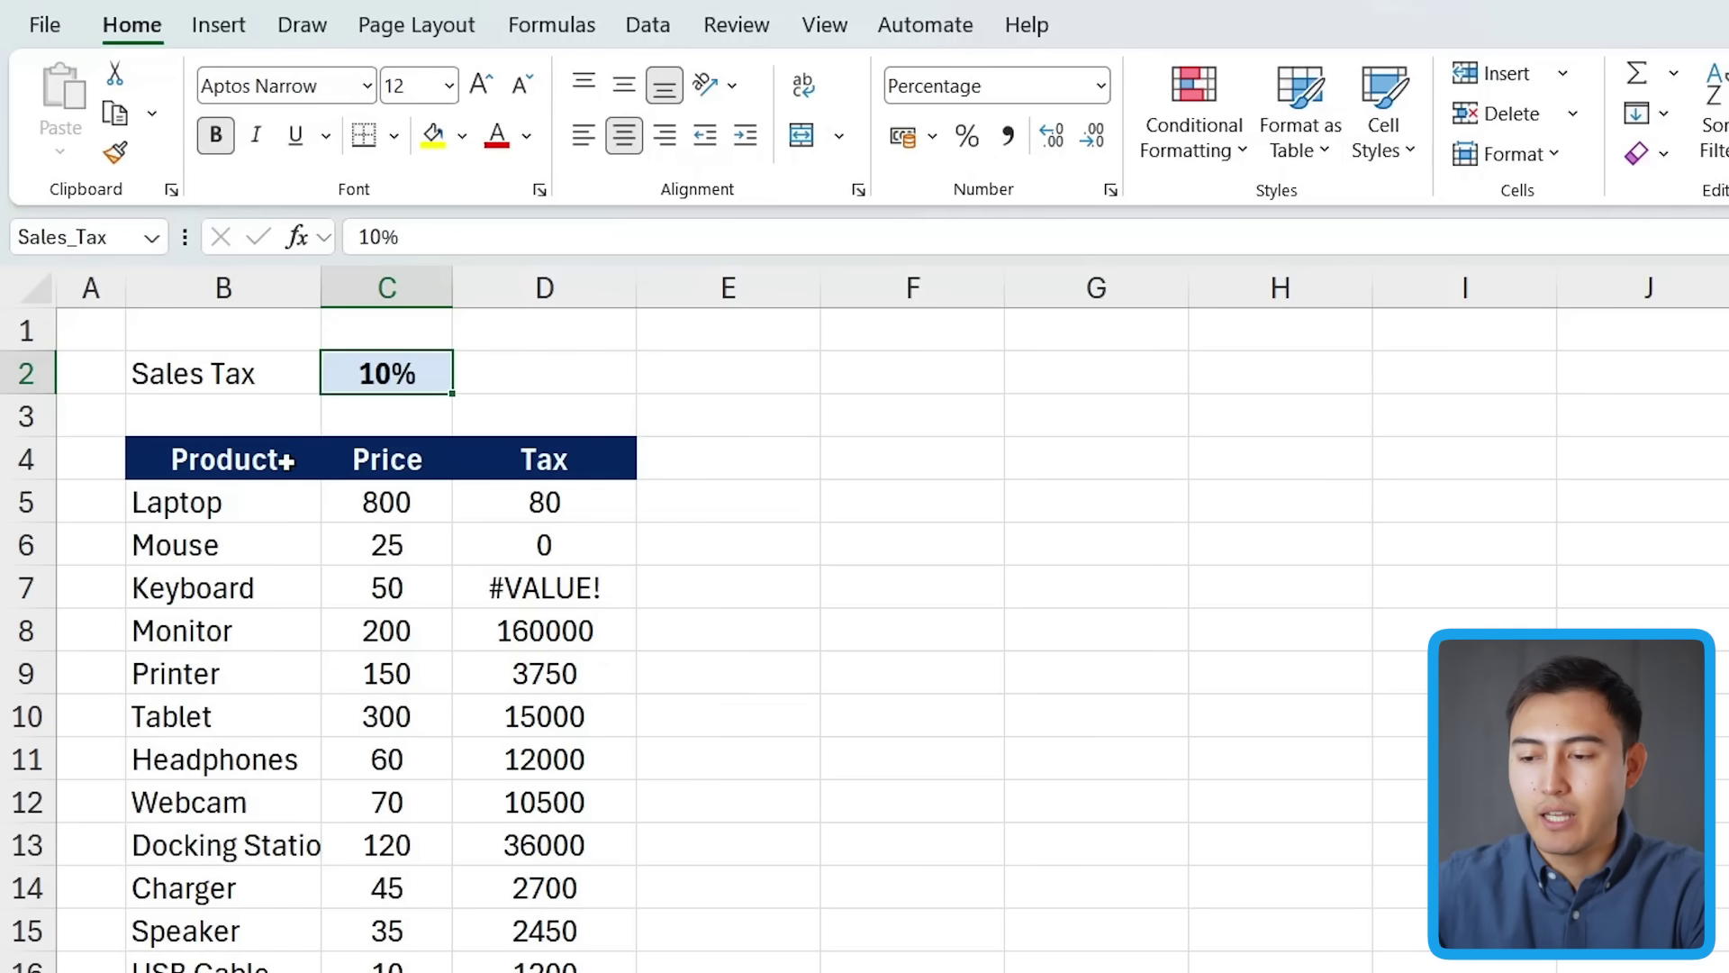
- Enter =C5*Sales_Tax in D5, fill it down to D19, and verify D13 uses Sales_Tax
{"action": "left_click", "coordinate": [515, 499]}
{"action": "type", "text": "="}
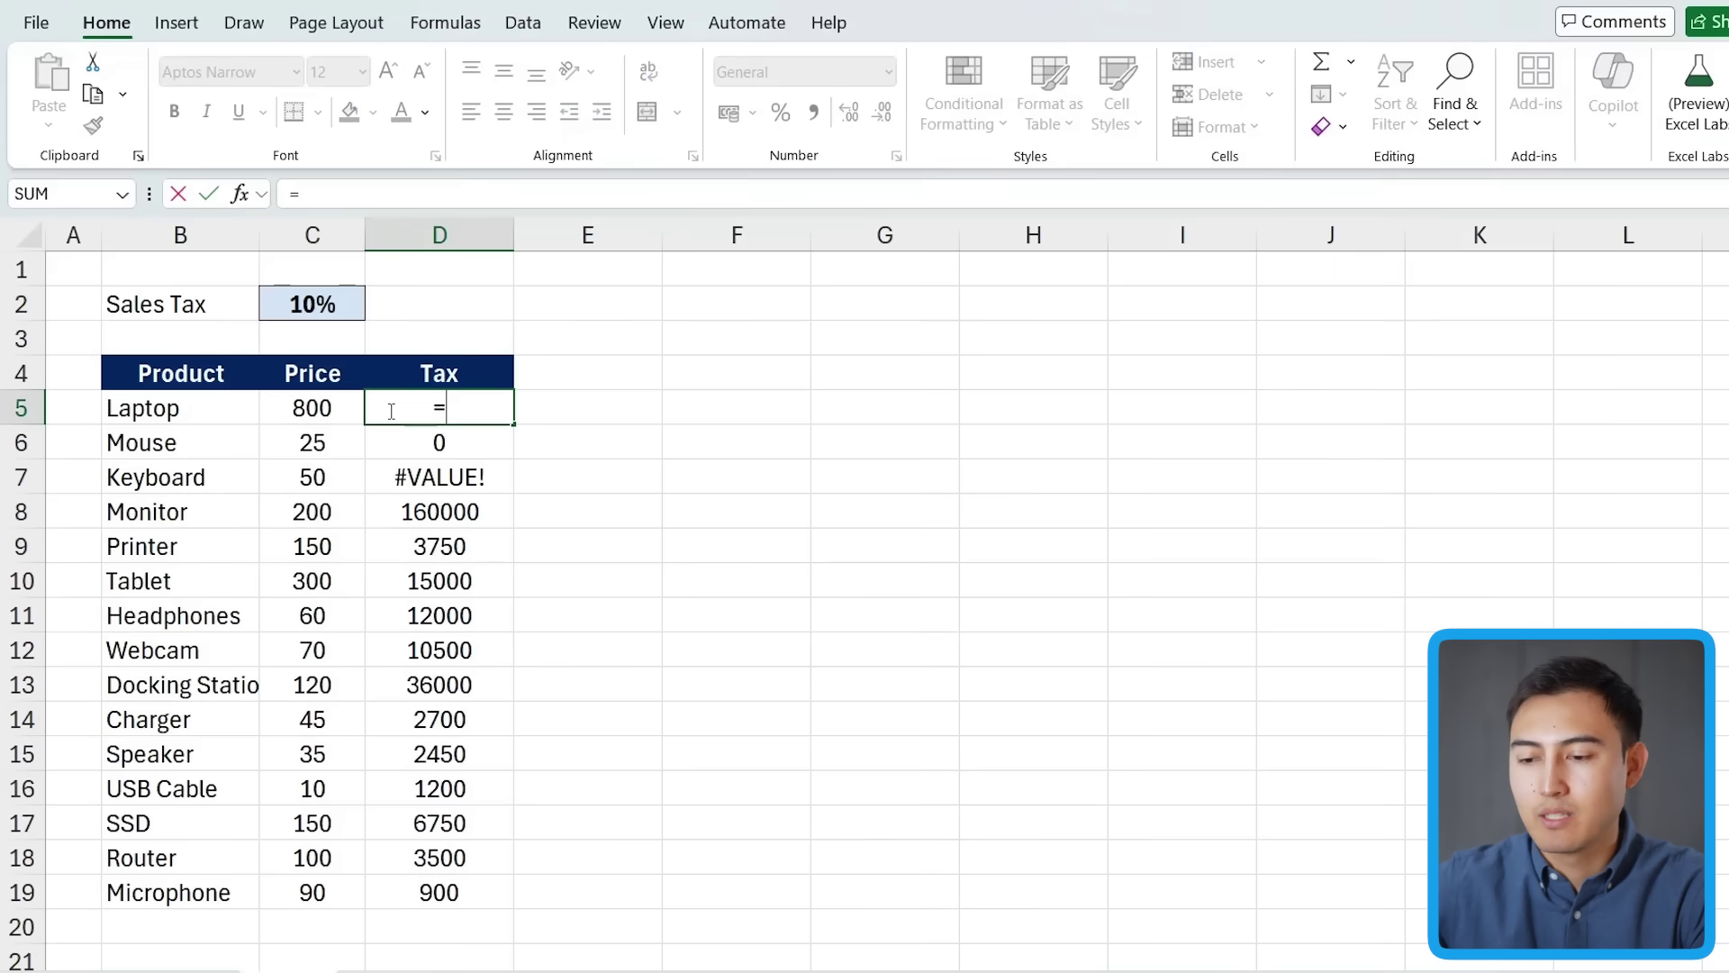
{"action": "left_click", "coordinate": [311, 408]}
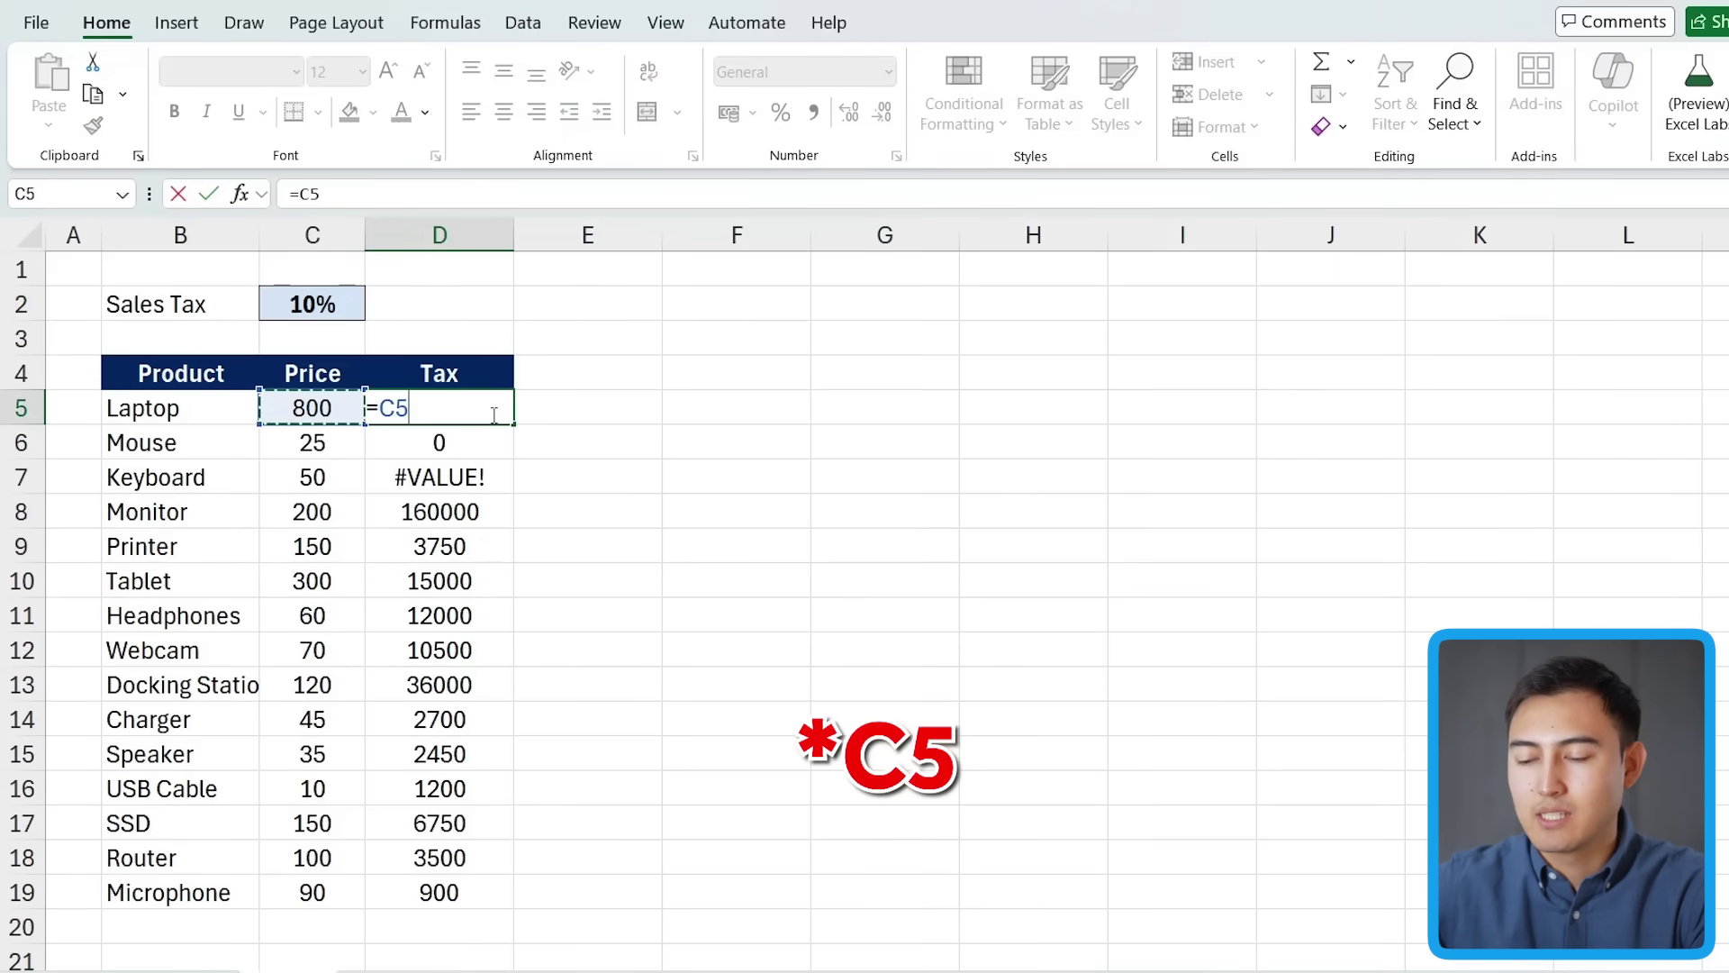
{"action": "type", "text": "*Sa"}
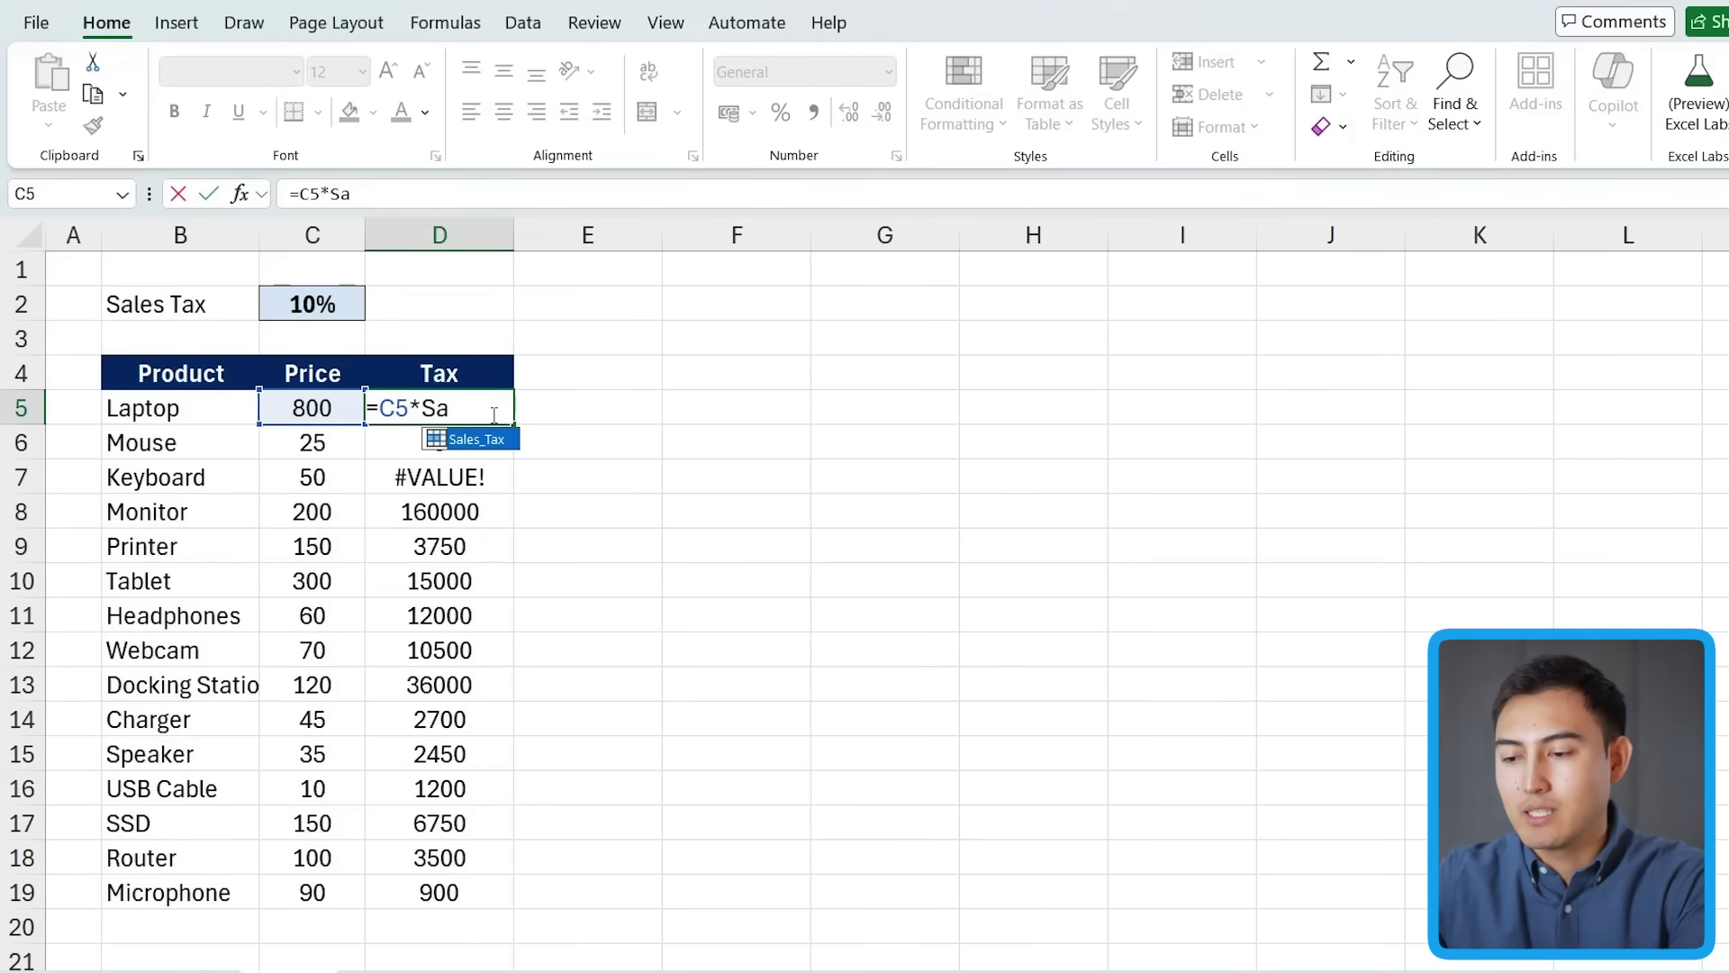
{"action": "type", "text": "le"}
{"action": "key", "text": "Tab"}
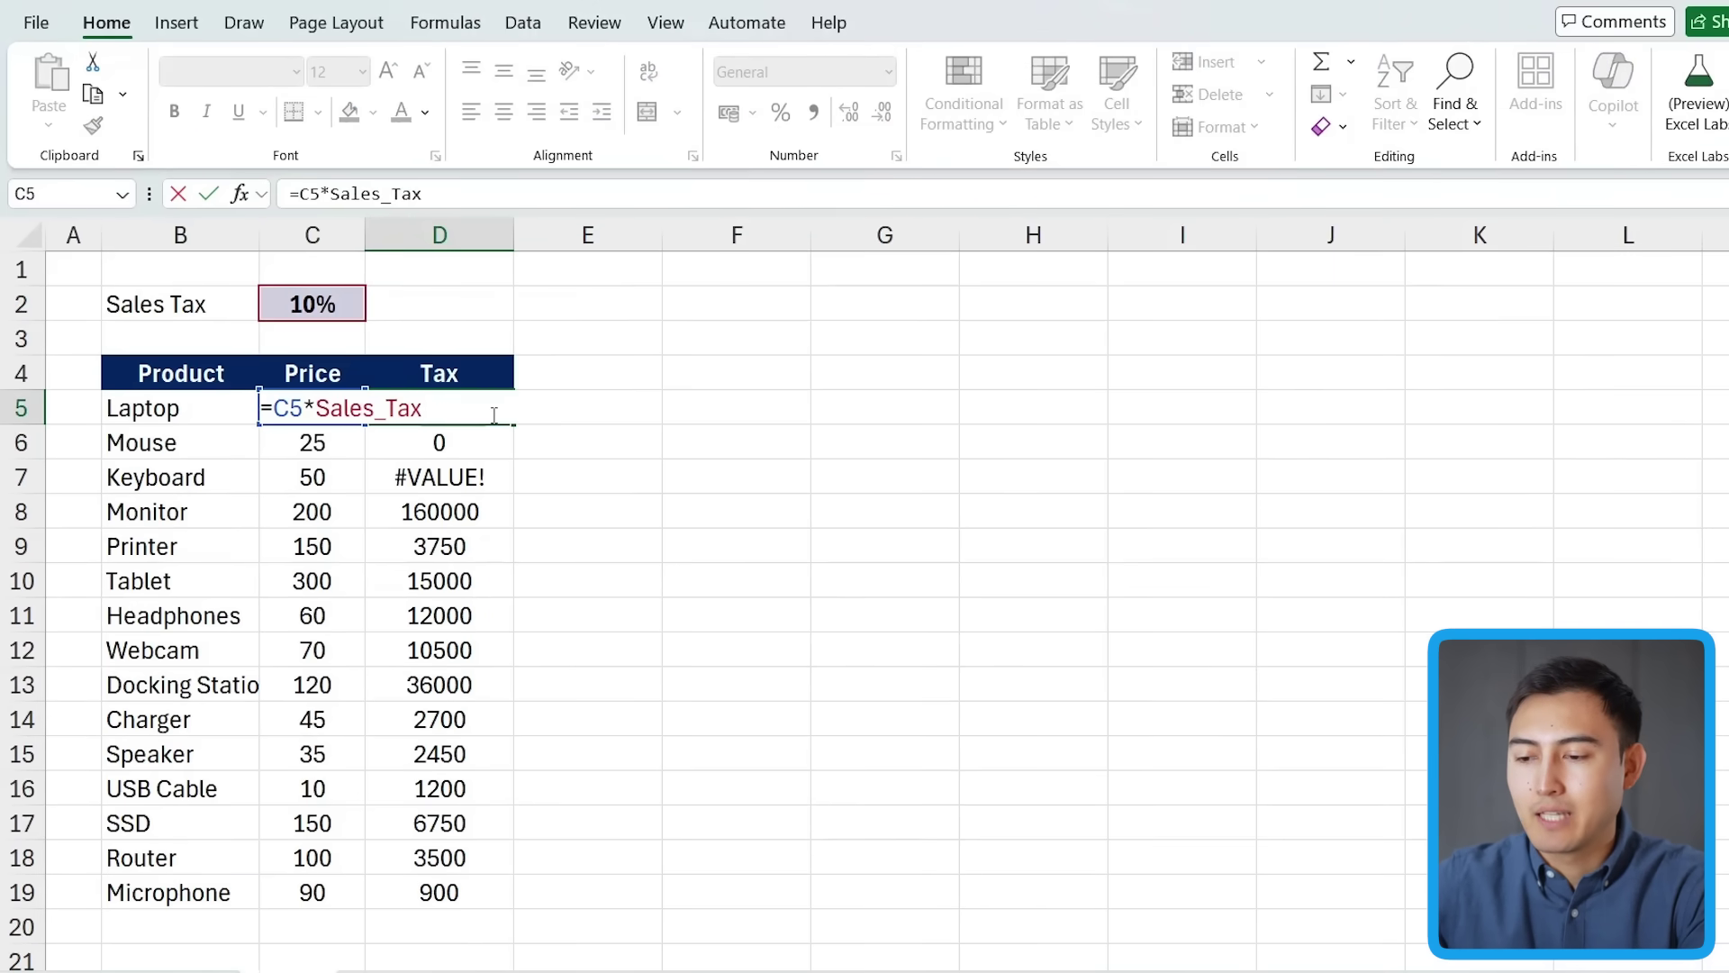
{"action": "key", "text": "Return"}
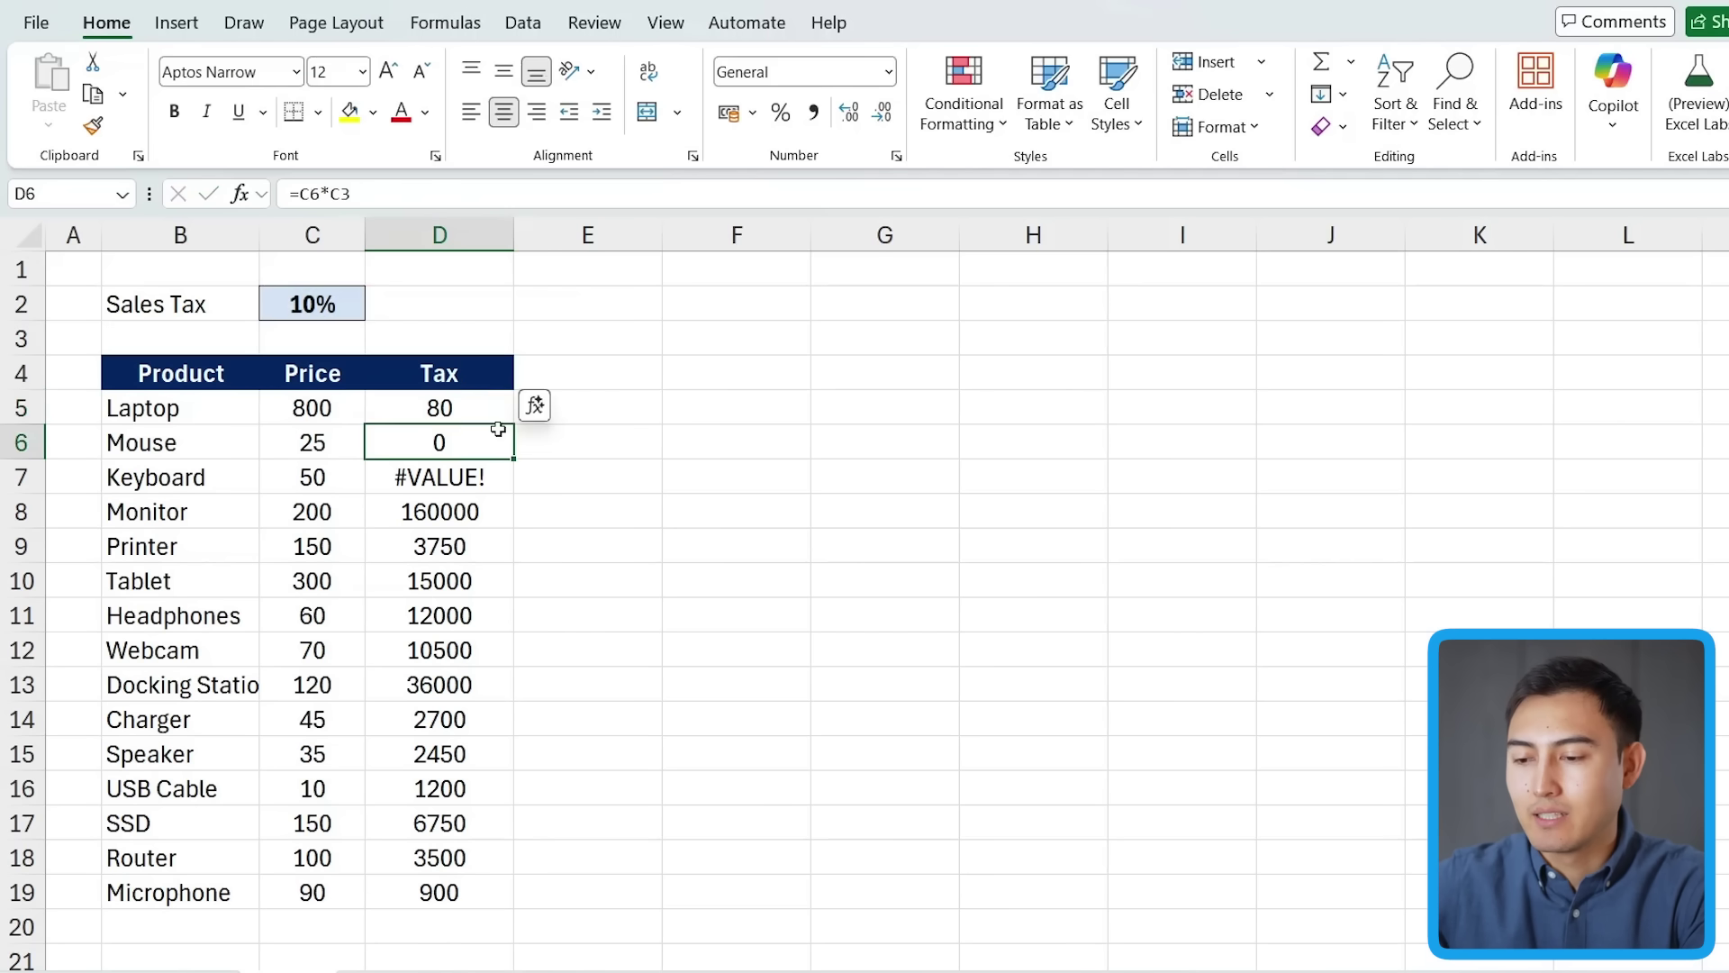
{"action": "left_click", "coordinate": [493, 414]}
{"action": "left_click_drag", "start_coordinate": [514, 424], "coordinate": [512, 919]}
{"action": "left_click", "coordinate": [439, 690]}
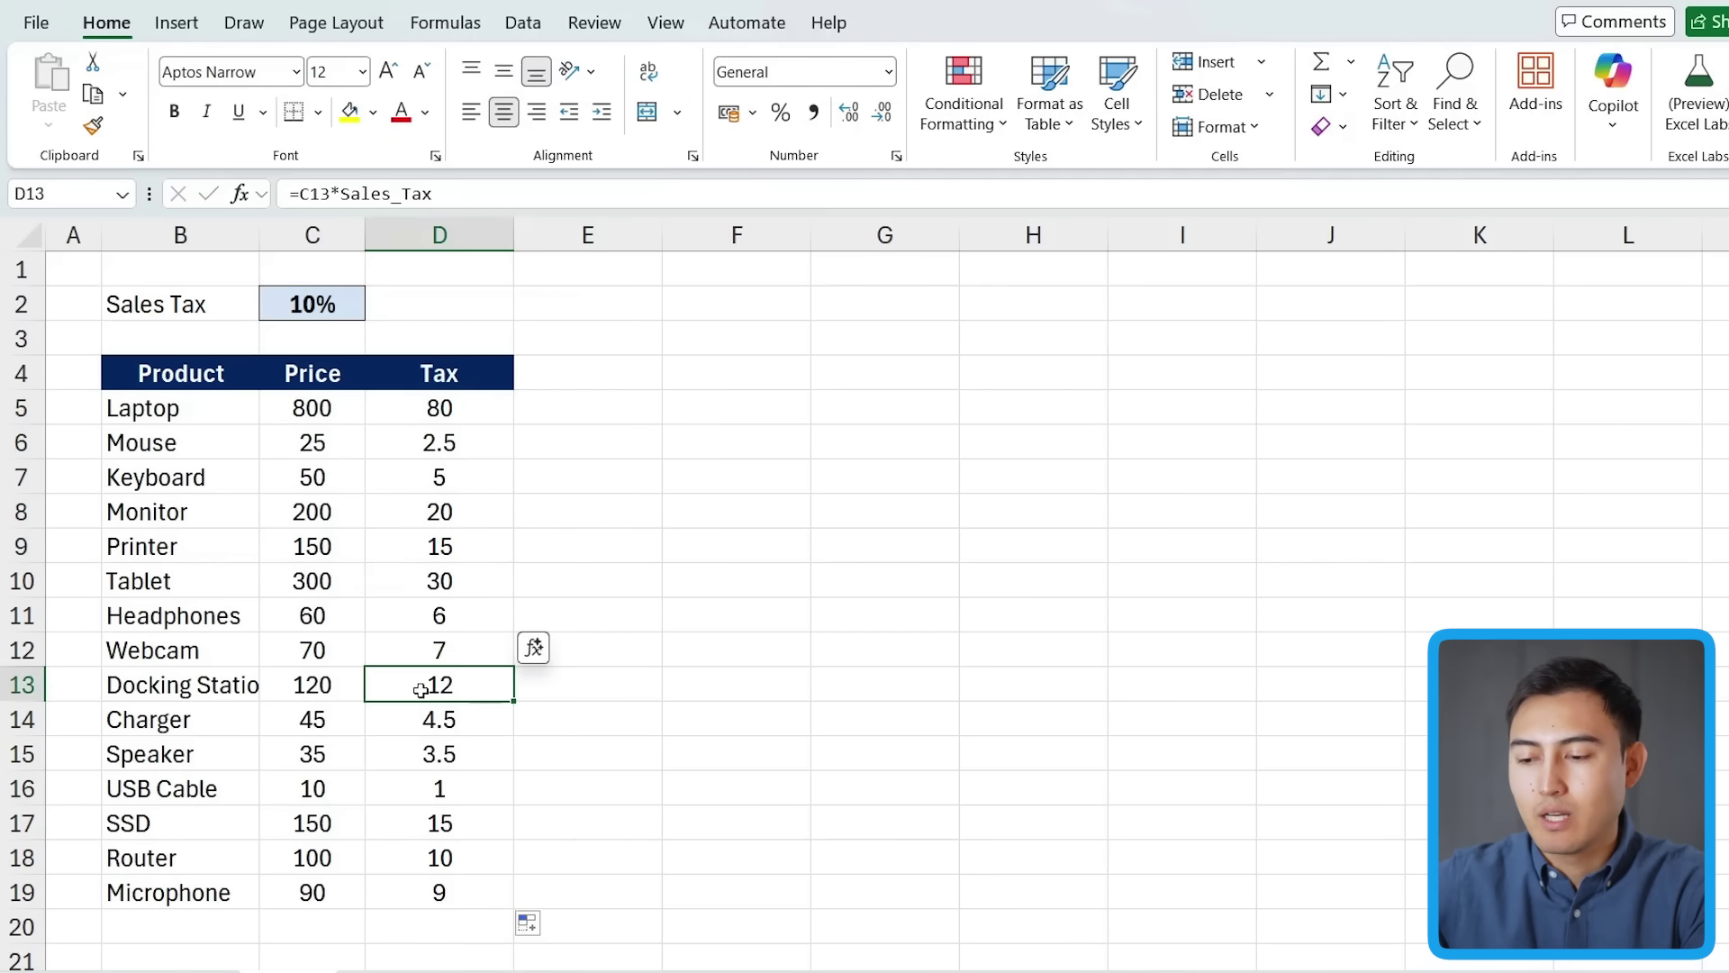
{"action": "double_click", "coordinate": [420, 690]}
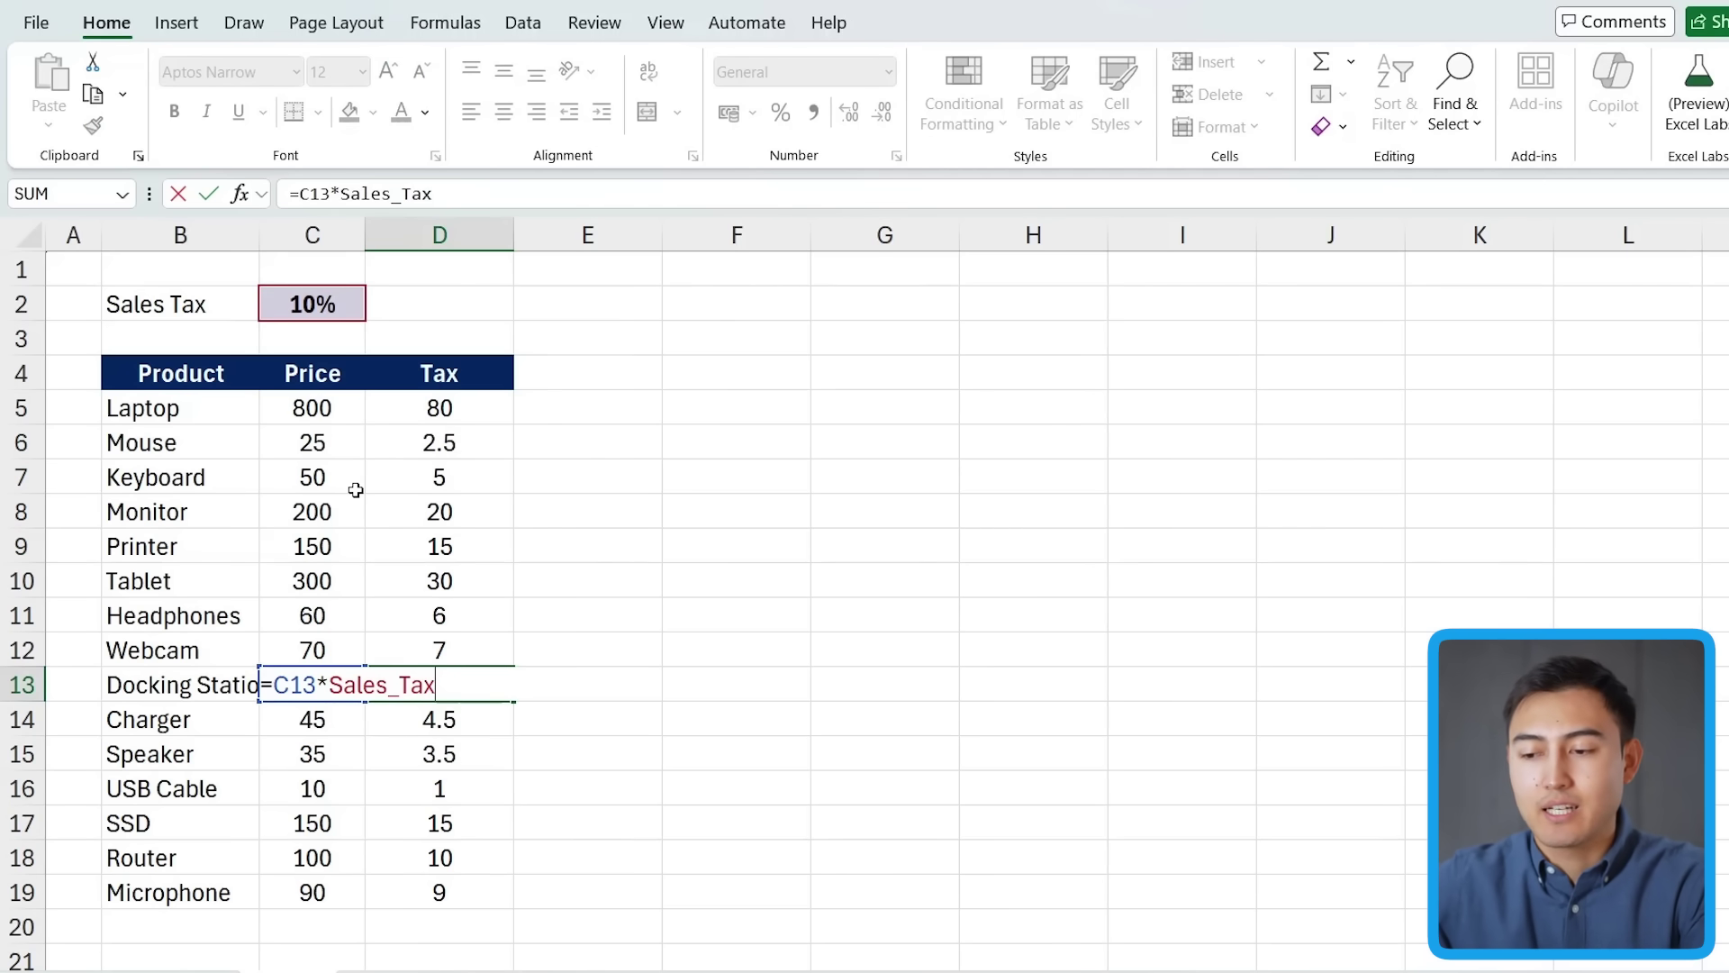
{"action": "key", "text": "Escape"}
- Raise the tax rate in C2 to 12%
{"action": "left_click", "coordinate": [289, 304]}
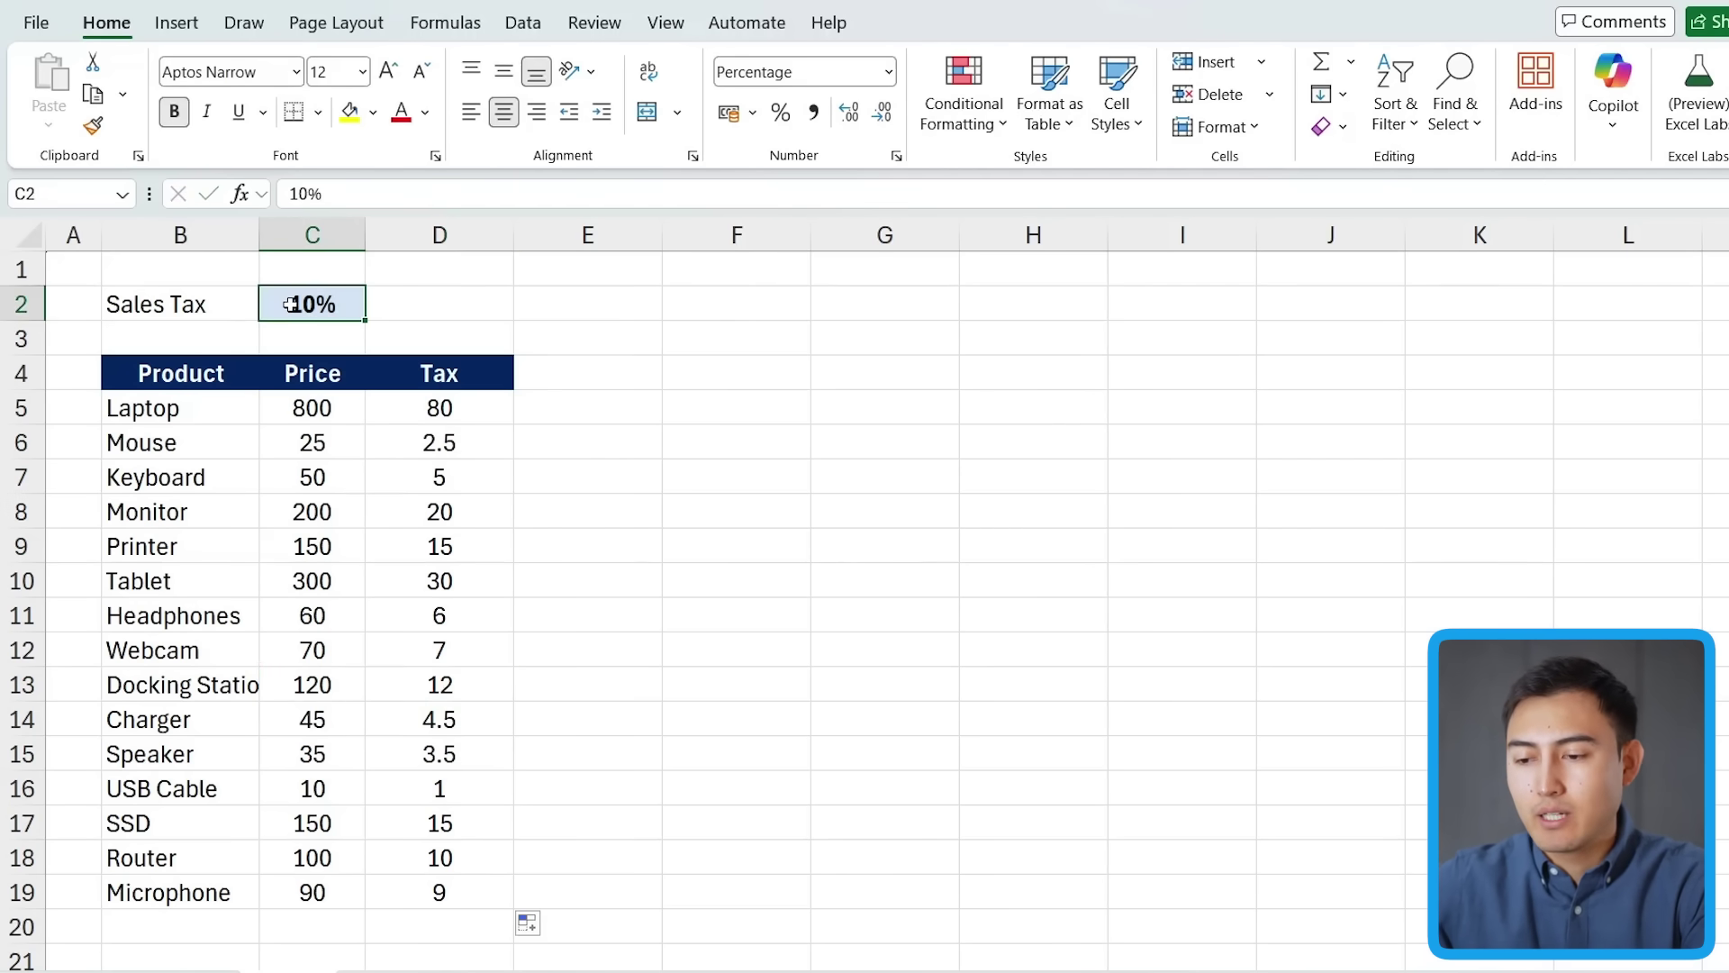
{"action": "type", "text": "12"}
{"action": "key", "text": "Return"}
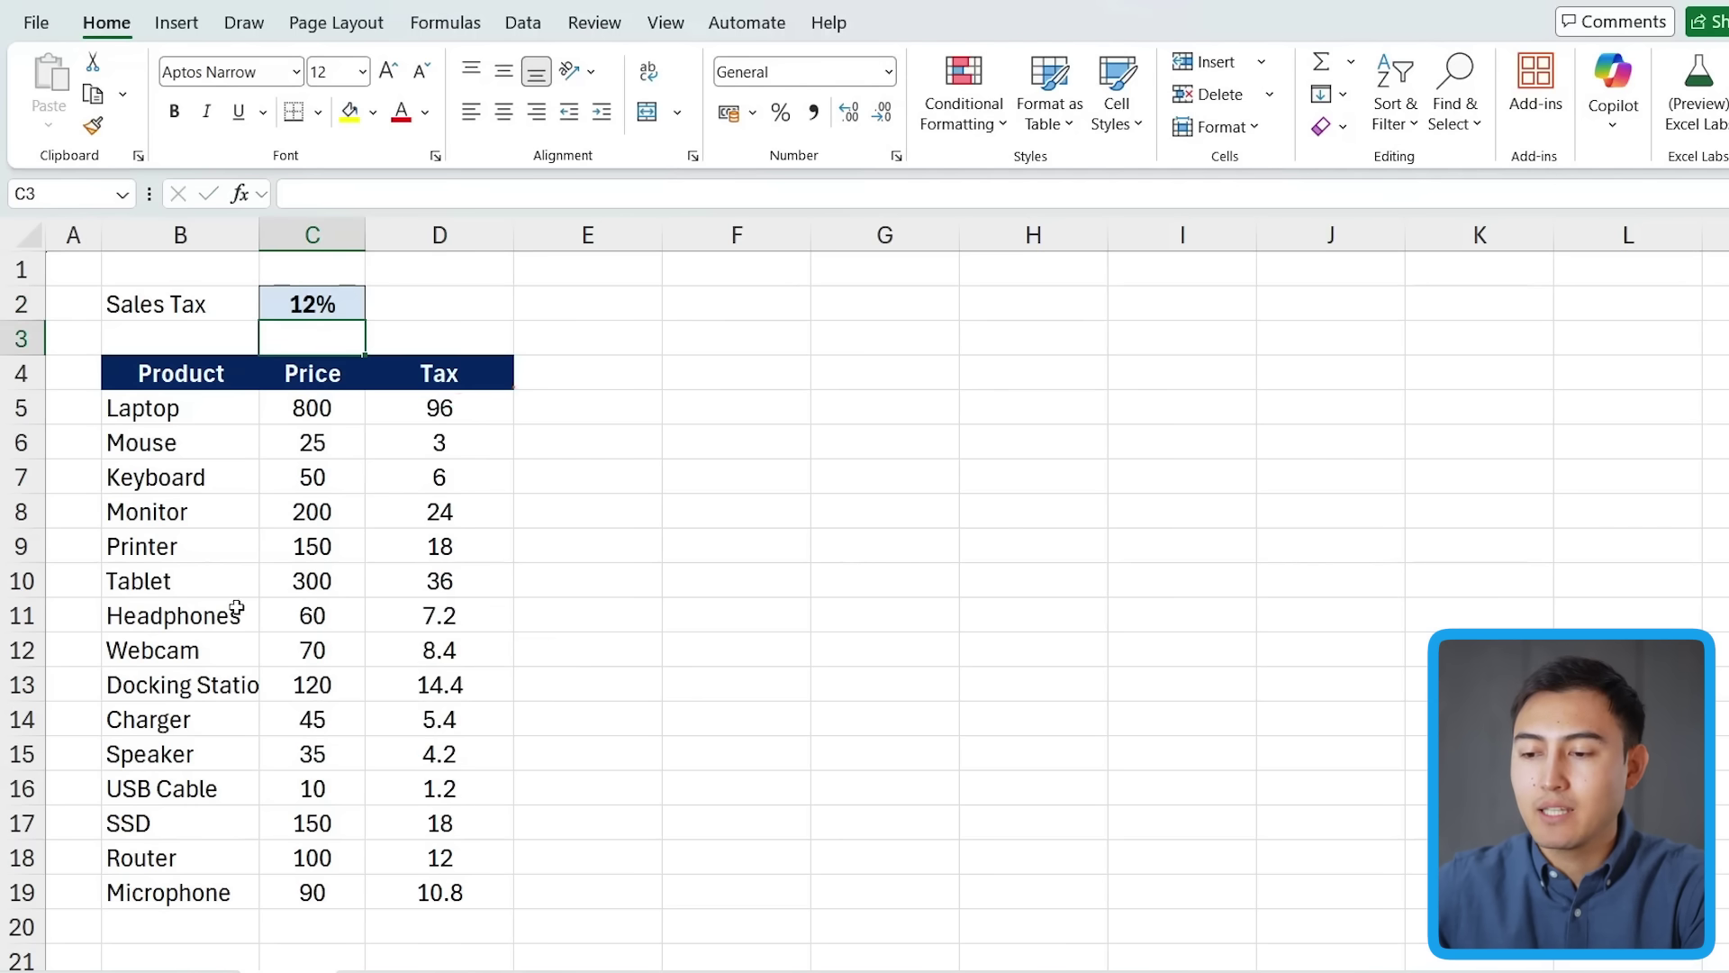
{"action": "key", "text": "Up"}
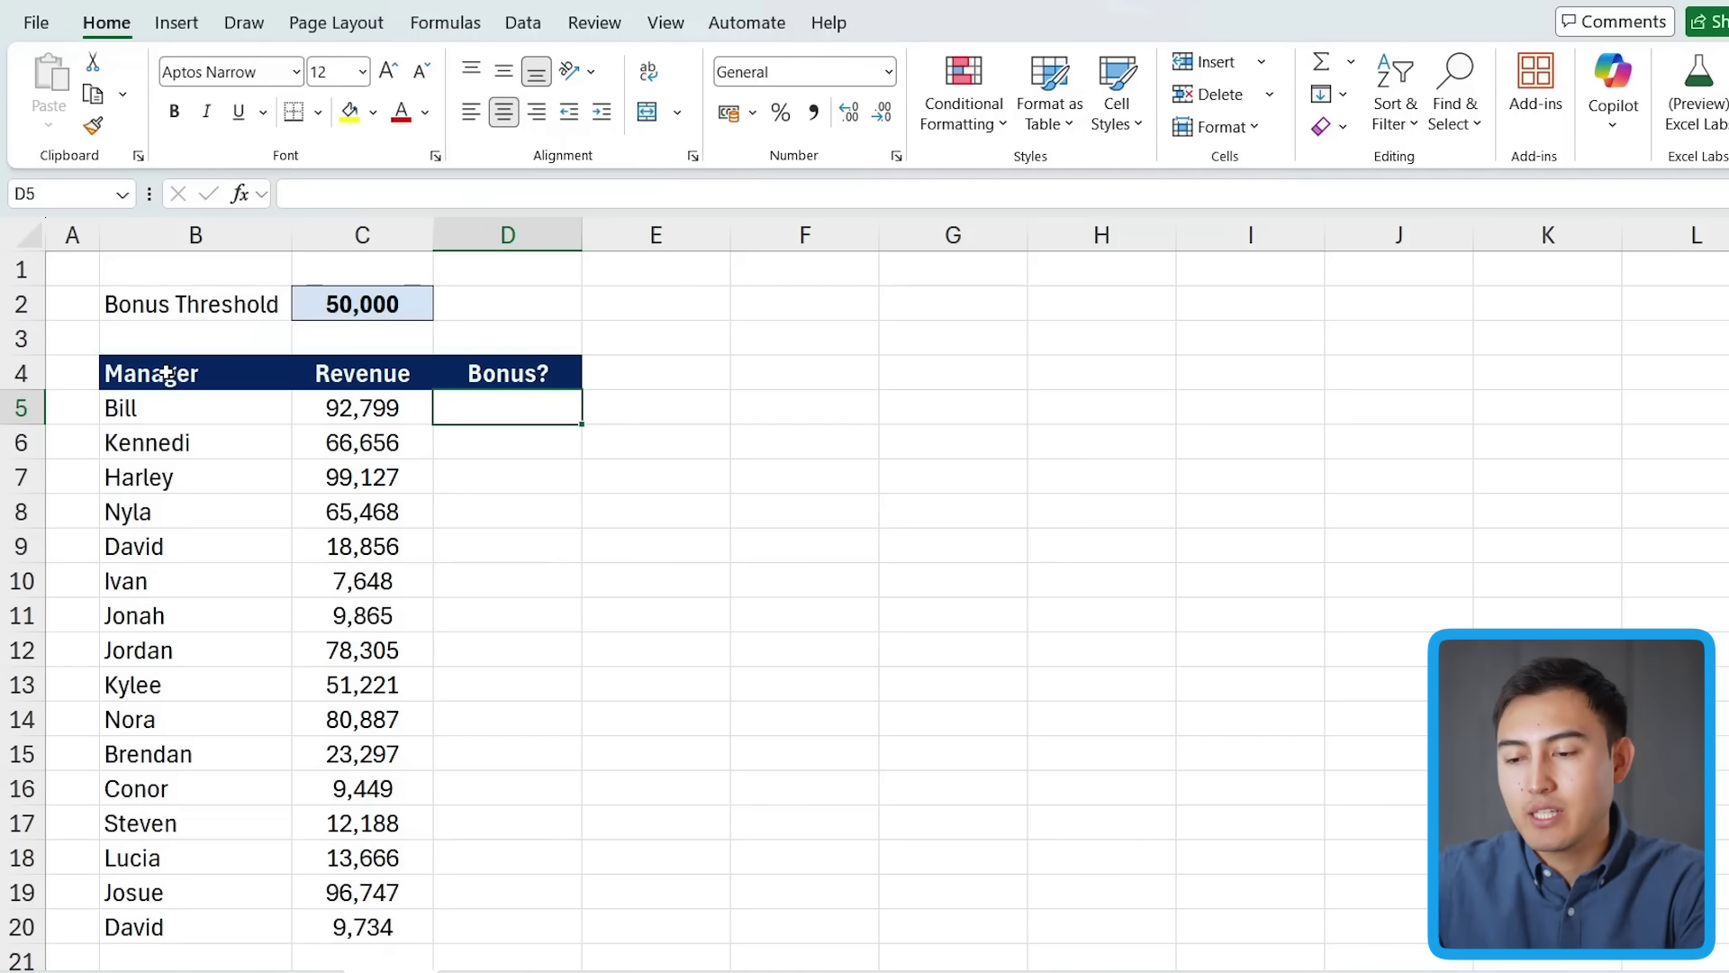
- Look over the revenue and threshold cells, then start and cancel an IF formula in D5
{"action": "left_click", "coordinate": [364, 466]}
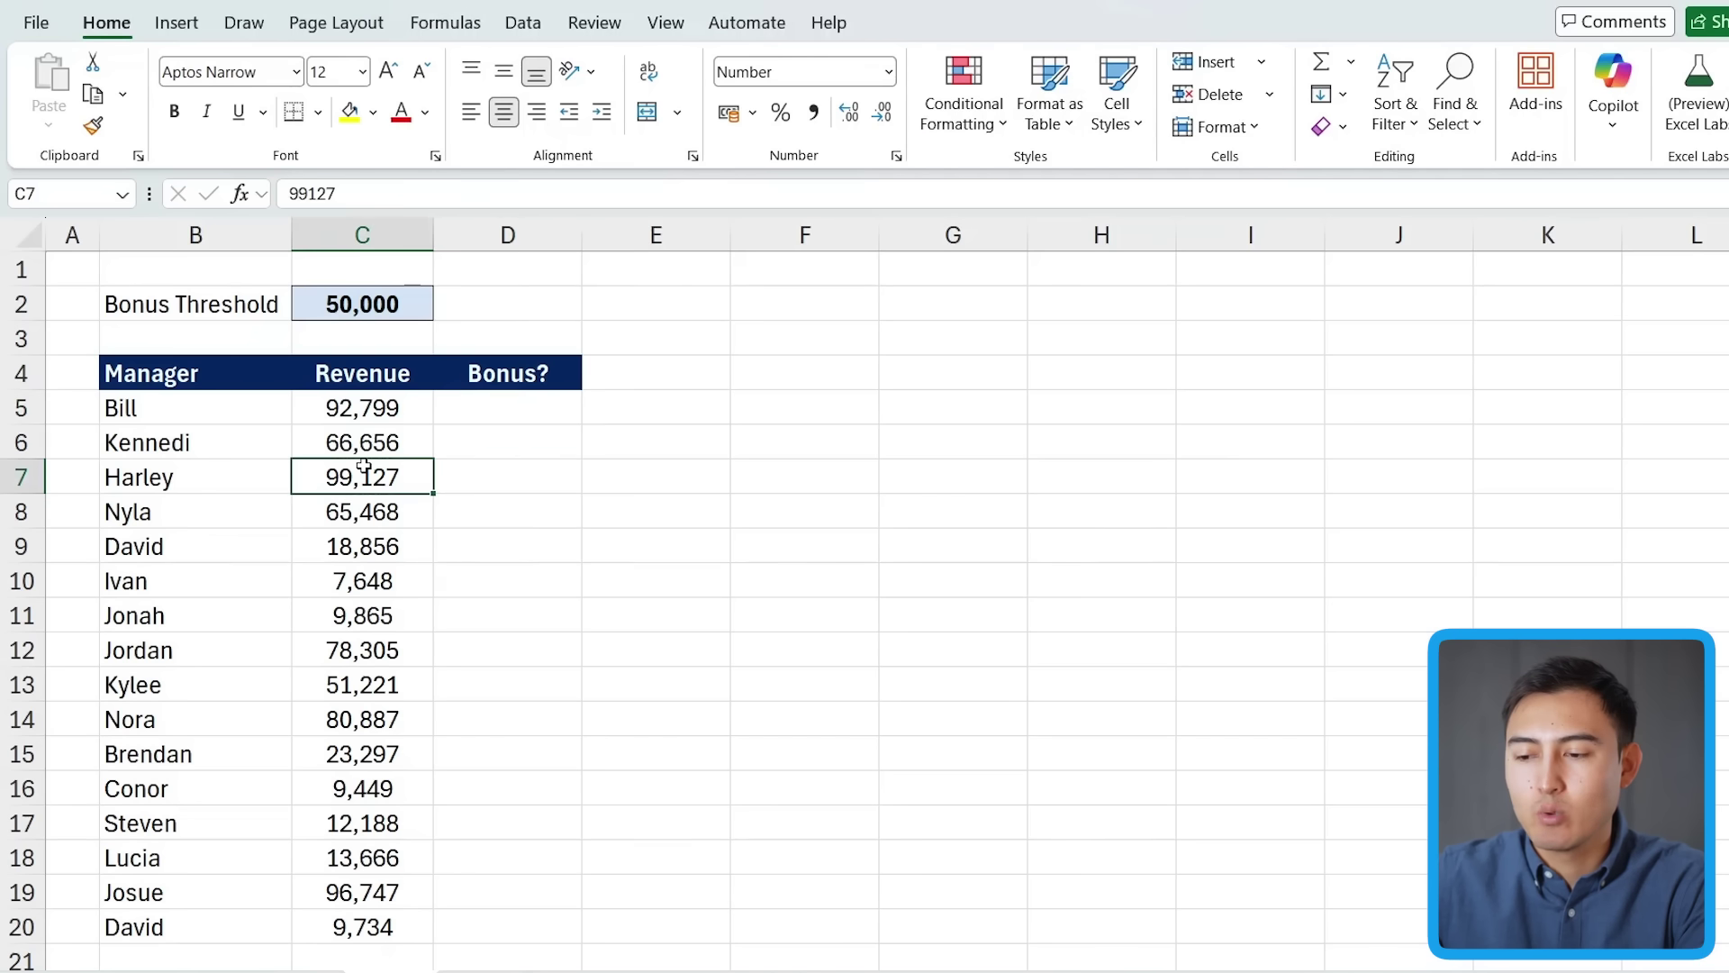
{"action": "left_click", "coordinate": [526, 408]}
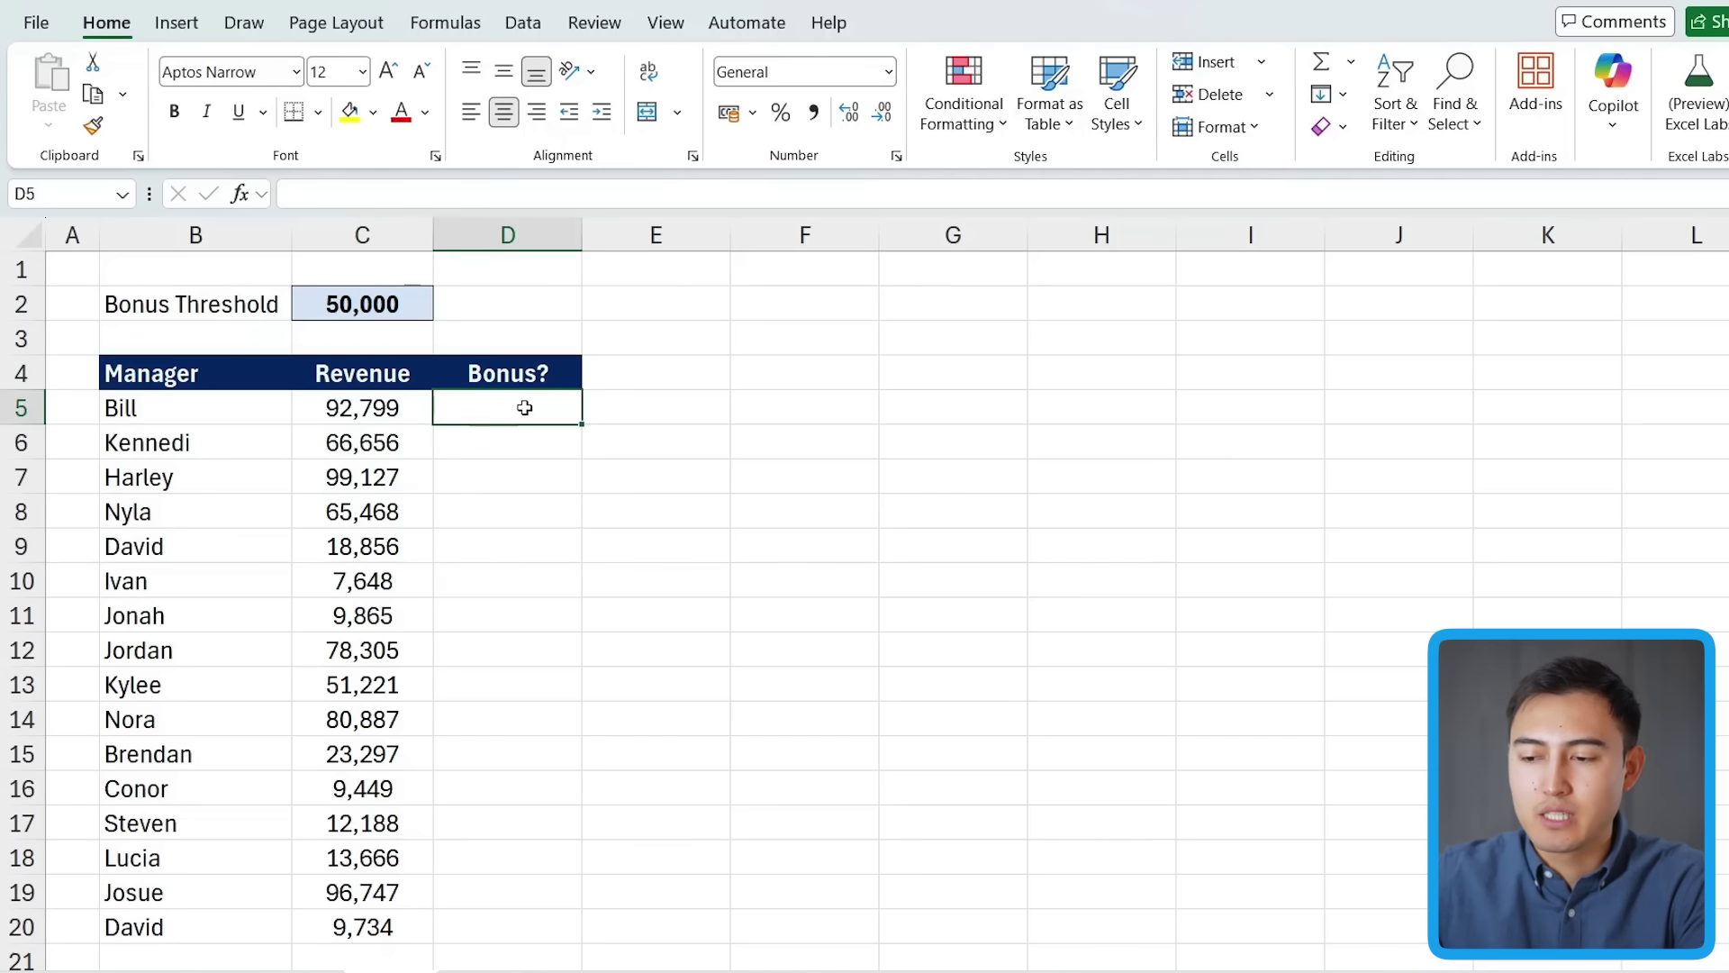
{"action": "left_click", "coordinate": [367, 307]}
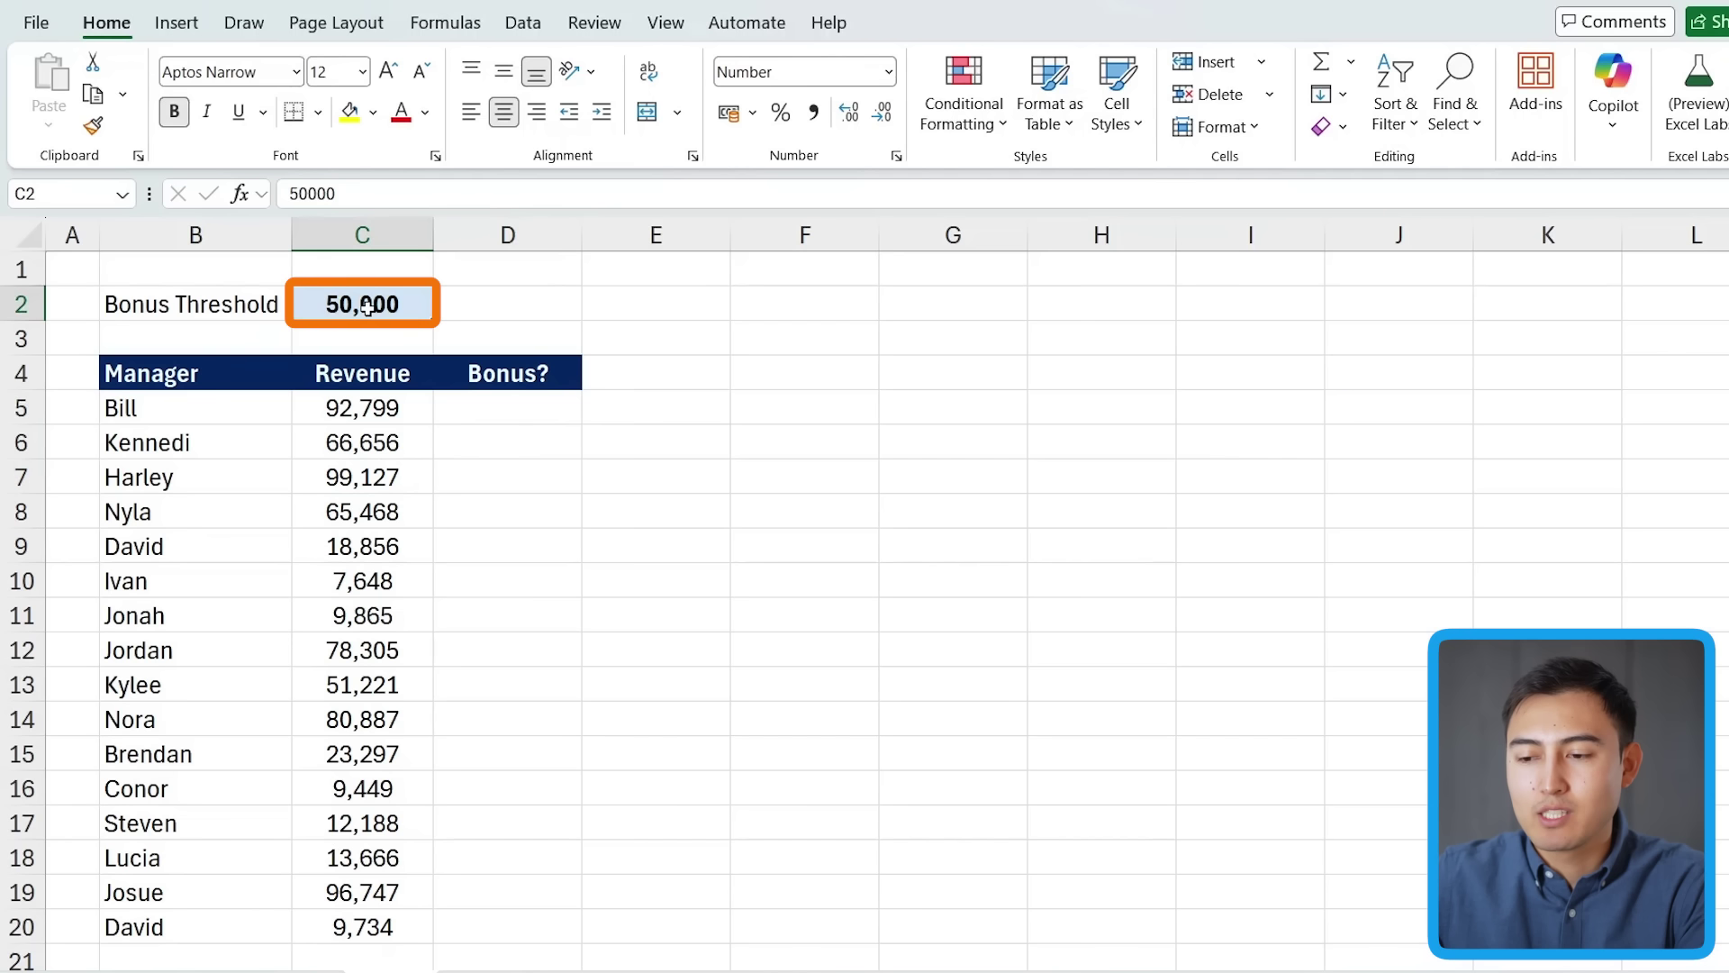
{"action": "left_click", "coordinate": [462, 421]}
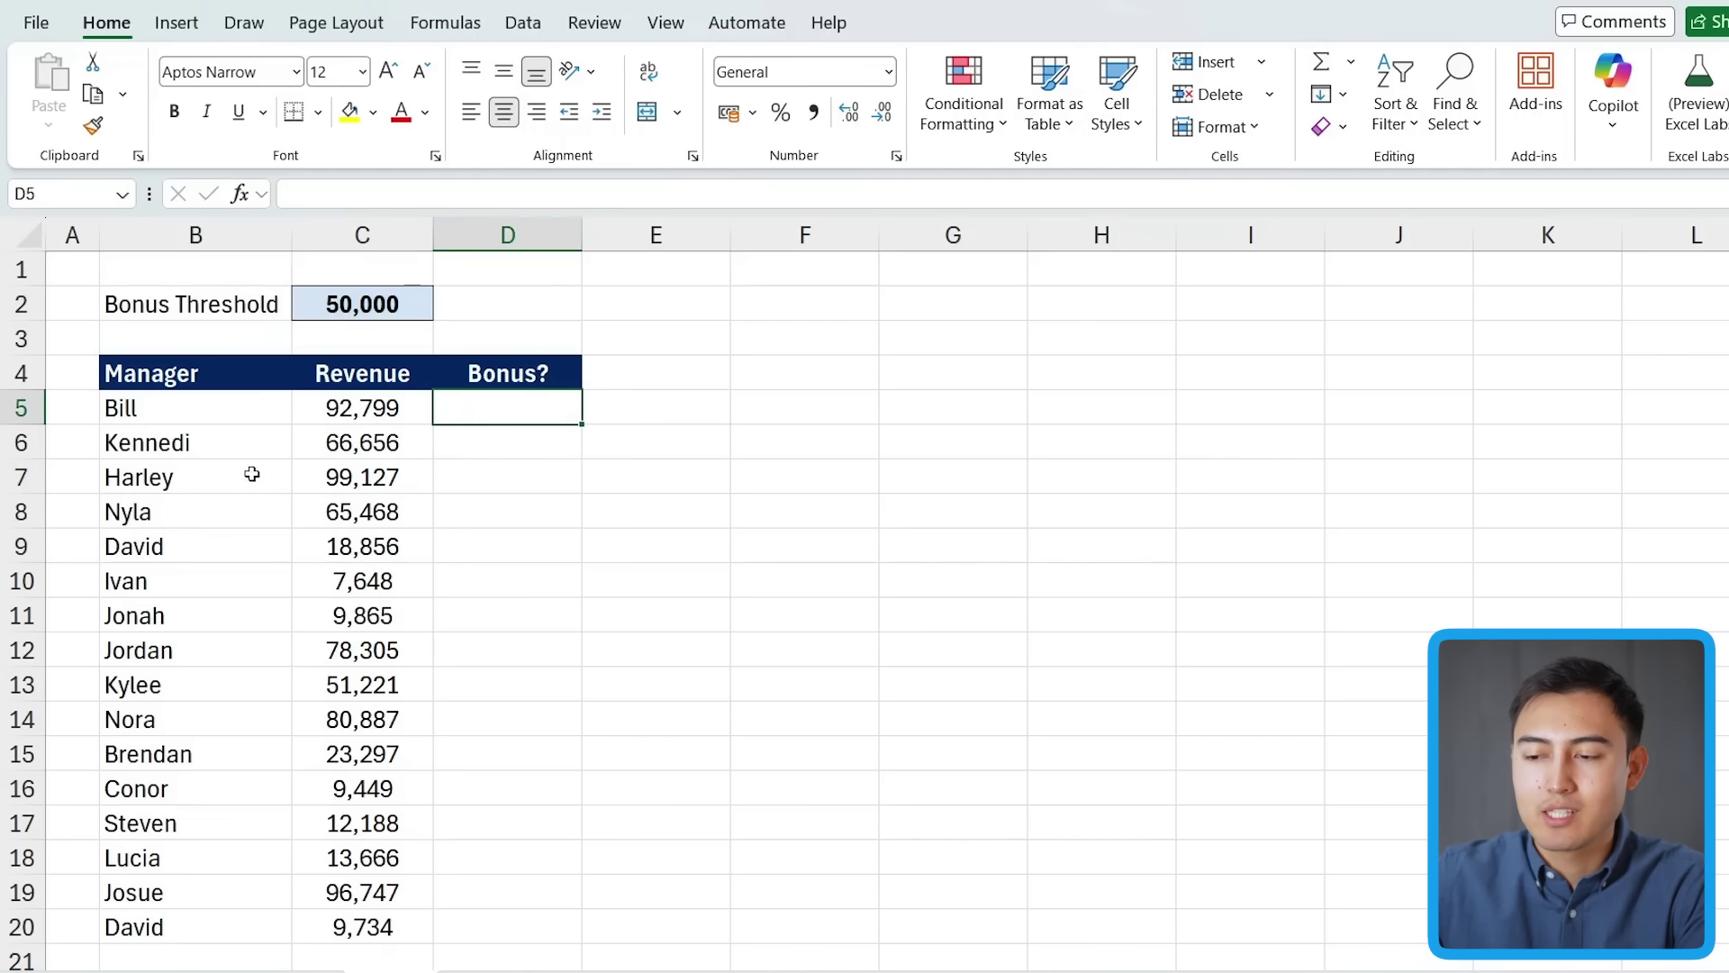
{"action": "type", "text": "=if"}
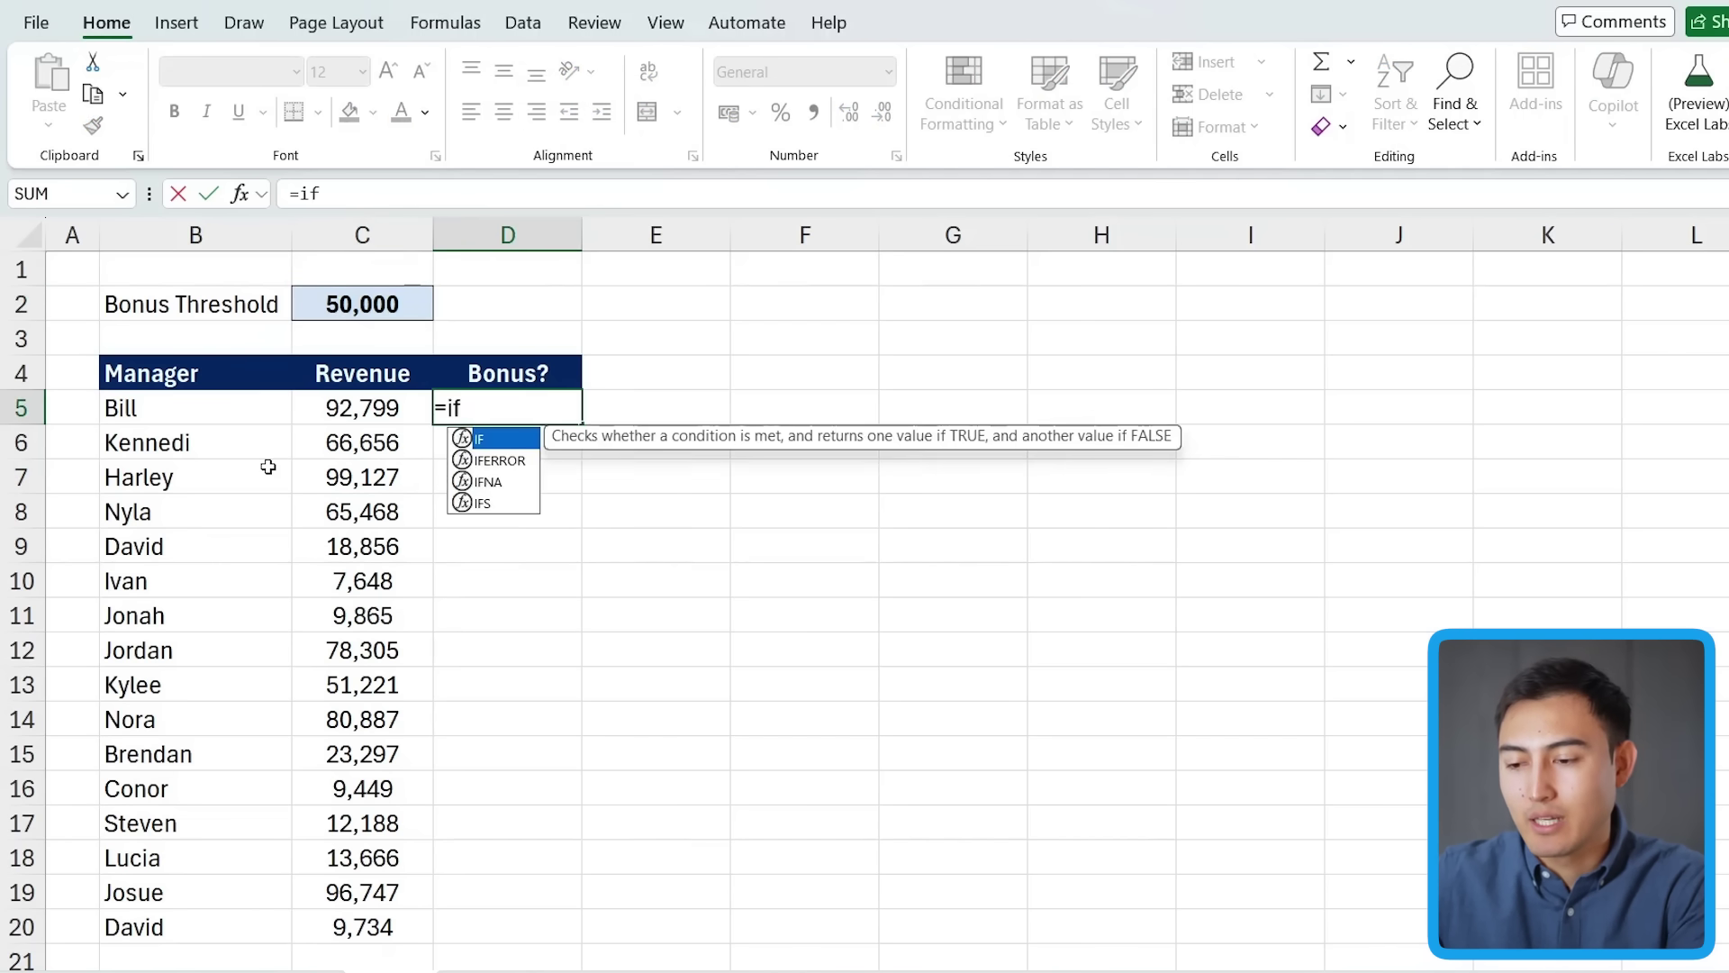
{"action": "key", "text": "Tab"}
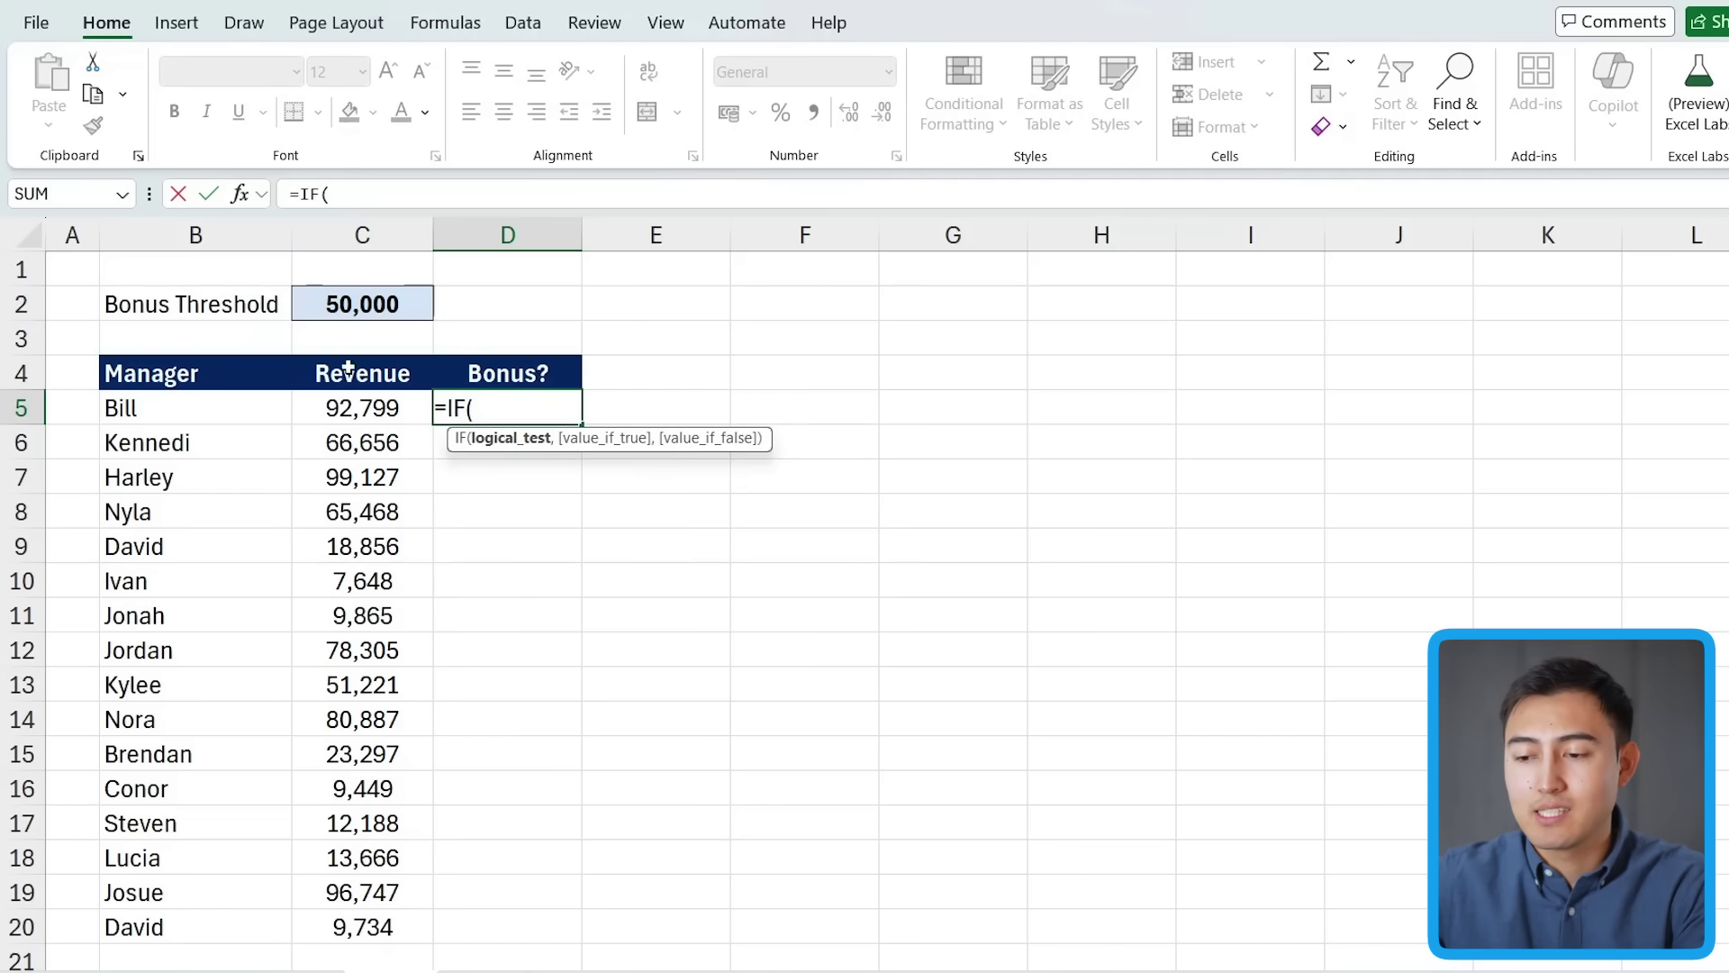
{"action": "key", "text": "Escape"}
- Name the 50,000 threshold cell C2 'Bonus'
{"action": "left_click", "coordinate": [340, 300]}
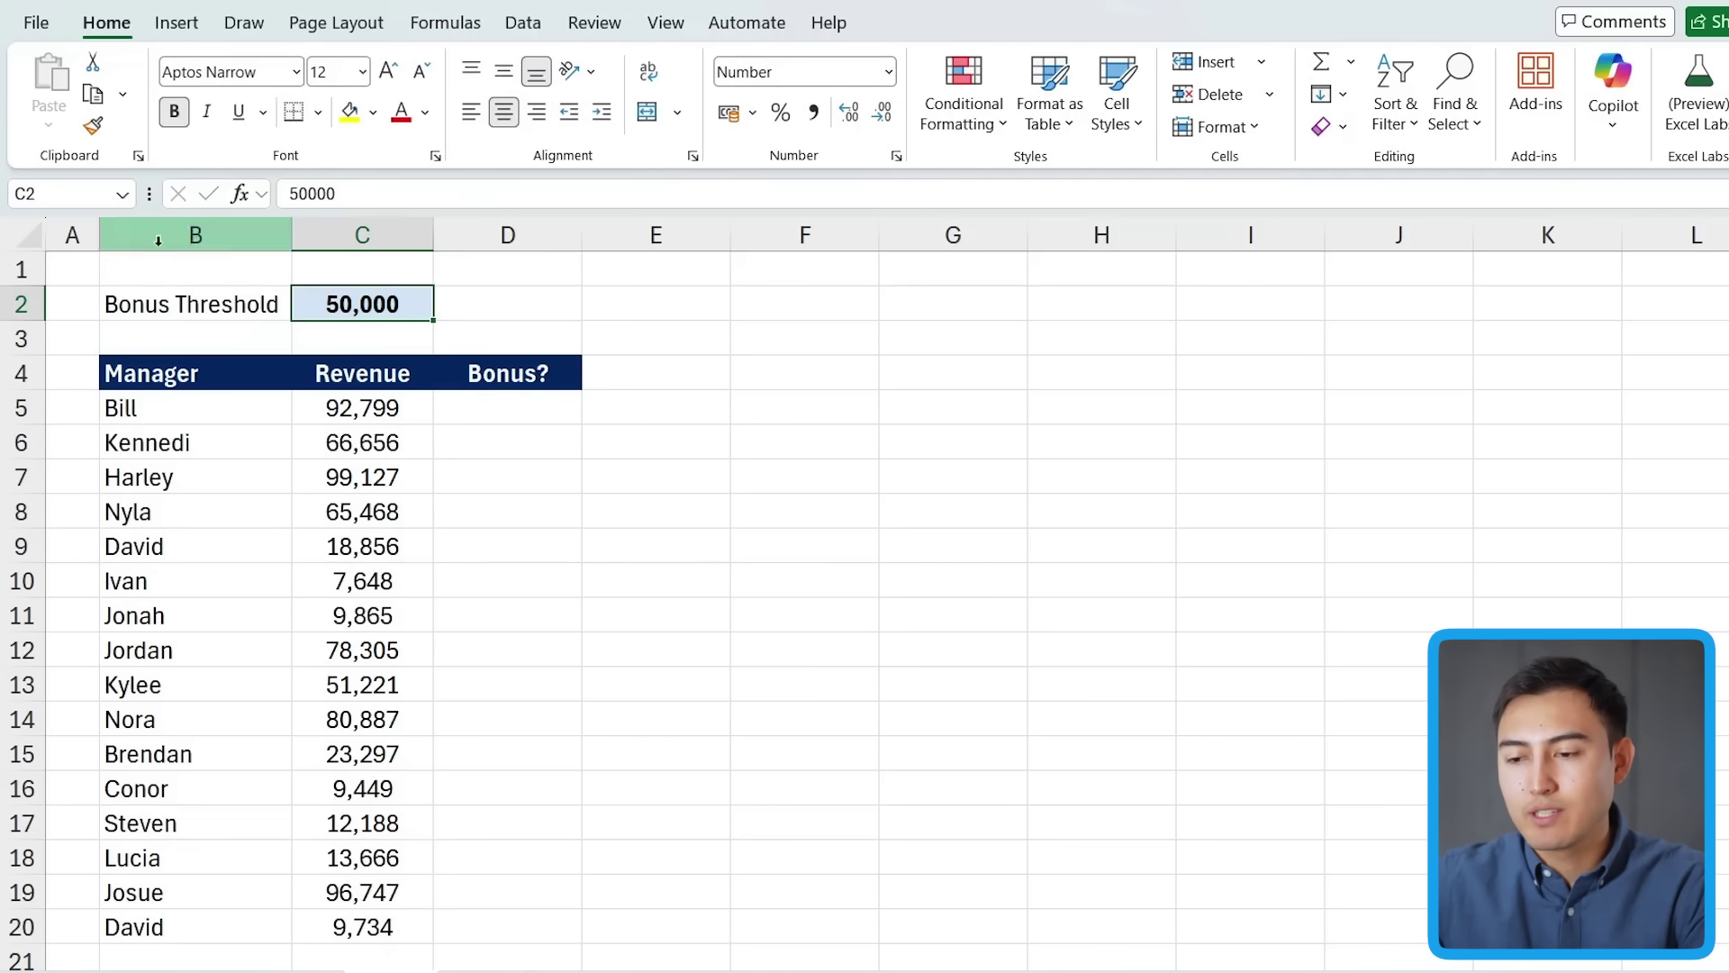
{"action": "left_click", "coordinate": [77, 195]}
{"action": "type", "text": "Bonus"}
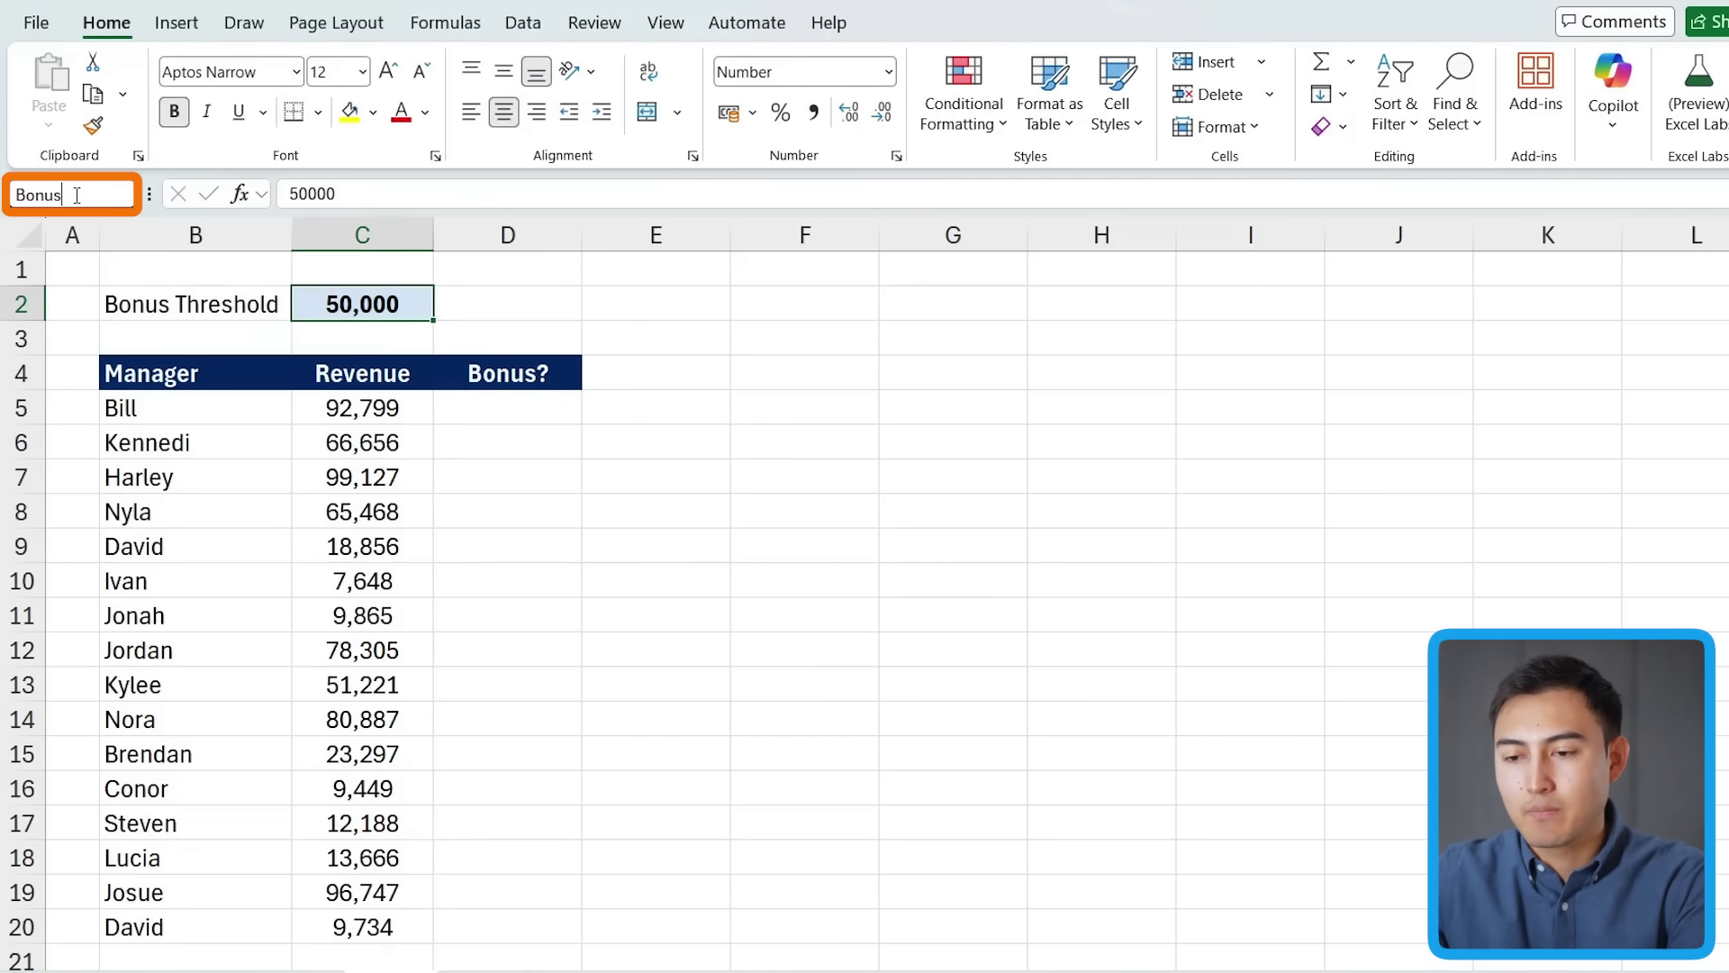
{"action": "key", "text": "Return"}
{"action": "left_click", "coordinate": [469, 417]}
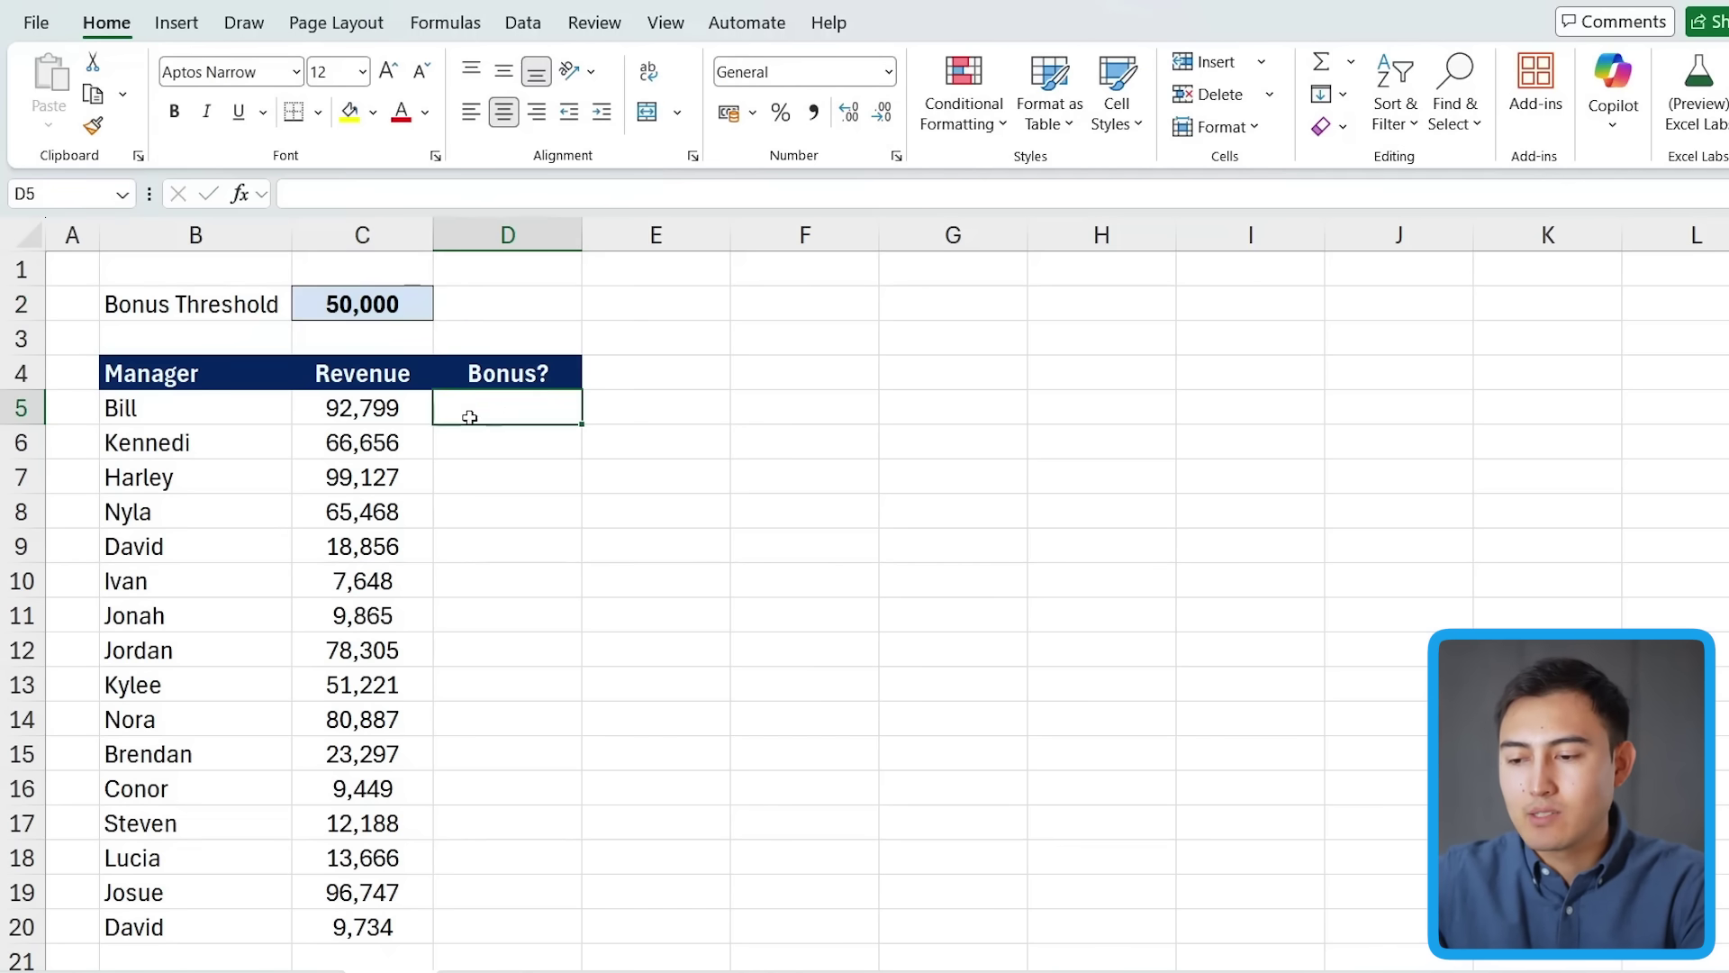
- Enter an IF formula in D5 labelling revenue above Bonus as "Bonus", otherwise "No Bonus"
{"action": "type", "text": "="}
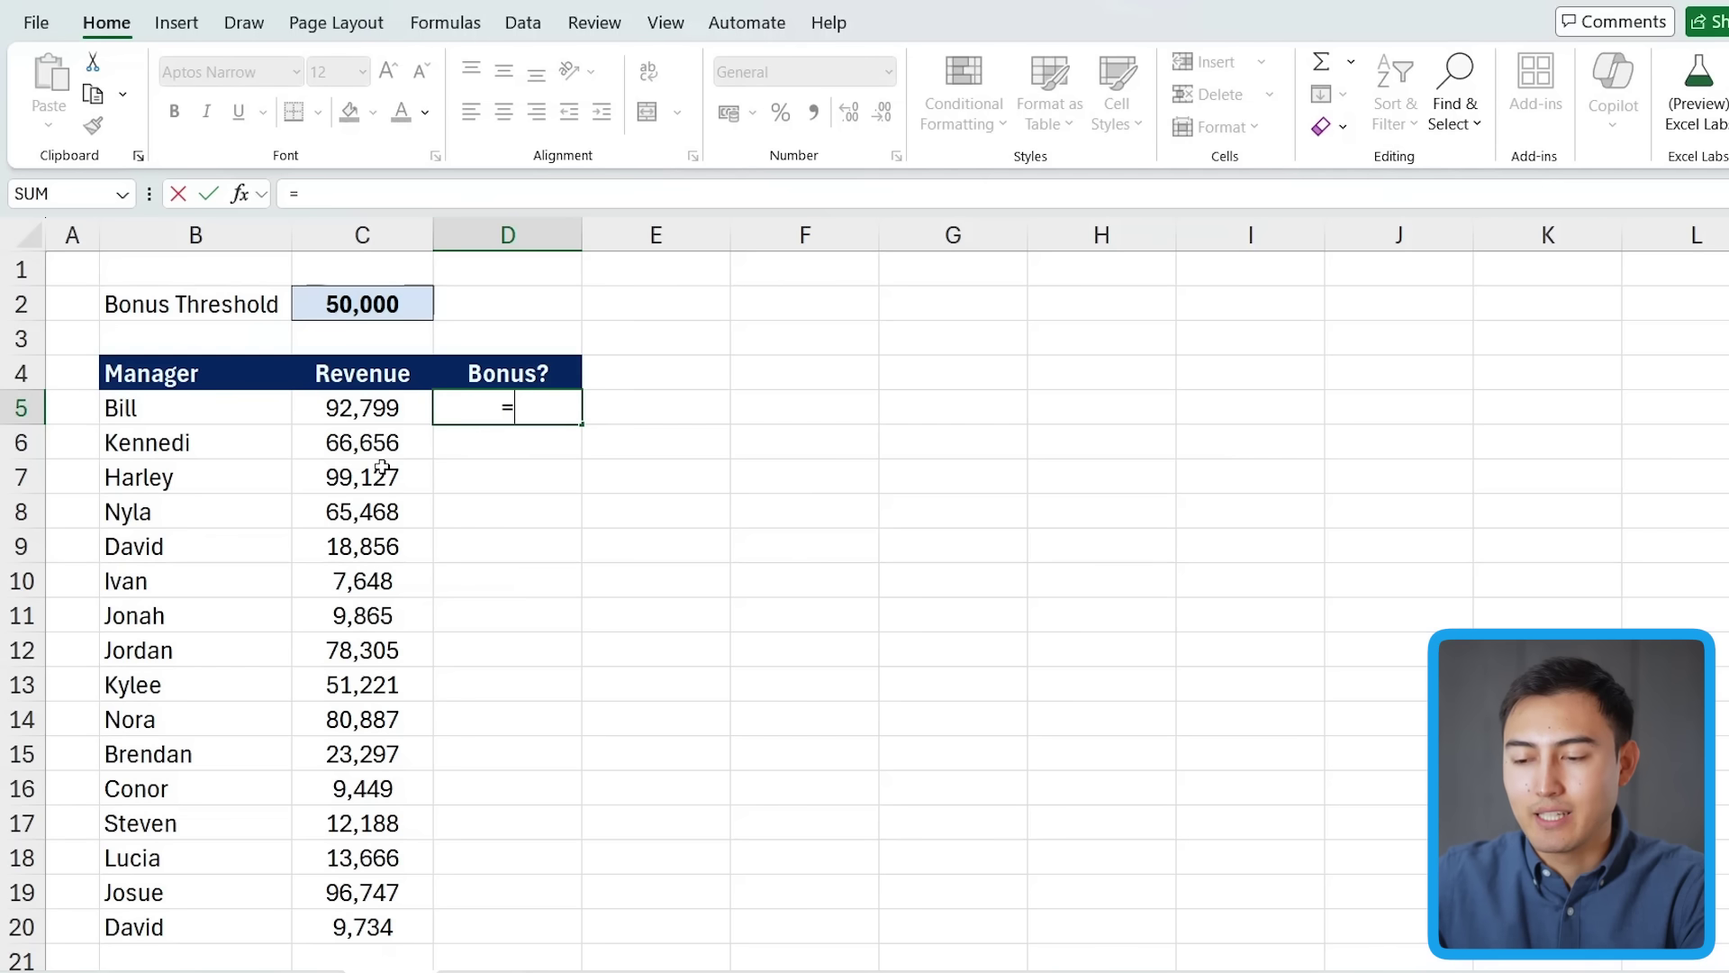
{"action": "type", "text": "IF("}
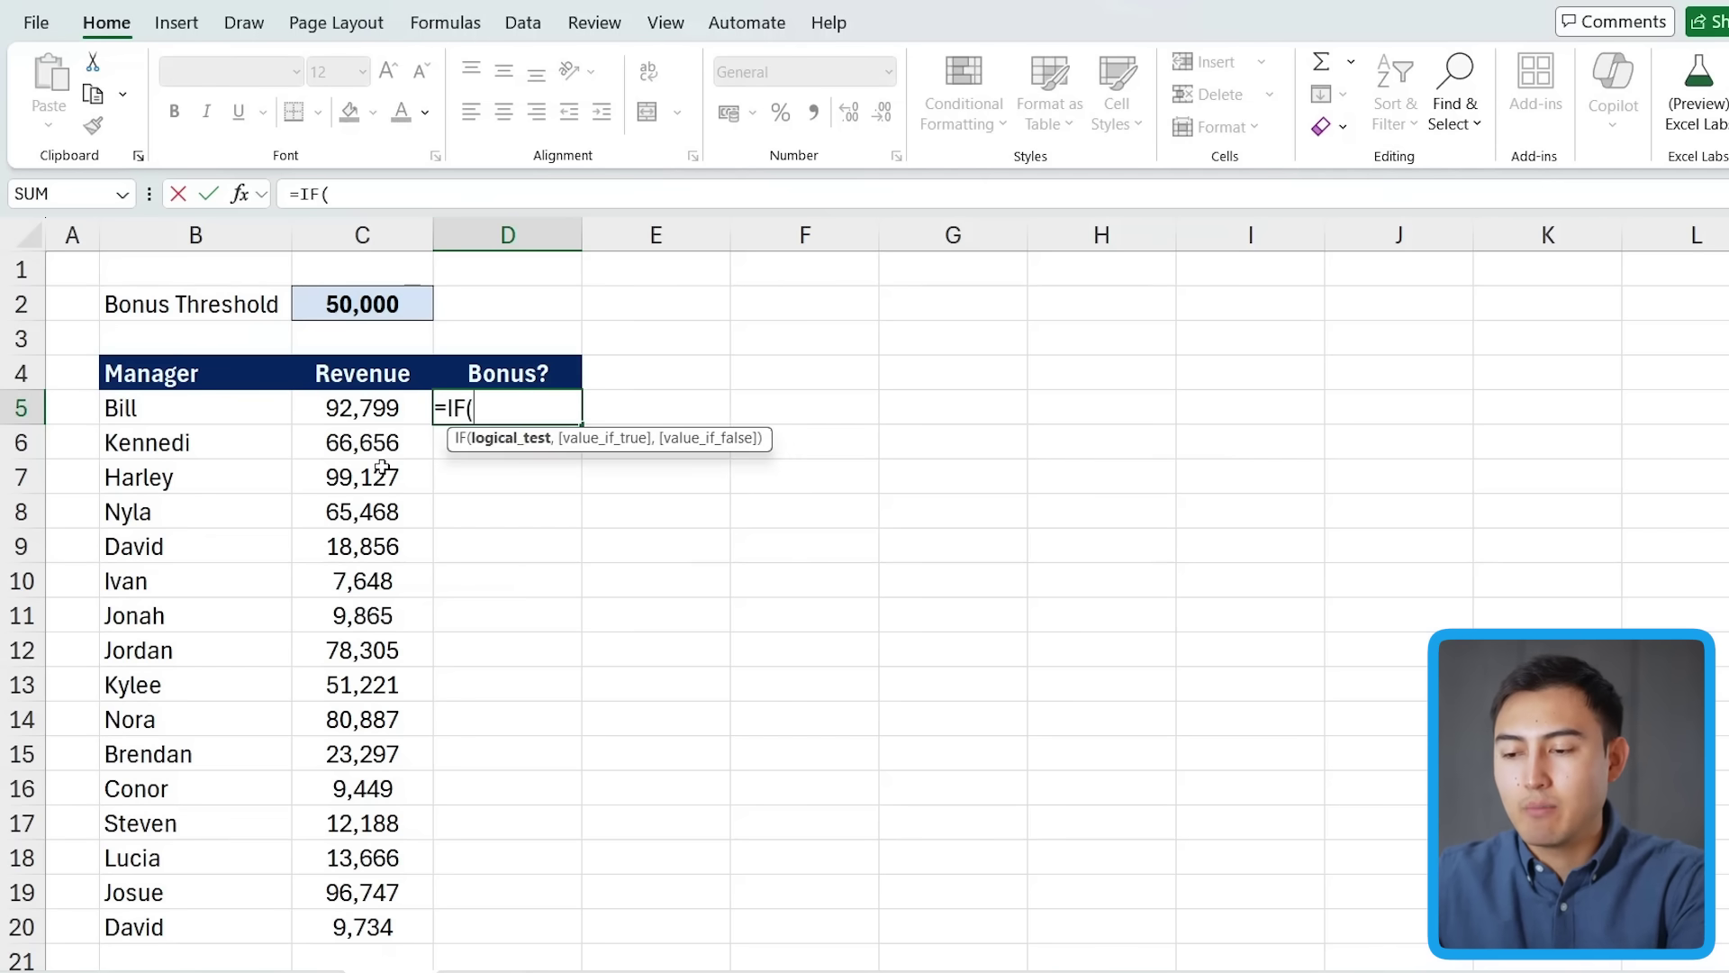
{"action": "key", "text": "Left"}
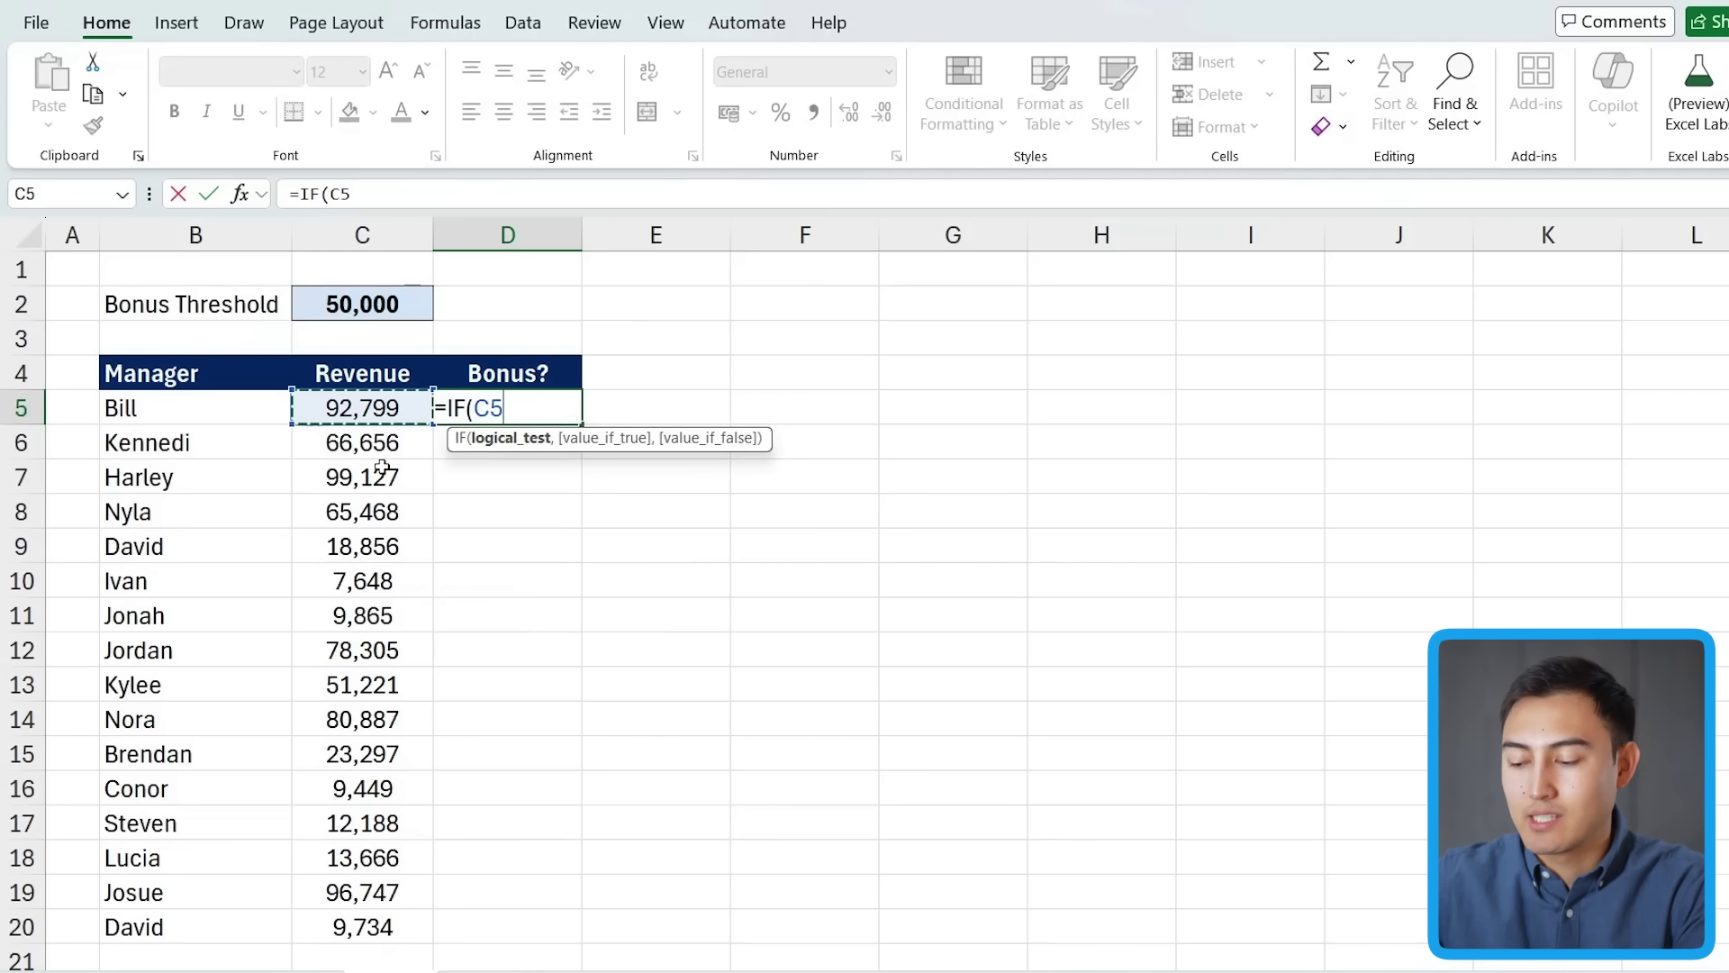
{"action": "type", "text": ">bon"}
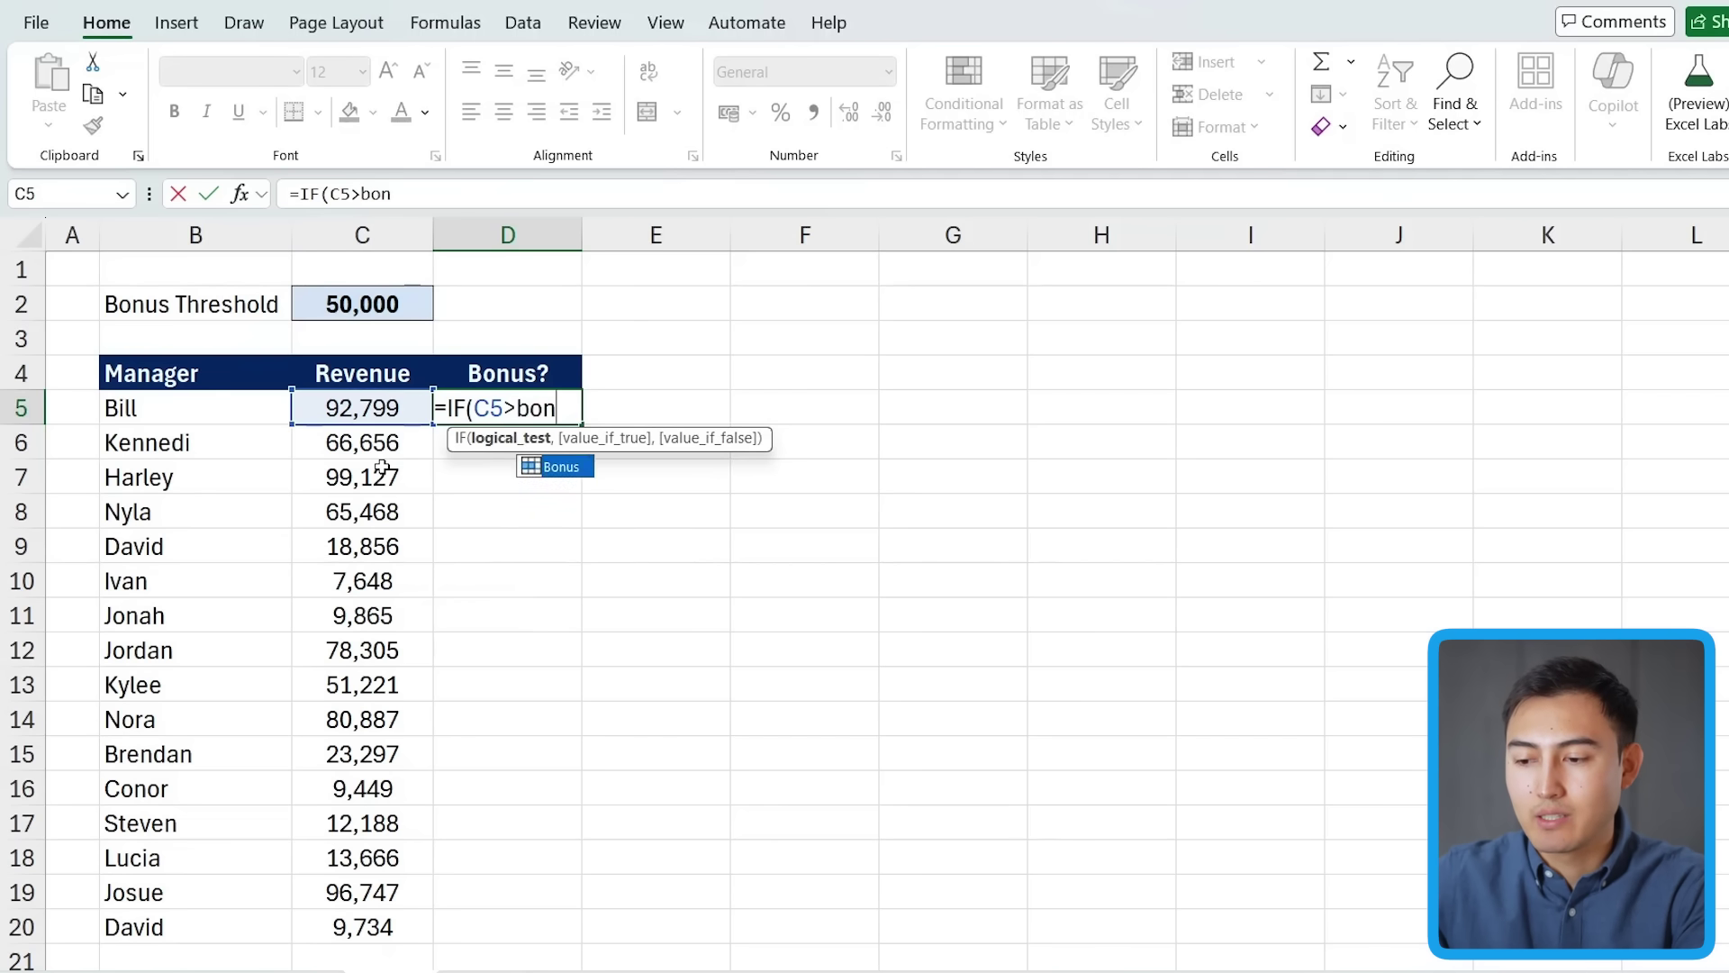
{"action": "key", "text": "Tab"}
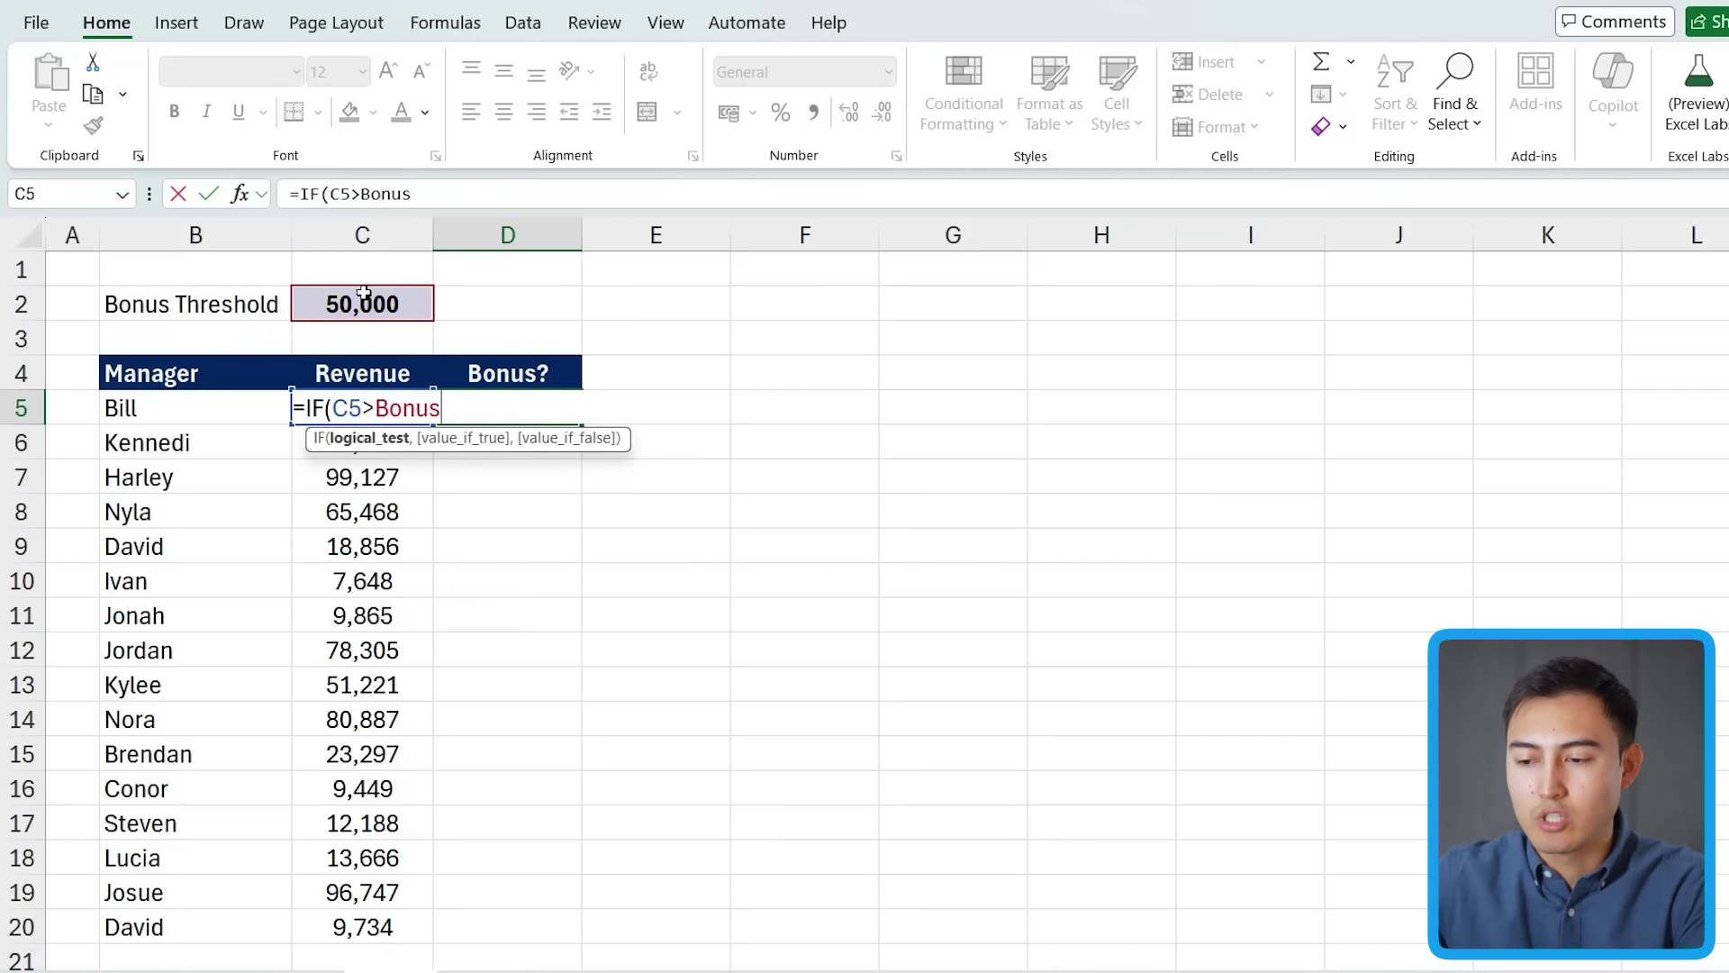
{"action": "type", "text": ",\""}
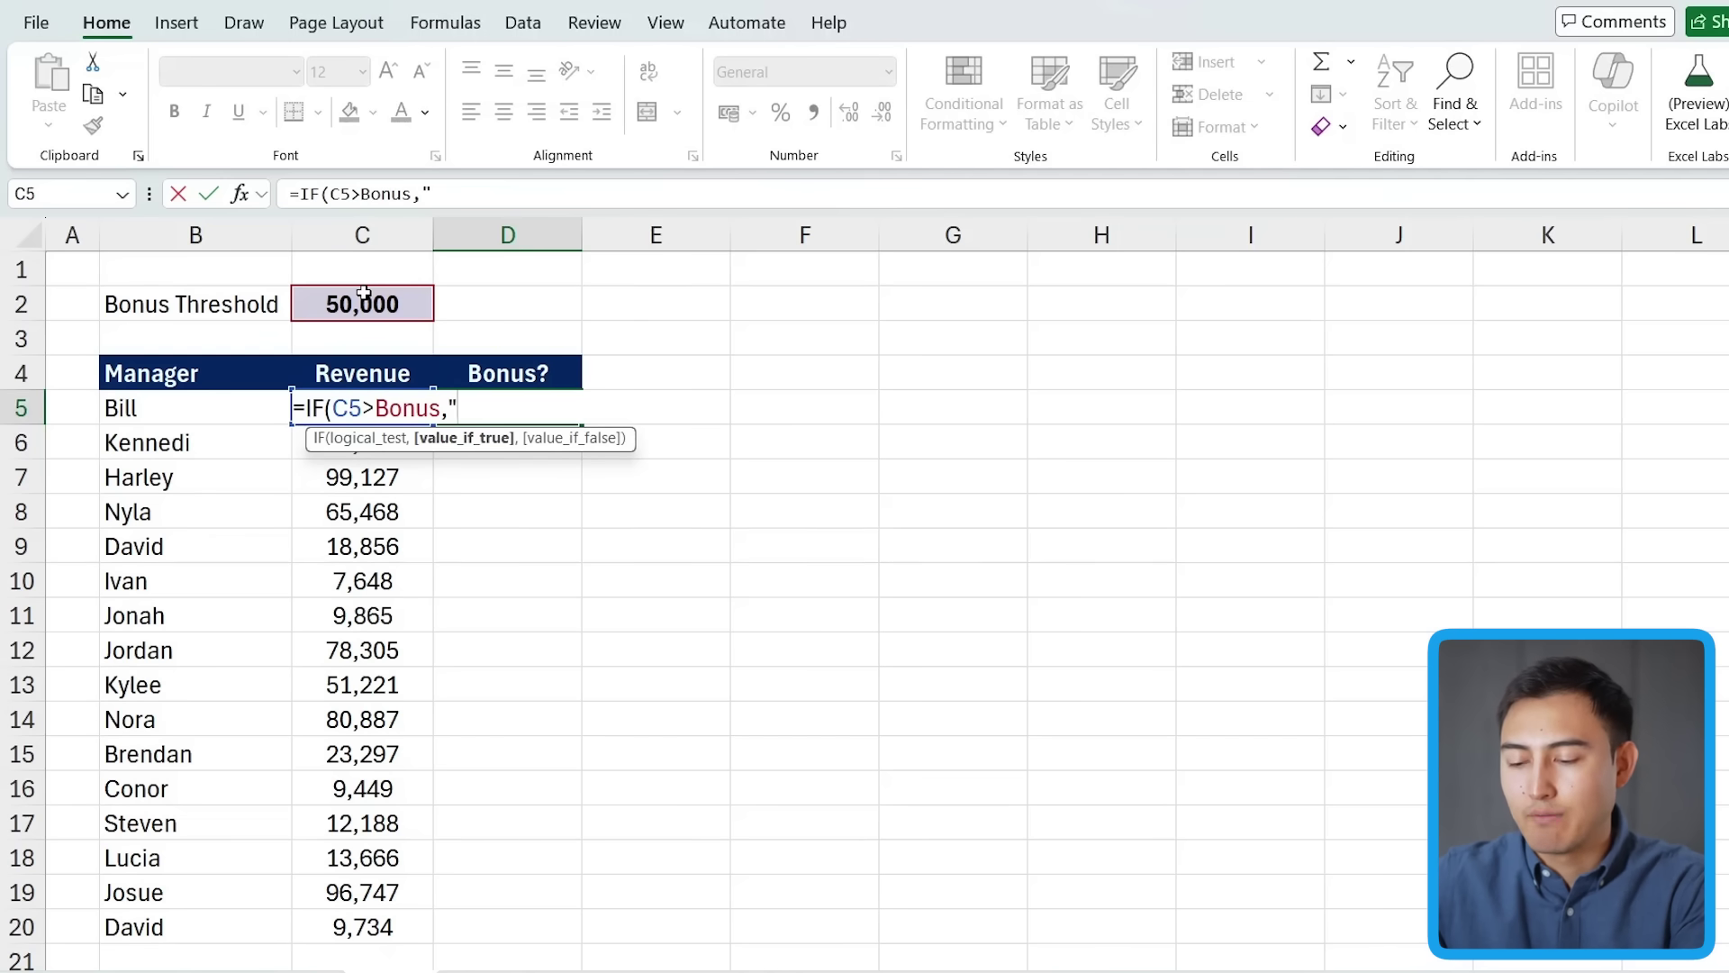
{"action": "type", "text": "Bonus\""}
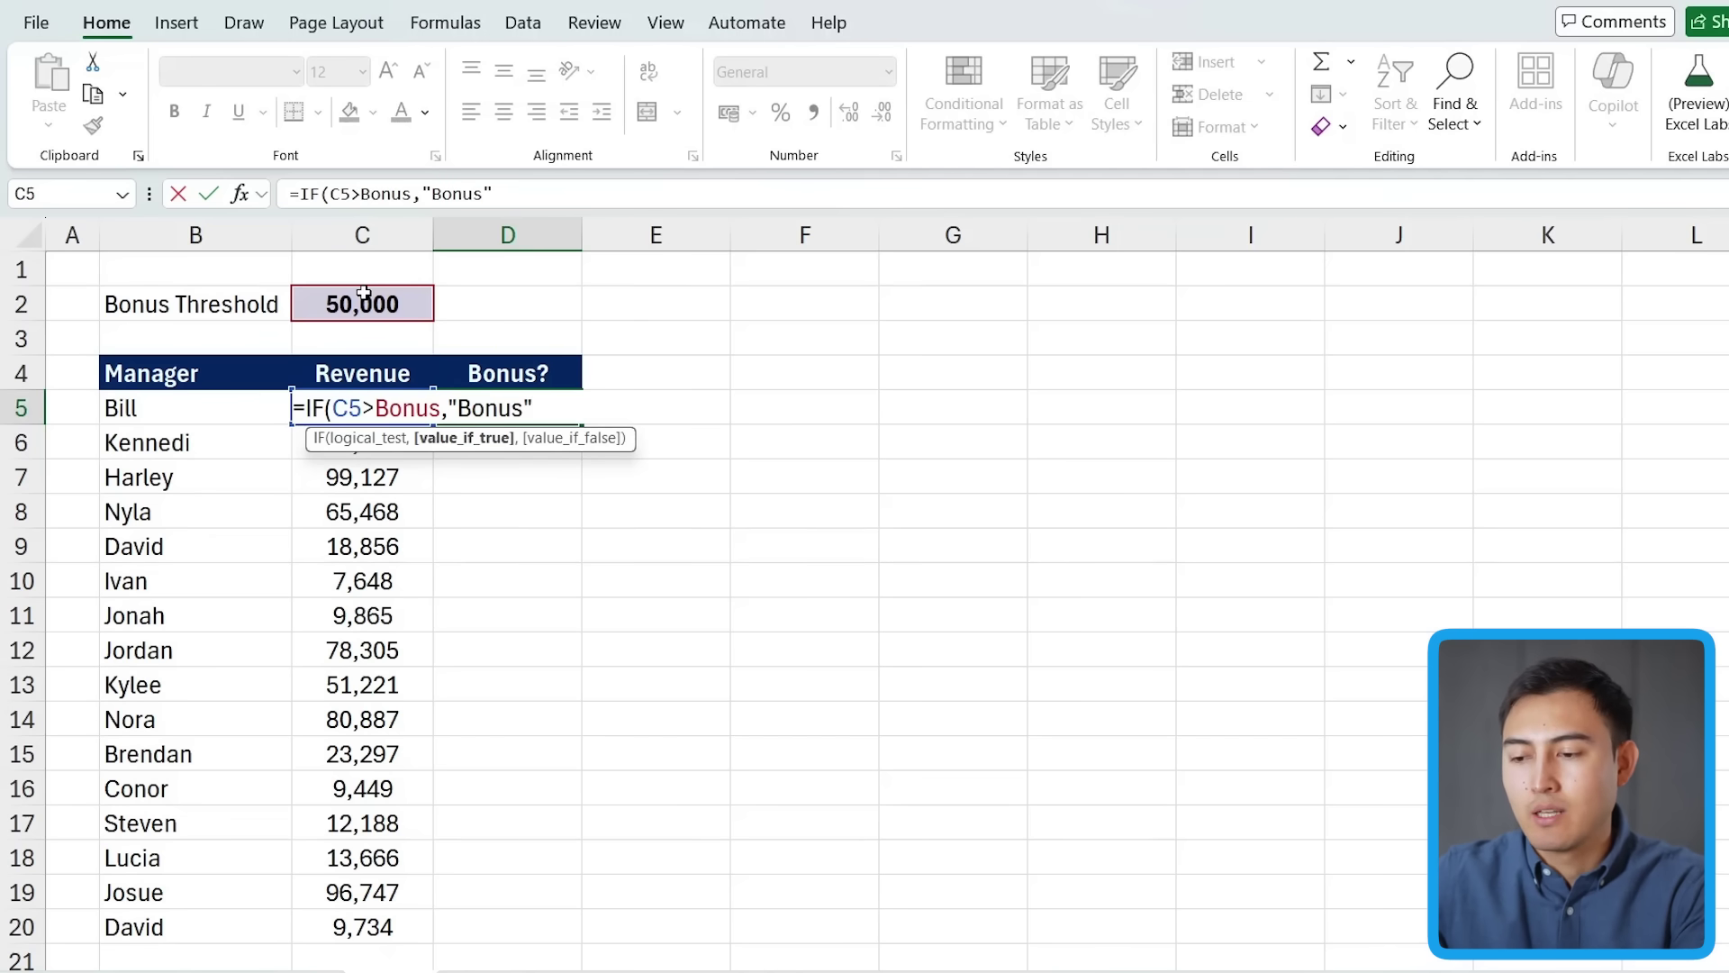
{"action": "type", "text": ","}
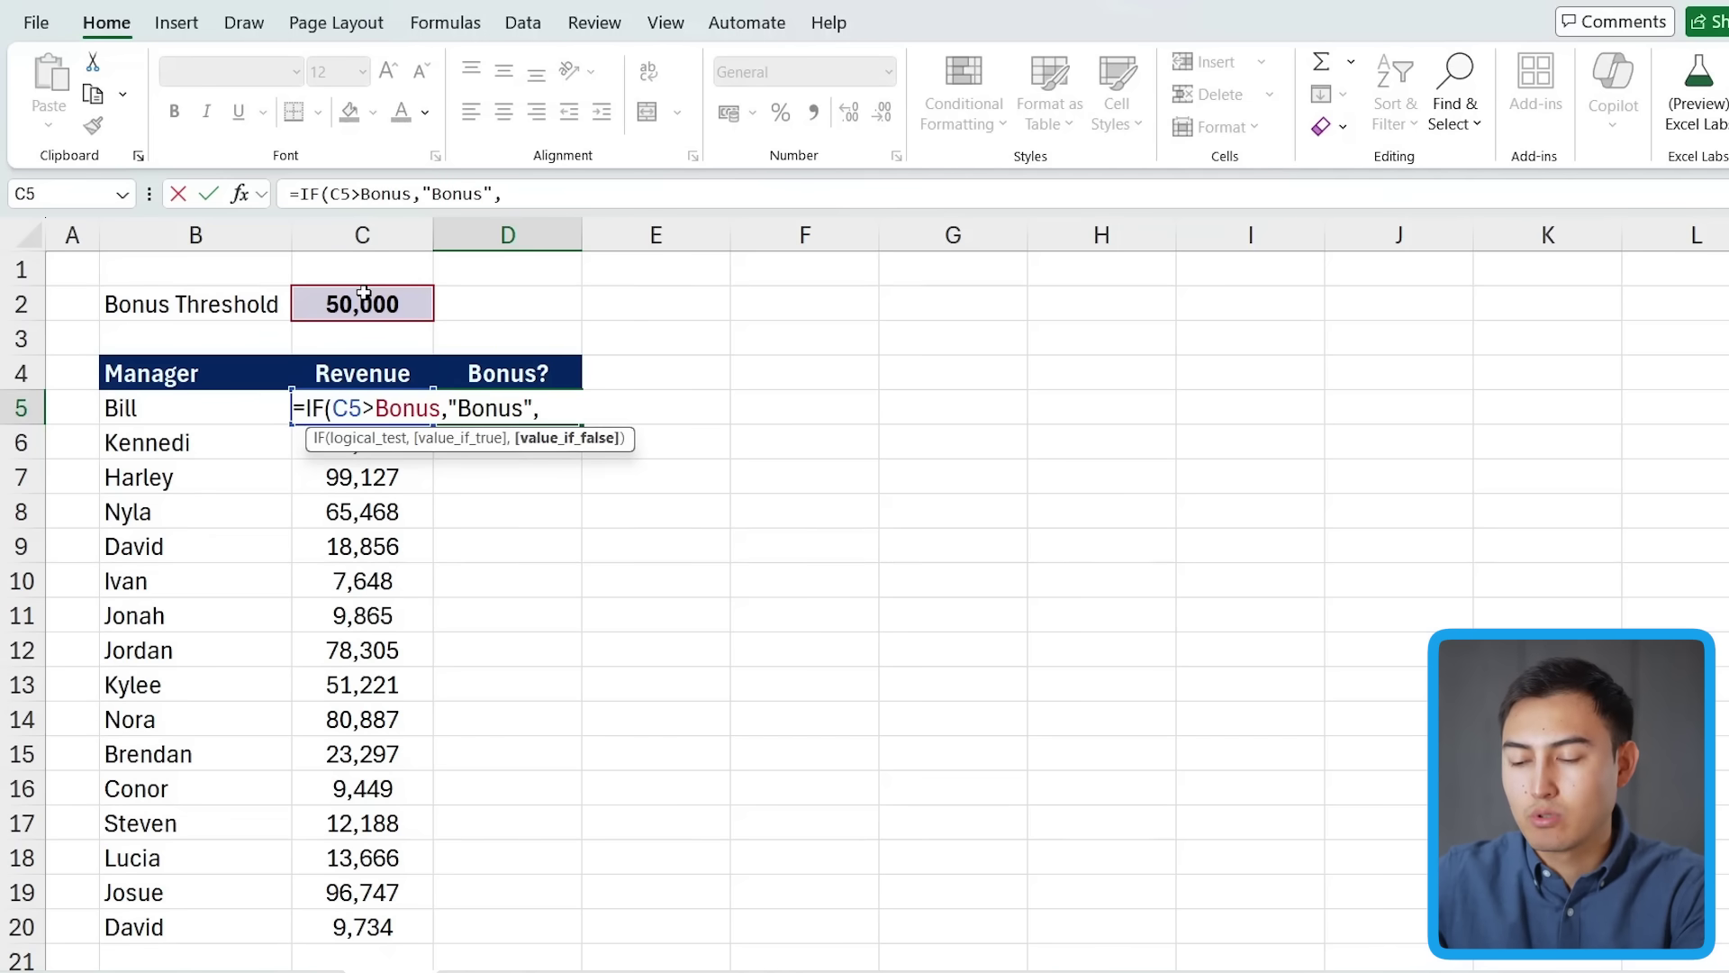
{"action": "type", "text": "\"Not "}
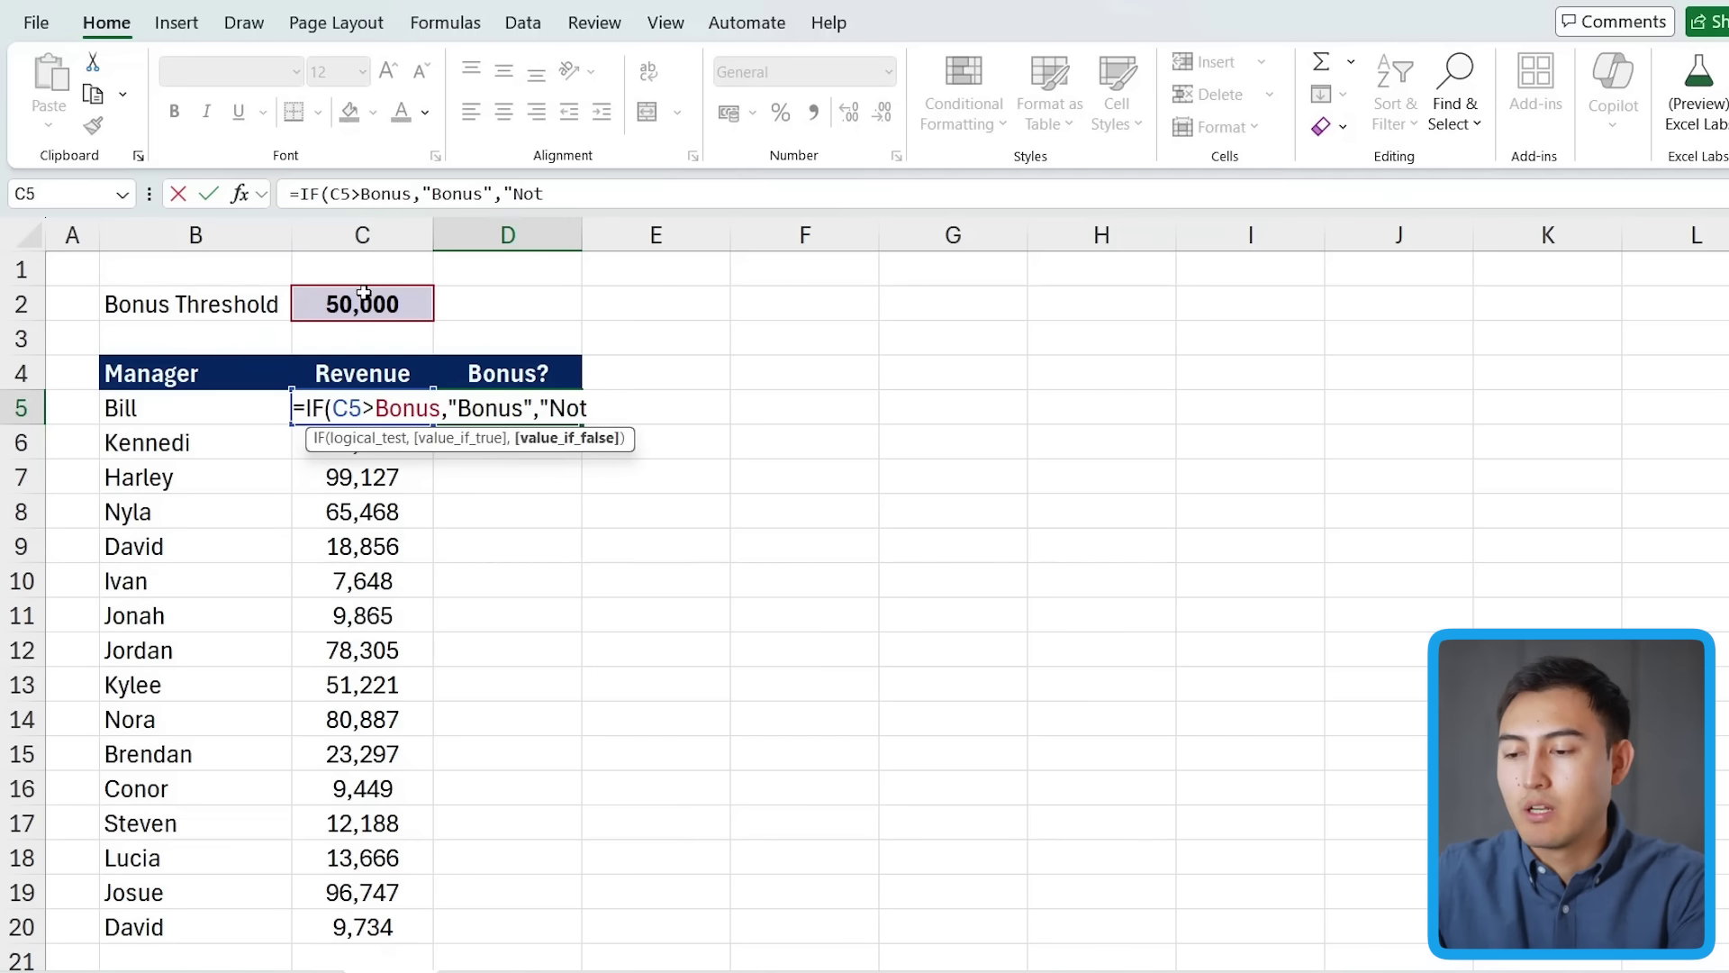
{"action": "type", "text": " Bonu"}
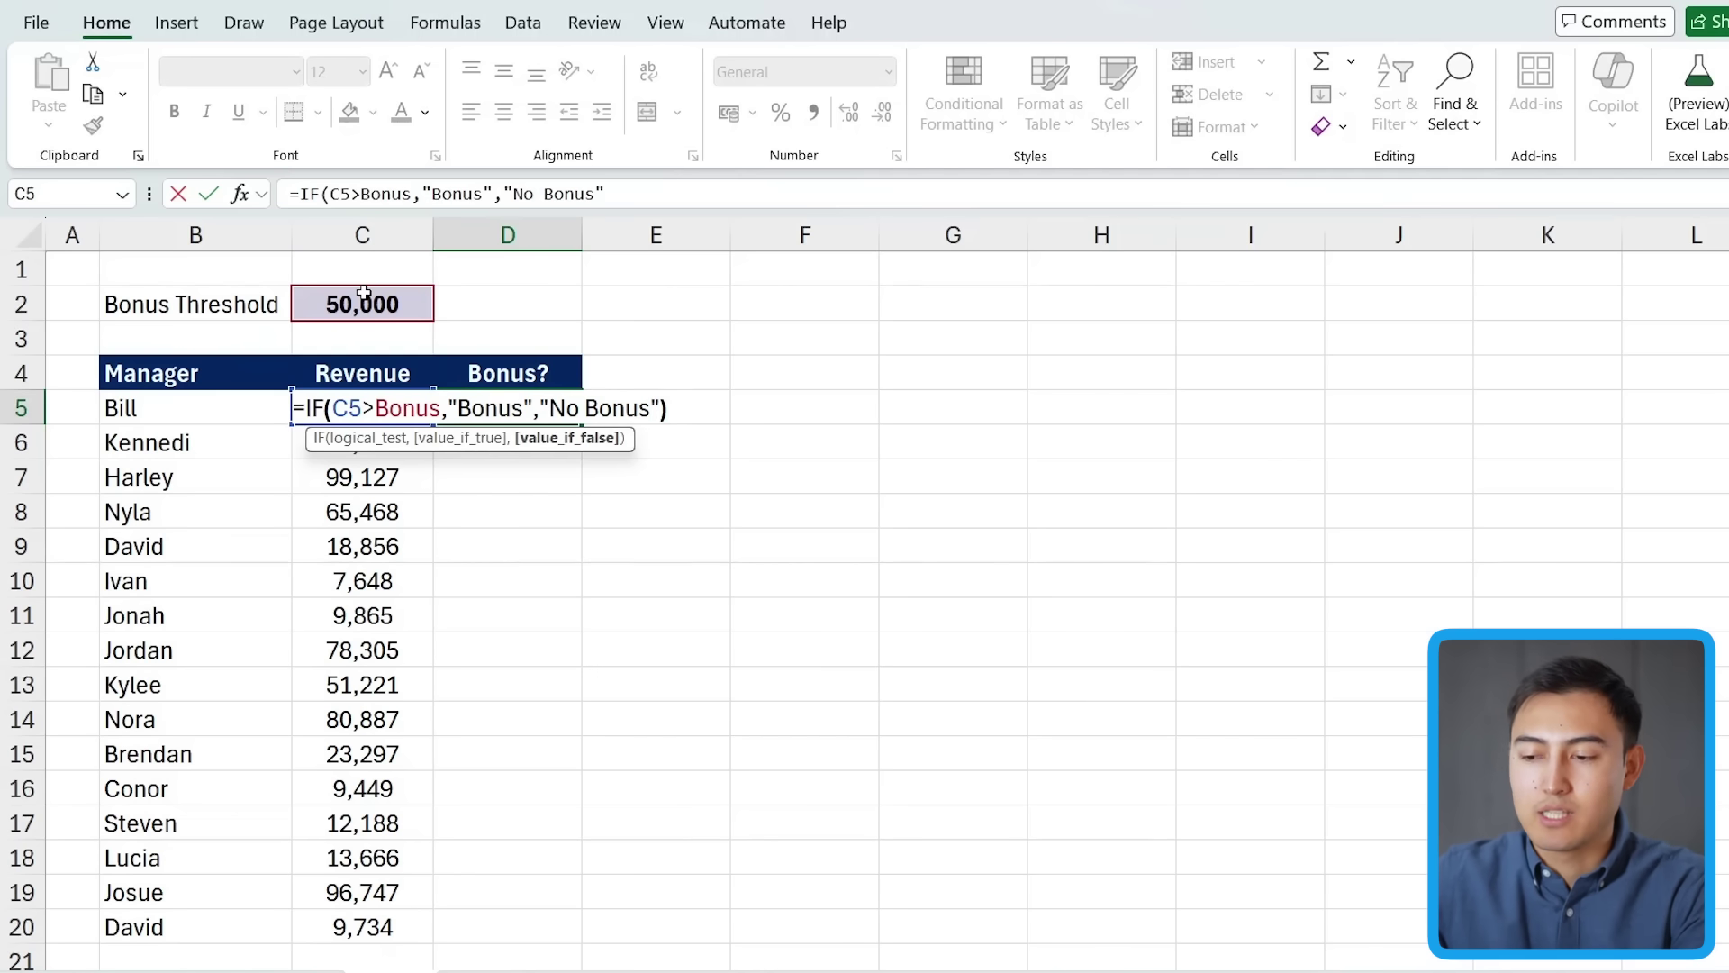
{"action": "type", "text": "s\")"}
{"action": "key", "text": "Return"}
- Fill the D5 formula down to D20 and check row 9's No Bonus result
{"action": "key", "text": "Up"}
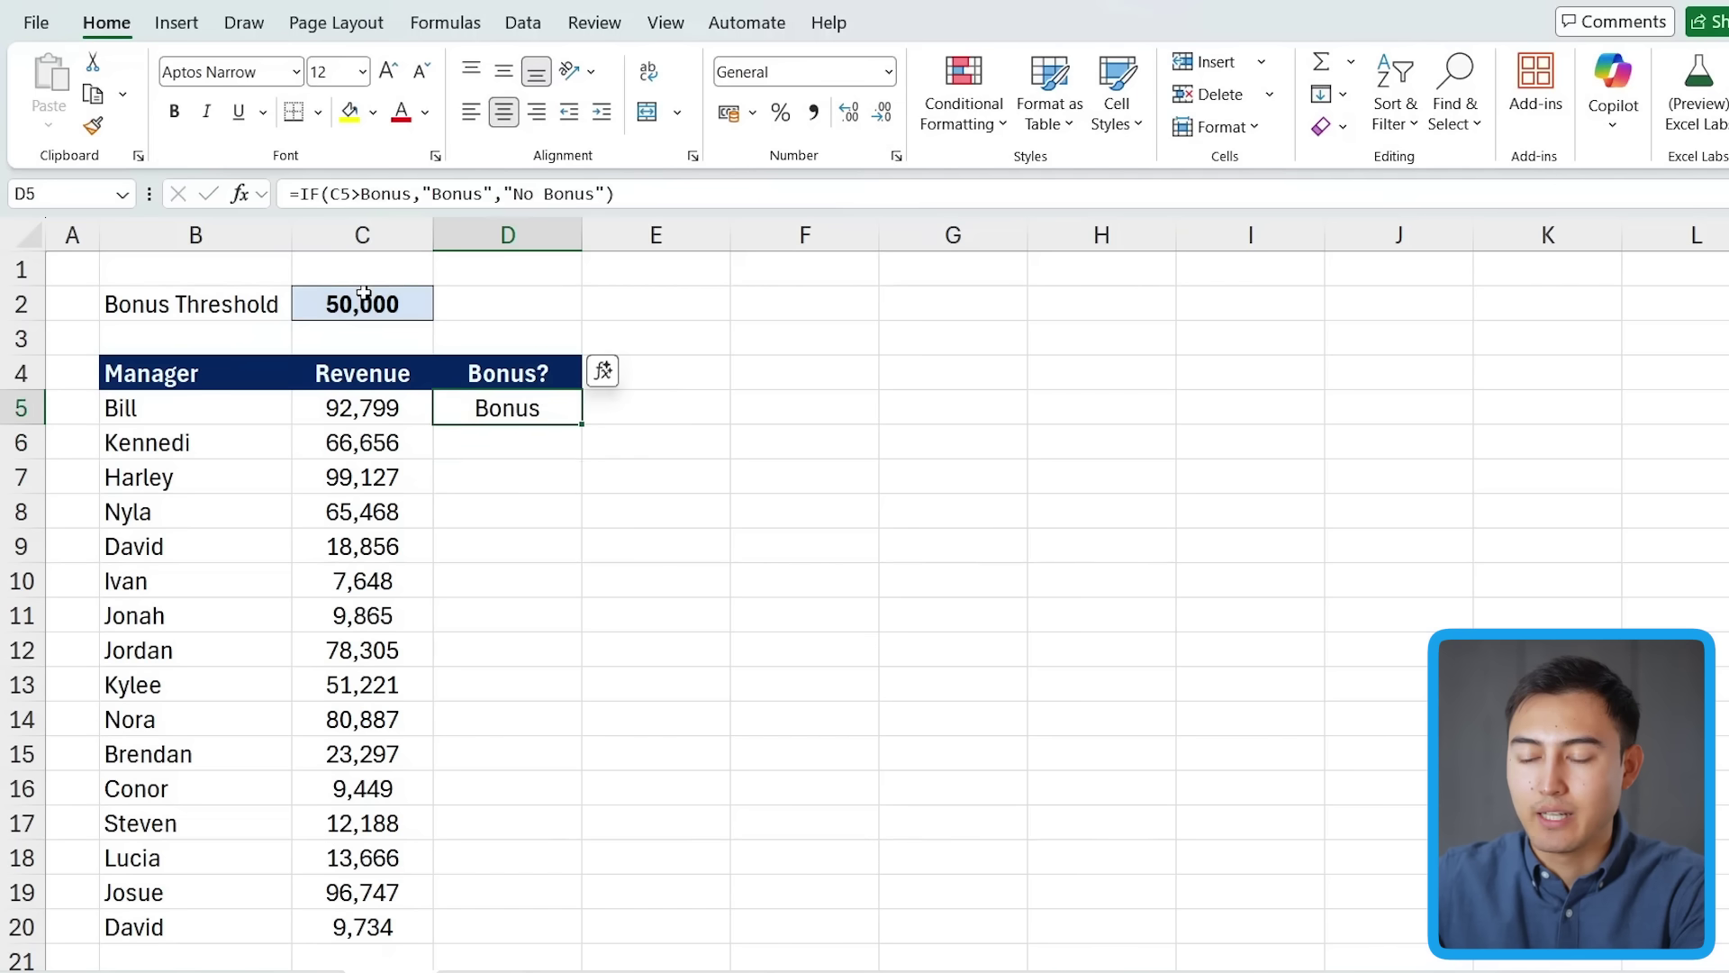
{"action": "double_click", "coordinate": [581, 429]}
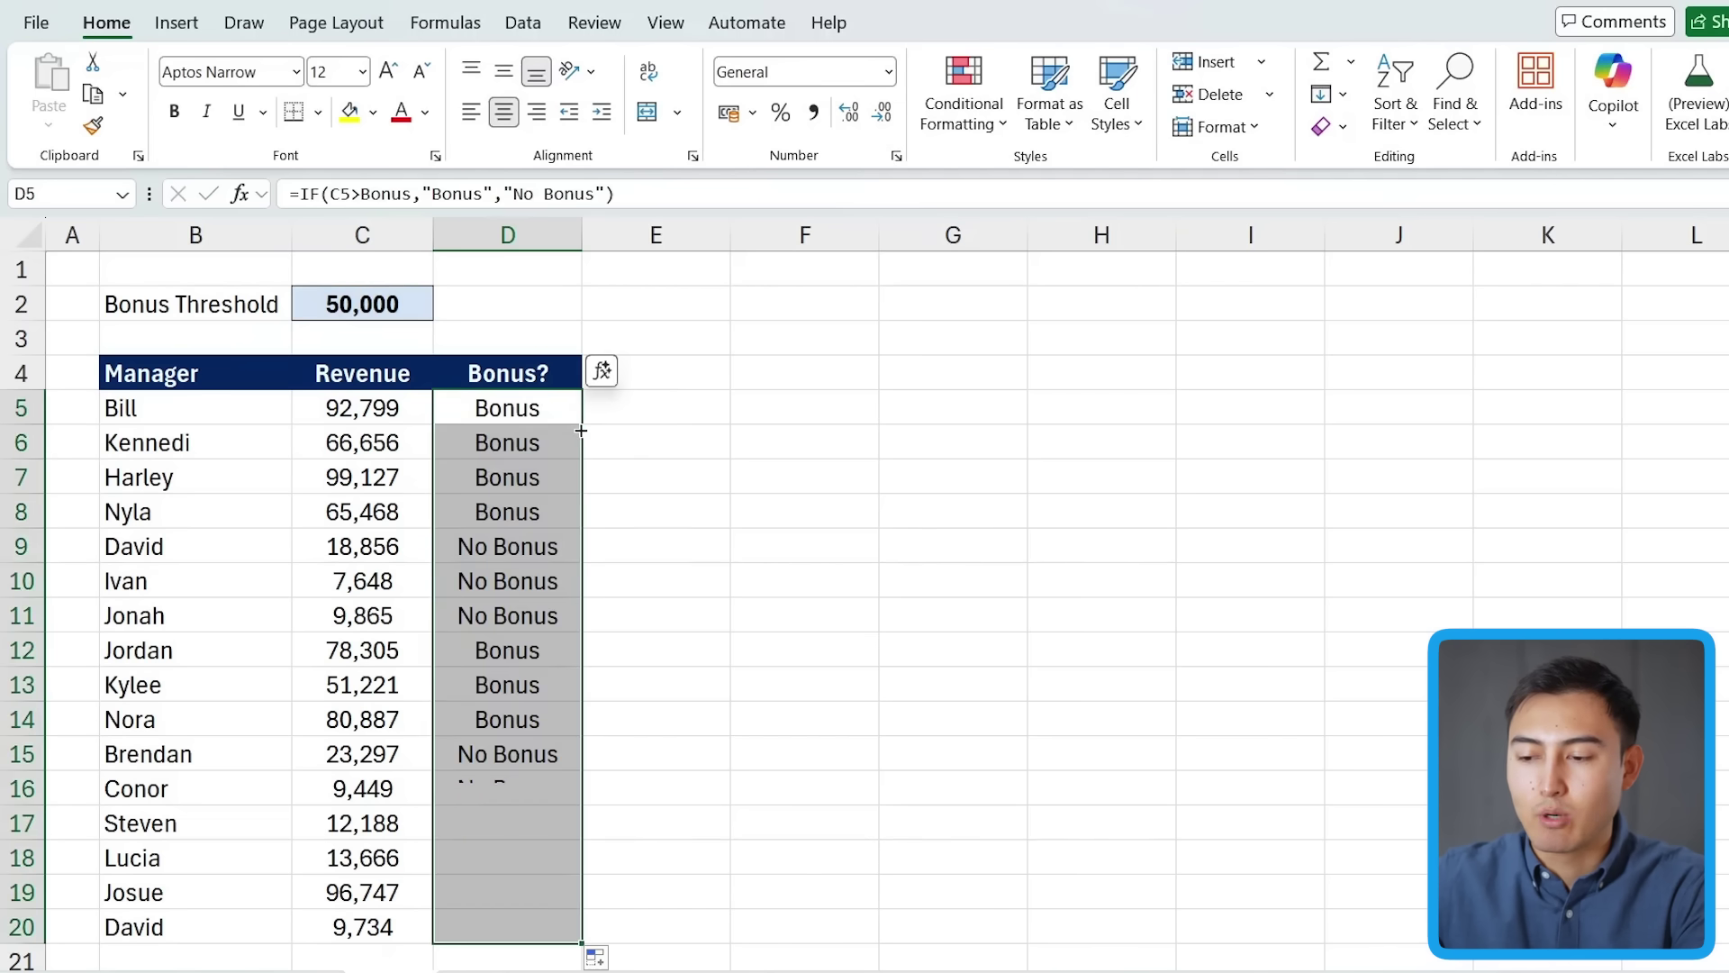
{"action": "left_click", "coordinate": [310, 548]}
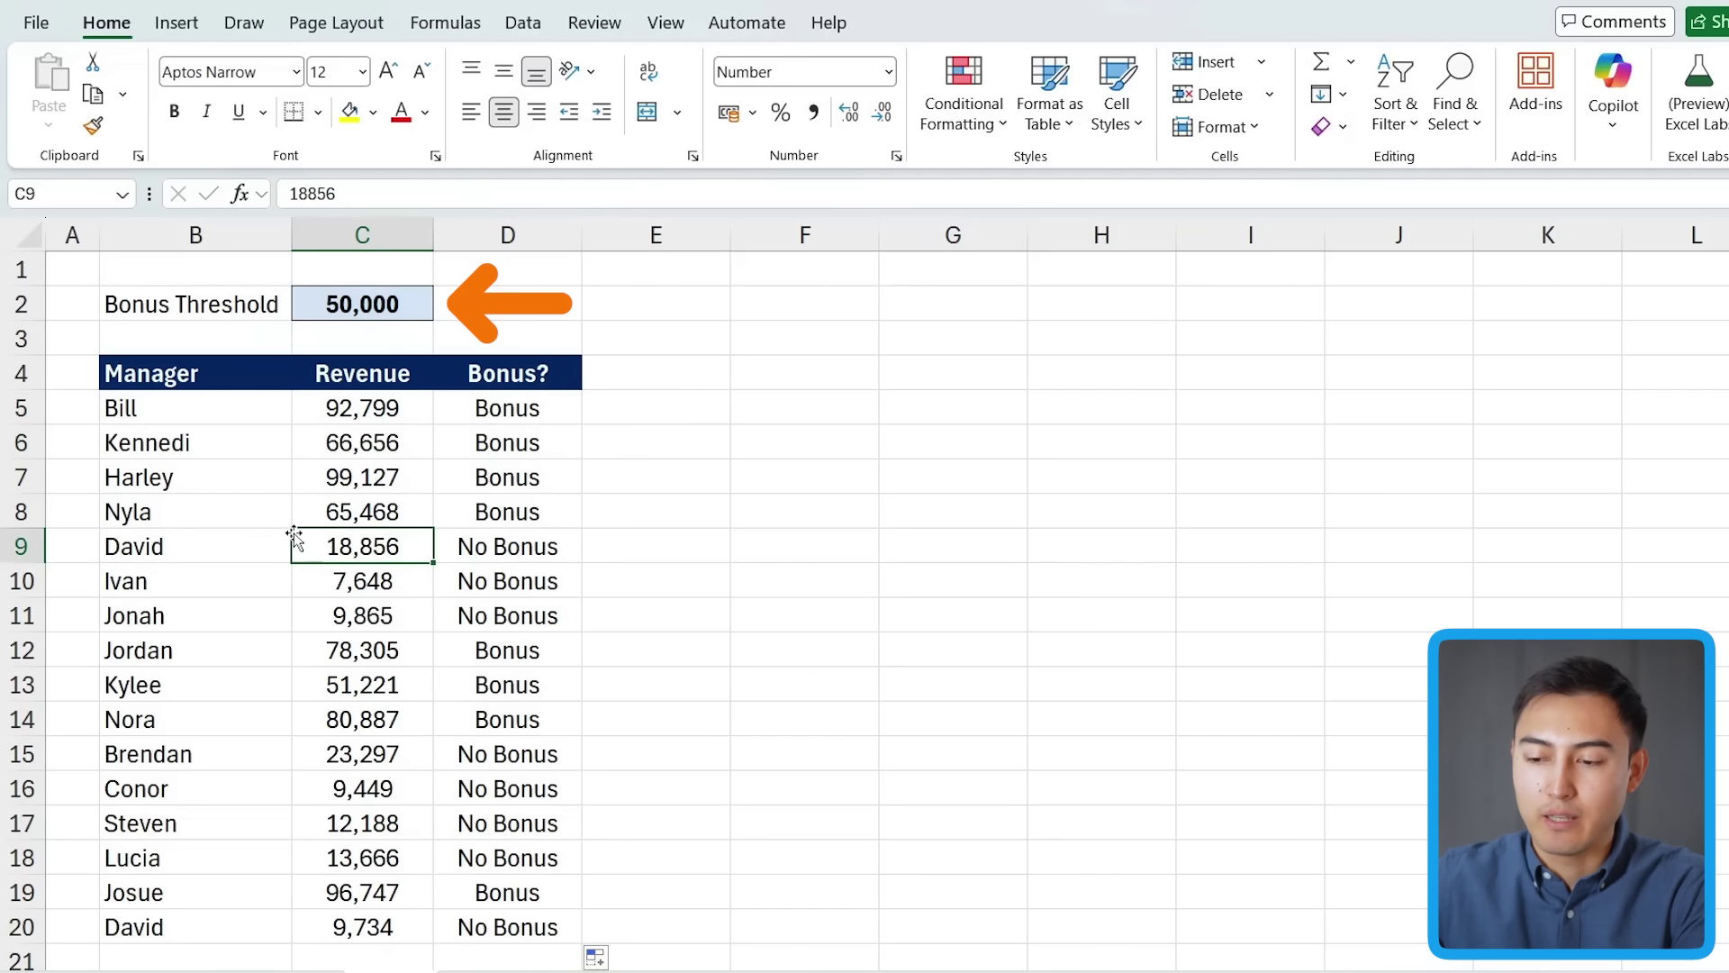
{"action": "left_click", "coordinate": [475, 539]}
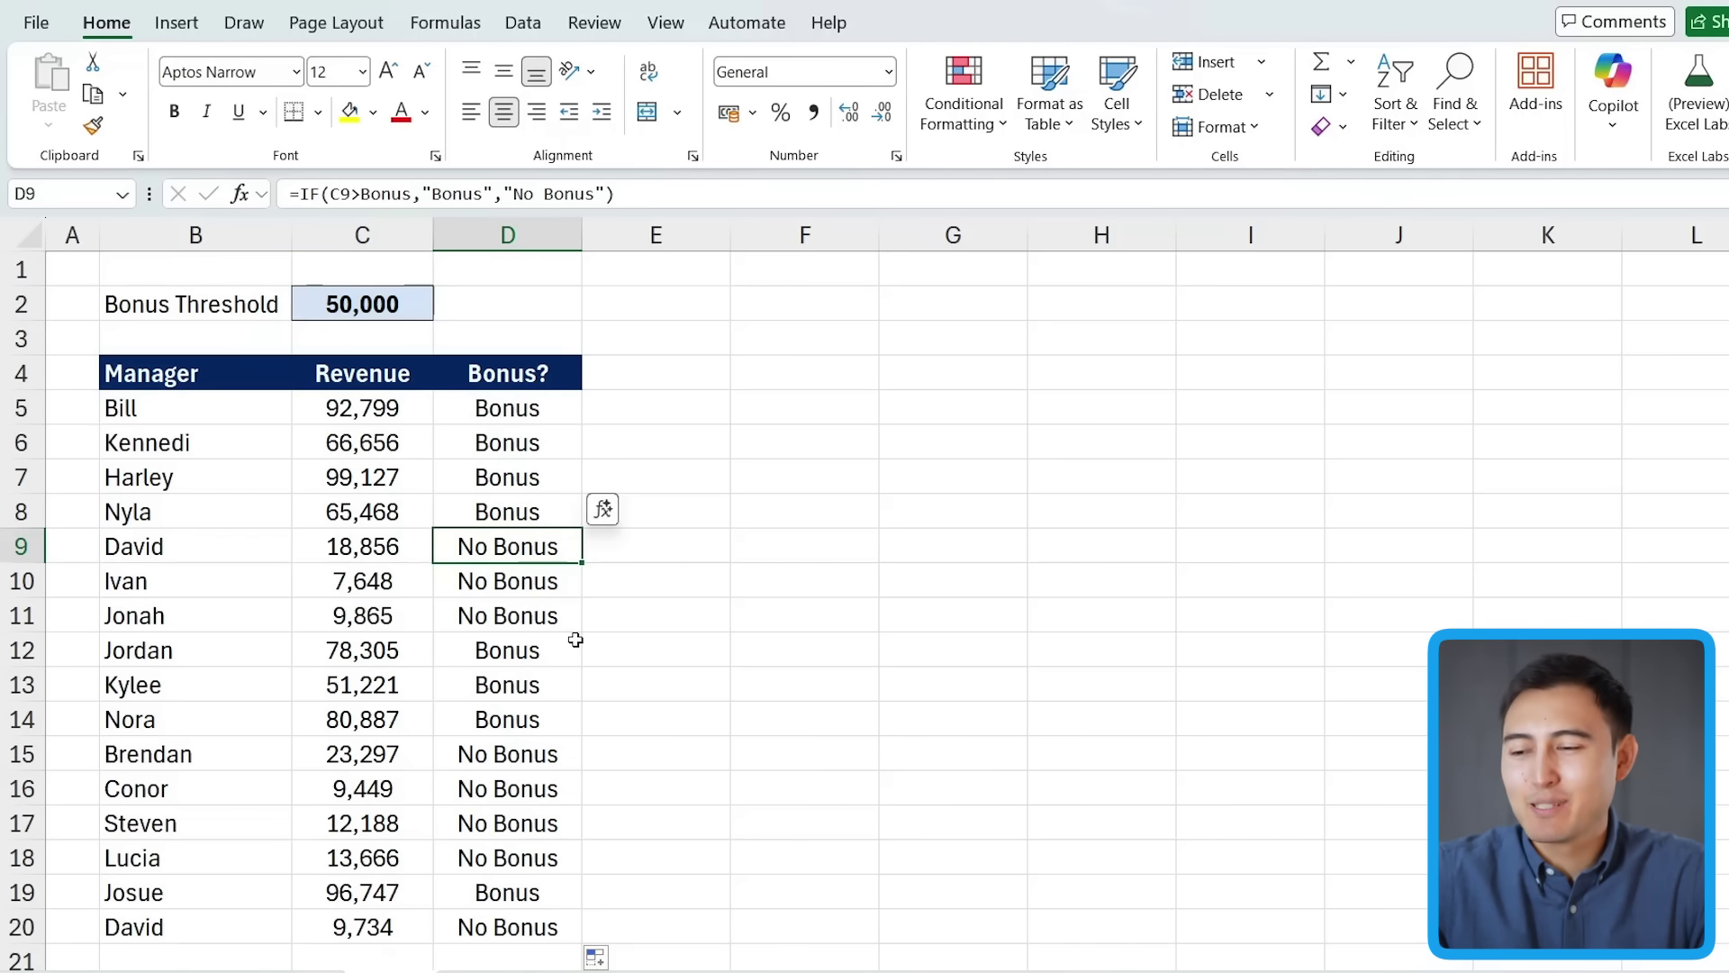
- Review the New Name dialog's Workbook scope and Comment box, then dismiss it without a name
{"action": "left_click", "coordinate": [447, 23]}
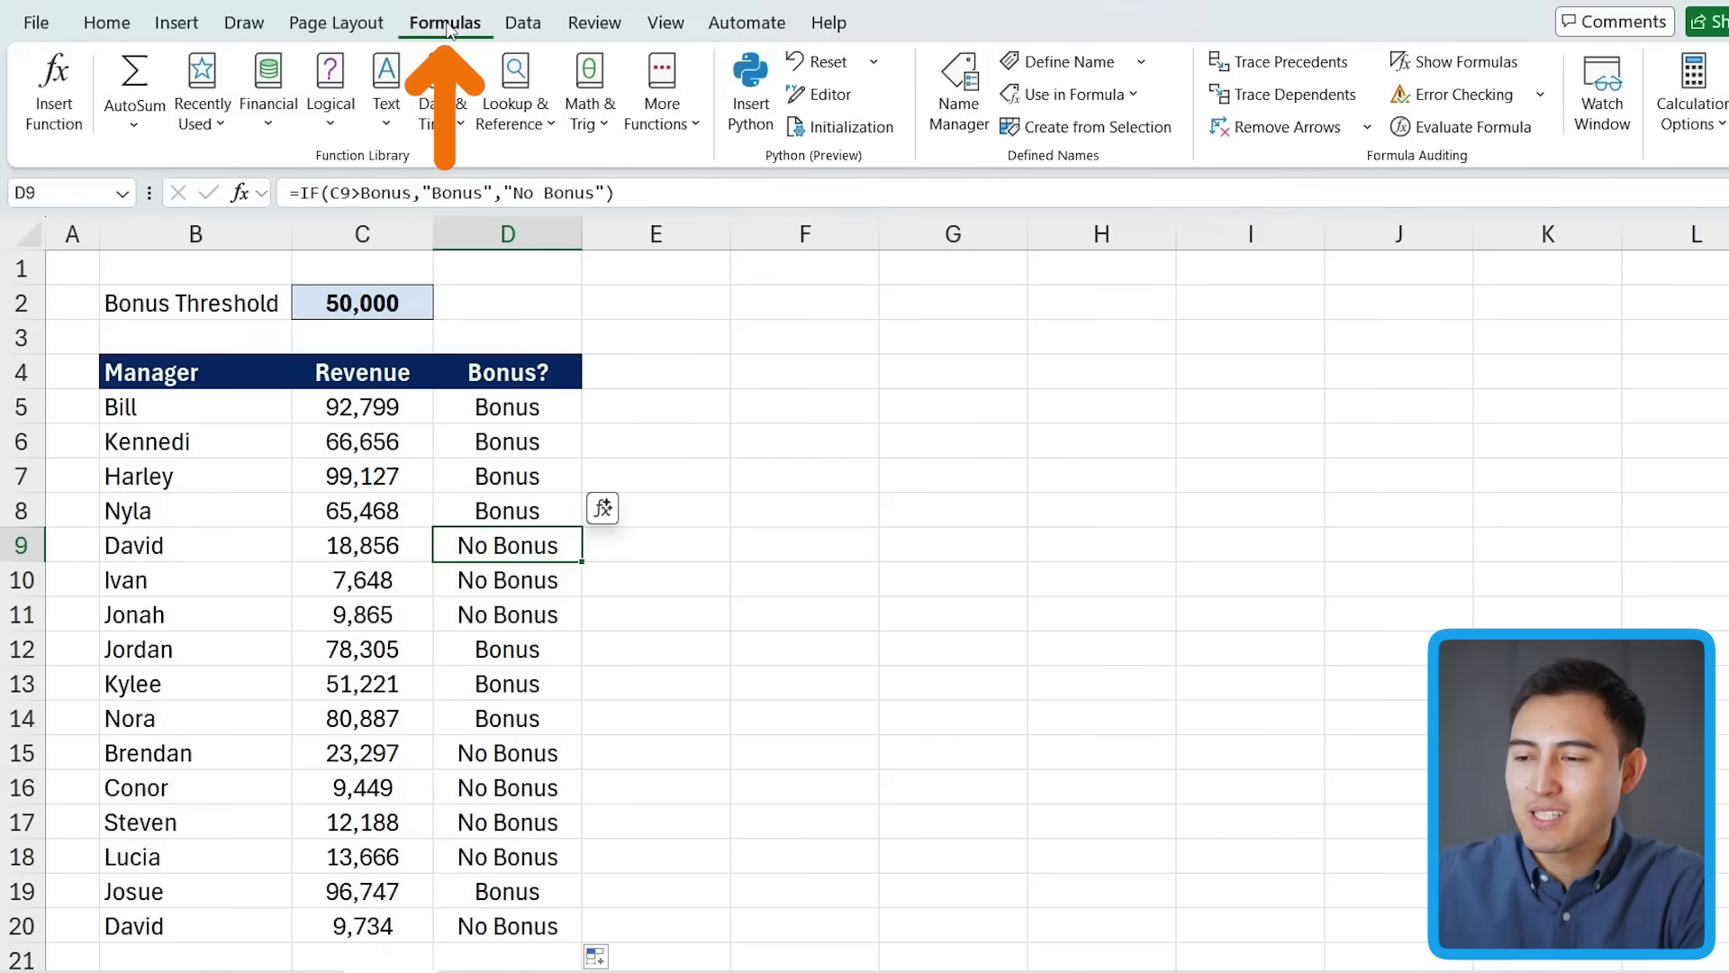
{"action": "left_click", "coordinate": [1052, 63]}
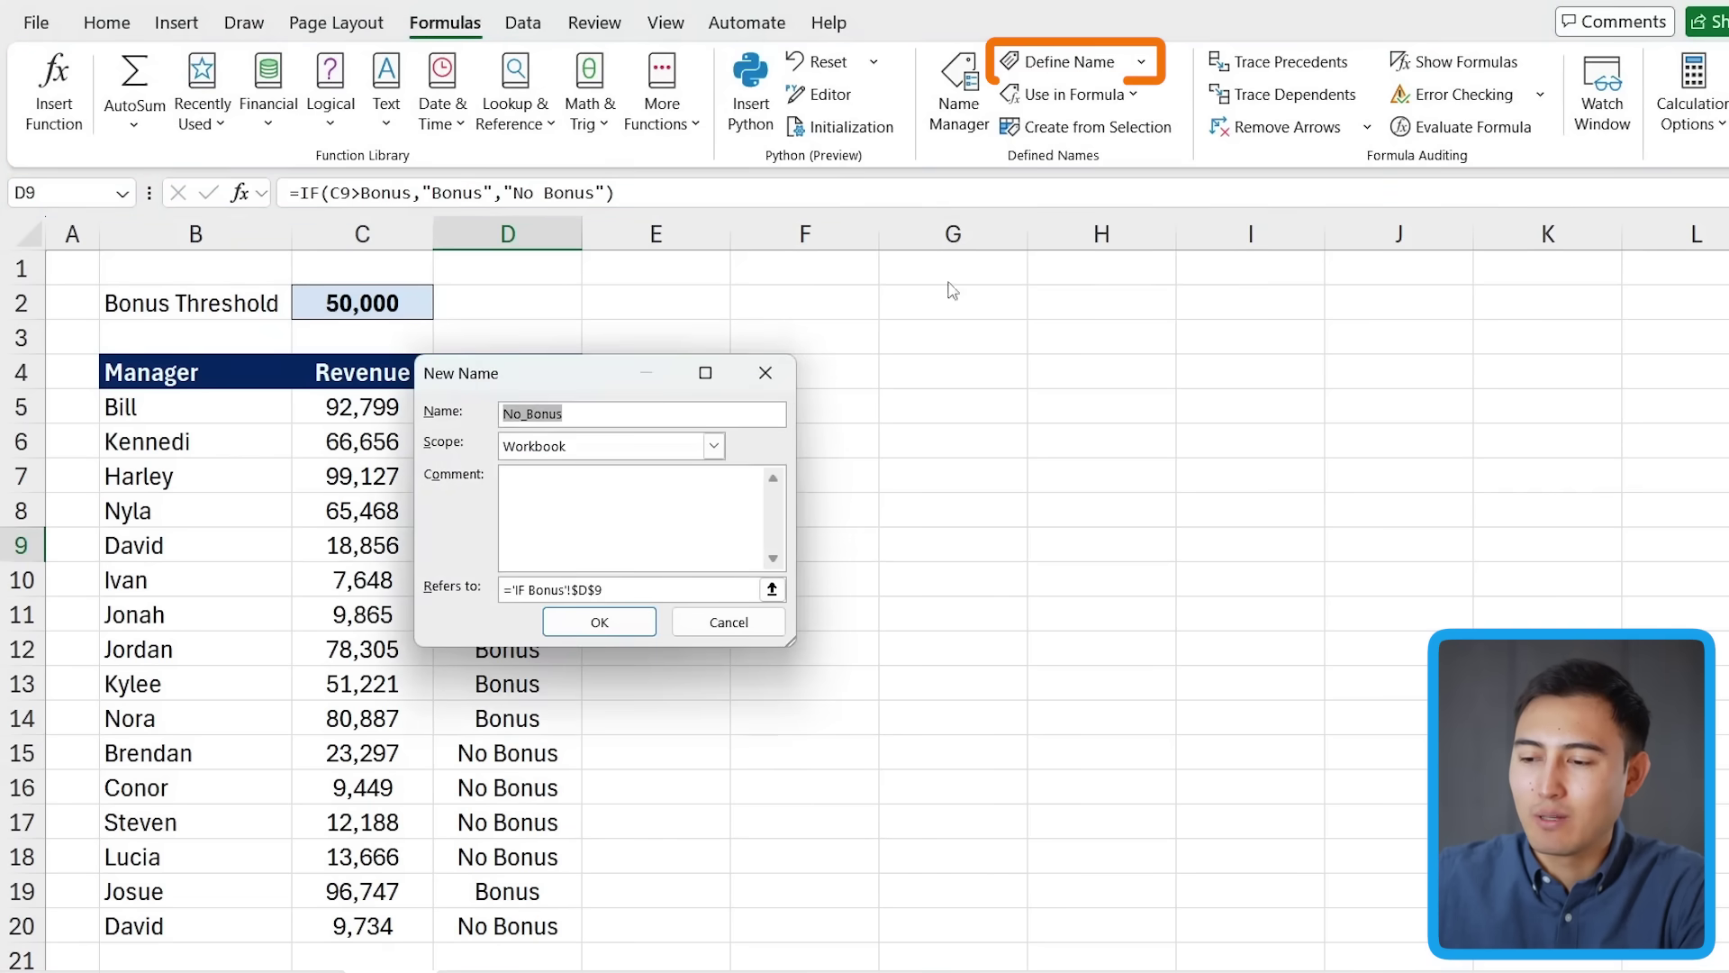
{"action": "left_click_drag", "start_coordinate": [559, 381], "coordinate": [784, 326]}
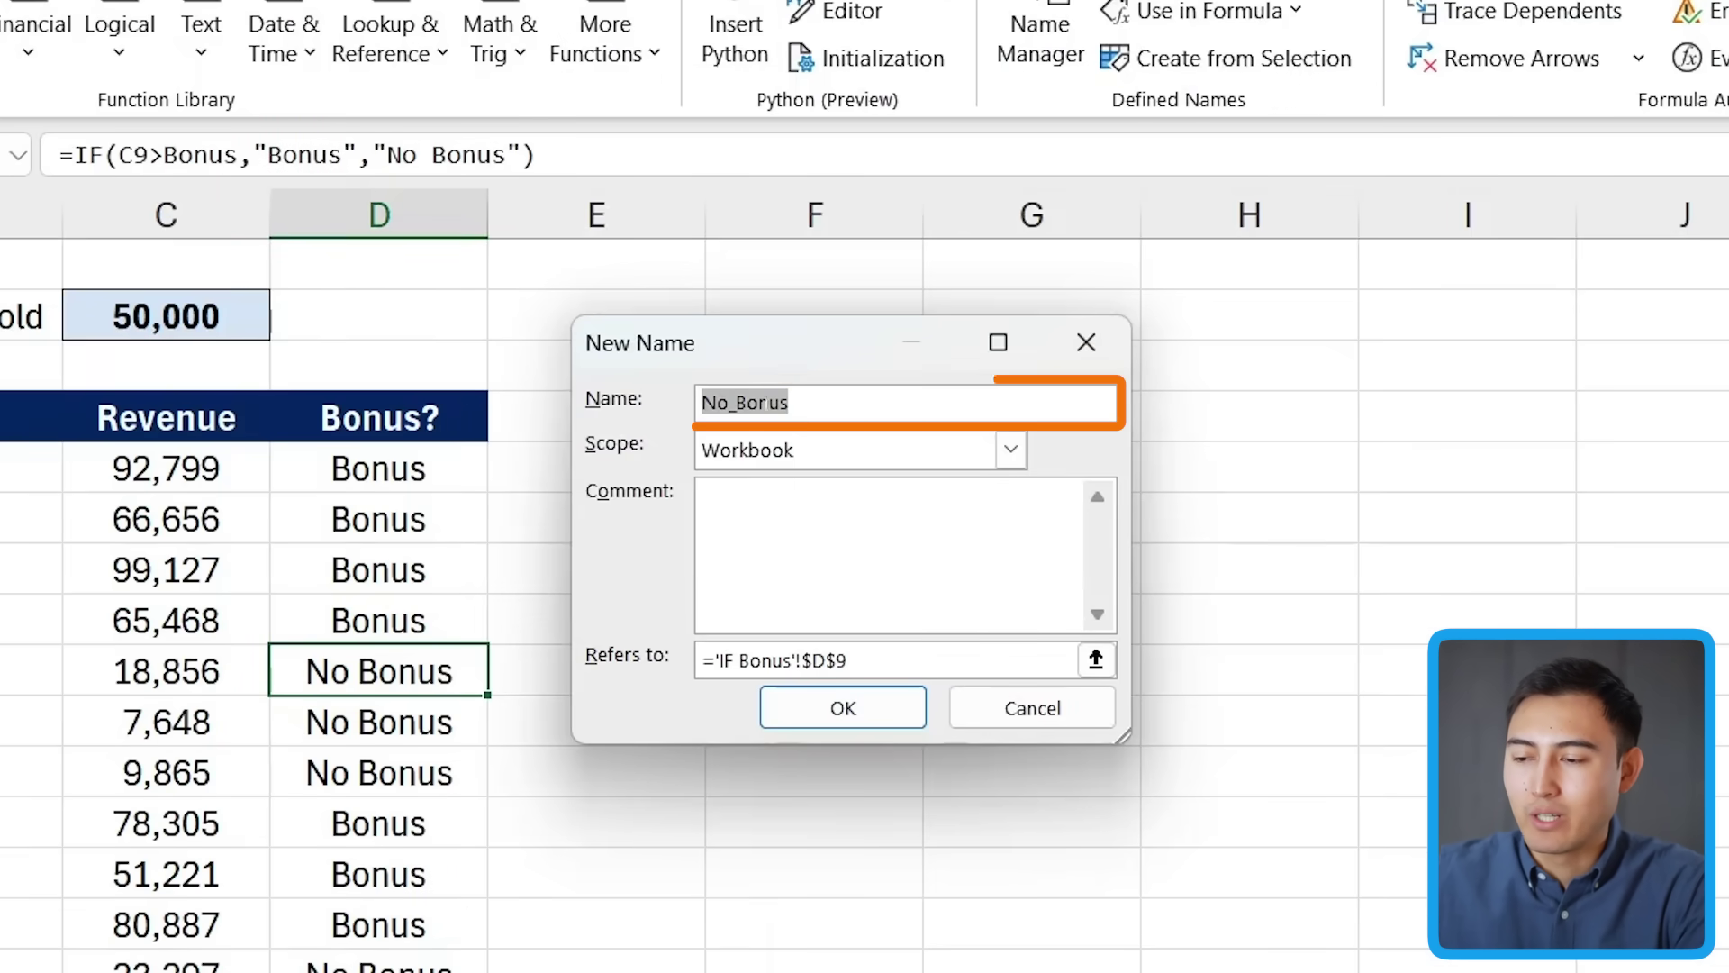
{"action": "left_click", "coordinate": [805, 458]}
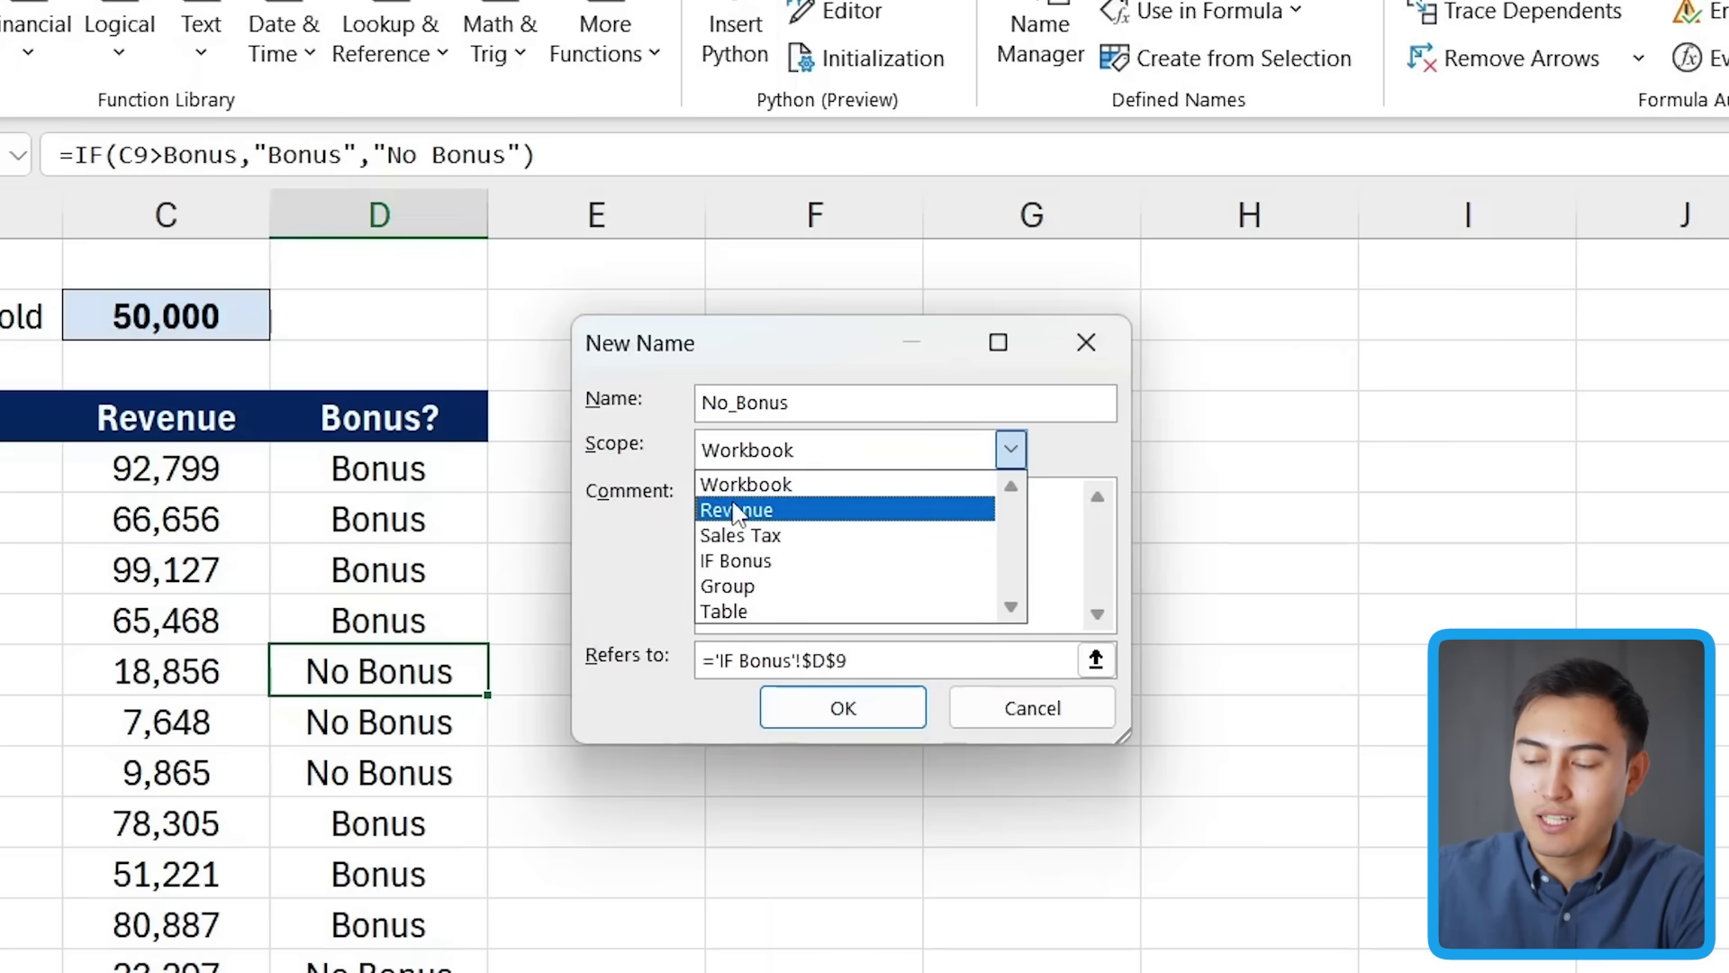
{"action": "left_click", "coordinate": [580, 589]}
{"action": "left_click", "coordinate": [853, 490]}
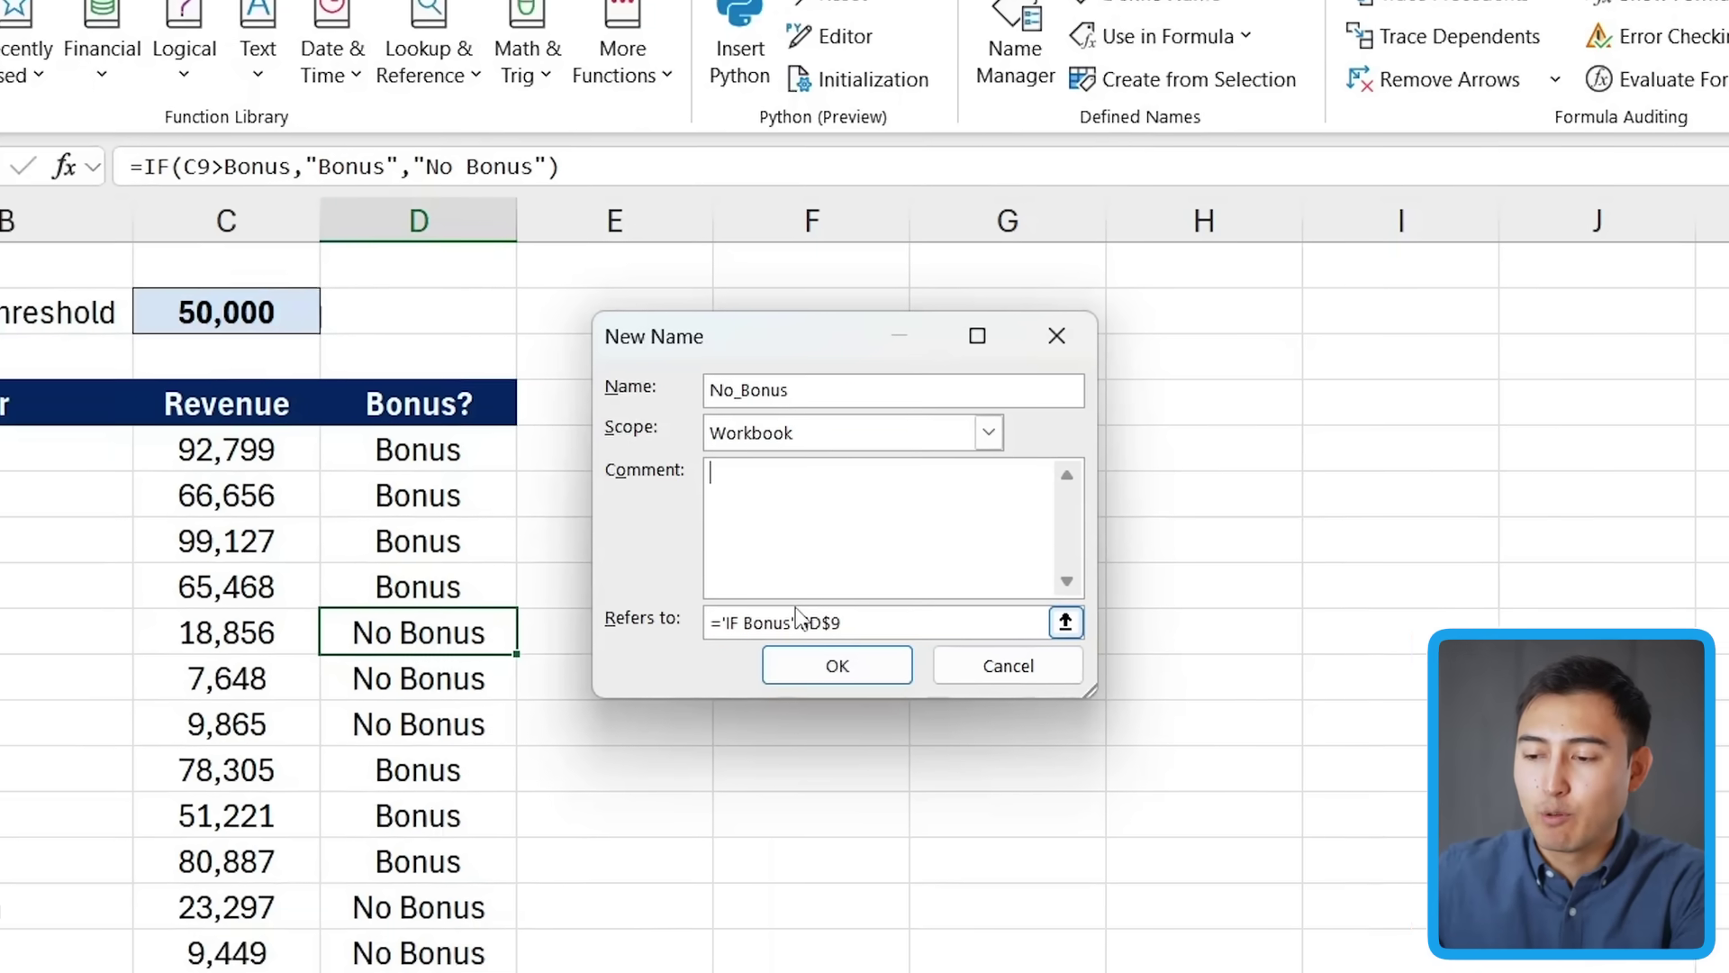
{"action": "key", "text": "Return"}
{"action": "left_click", "coordinate": [507, 407]}
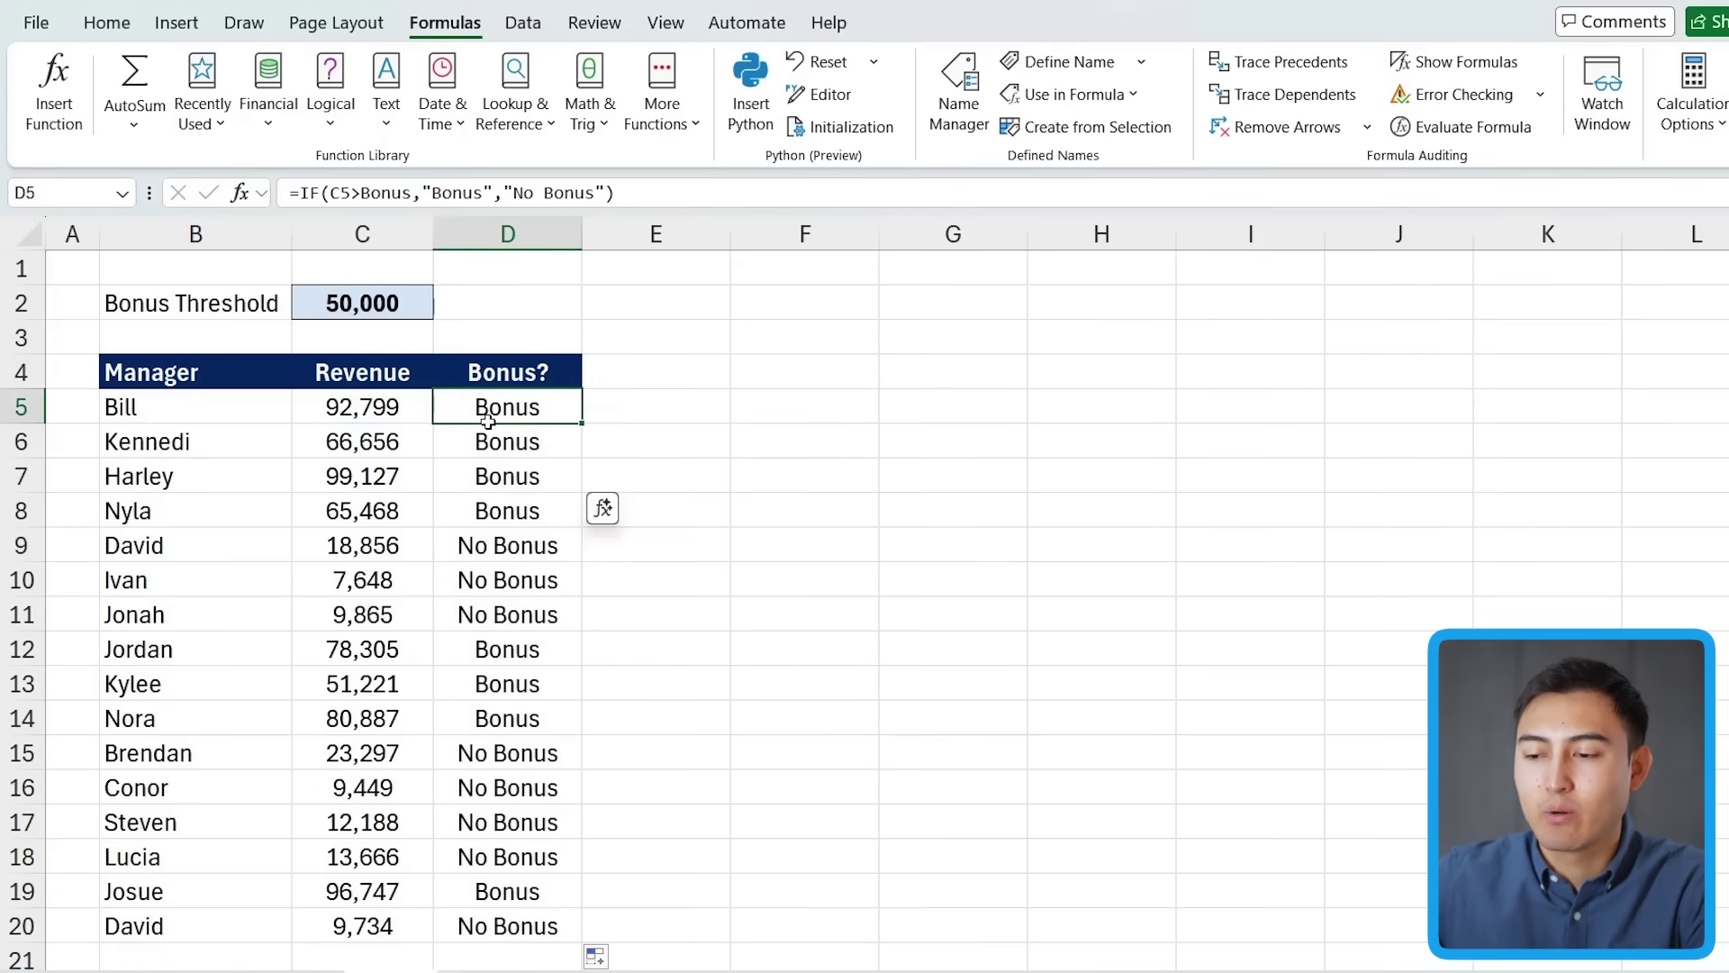
{"action": "left_click", "coordinate": [444, 193]}
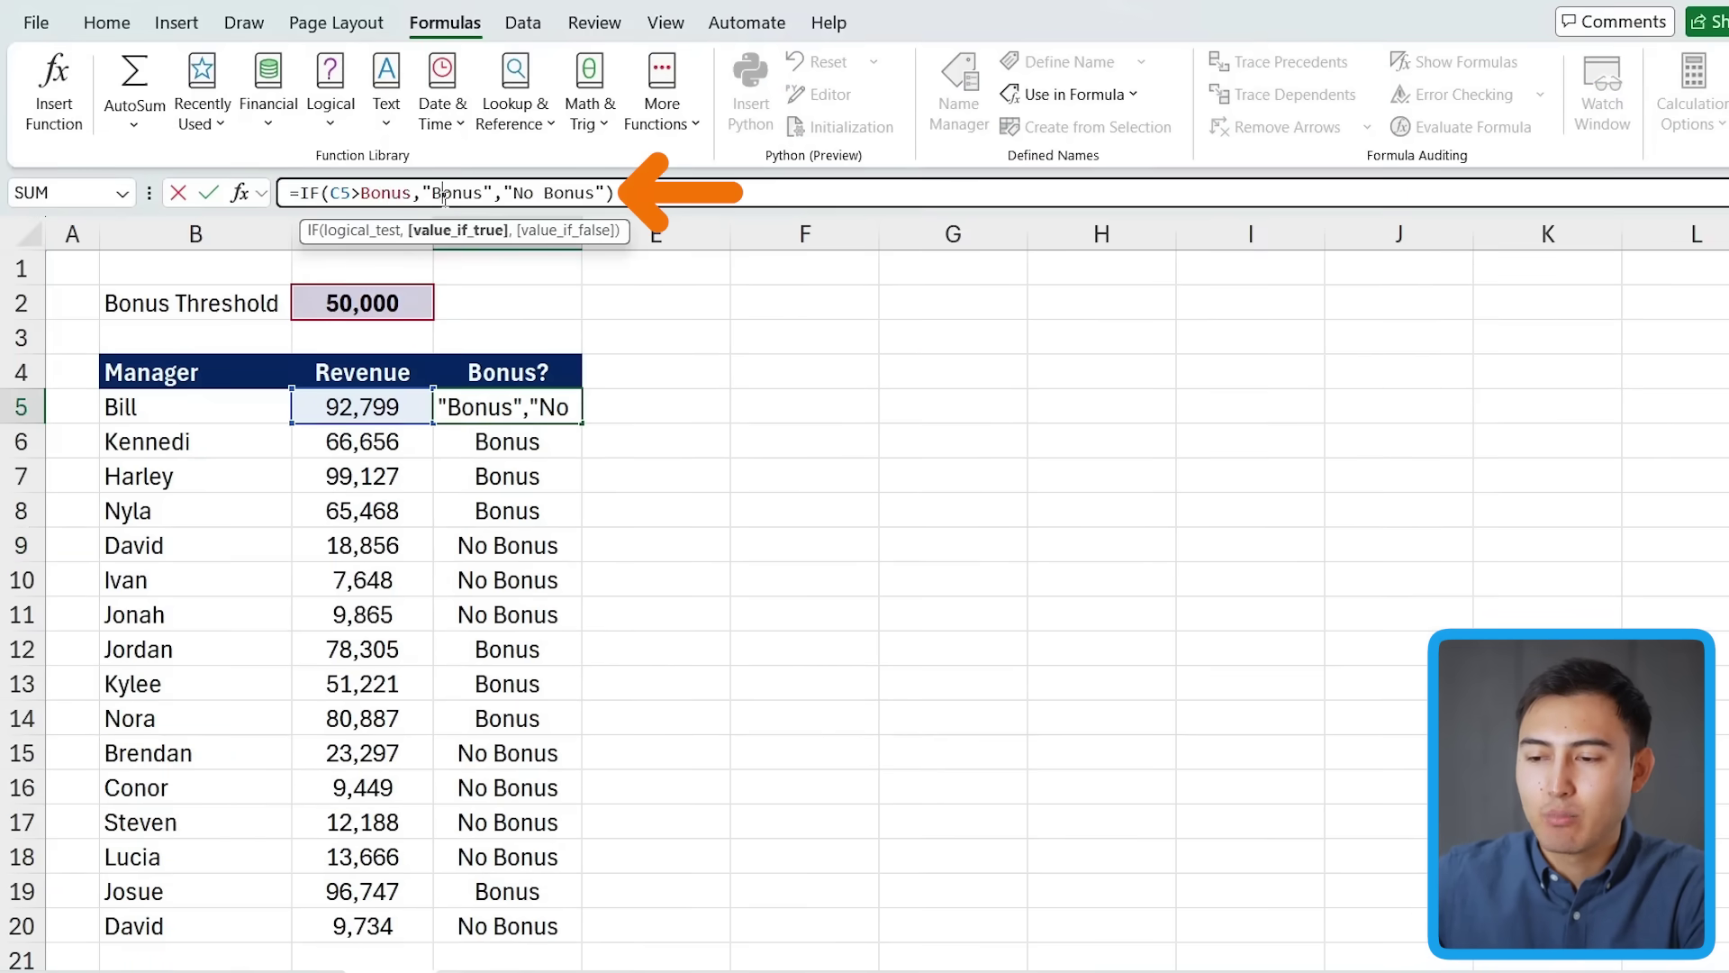
{"action": "double_click", "coordinate": [386, 193]}
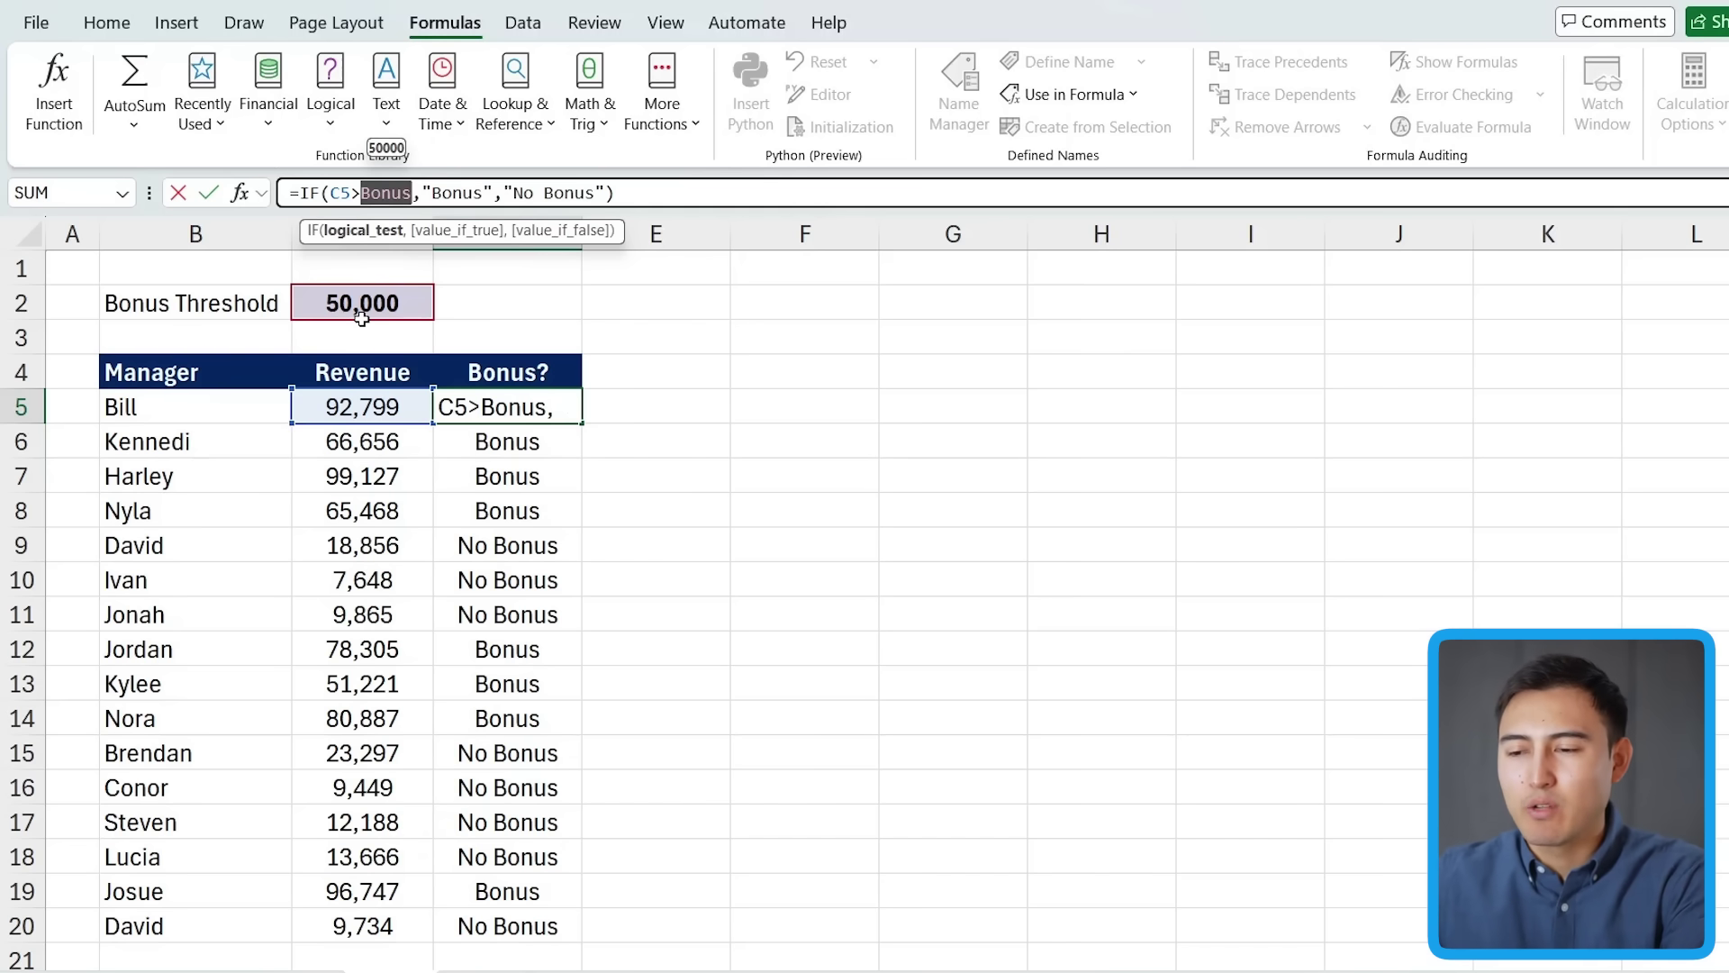
{"action": "key", "text": "ctrl+Return"}
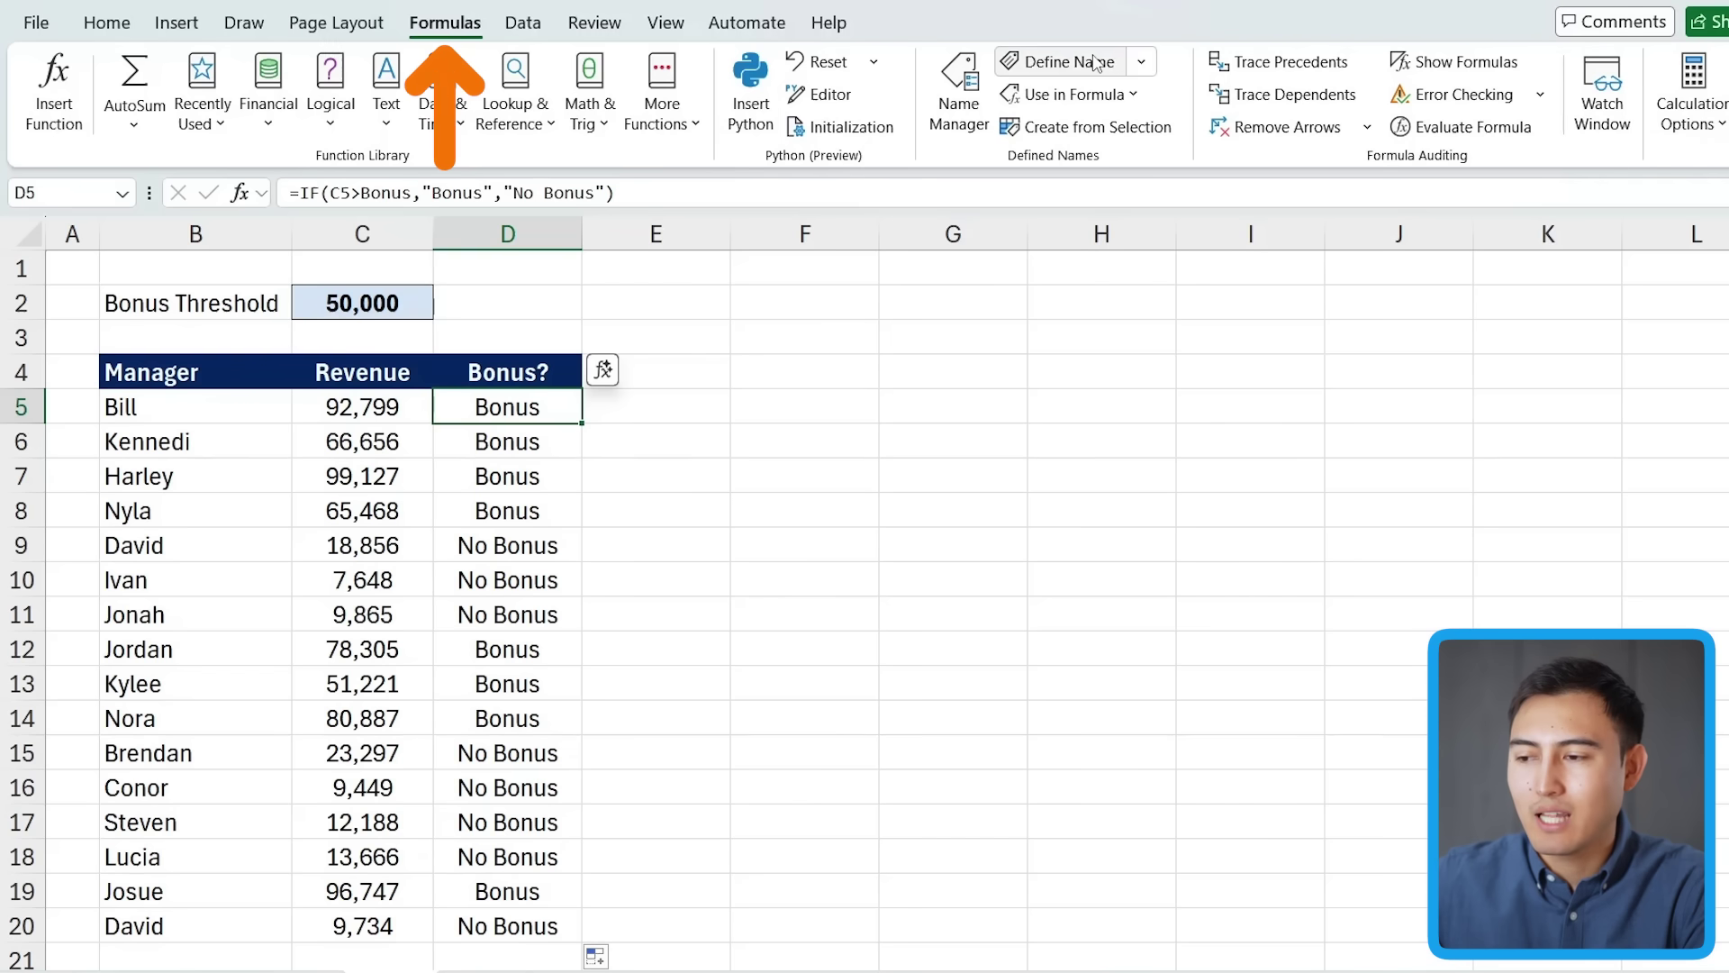
- Rename the defined name Bonus to Bonus_Threshold in Name Manager
{"action": "left_click", "coordinate": [971, 90]}
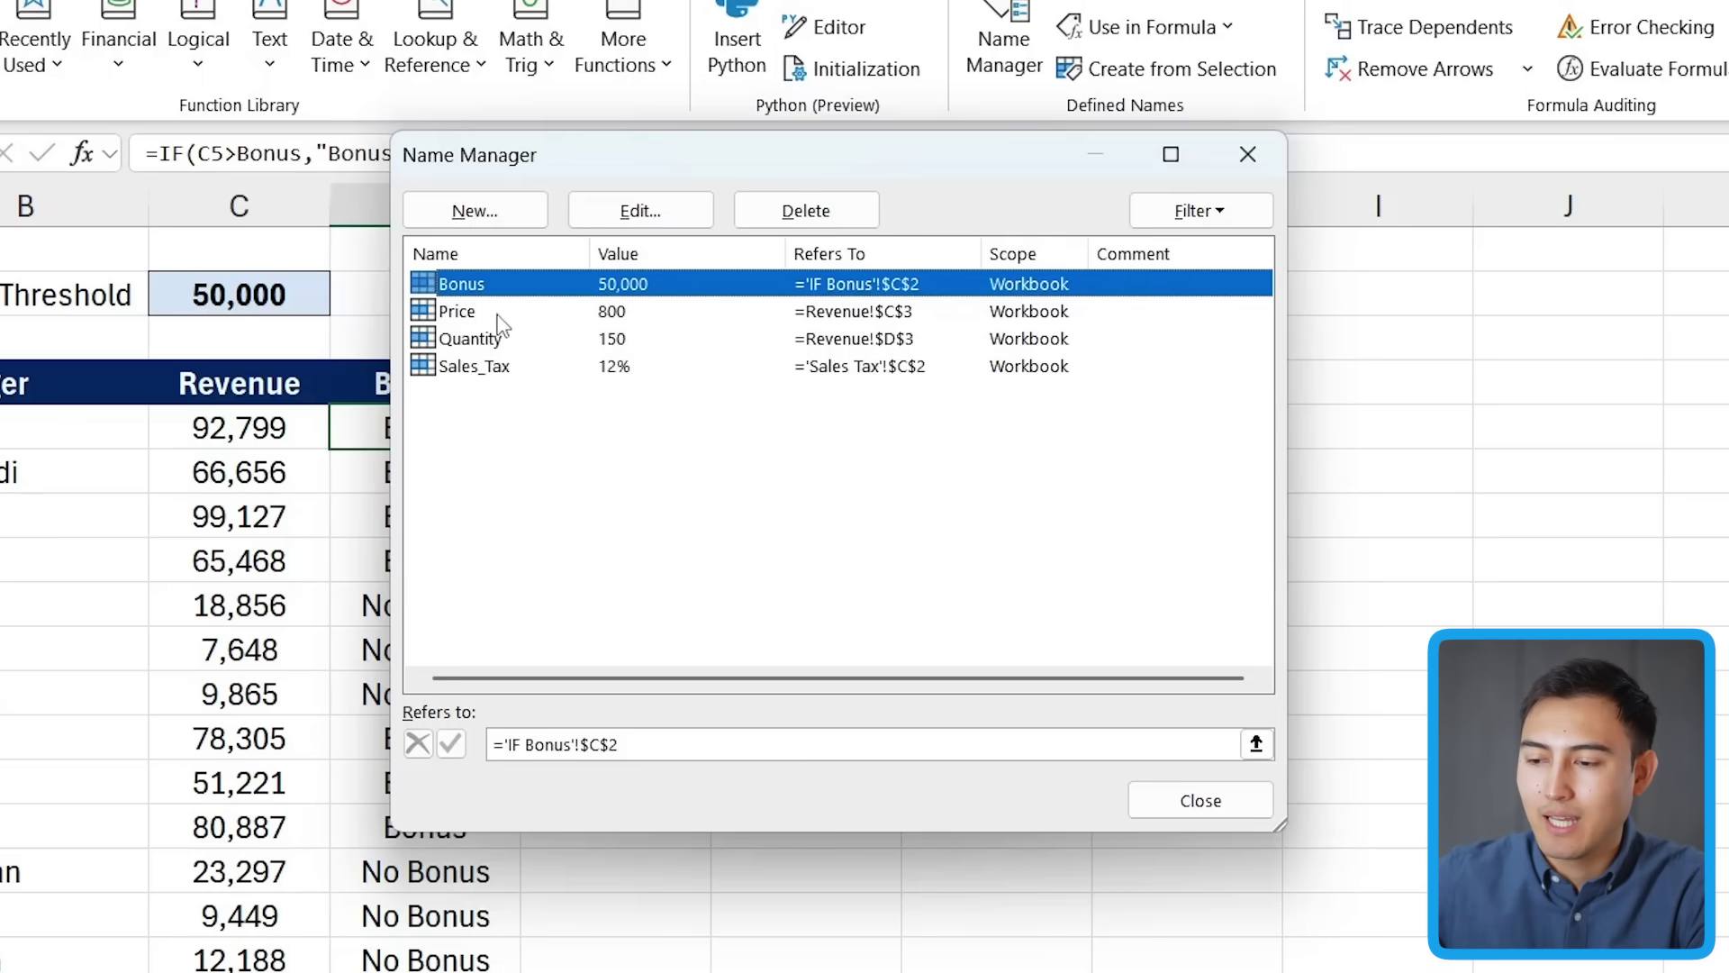
{"action": "left_click", "coordinate": [618, 208]}
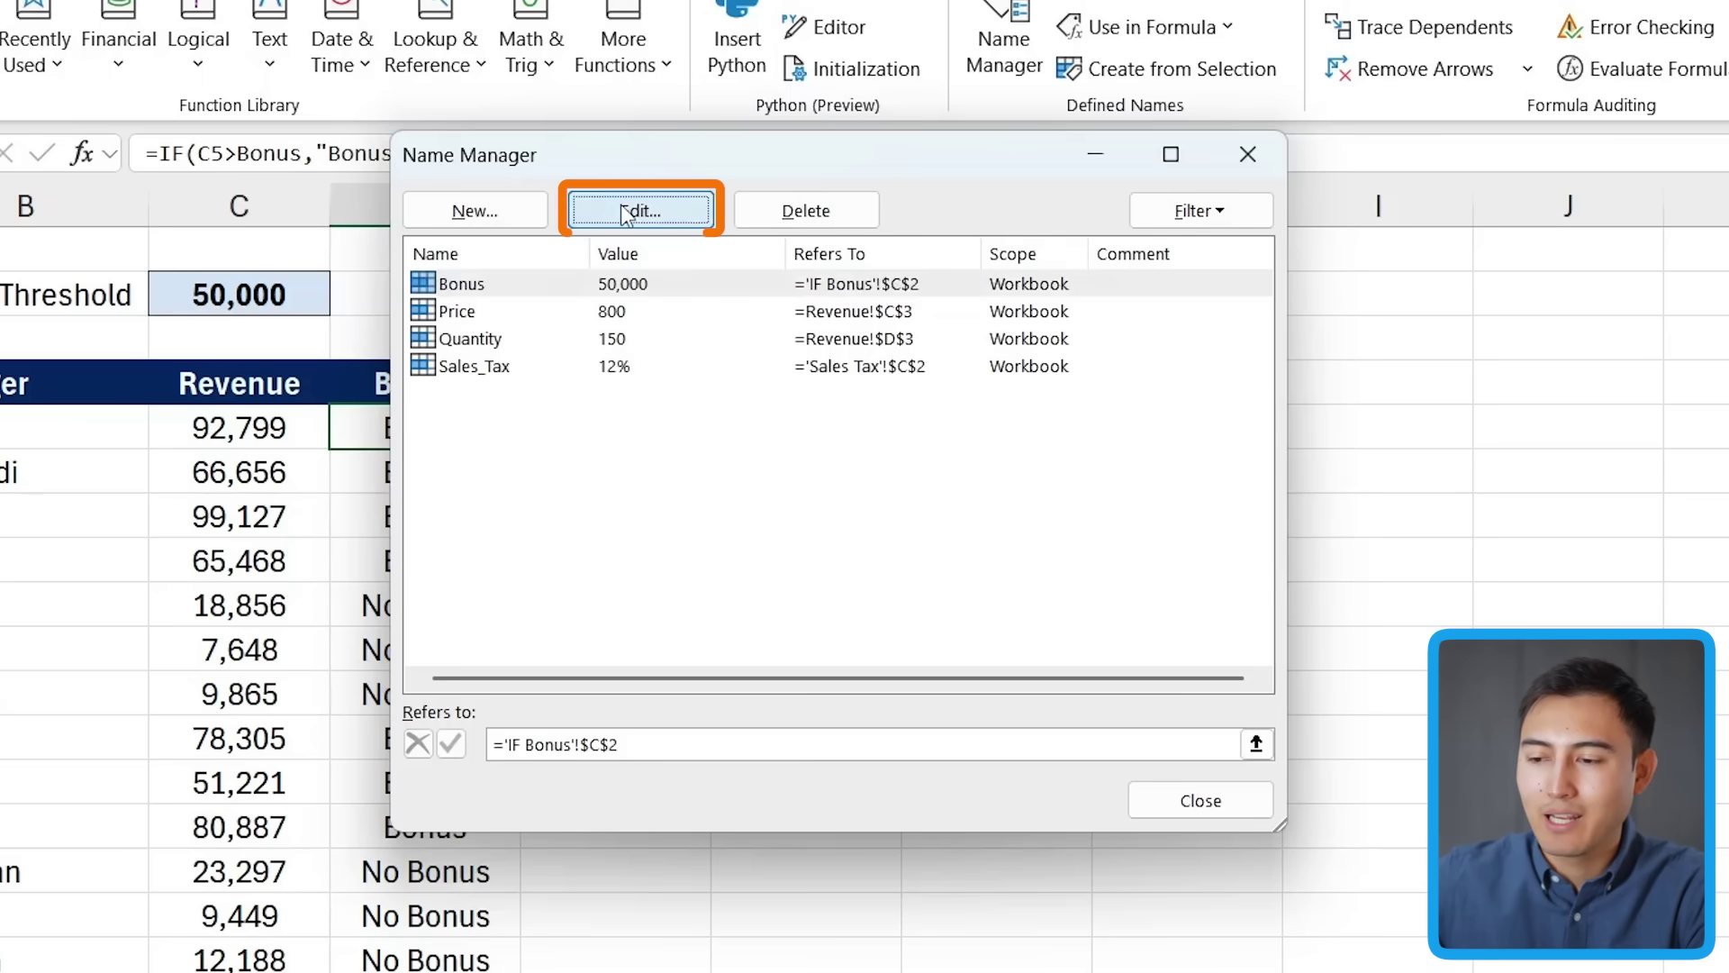
{"action": "left_click", "coordinate": [734, 370]}
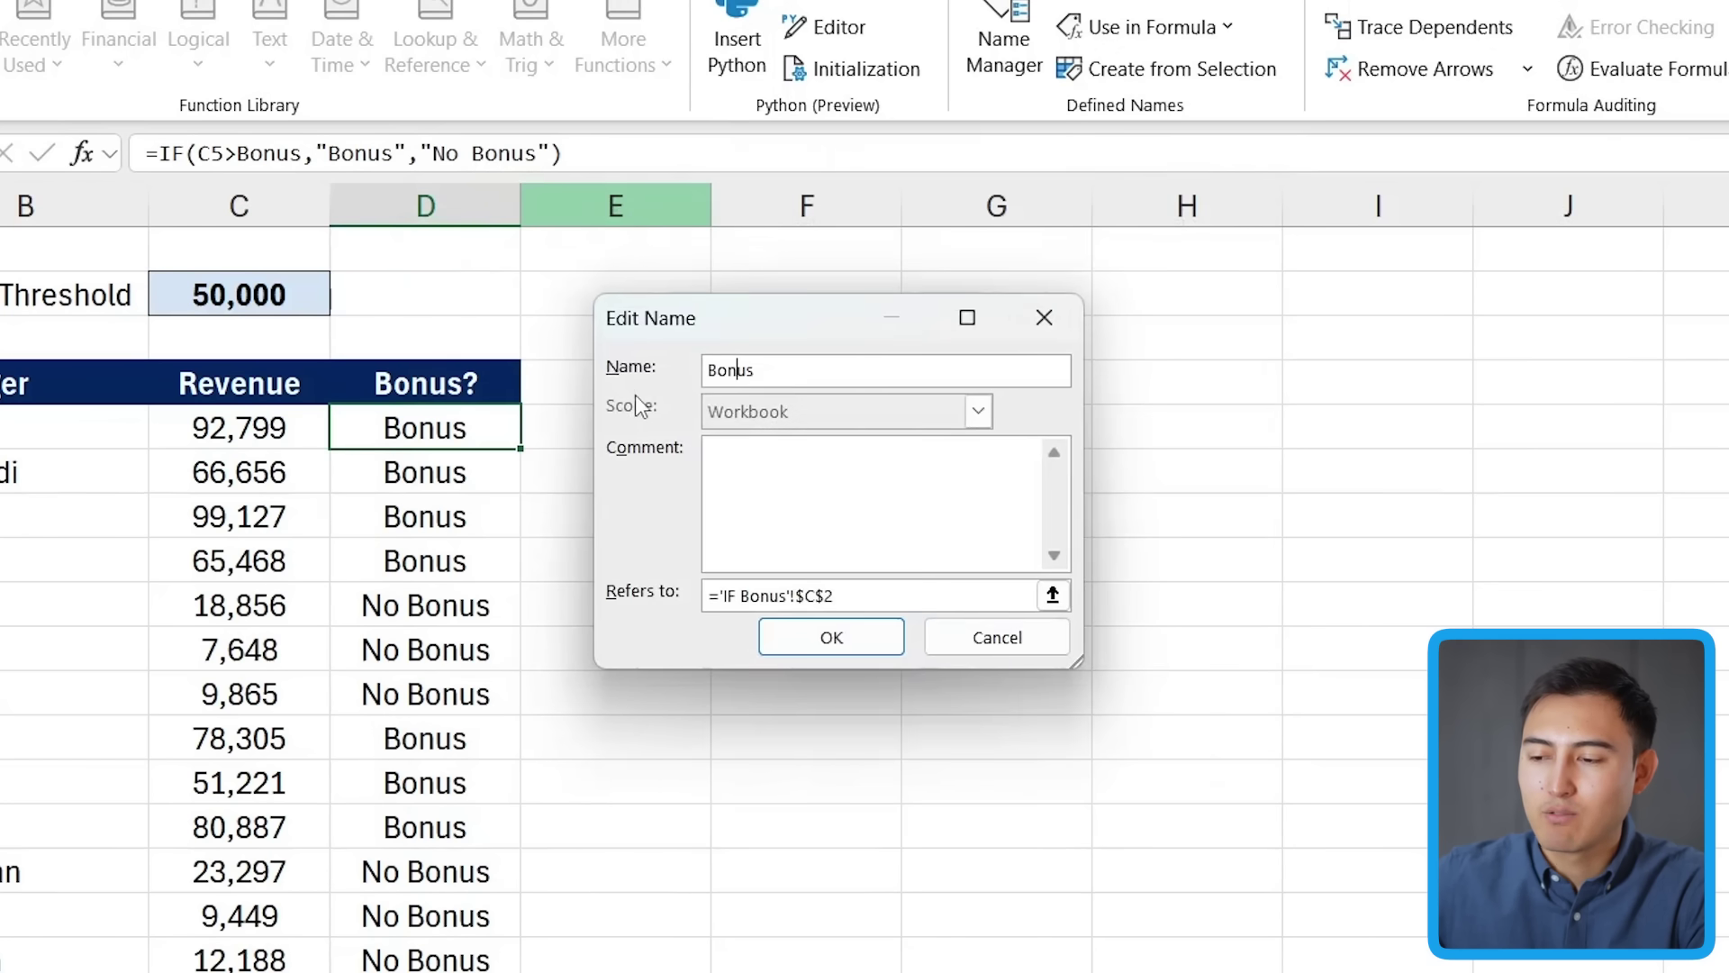
{"action": "key", "text": "Right"}
{"action": "key", "text": "Right"}
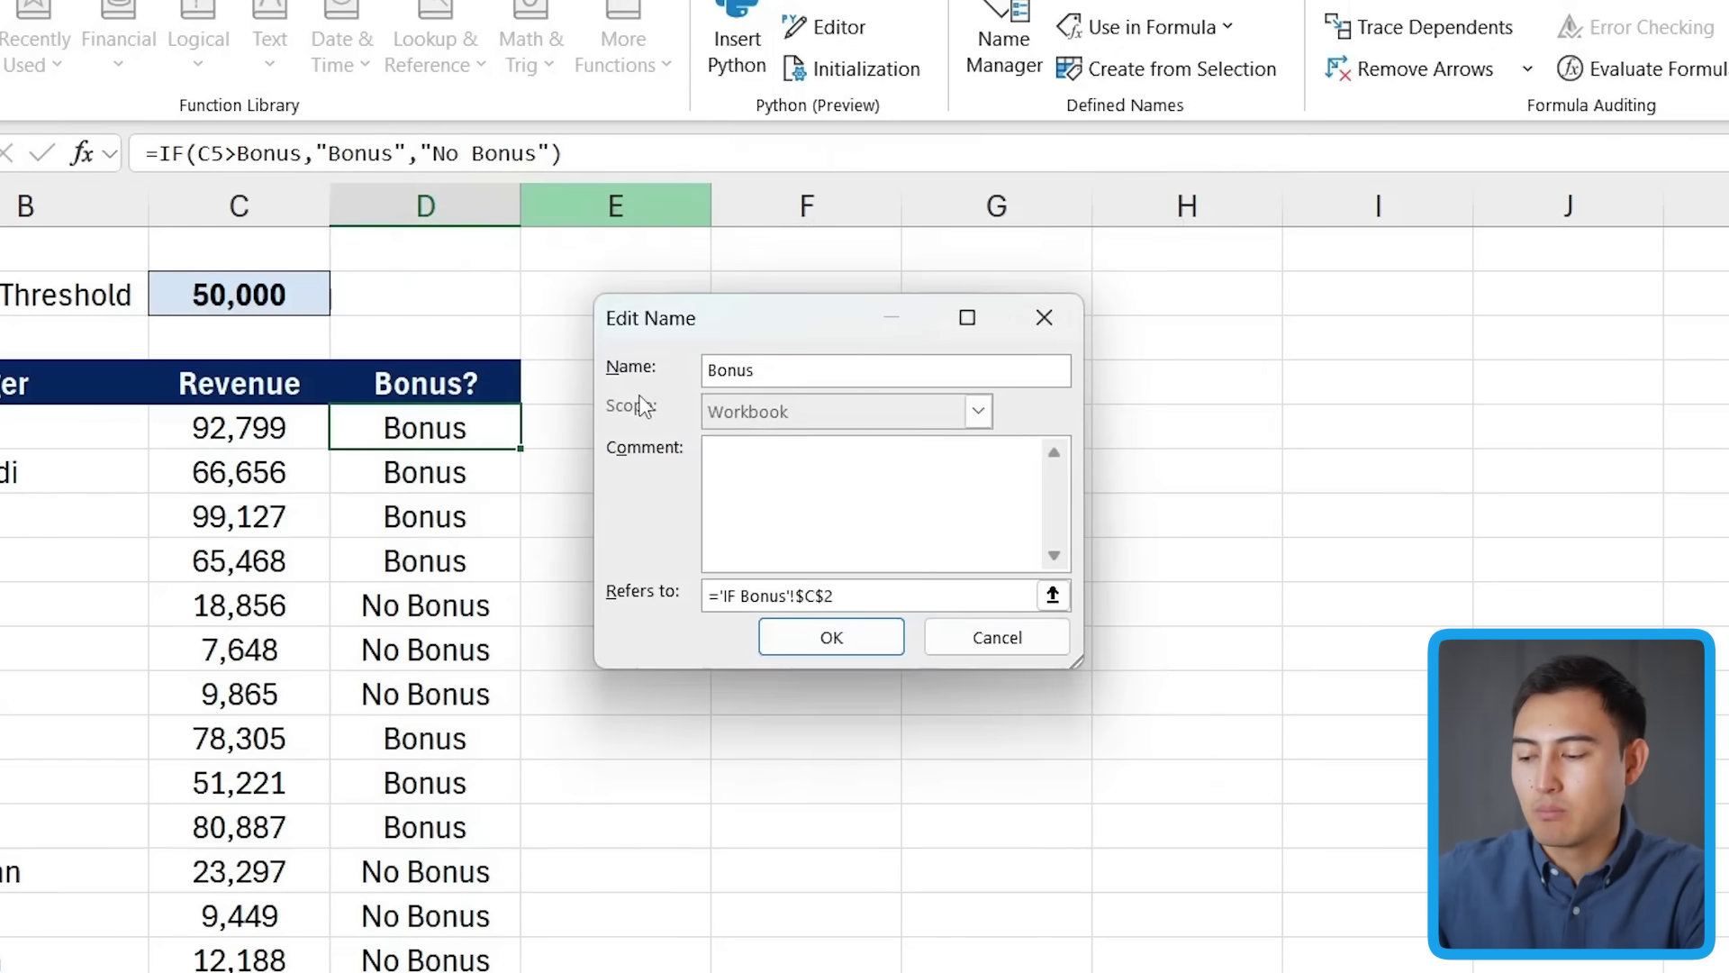
{"action": "type", "text": "_Threshold"}
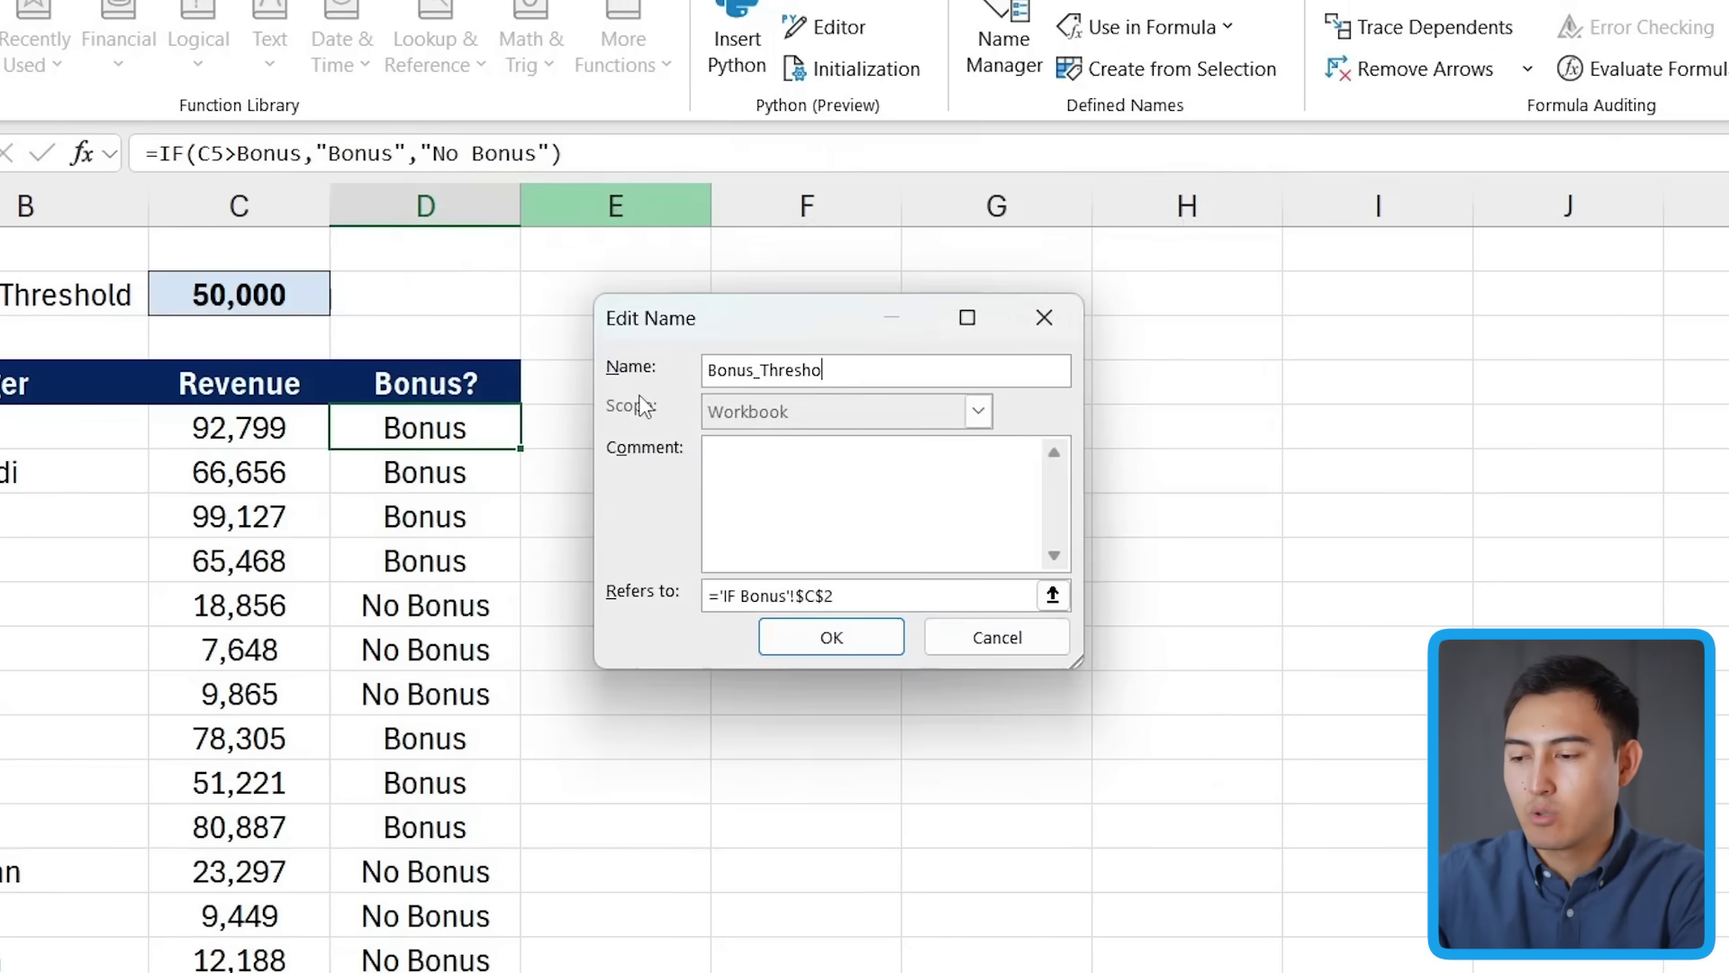
{"action": "left_click", "coordinate": [822, 637]}
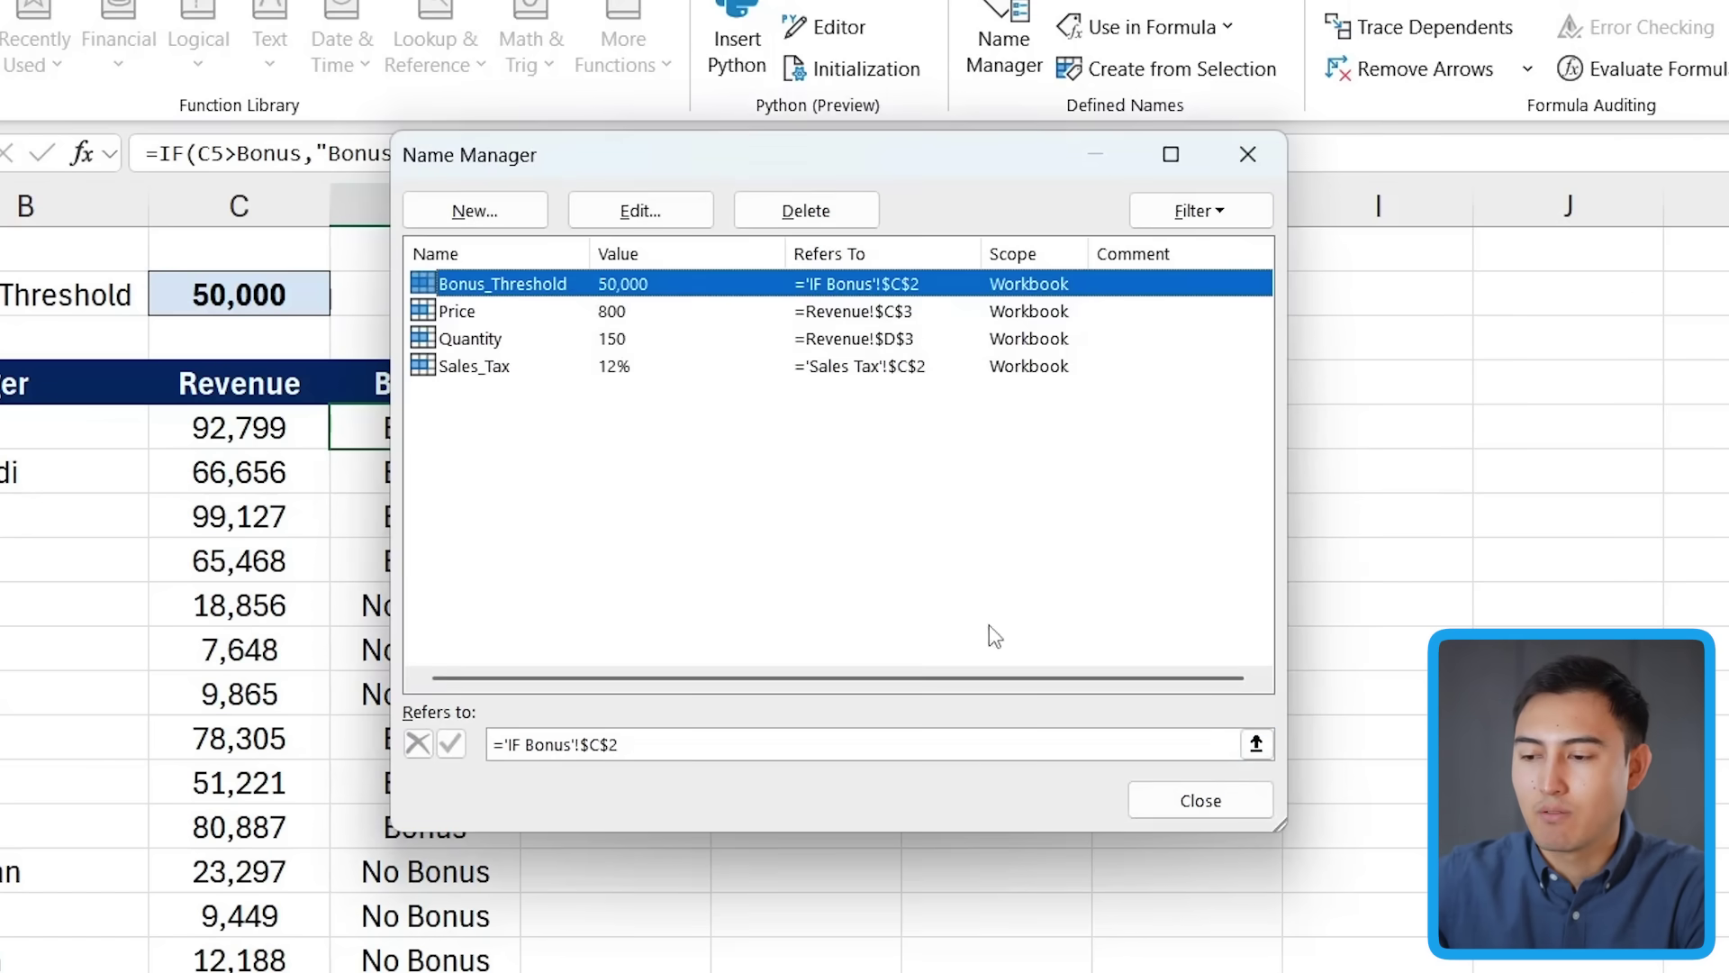
{"action": "left_click", "coordinate": [1199, 800]}
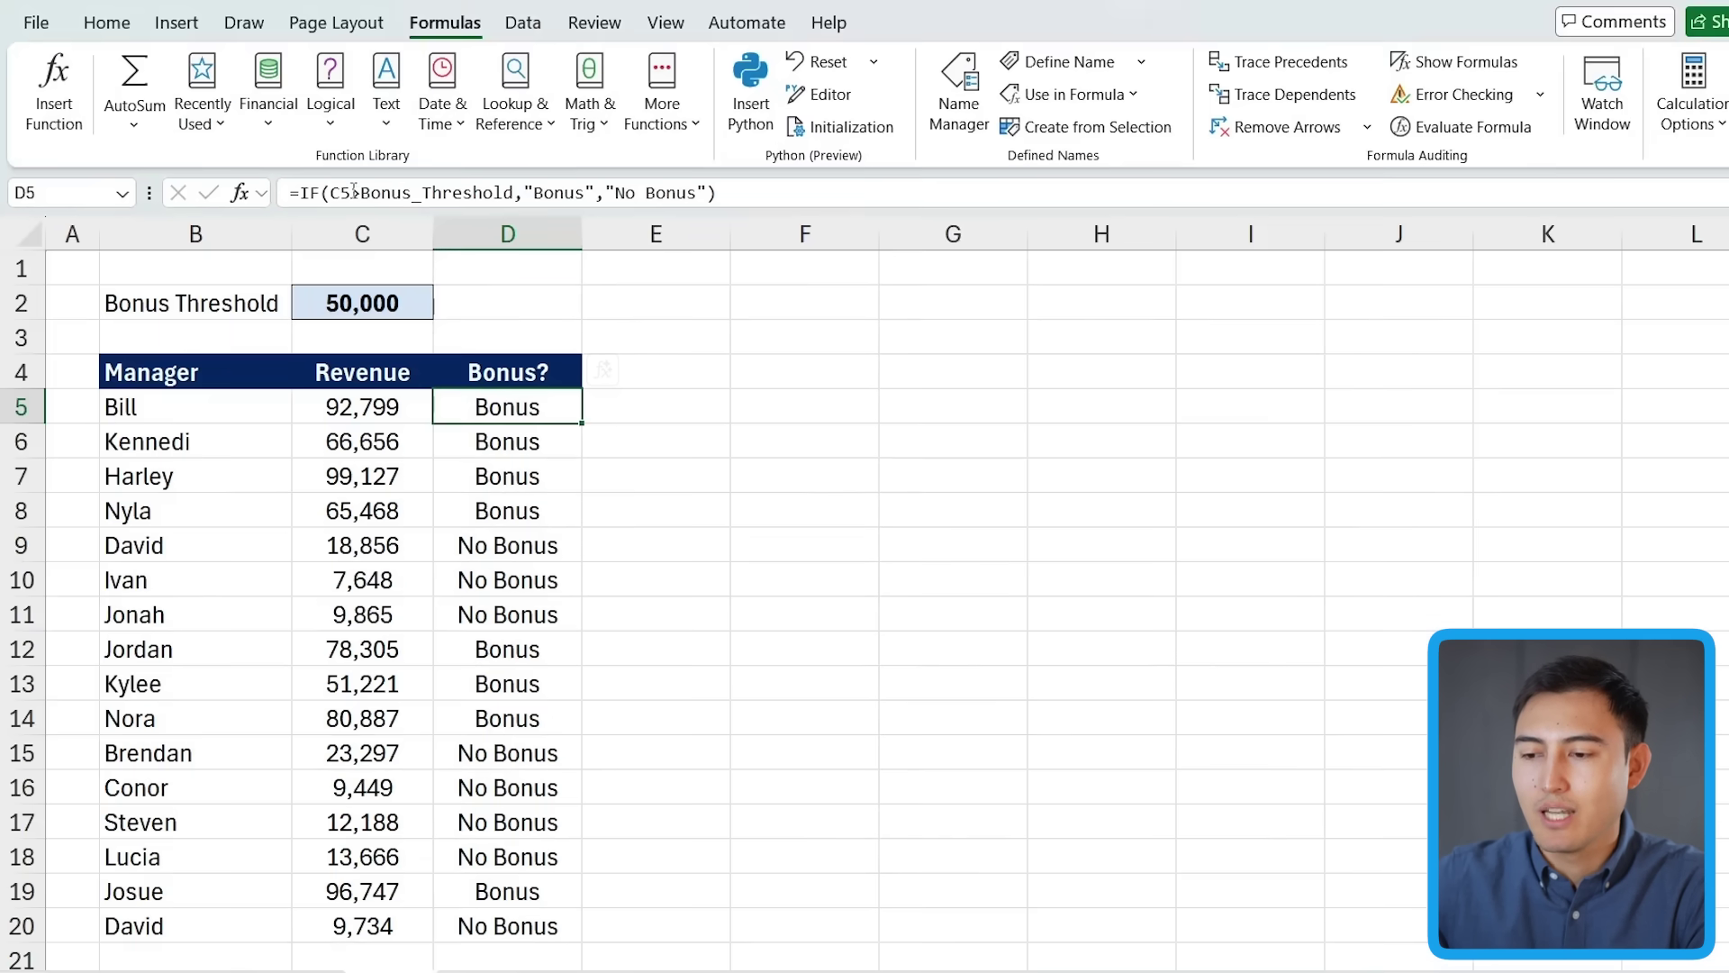
- Check that D5's formula now references Bonus_Threshold, leaving it unchanged
{"action": "left_click", "coordinate": [393, 187]}
{"action": "double_click", "coordinate": [394, 187]}
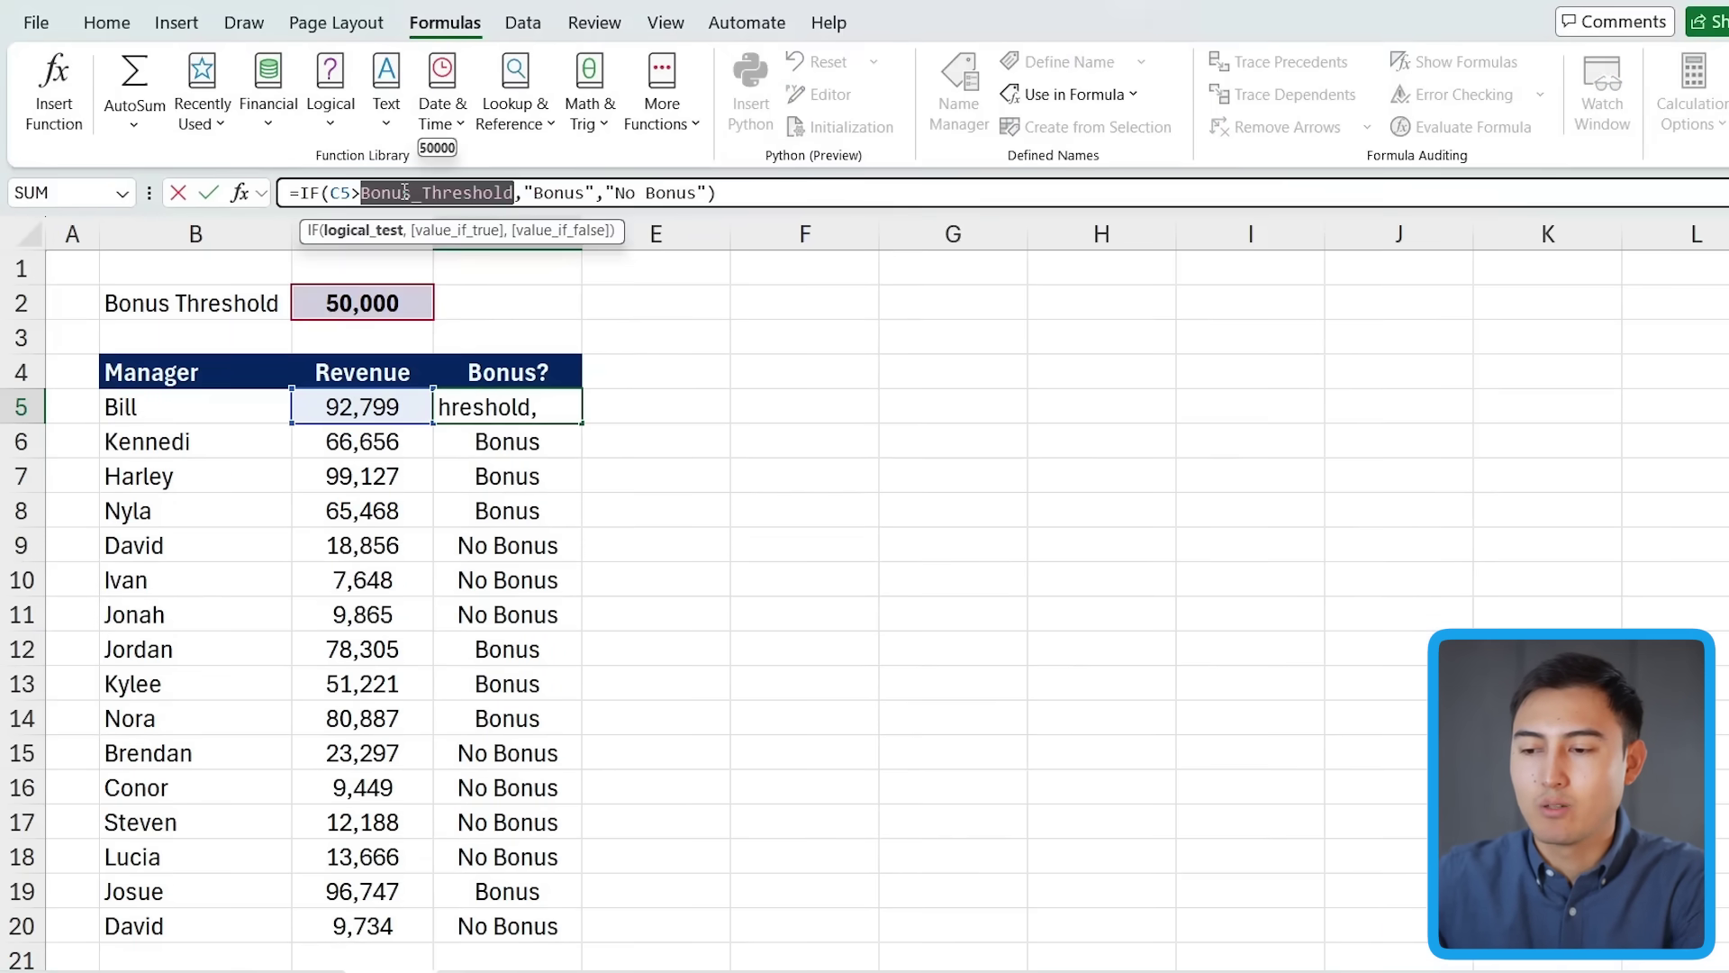
{"action": "key", "text": "Escape"}
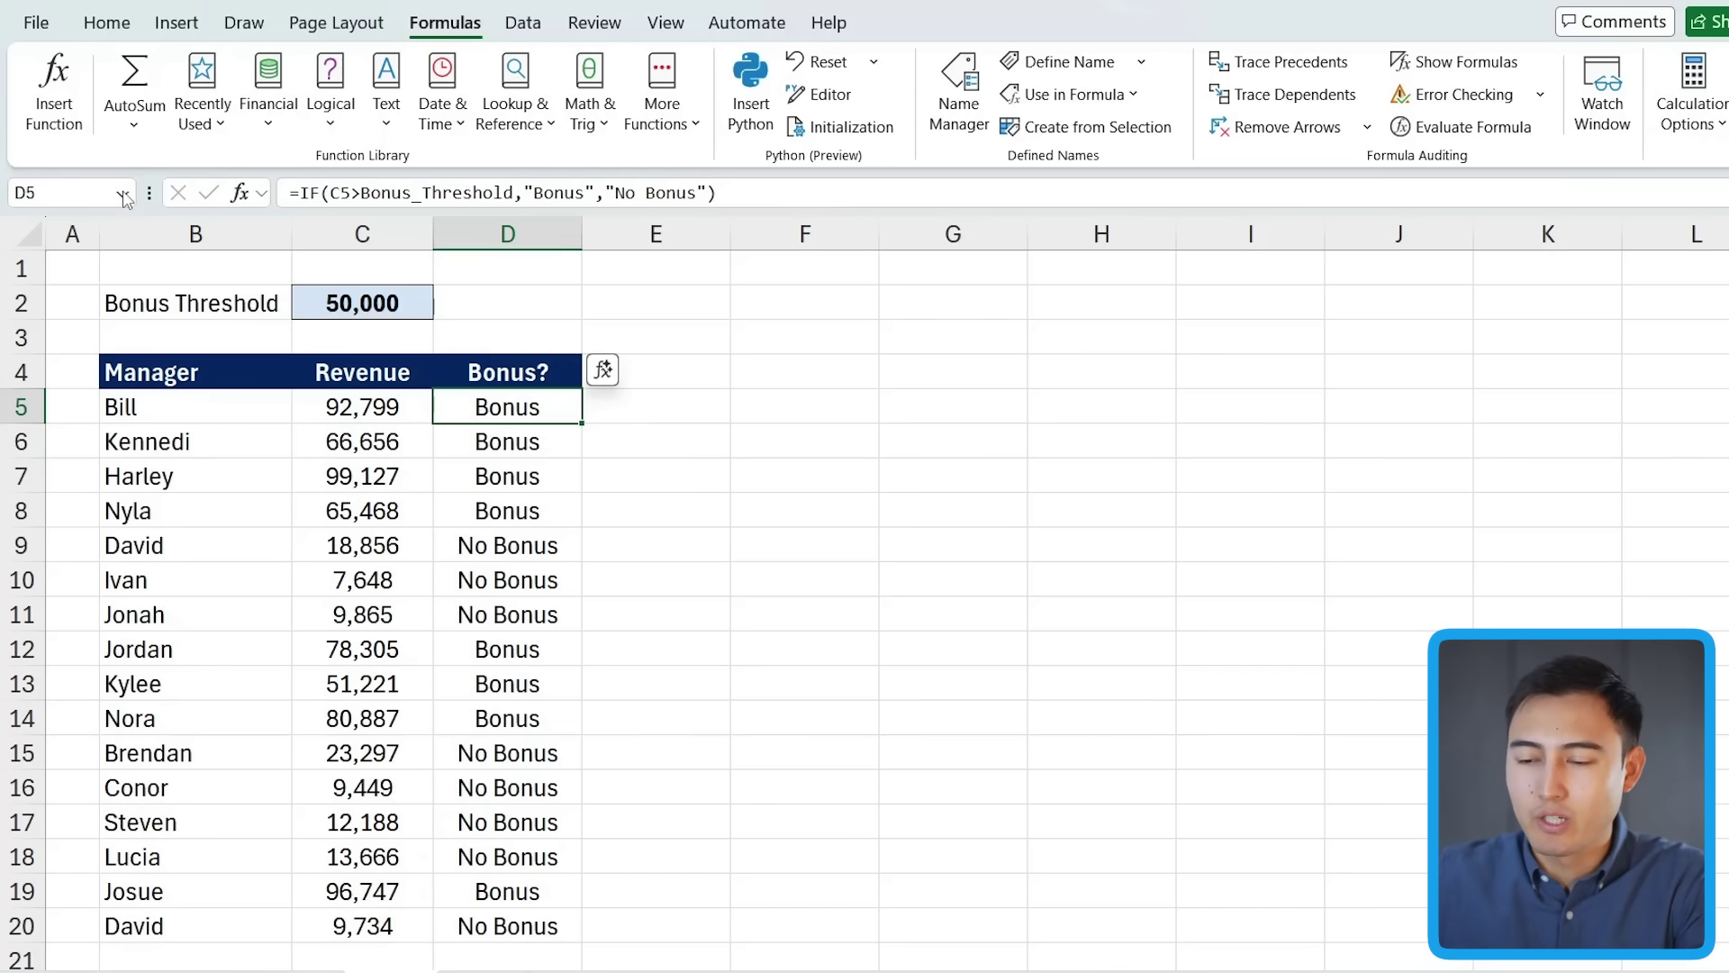
- Review the names Bonus_Threshold, Price, Quantity and Sales_Tax in the Name Box list and Name Manager
{"action": "left_click", "coordinate": [126, 195]}
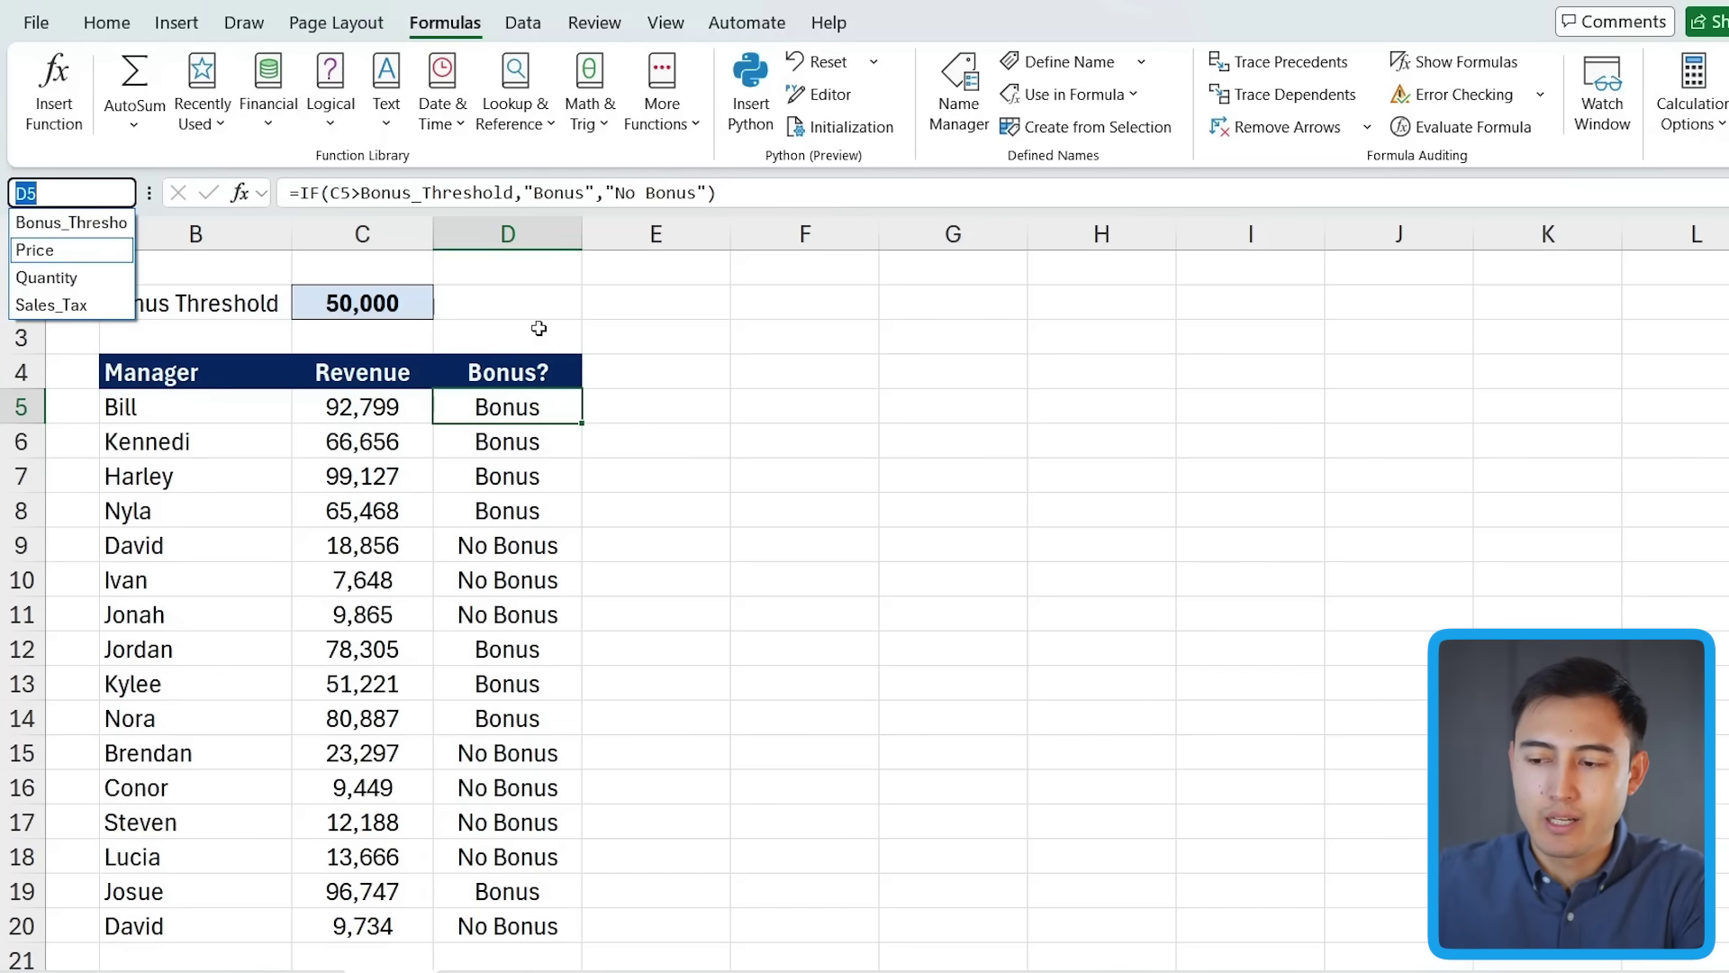
{"action": "key", "text": "Escape"}
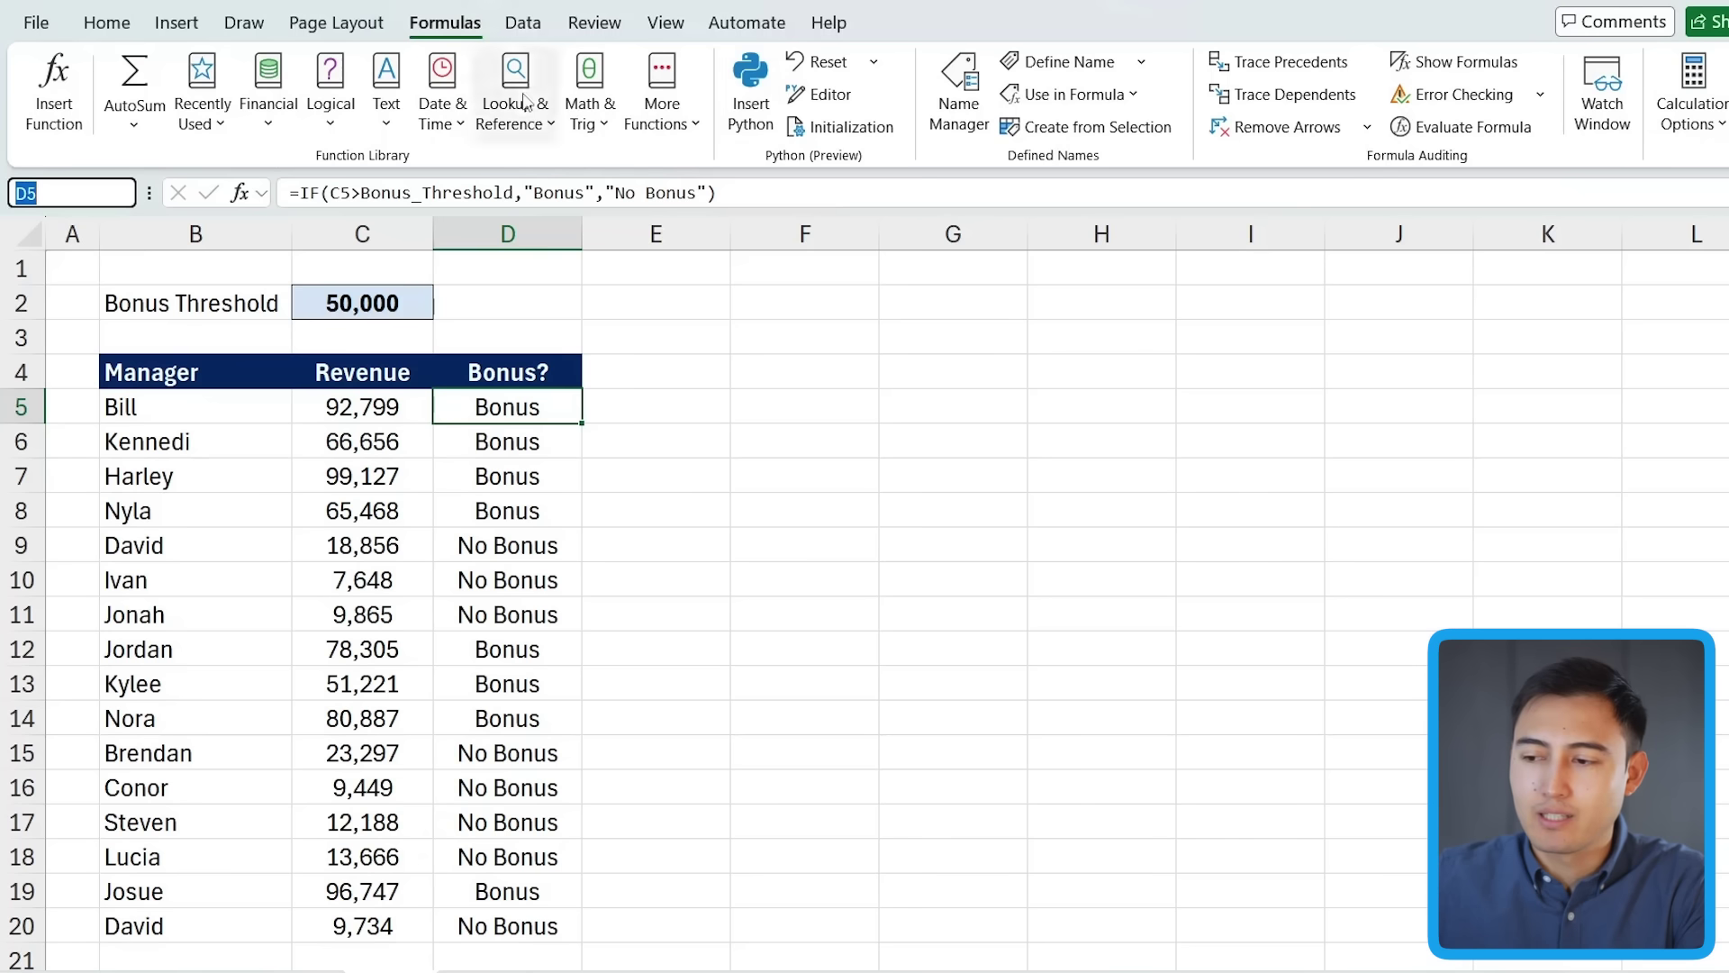
{"action": "left_click", "coordinate": [959, 83]}
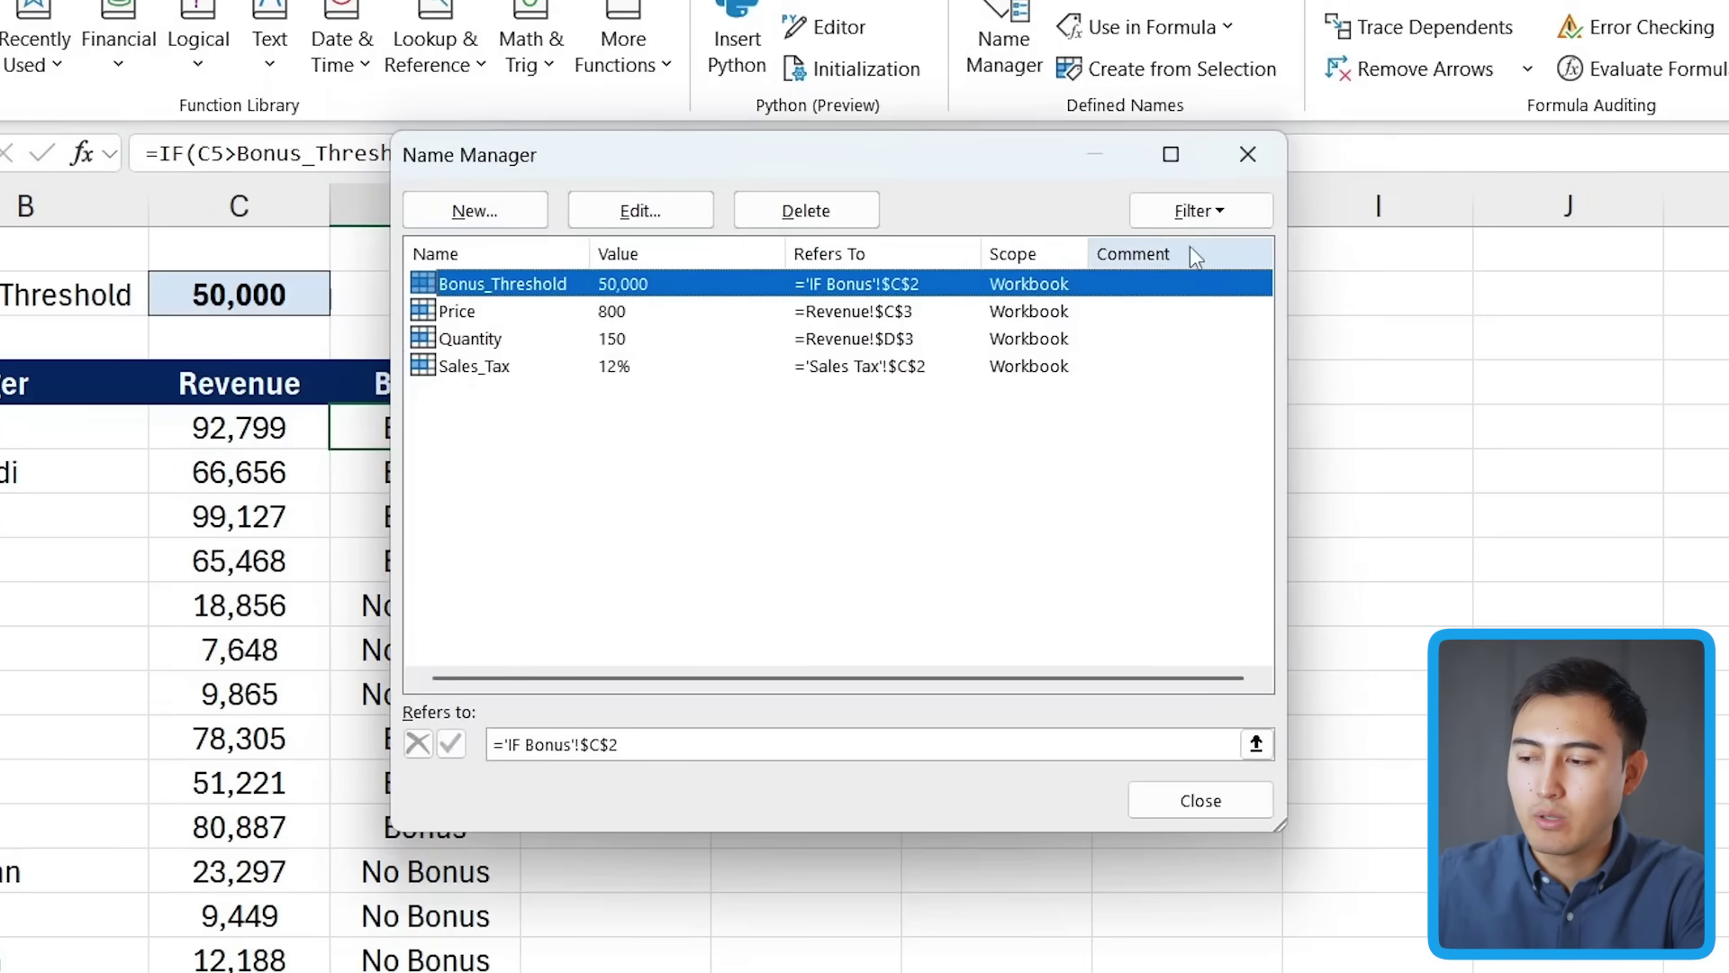
{"action": "left_click", "coordinate": [1207, 207]}
{"action": "left_click", "coordinate": [1207, 207]}
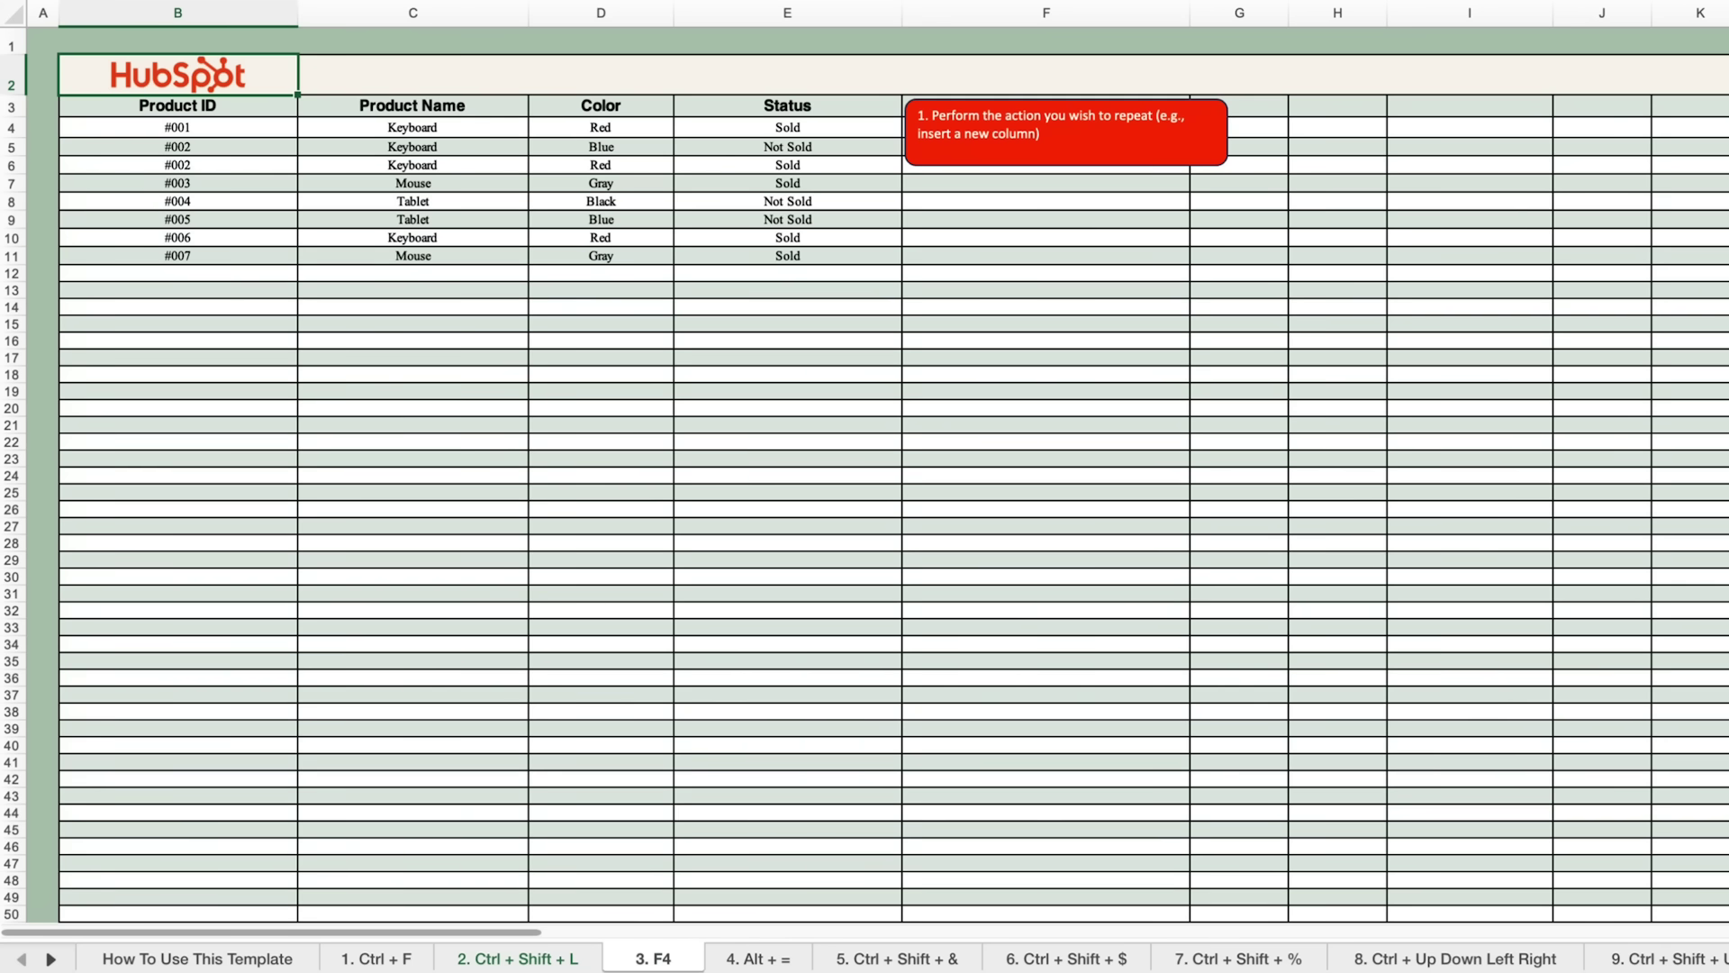
- Advance through the 4. Alt + = and 5. Ctrl + Shift + & sheets to 6. Ctrl + Shift + $
{"action": "key", "text": "ctrl+Page_Down"}
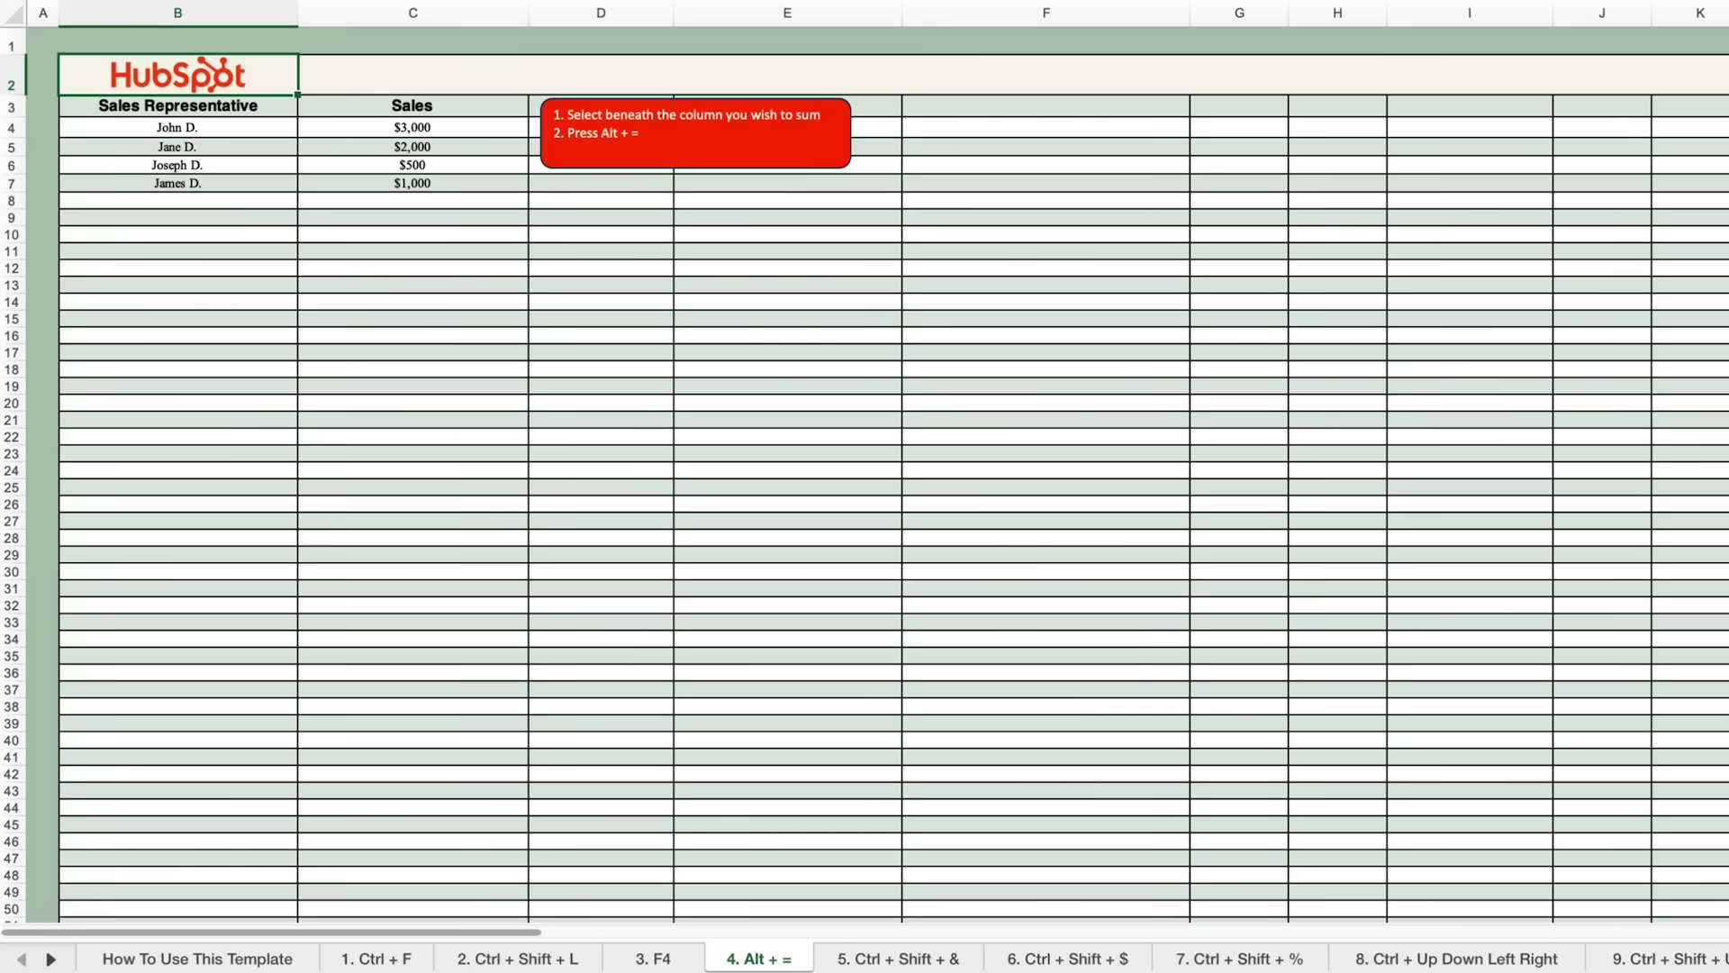
{"action": "key", "text": "ctrl+Page_Down"}
{"action": "key", "text": "ctrl+Page_Down"}
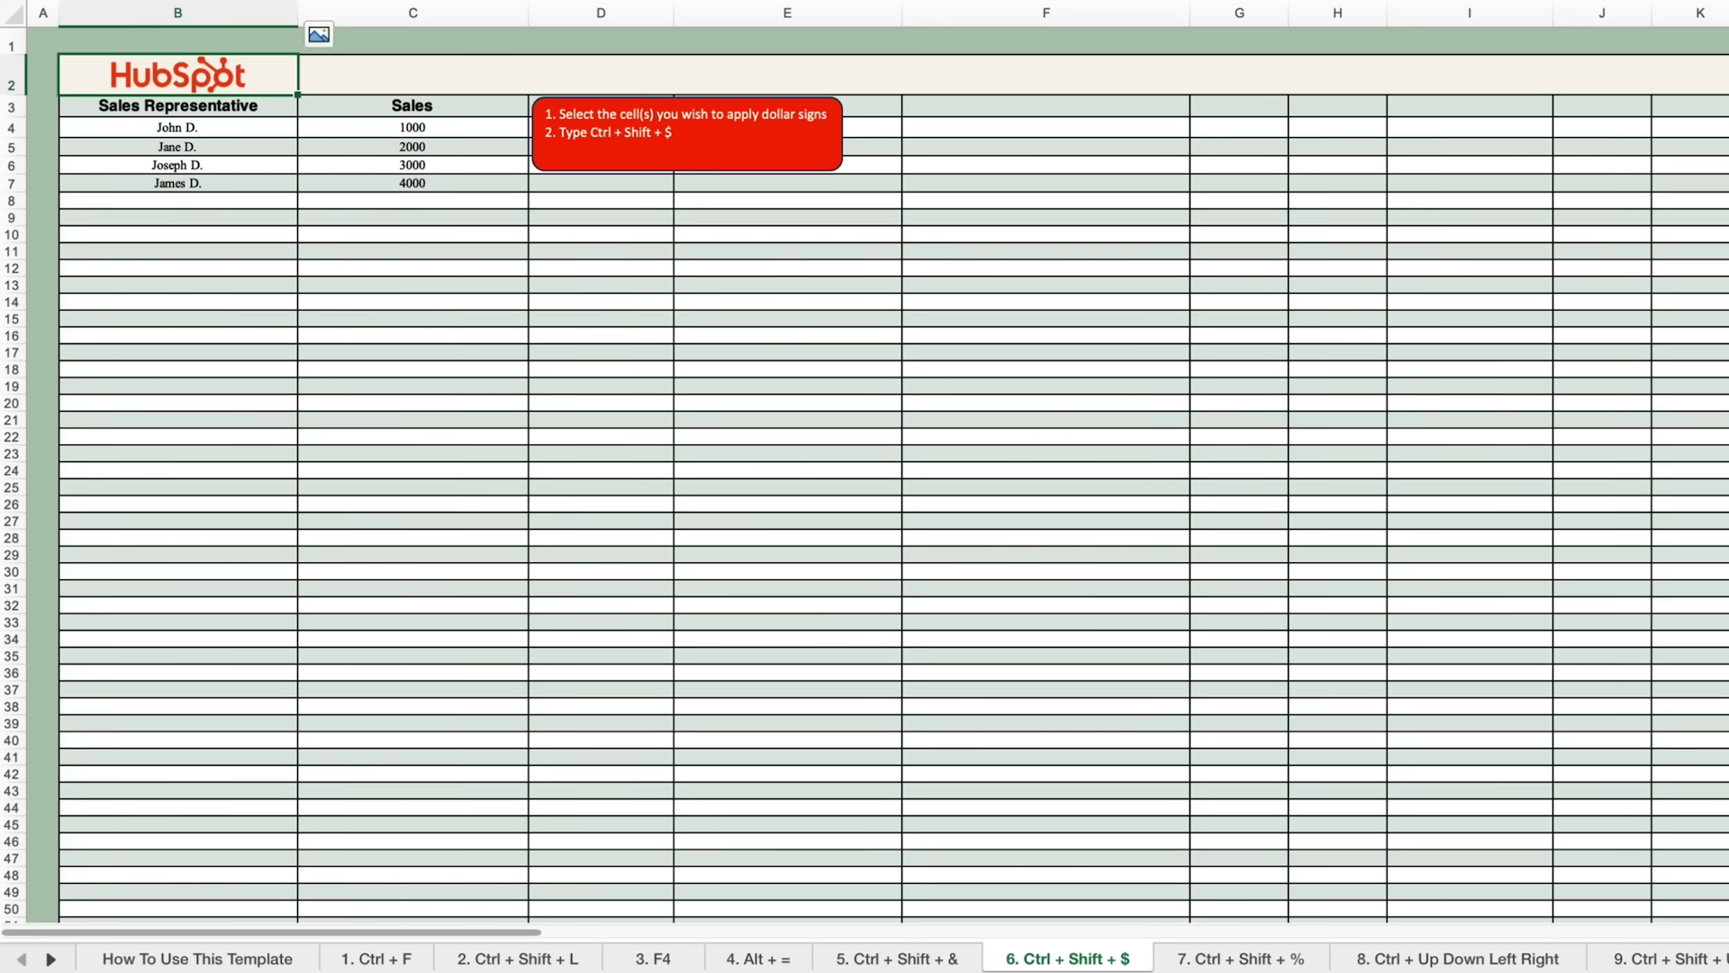
{"action": "key", "text": "ctrl+Page_Down"}
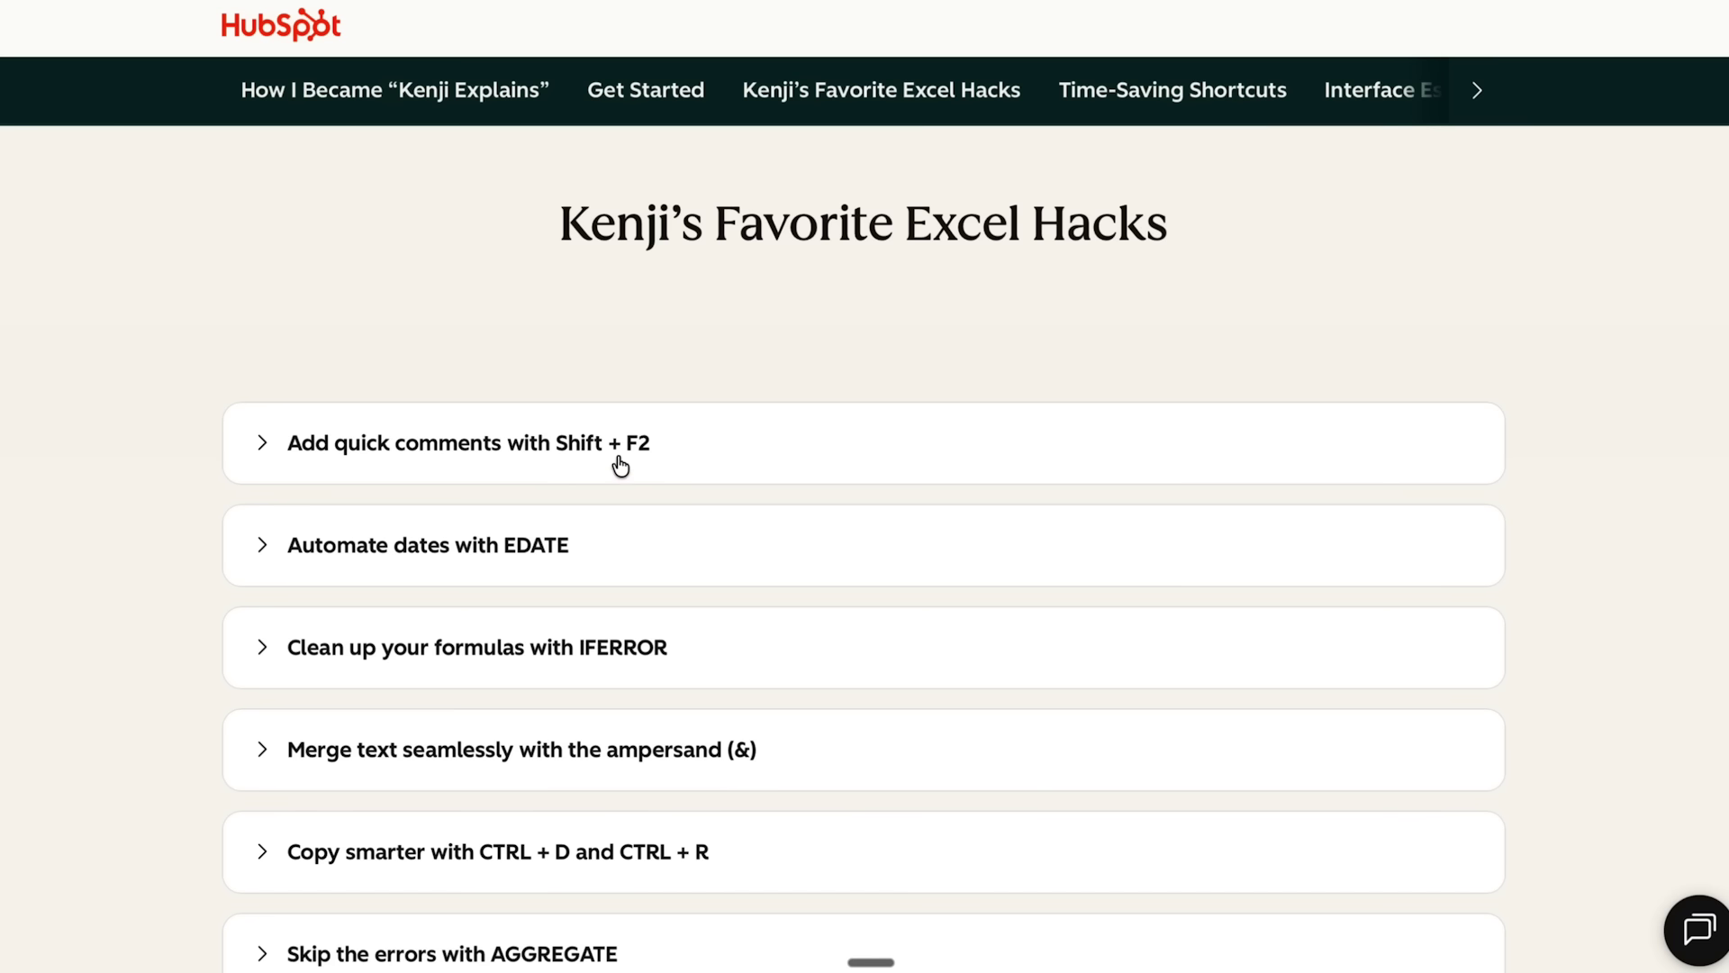
- Expand the 'Add quick comments with Shift + F2' hack on Kenji's Favorite Excel Hacks page
{"action": "left_click", "coordinate": [621, 465]}
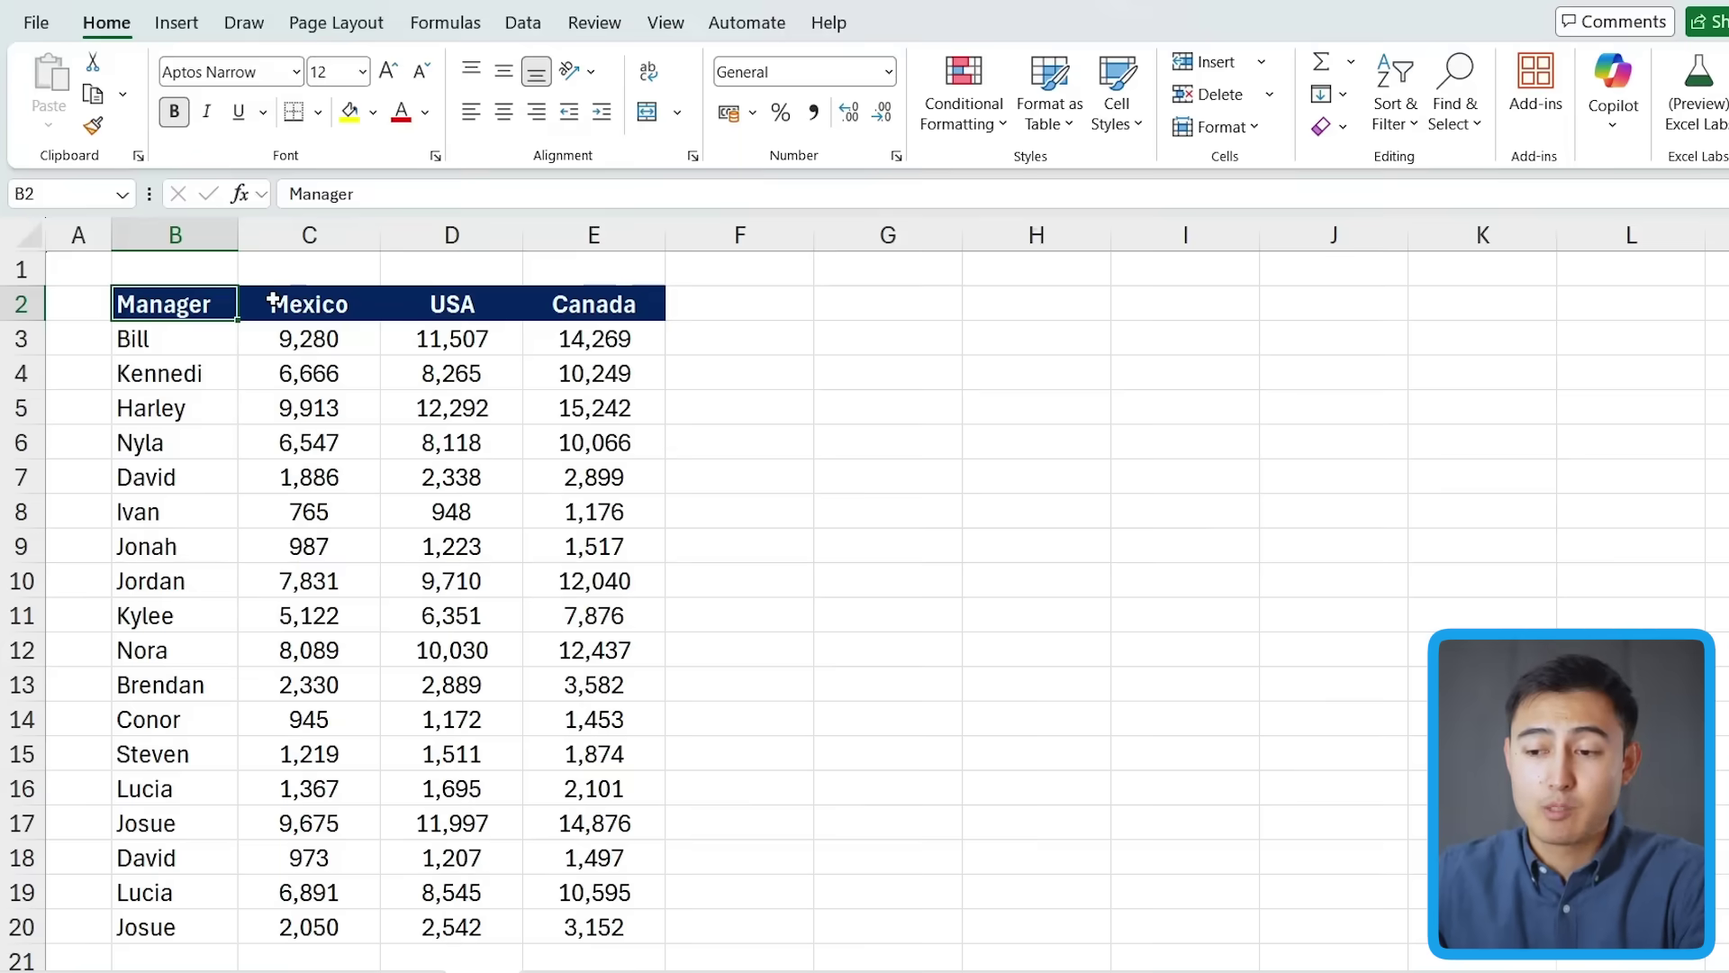
- Select the Mexico, USA and Canada columns of figures, ending back on the Manager header
{"action": "left_click", "coordinate": [273, 302]}
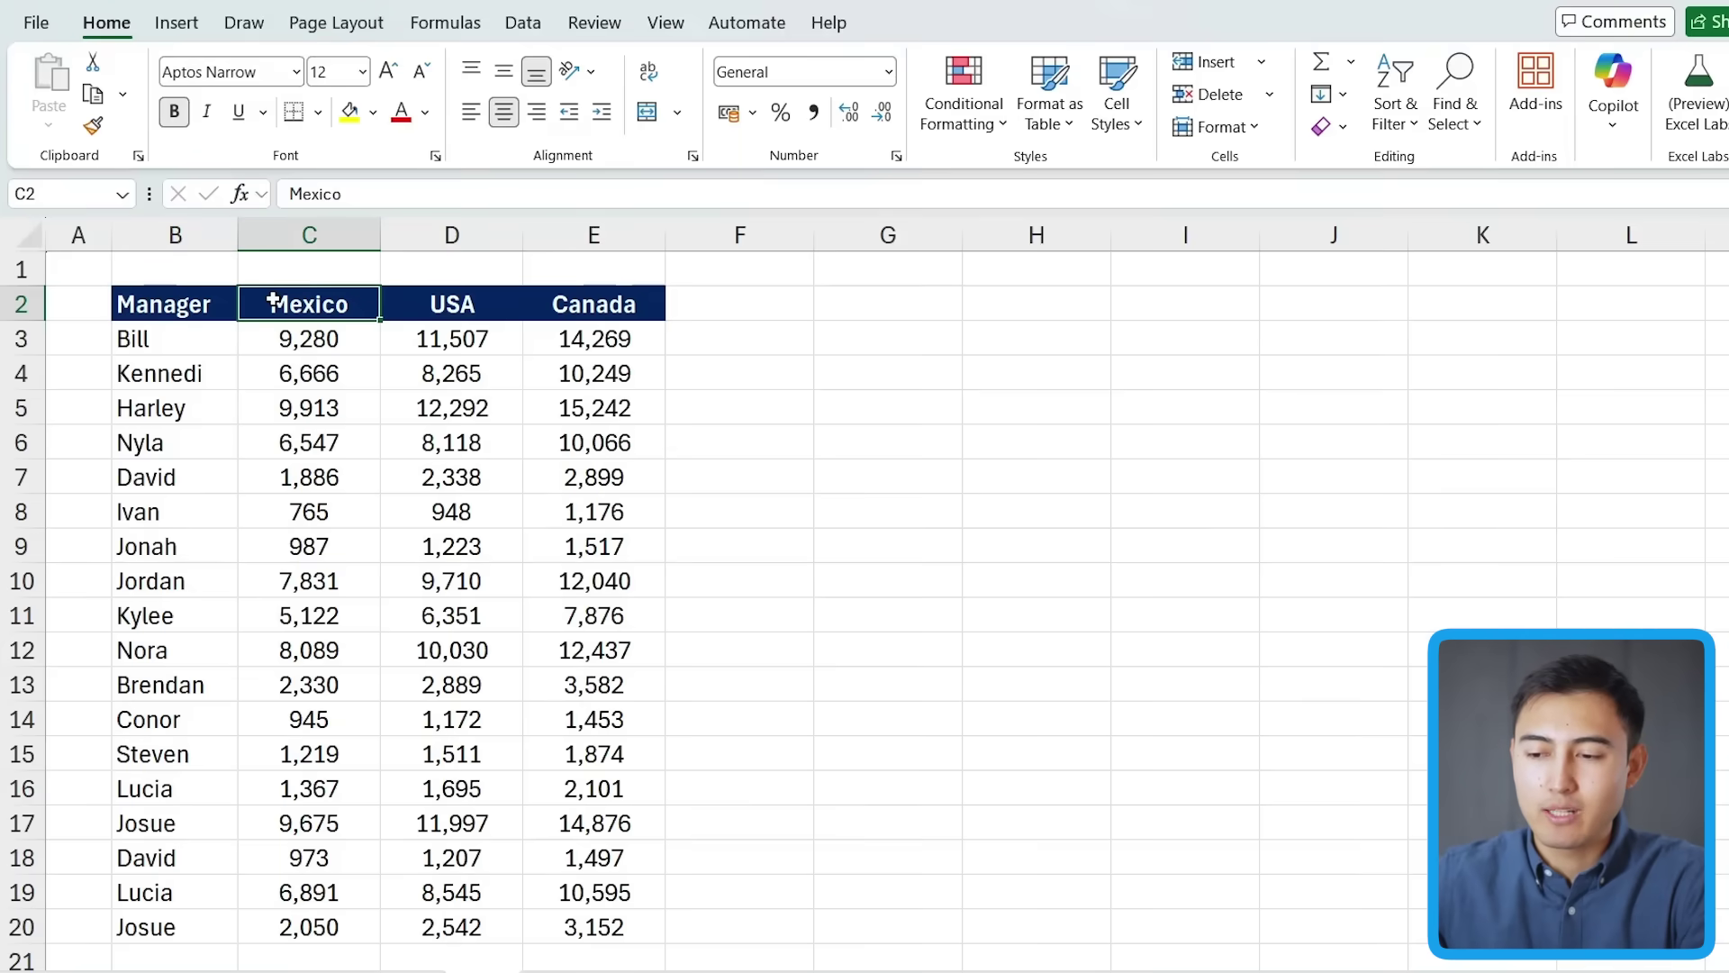
{"action": "key", "text": "ctrl+shift+Down"}
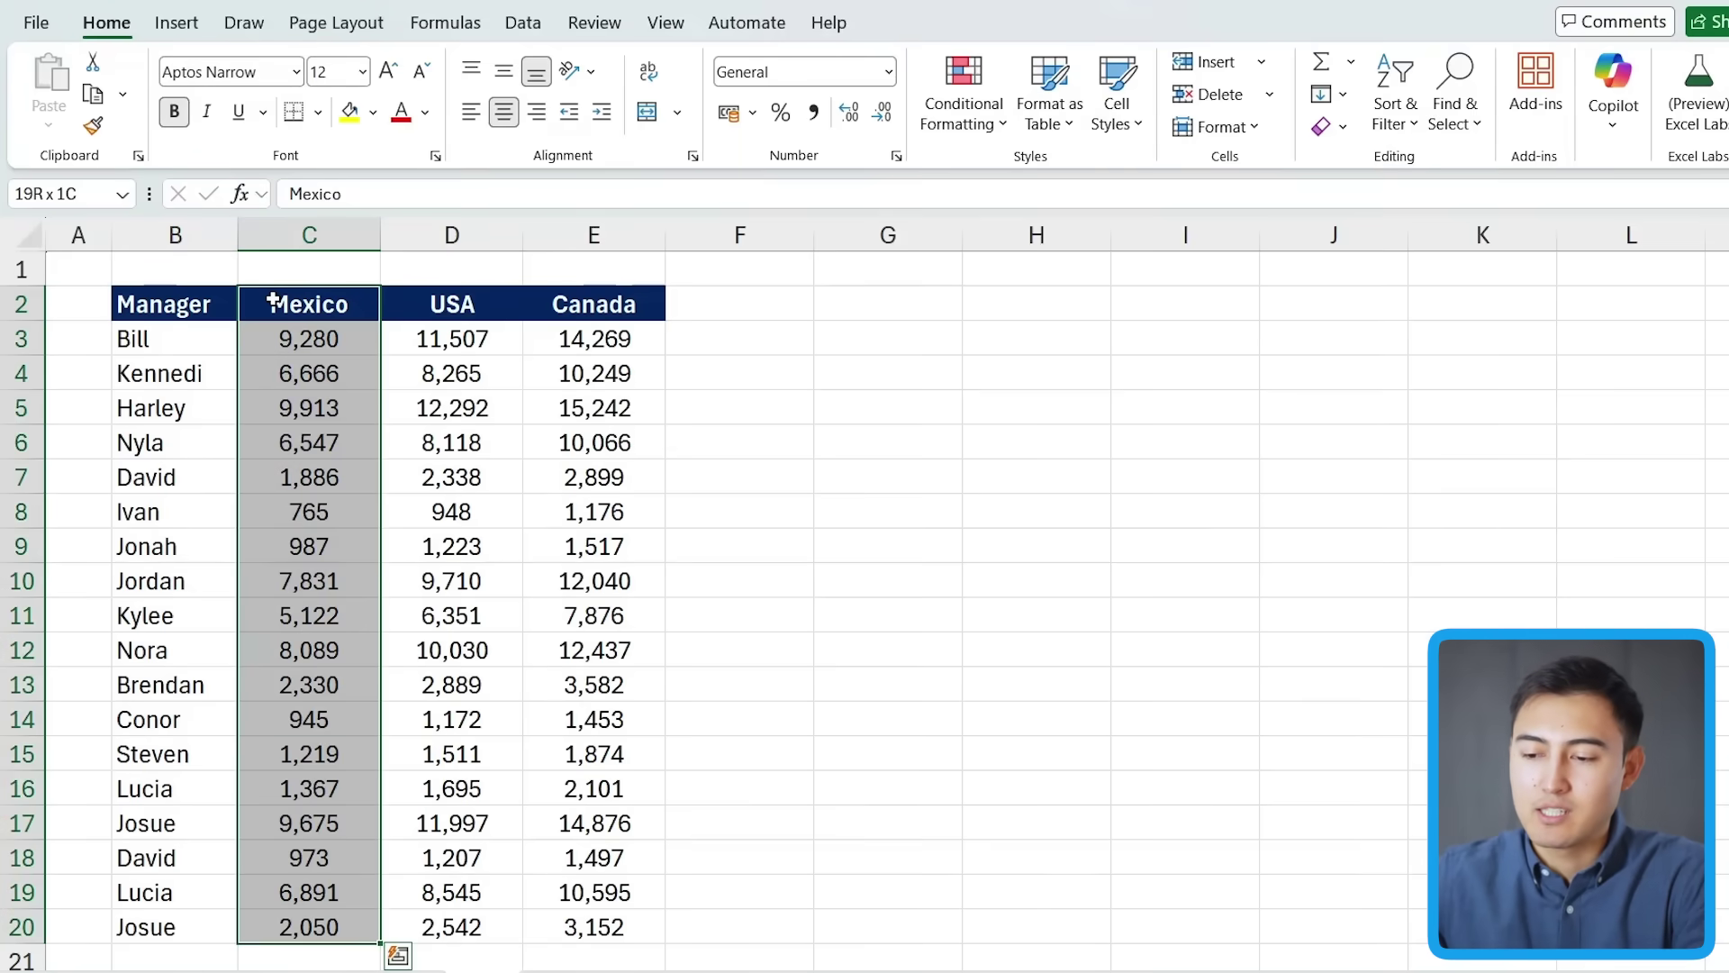
{"action": "key", "text": "Right"}
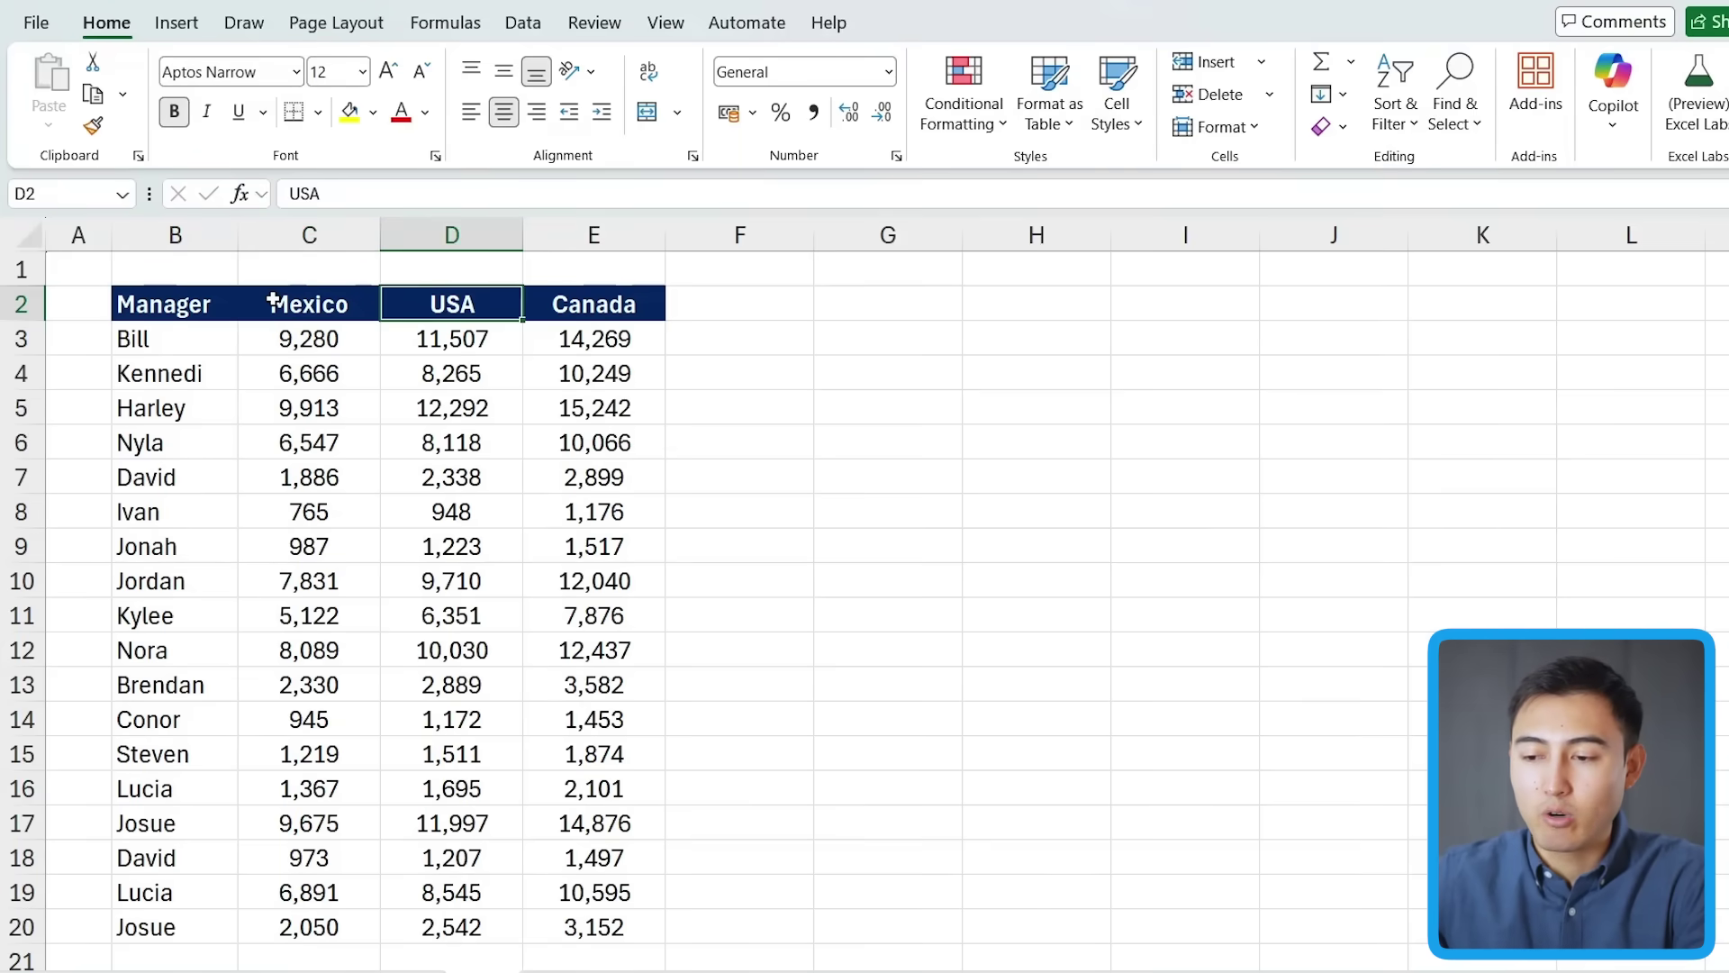
{"action": "key", "text": "ctrl+shift+Down"}
{"action": "key", "text": "Right"}
{"action": "key", "text": "ctrl+shift+Down"}
{"action": "key", "text": "Left"}
{"action": "key", "text": "Left"}
{"action": "key", "text": "Left"}
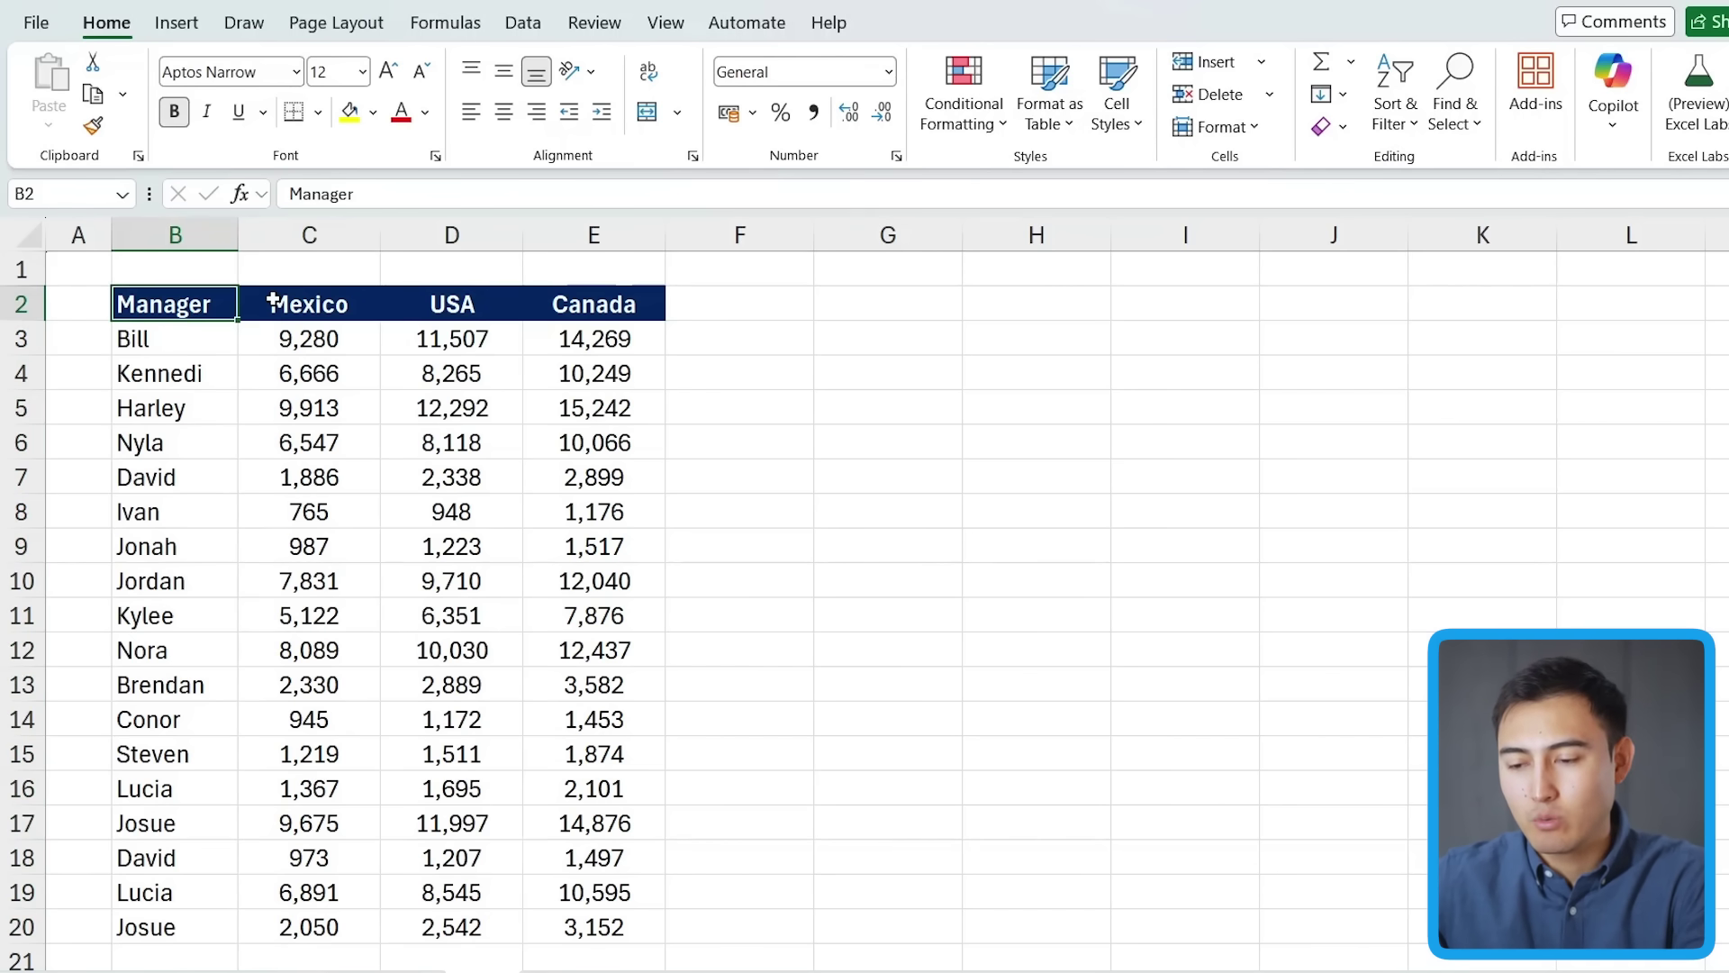
- Select the whole Manager table and start Formulas > Create from Selection
{"action": "key", "text": "ctrl+a"}
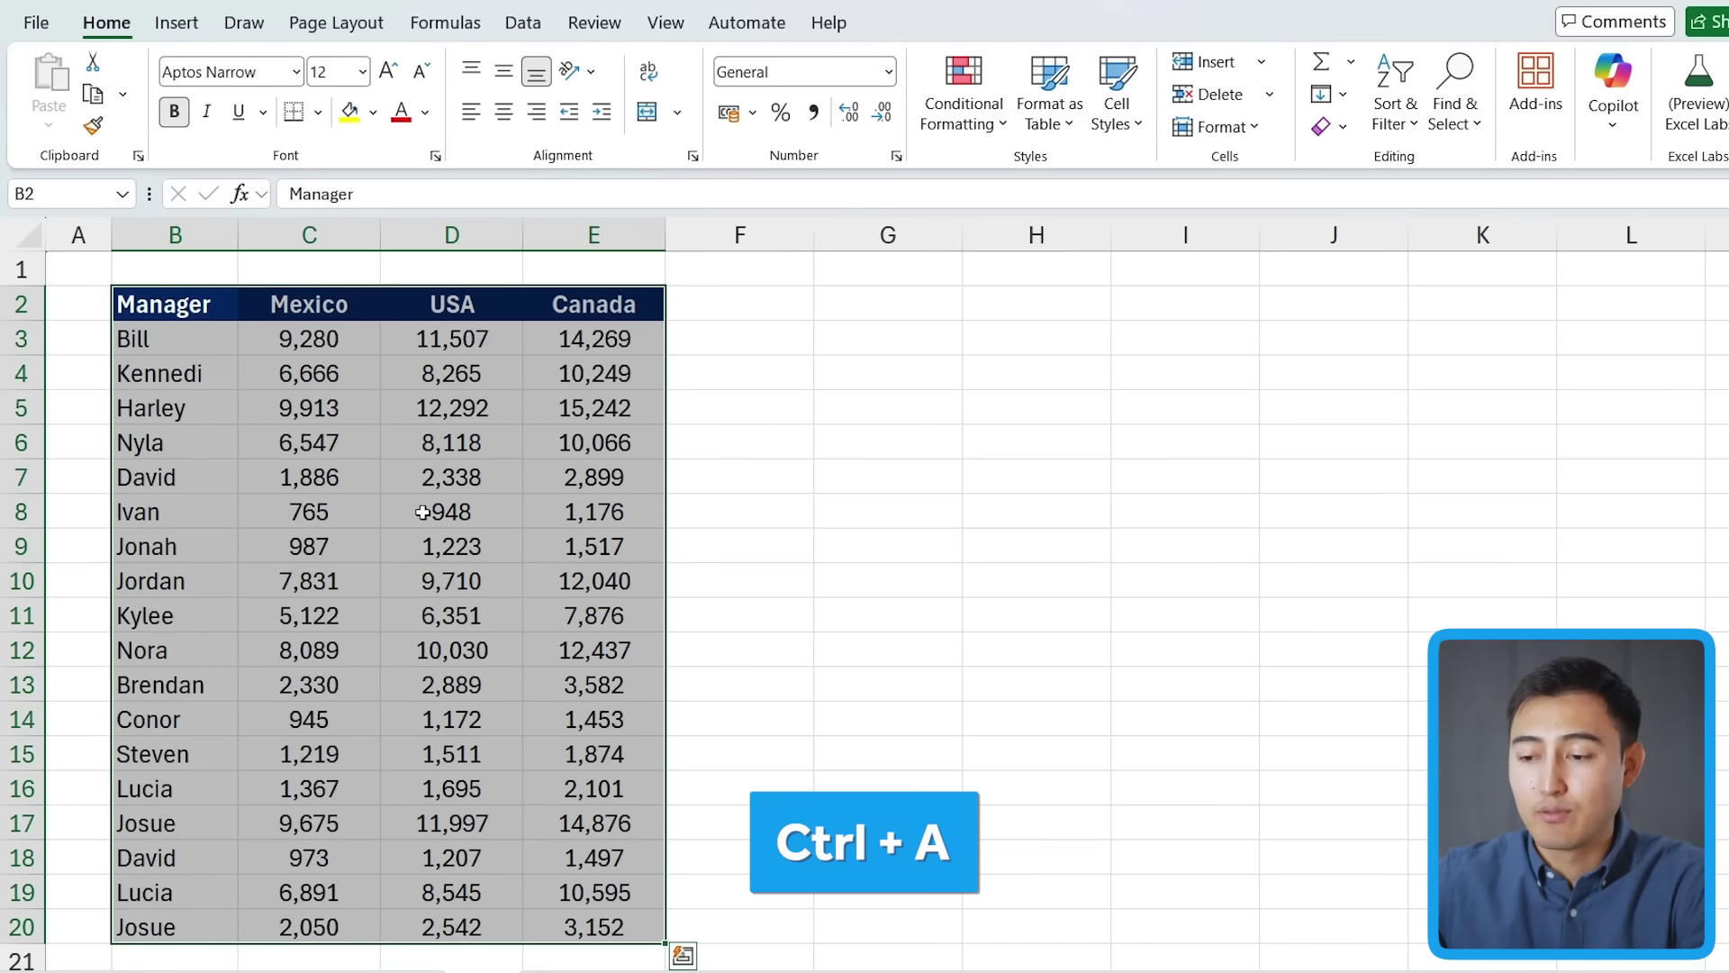
{"action": "left_click", "coordinate": [443, 24]}
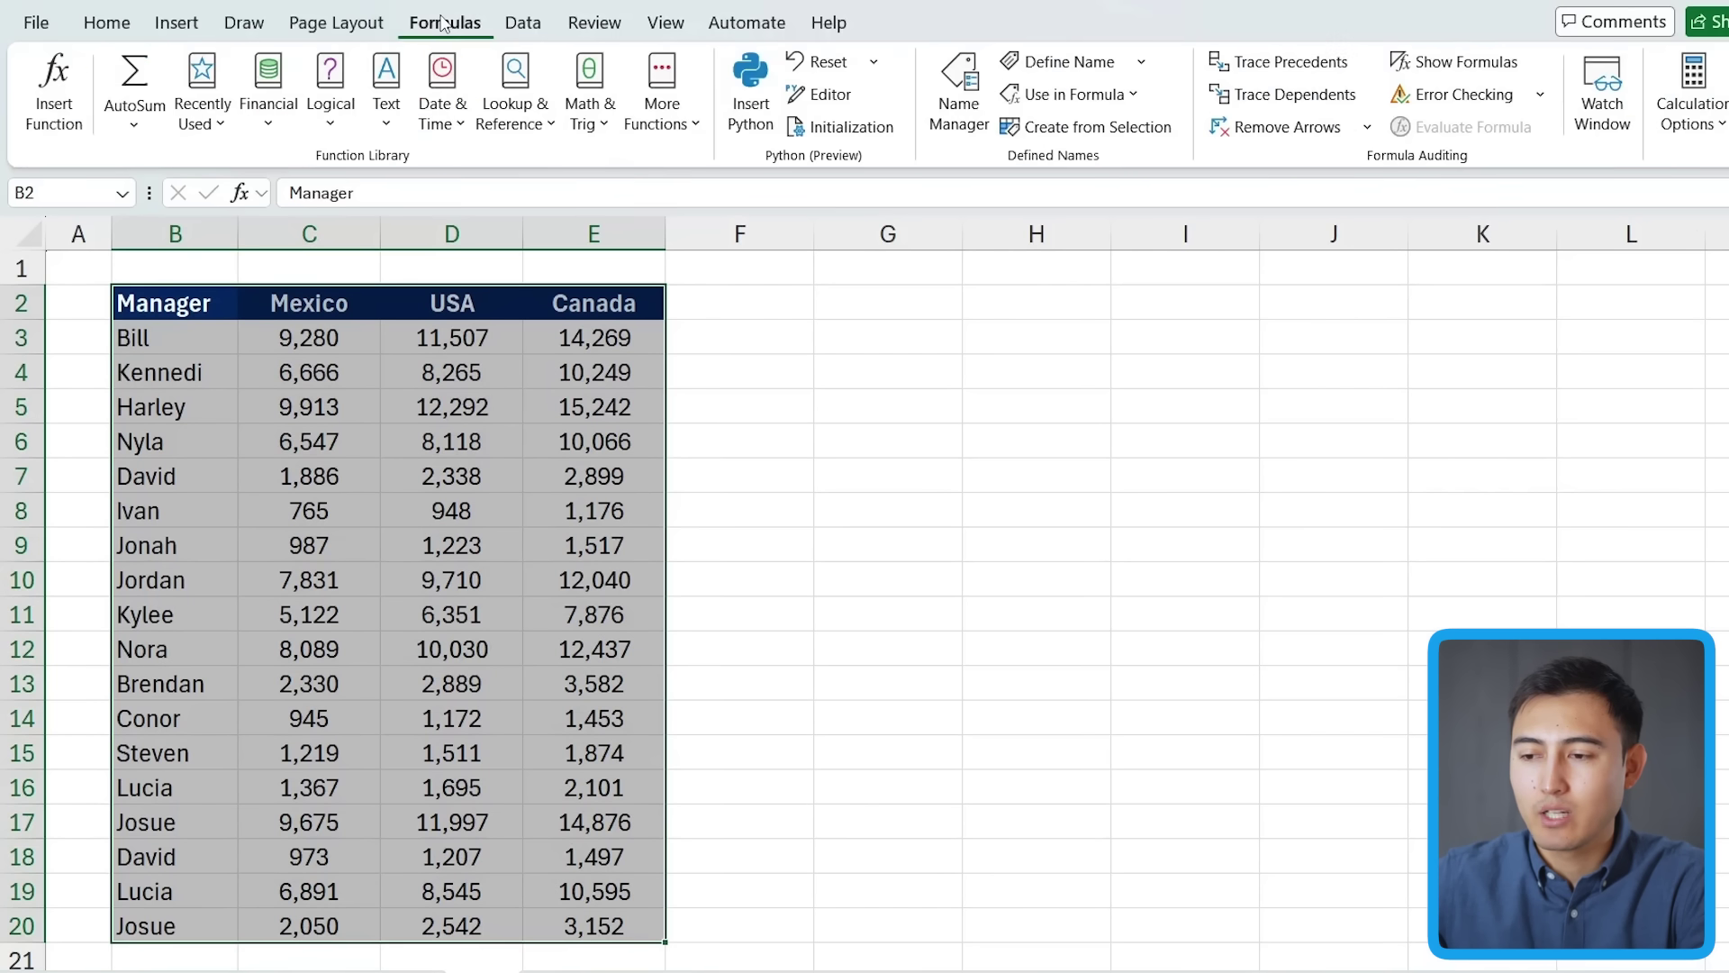
{"action": "left_click", "coordinate": [1077, 129]}
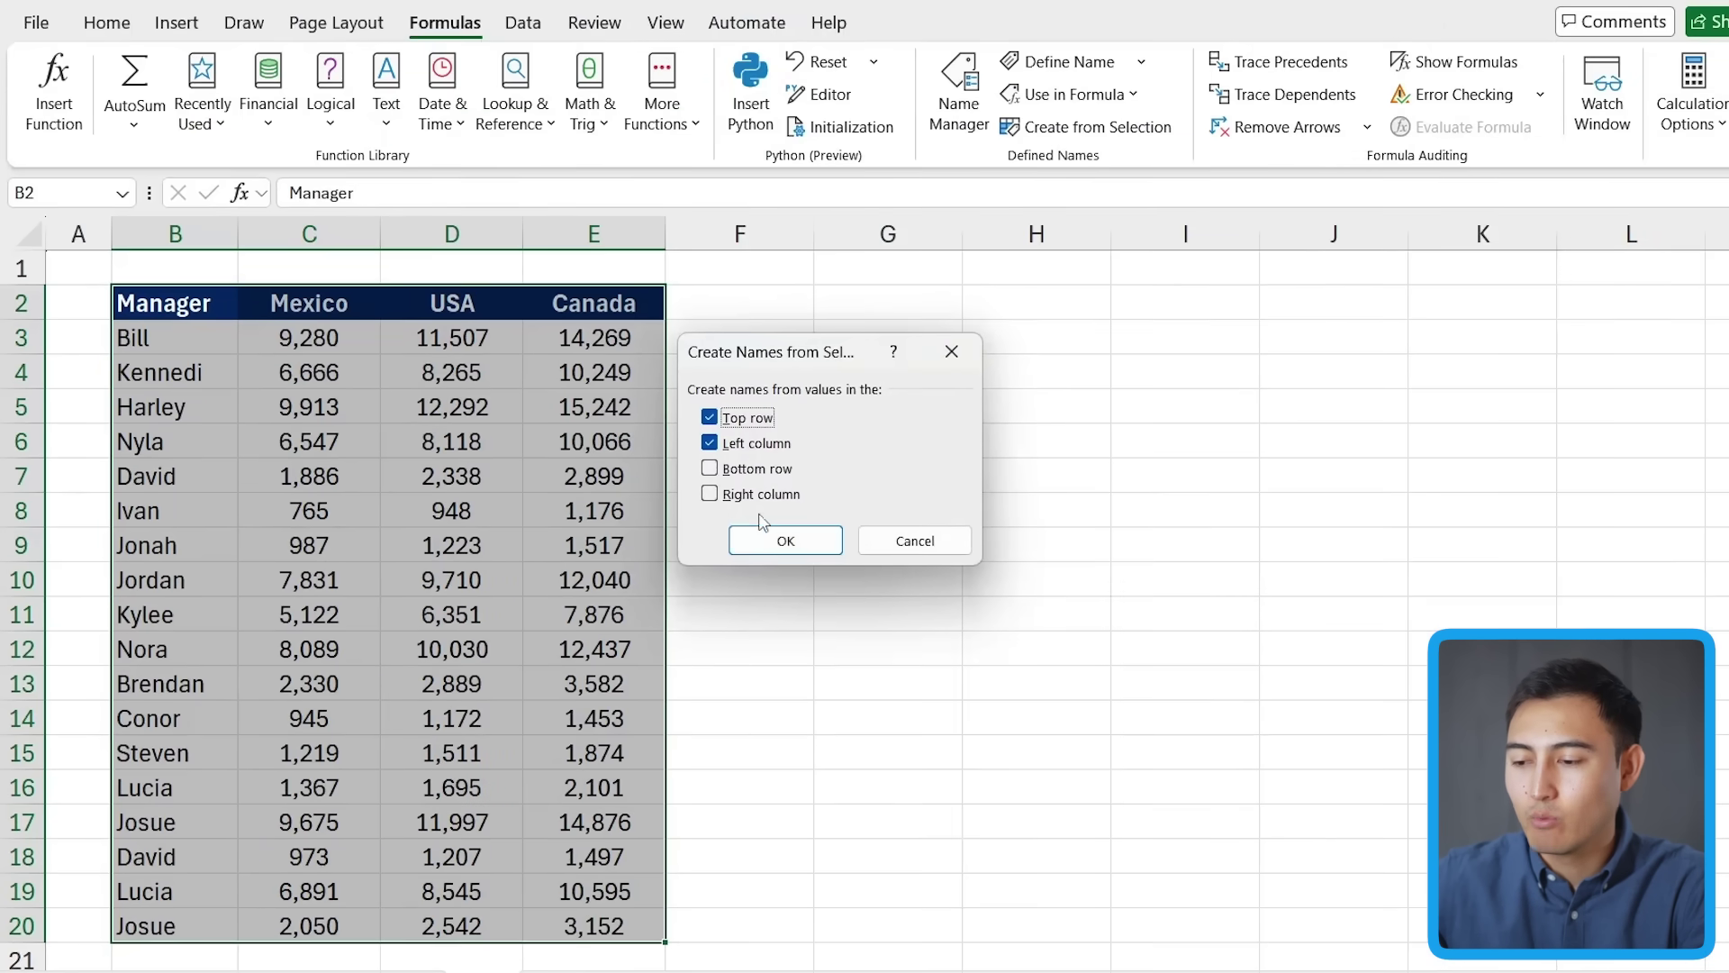
- Create names from the top row and left column, then test =Bill in G3 and clear it
{"action": "left_click", "coordinate": [785, 540]}
{"action": "left_click", "coordinate": [857, 346]}
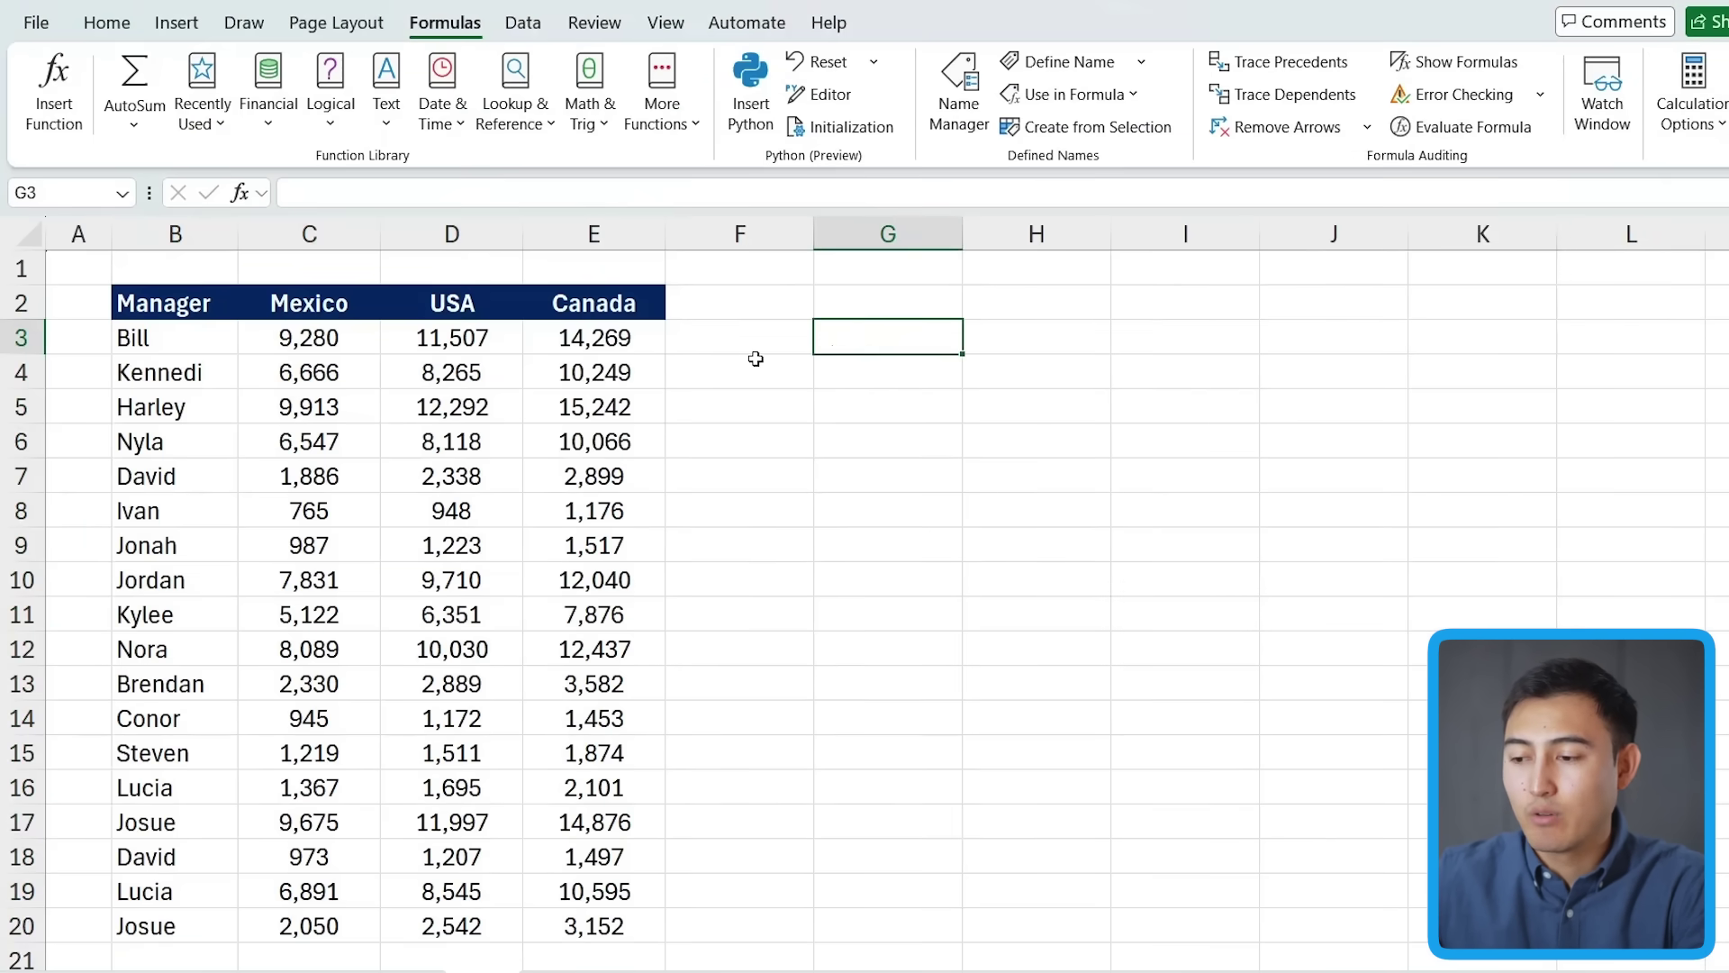
{"action": "type", "text": "=bil"}
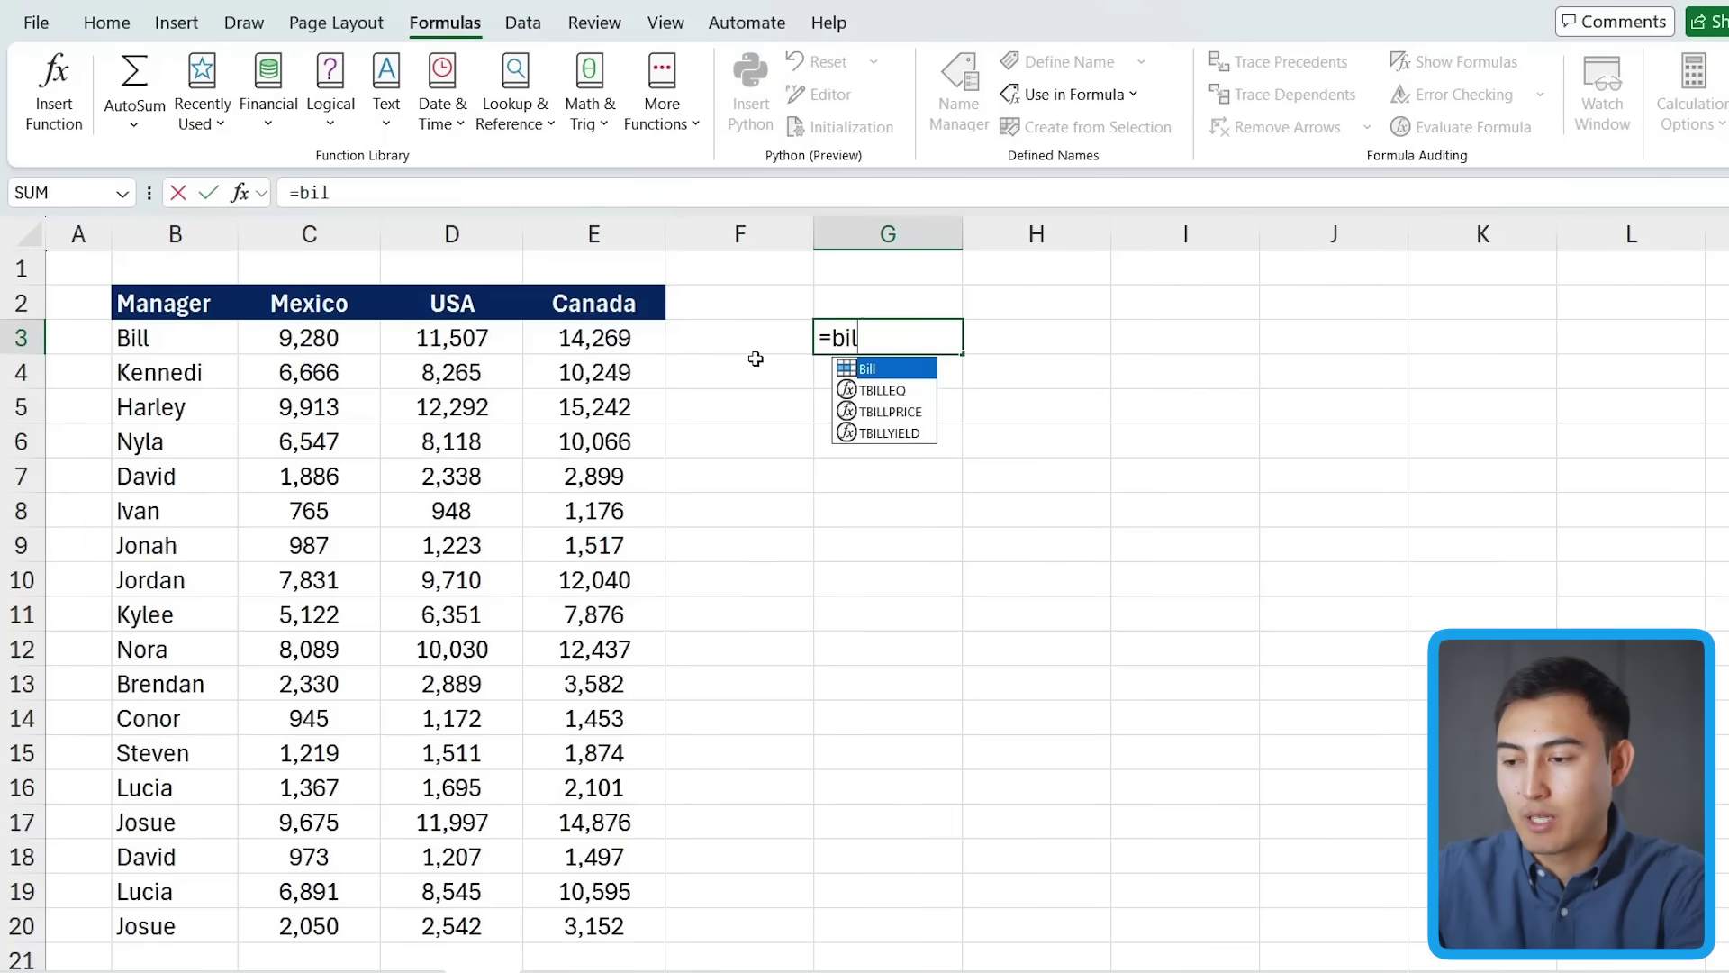
{"action": "key", "text": "Tab"}
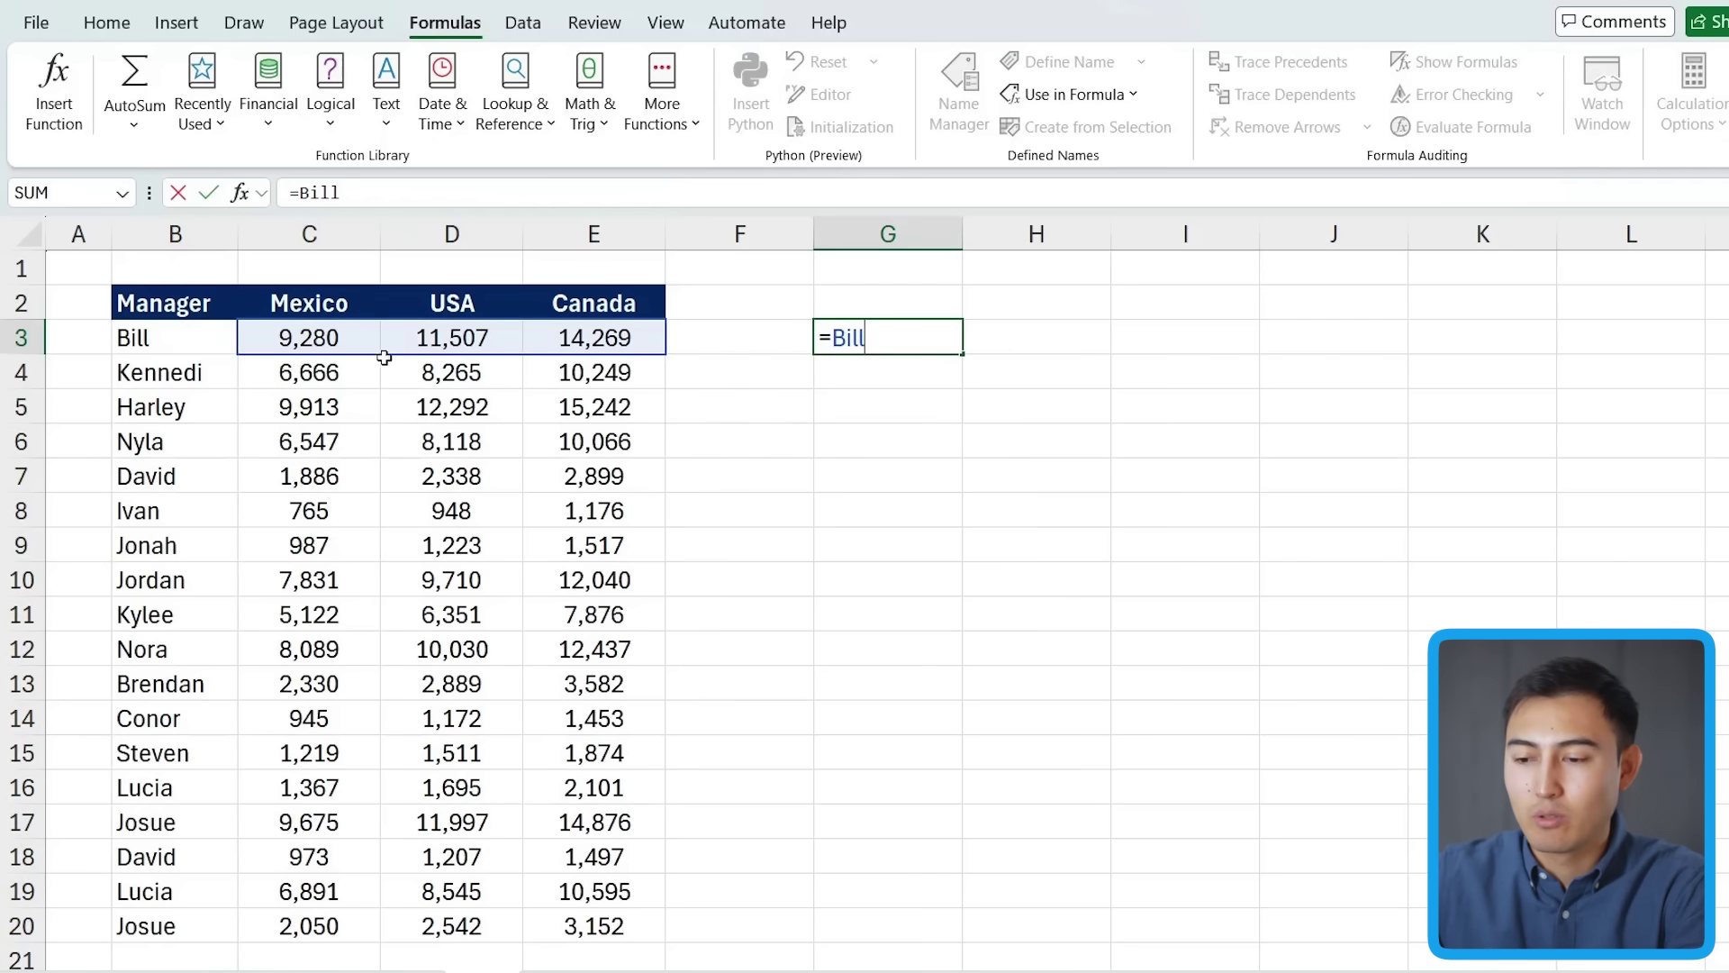
{"action": "key", "text": "Return"}
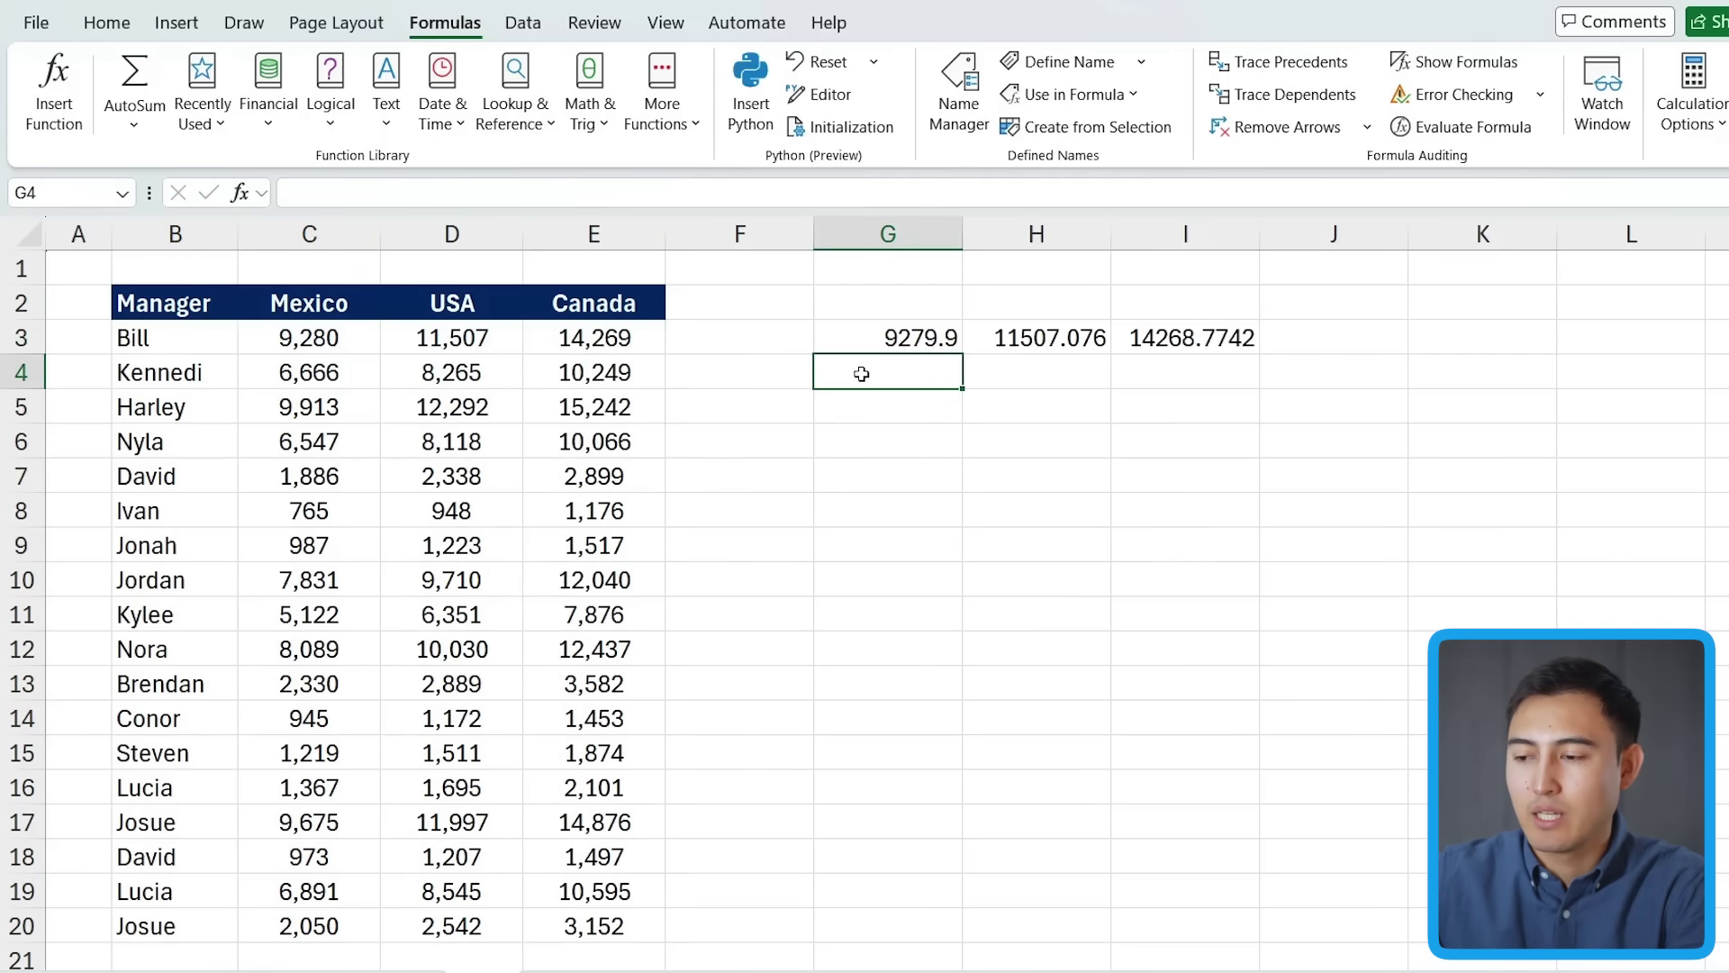
{"action": "key", "text": "Up"}
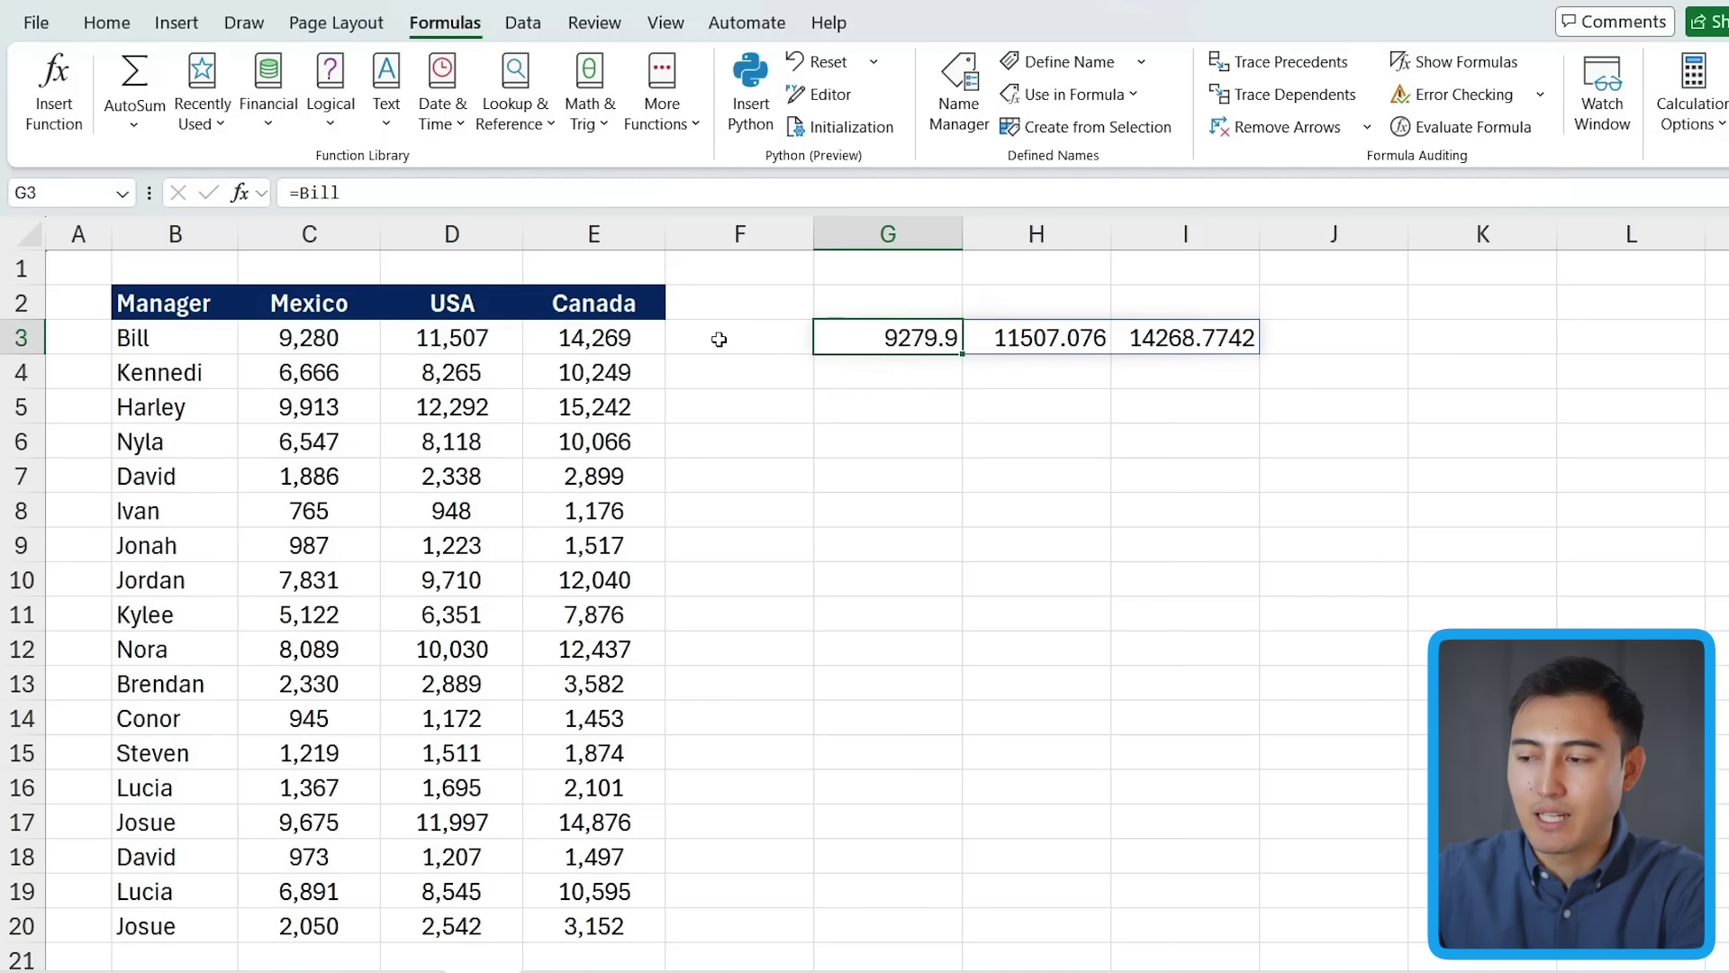
{"action": "key", "text": "Delete"}
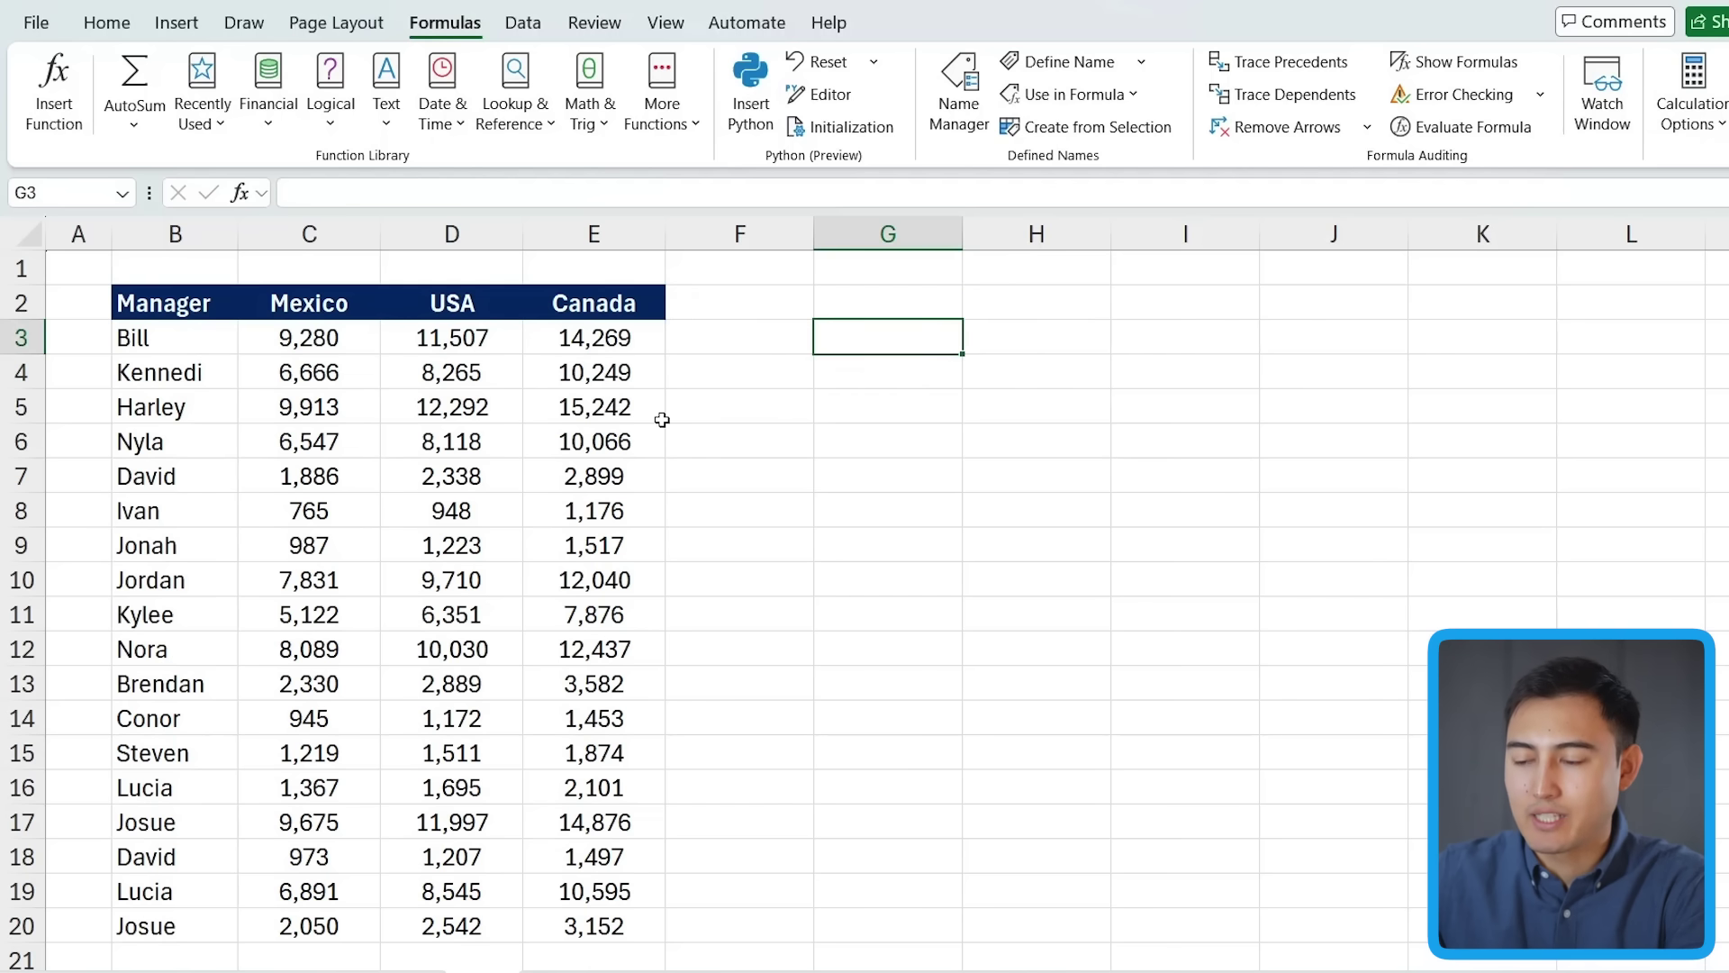
- Enter =Mexico in G3 to return the Mexico column
{"action": "type", "text": "=mexi"}
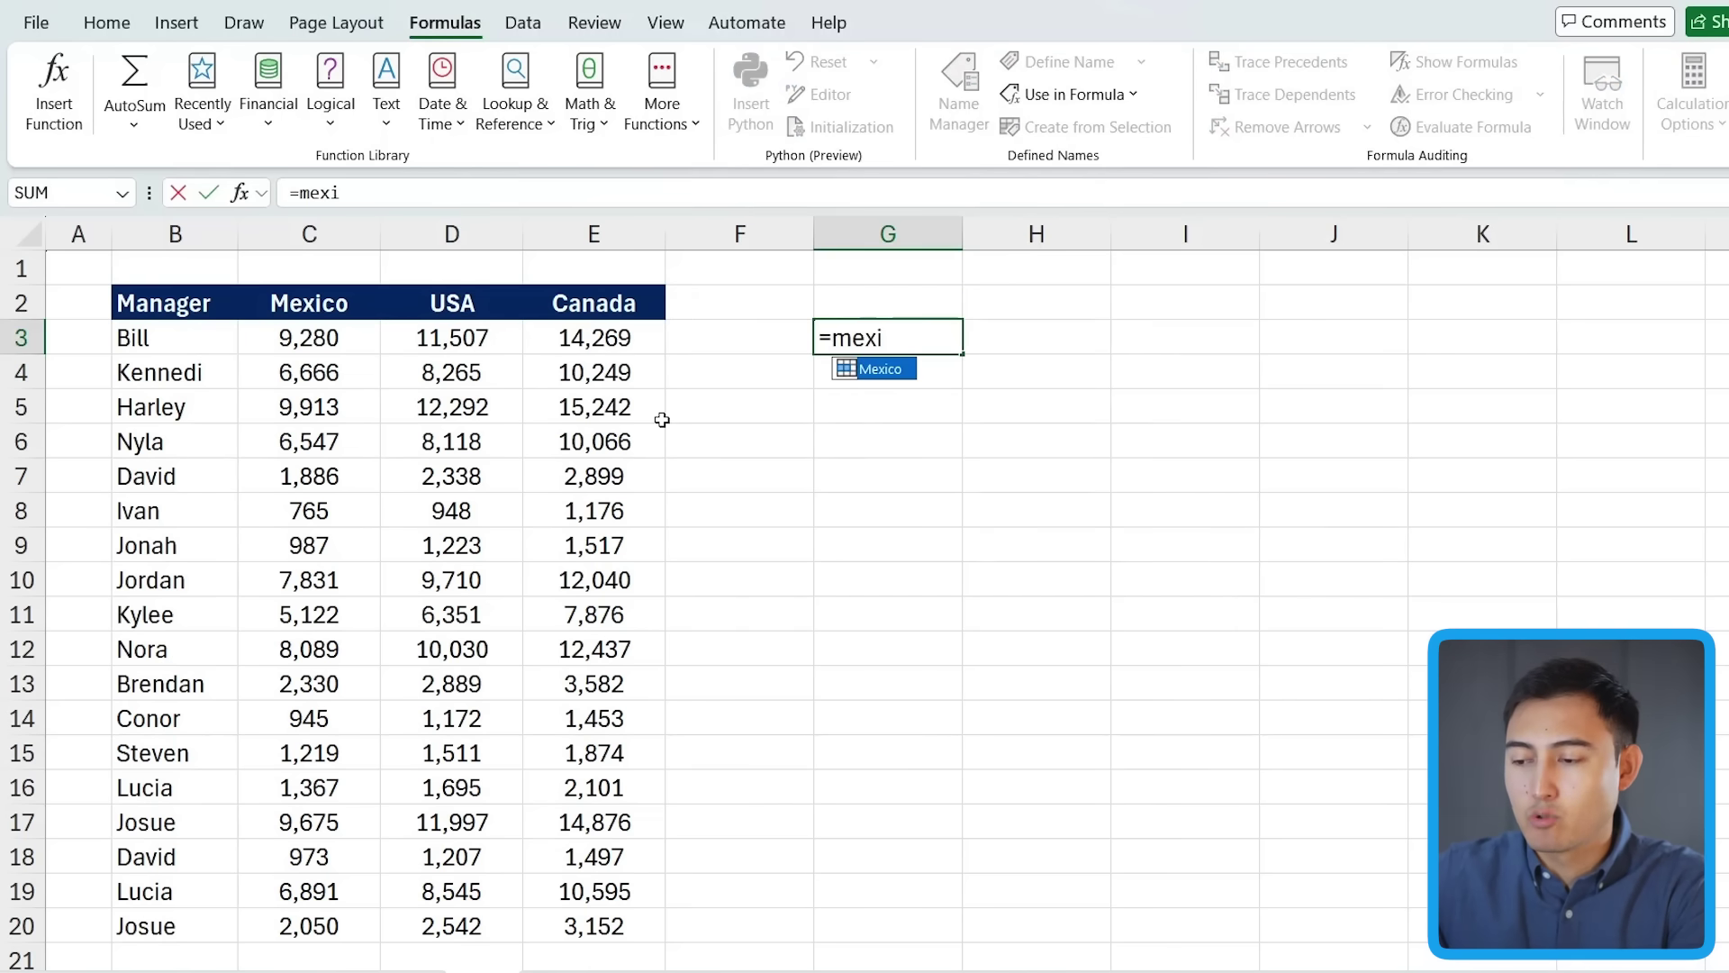
{"action": "key", "text": "Tab"}
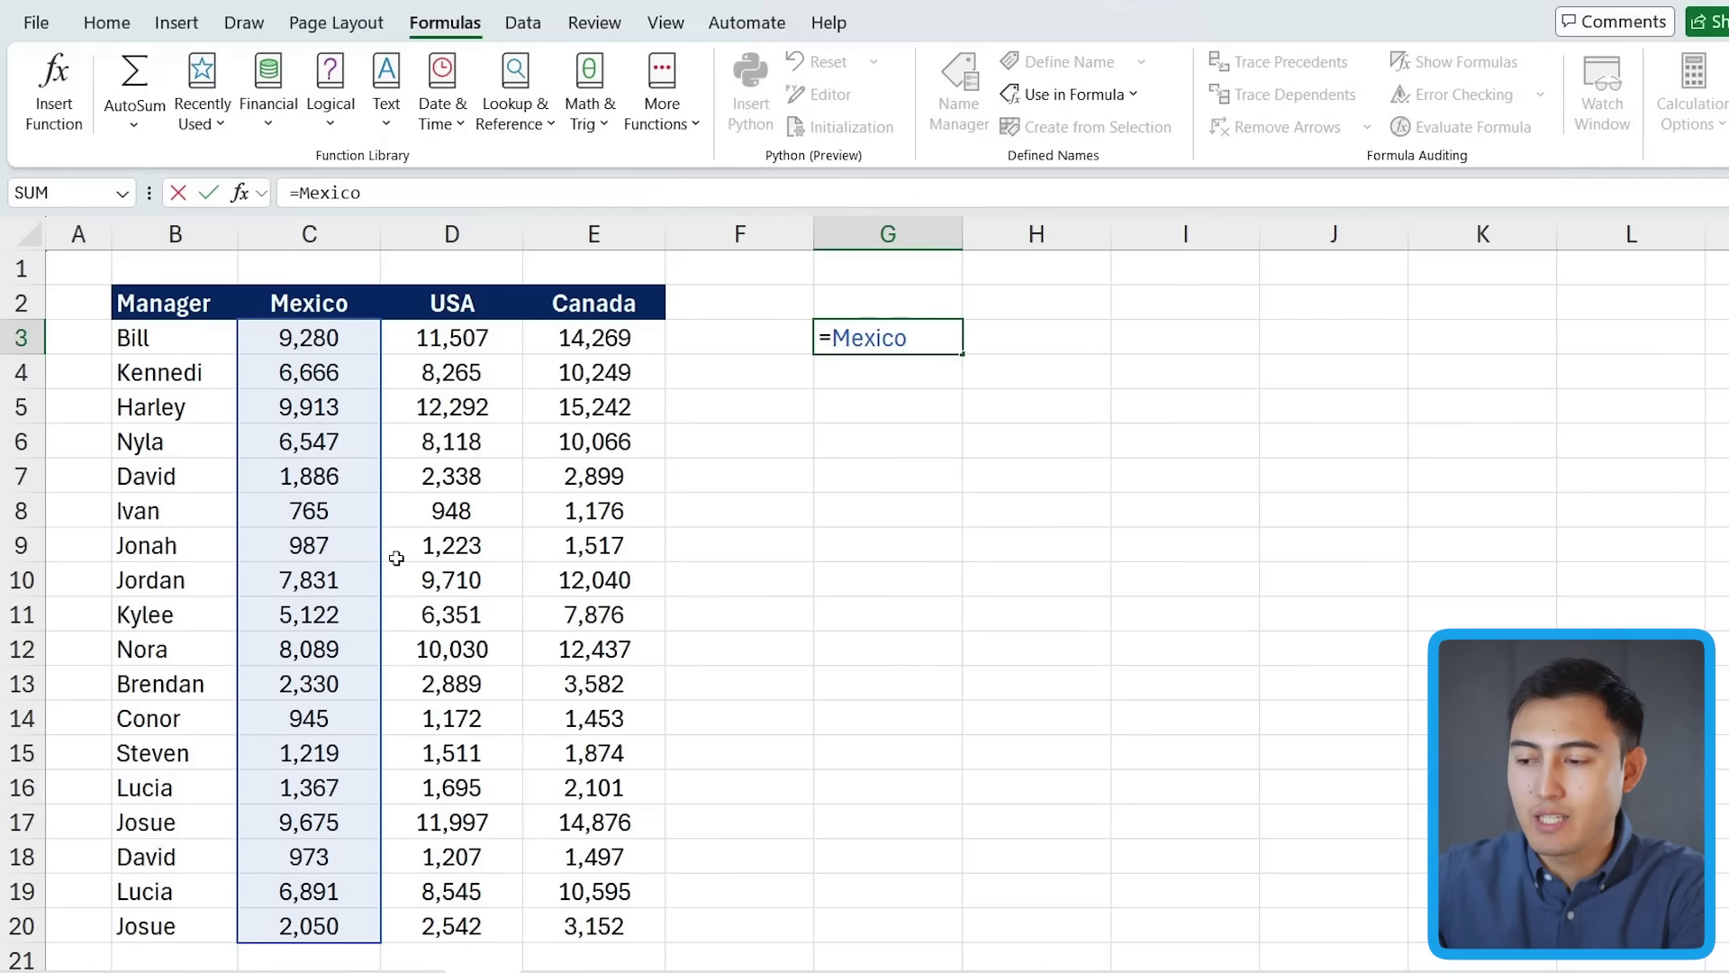
{"action": "key", "text": "Return"}
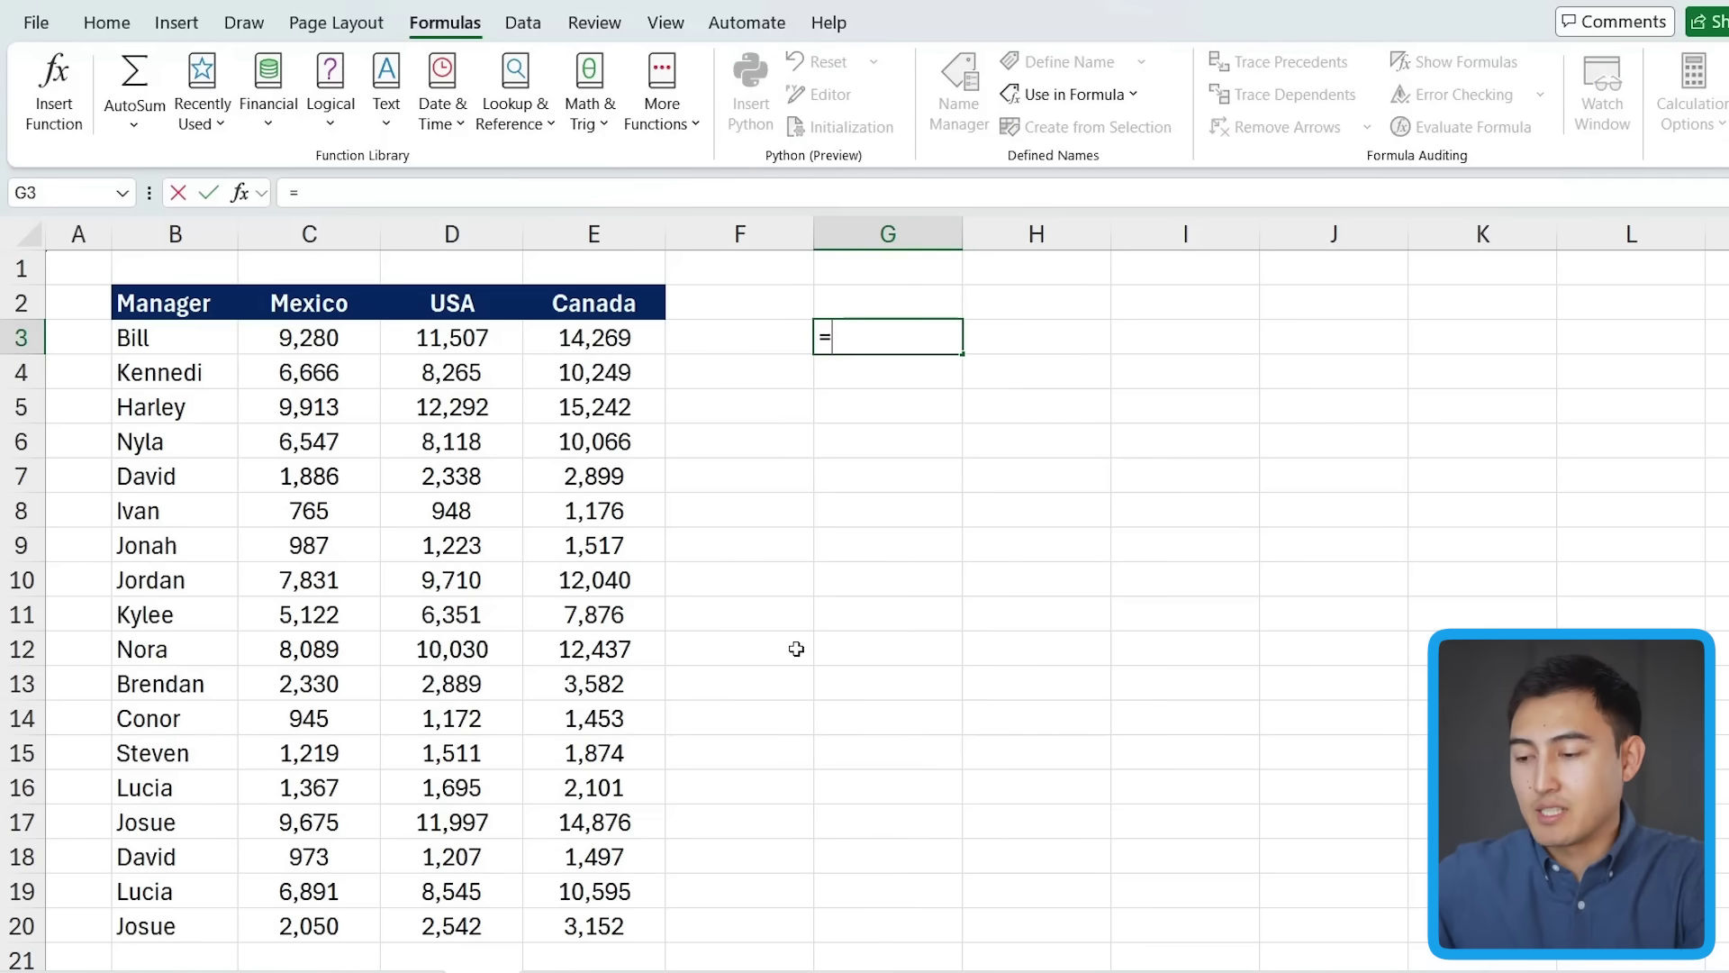
- Enter =SUM(Mexico) in G3 to total the Mexico column
{"action": "key", "text": "Tab"}
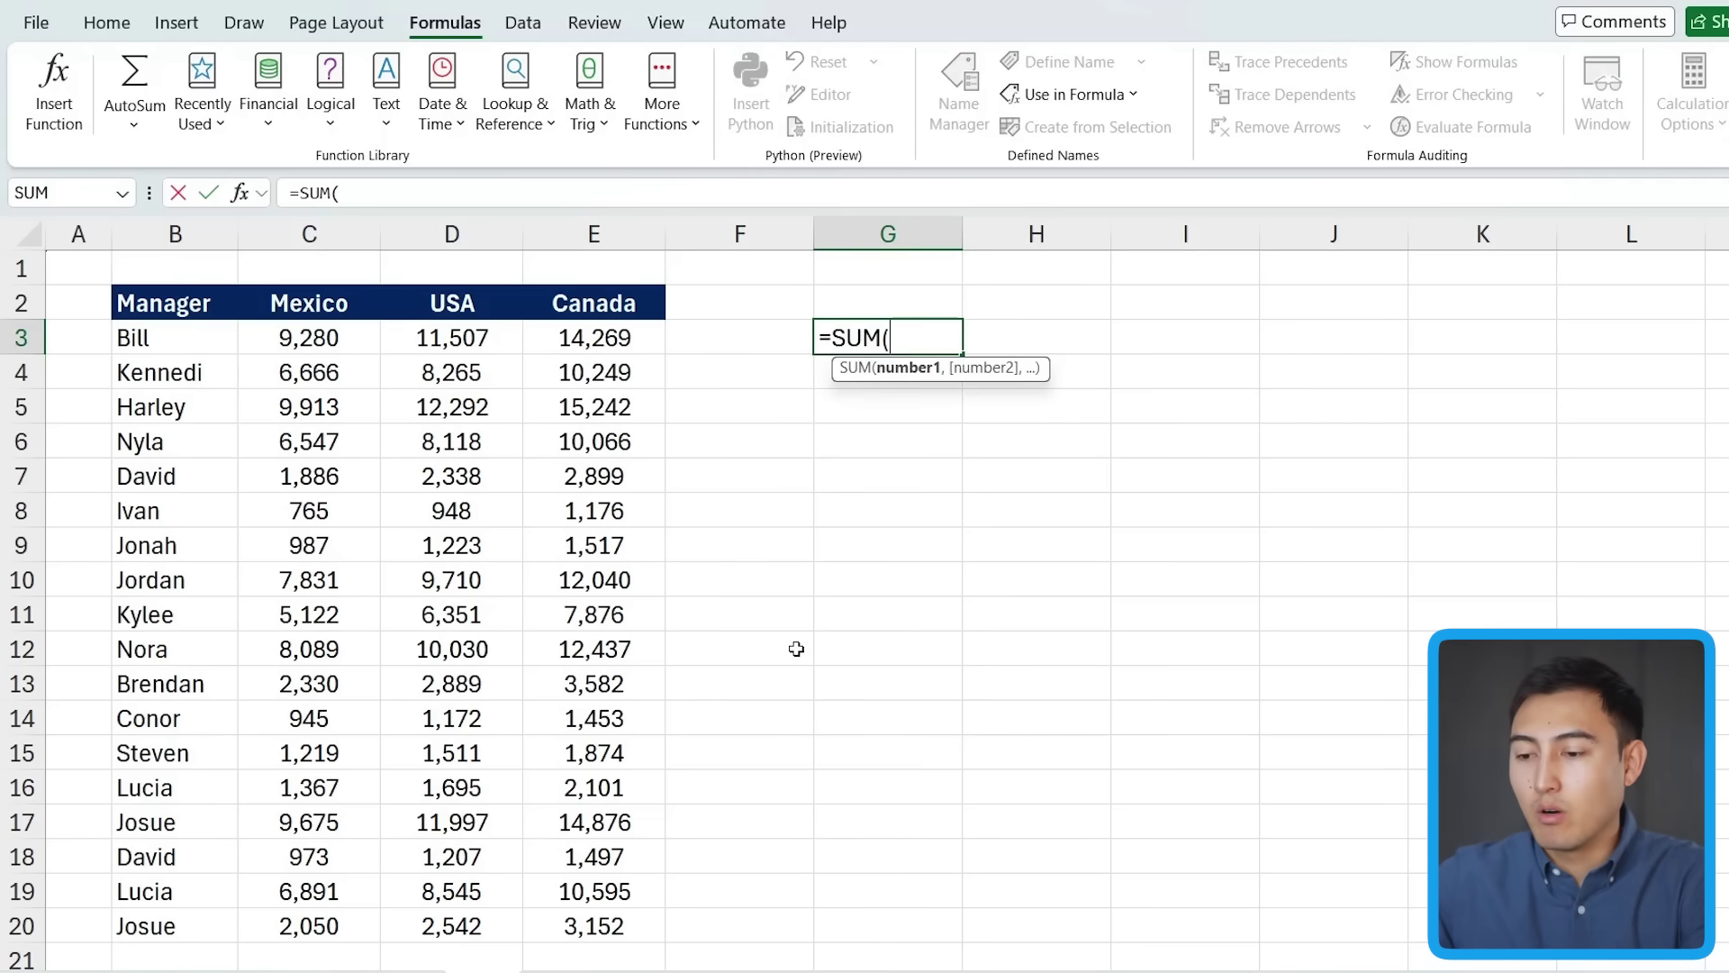
{"action": "type", "text": "mex"}
{"action": "key", "text": "Tab"}
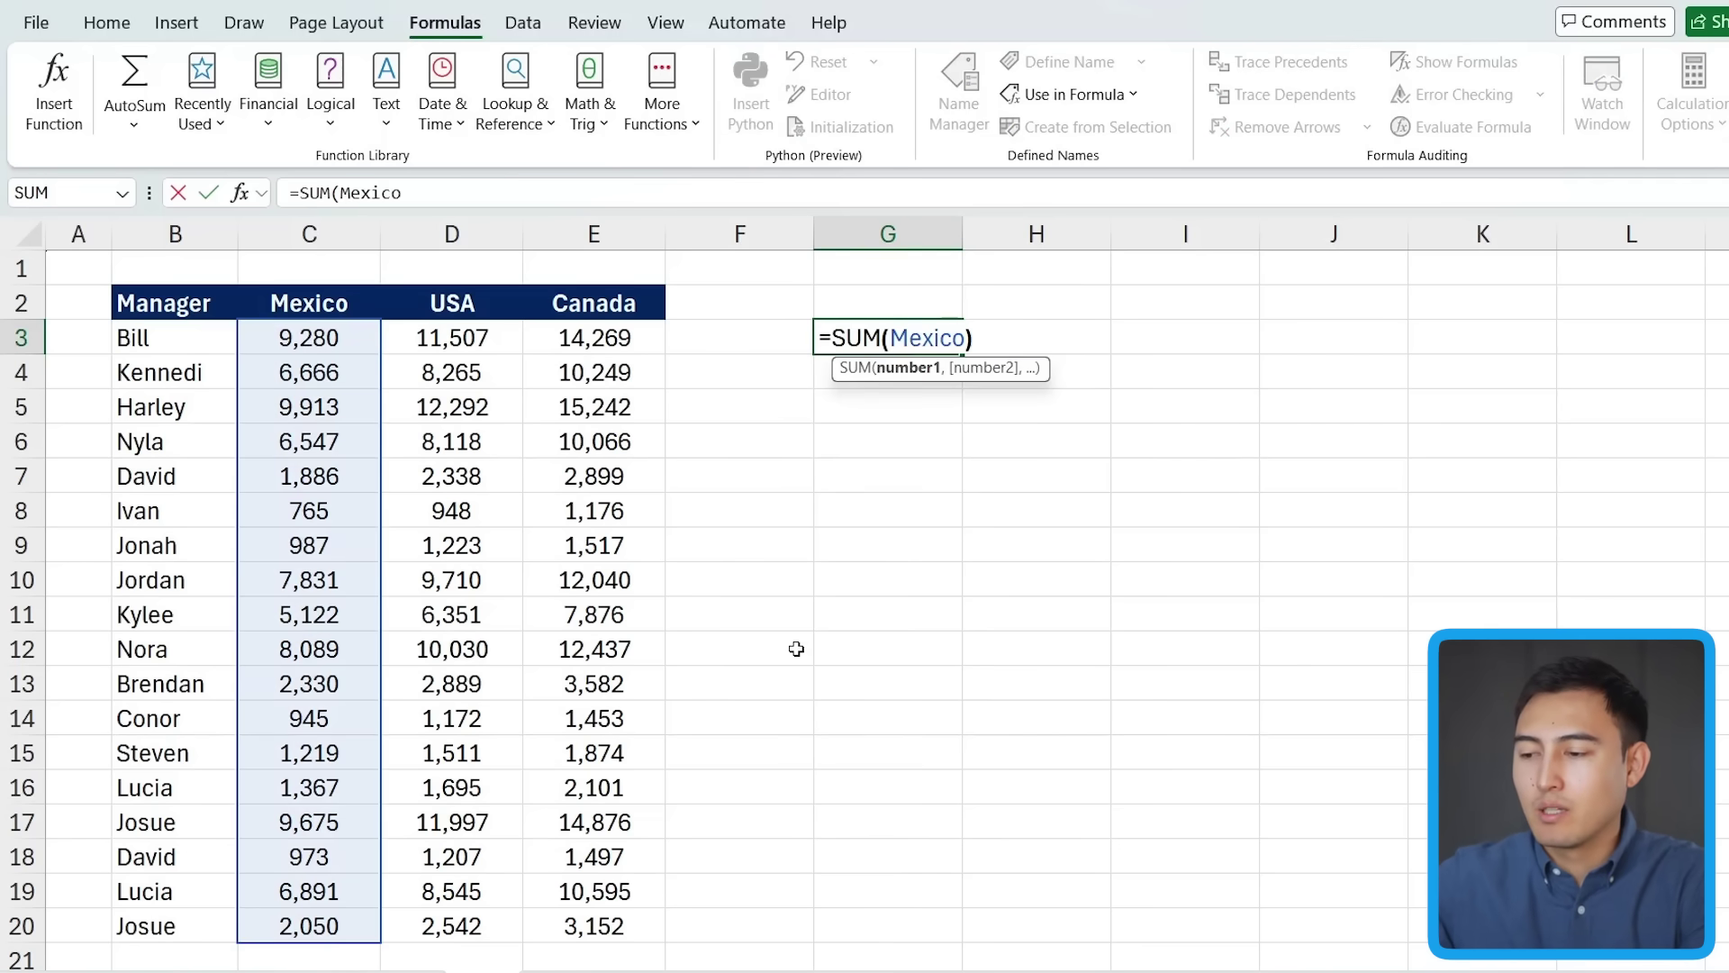
{"action": "key", "text": "Return"}
- Enter =MAX(Mexico) in G4, then edit it and delete the Mexico argument, leaving =MAX()
{"action": "type", "text": "=max"}
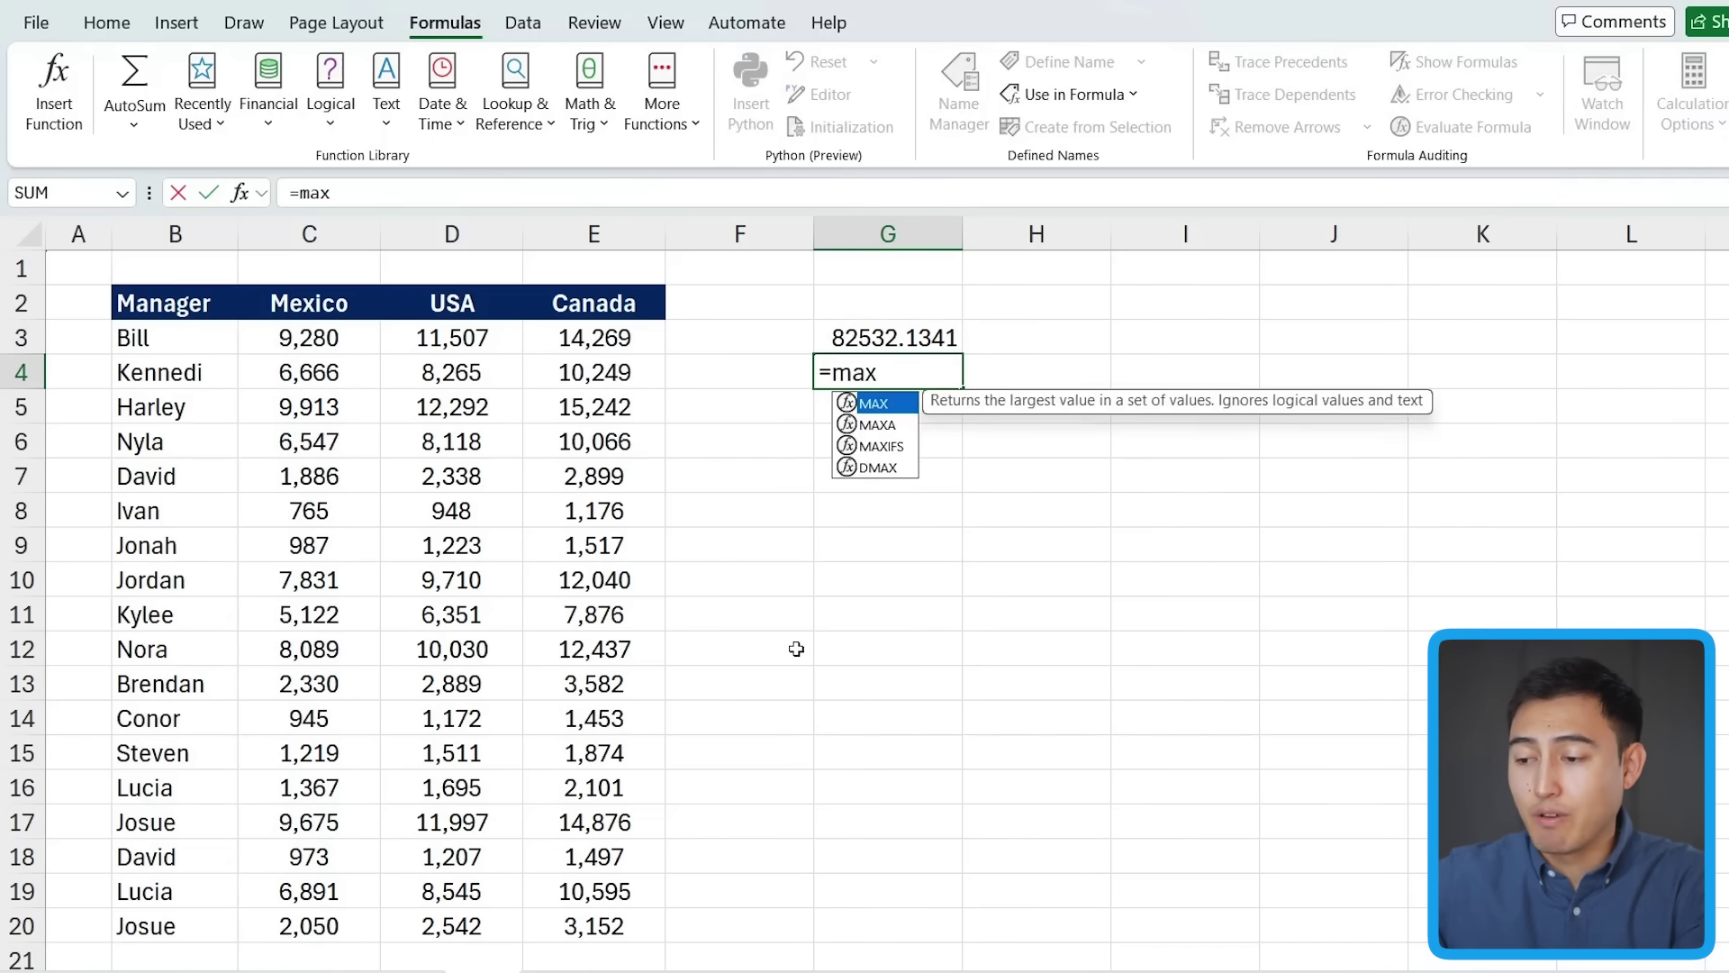
{"action": "key", "text": "Tab"}
{"action": "type", "text": "mex"}
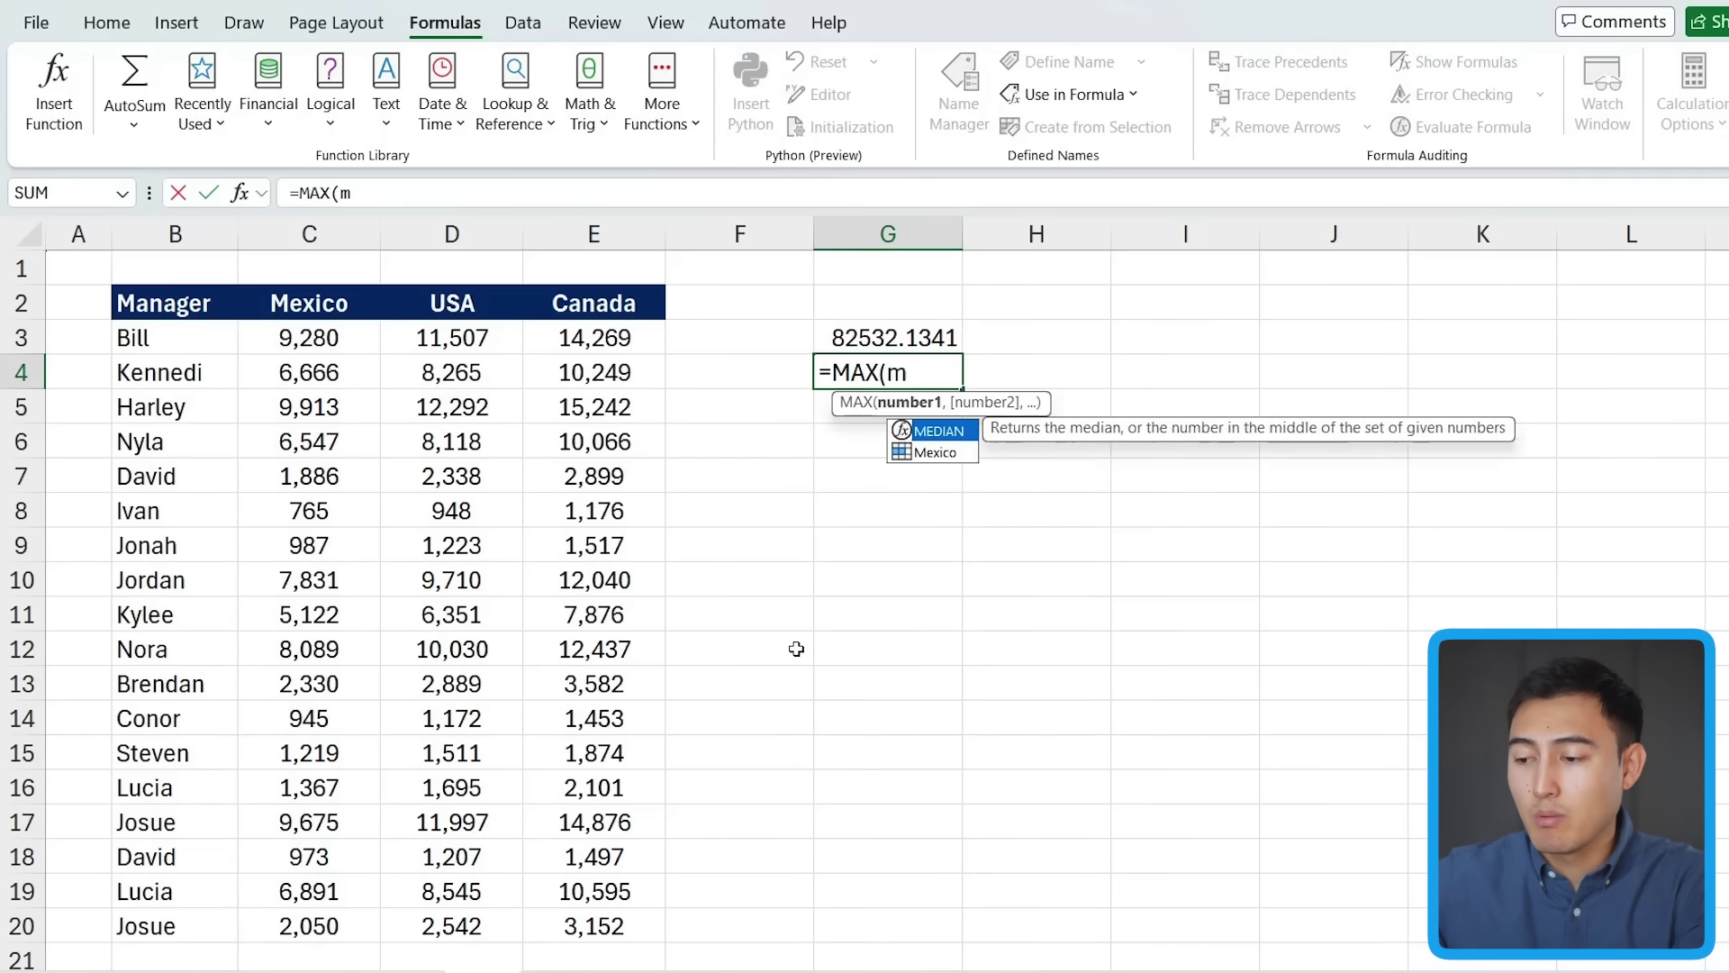
{"action": "key", "text": "Tab"}
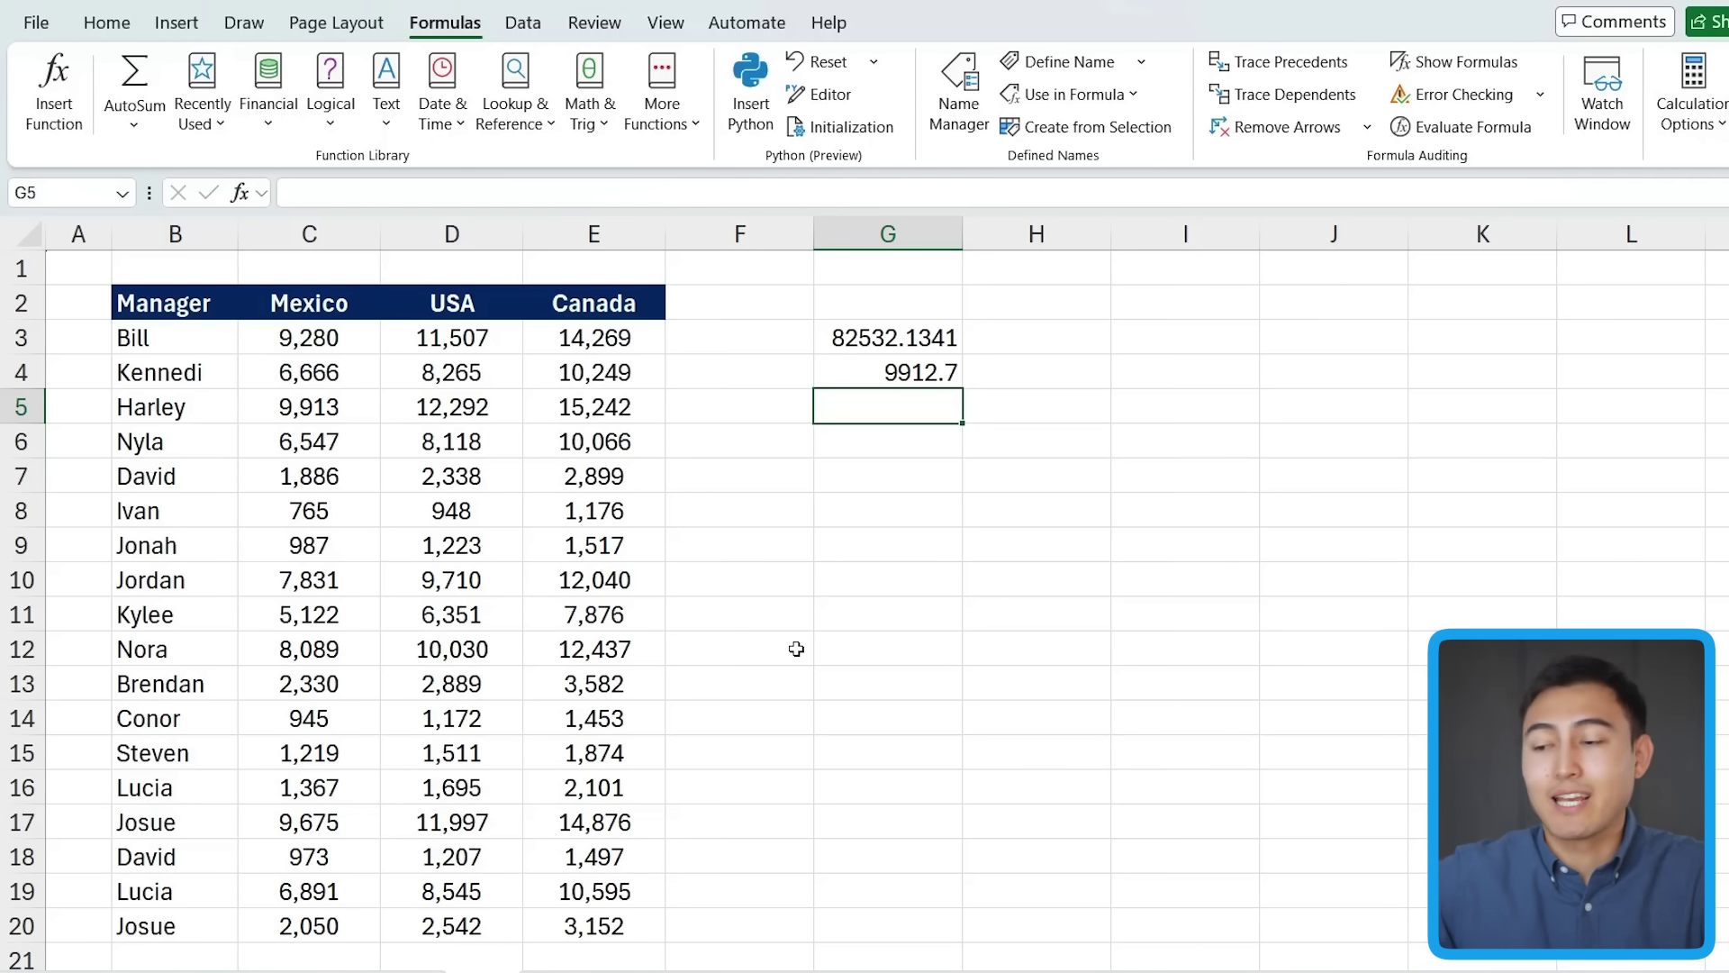
{"action": "key", "text": "Up"}
{"action": "key", "text": "F2"}
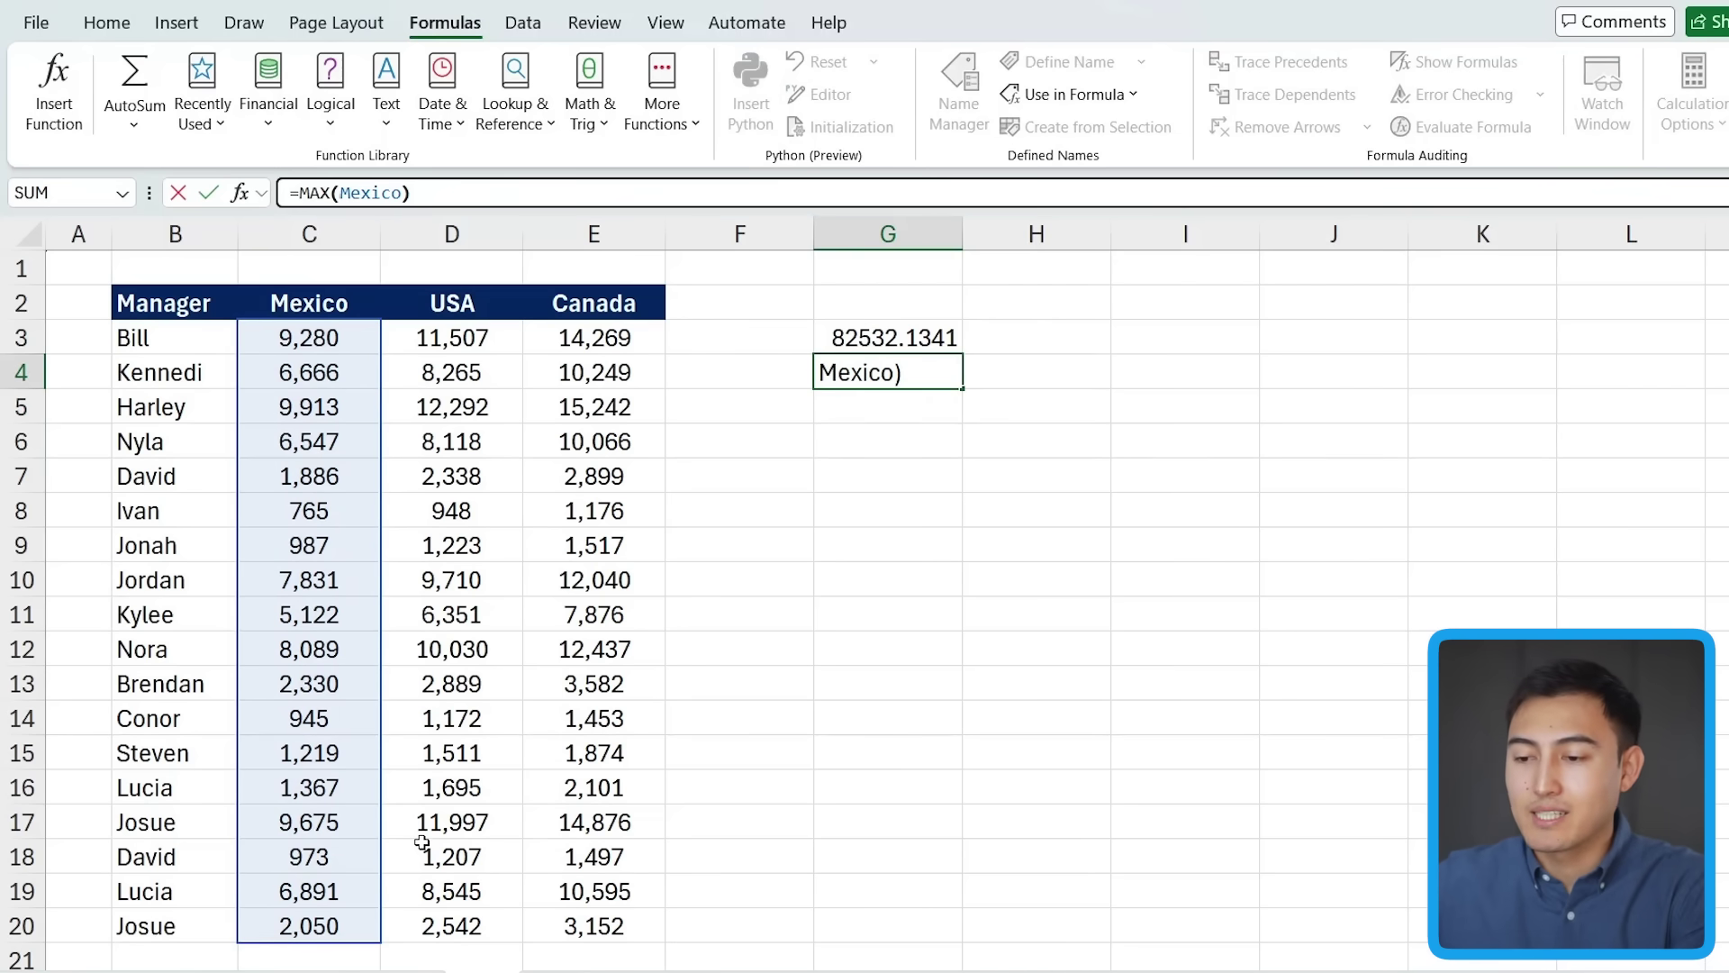
{"action": "key", "text": "Left"}
{"action": "key", "text": "shift+Left"}
{"action": "key", "text": "shift+Left"}
{"action": "key", "text": "shift+Left"}
{"action": "key", "text": "shift+Left"}
{"action": "key", "text": "shift+Left"}
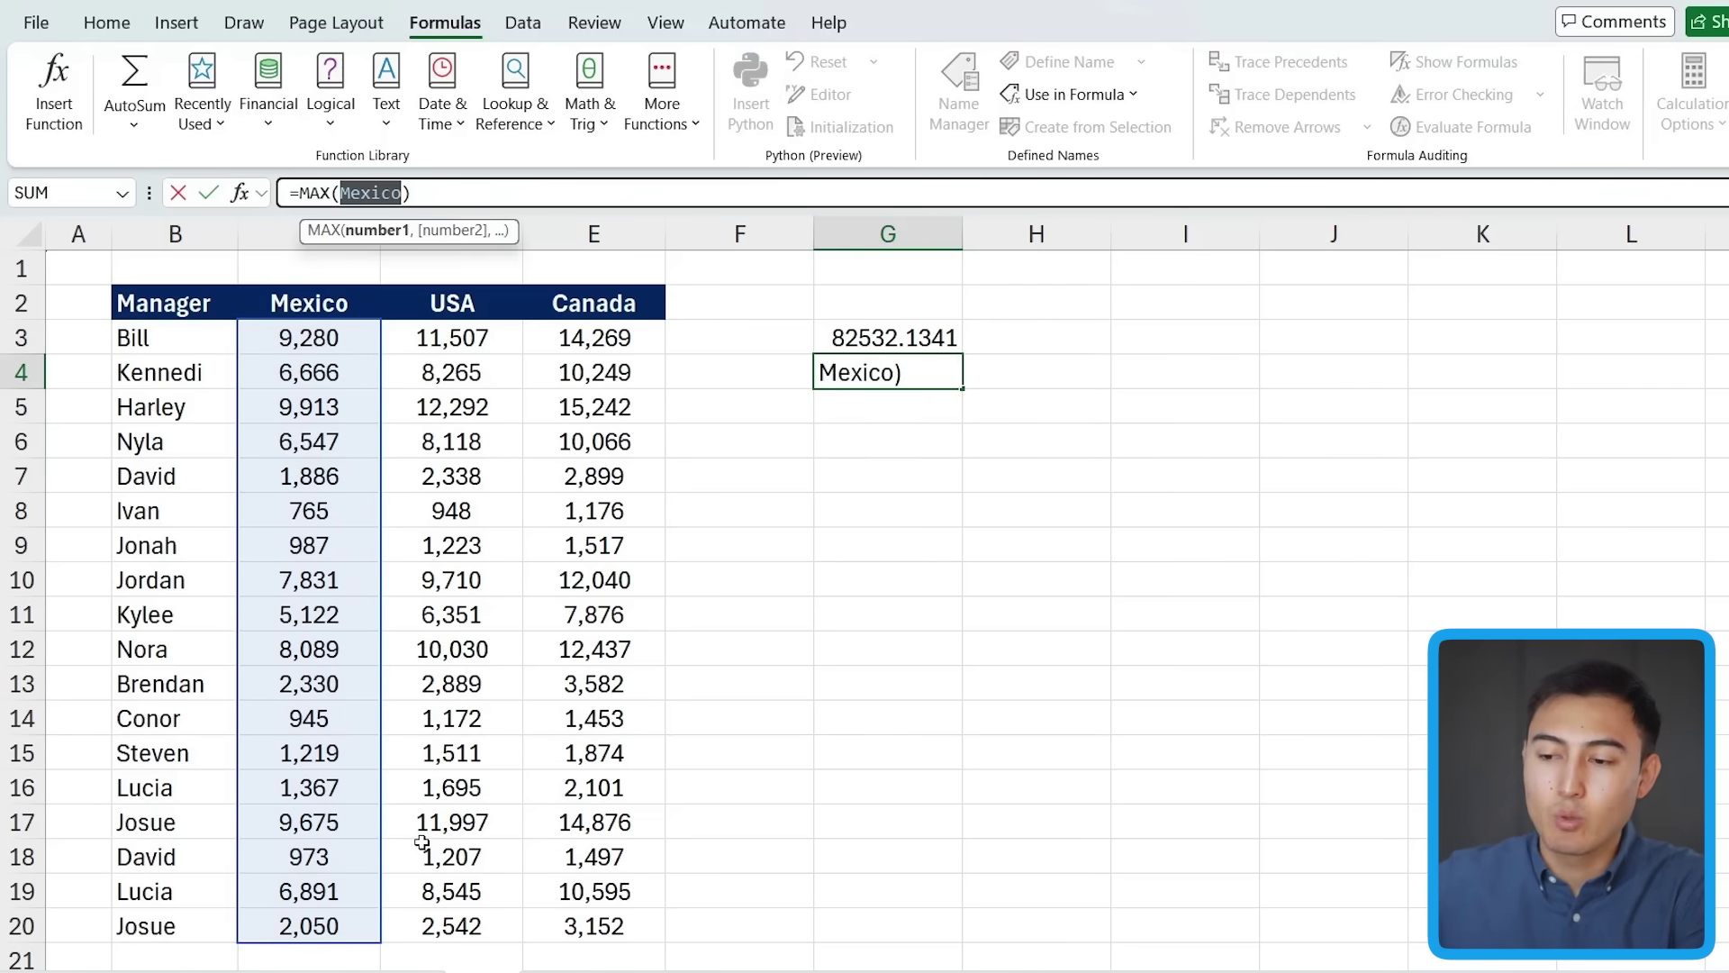
{"action": "key", "text": "BackSpace"}
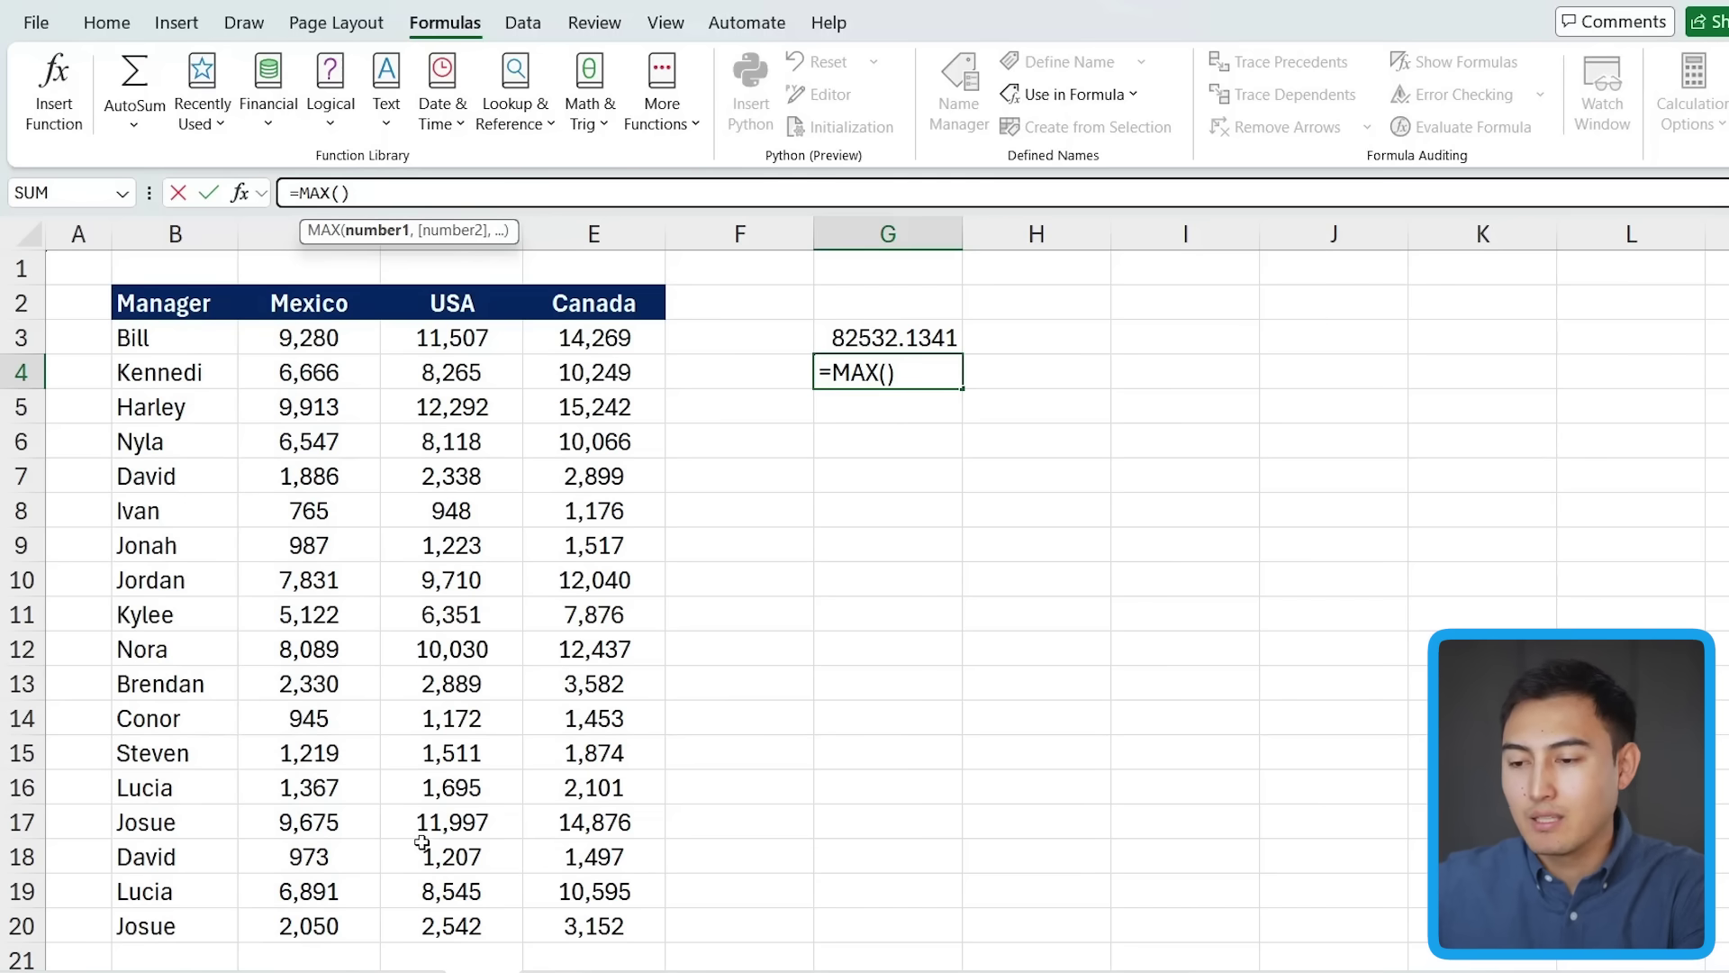
- Paste the Canada name from the F3 list into G4's MAX formula, returning 15241.7675
{"action": "key", "text": "F3"}
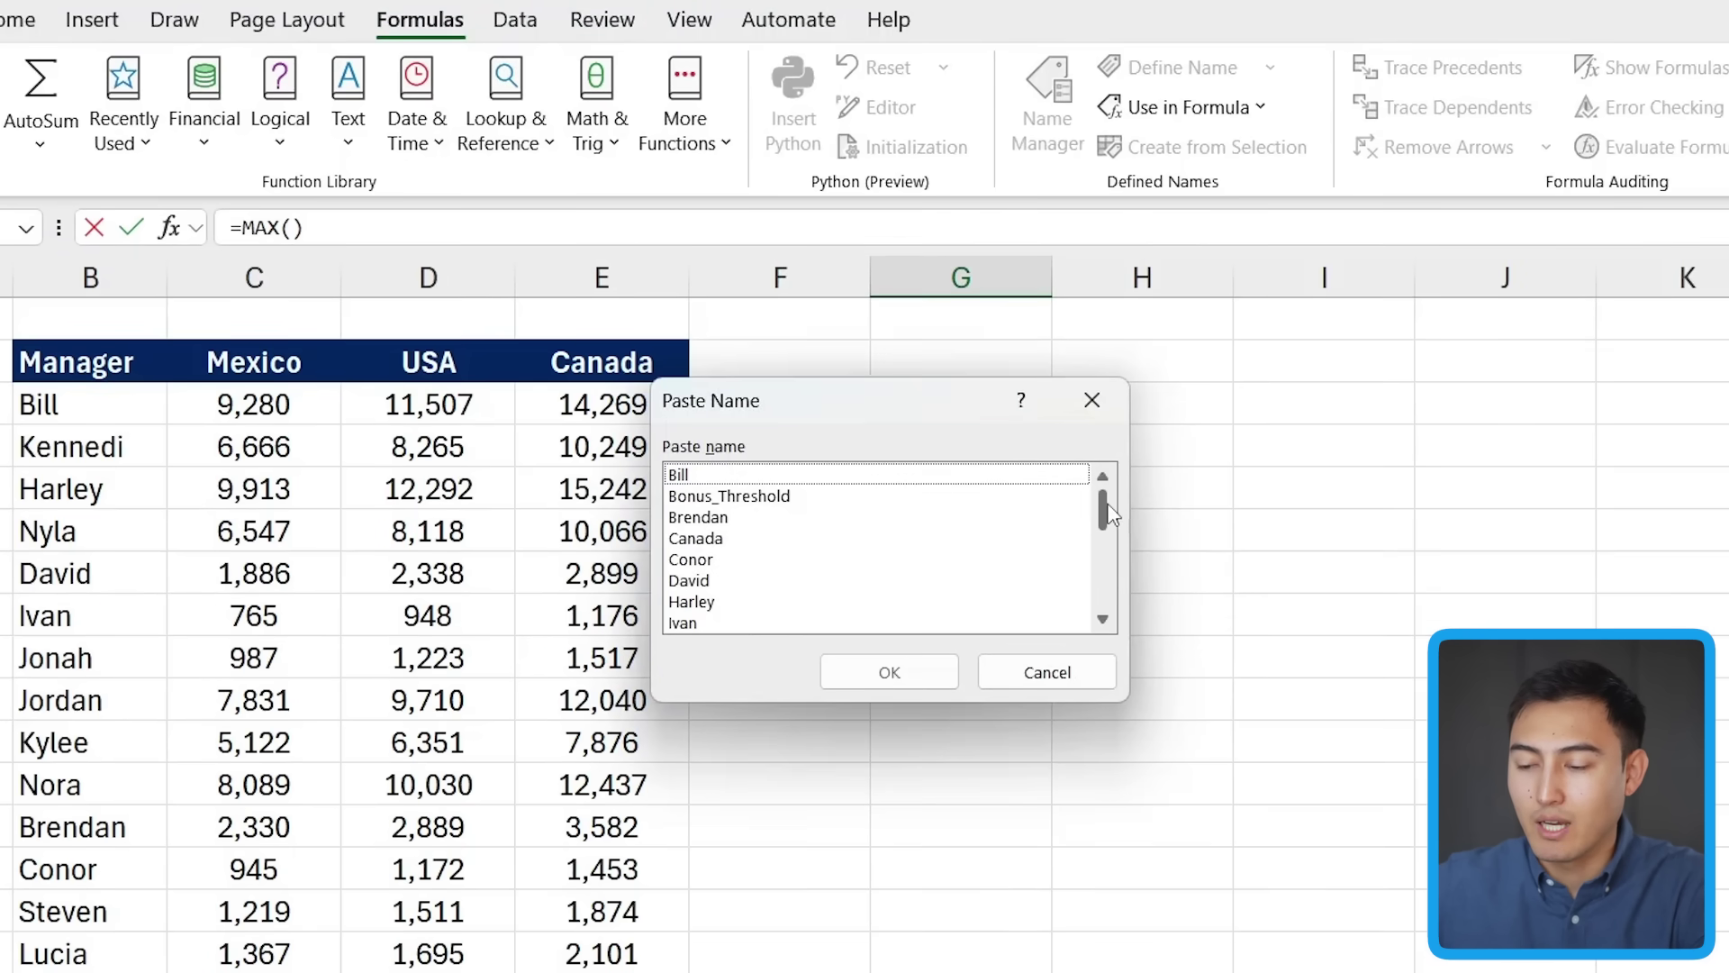
{"action": "left_click", "coordinate": [729, 540]}
{"action": "left_click", "coordinate": [878, 674]}
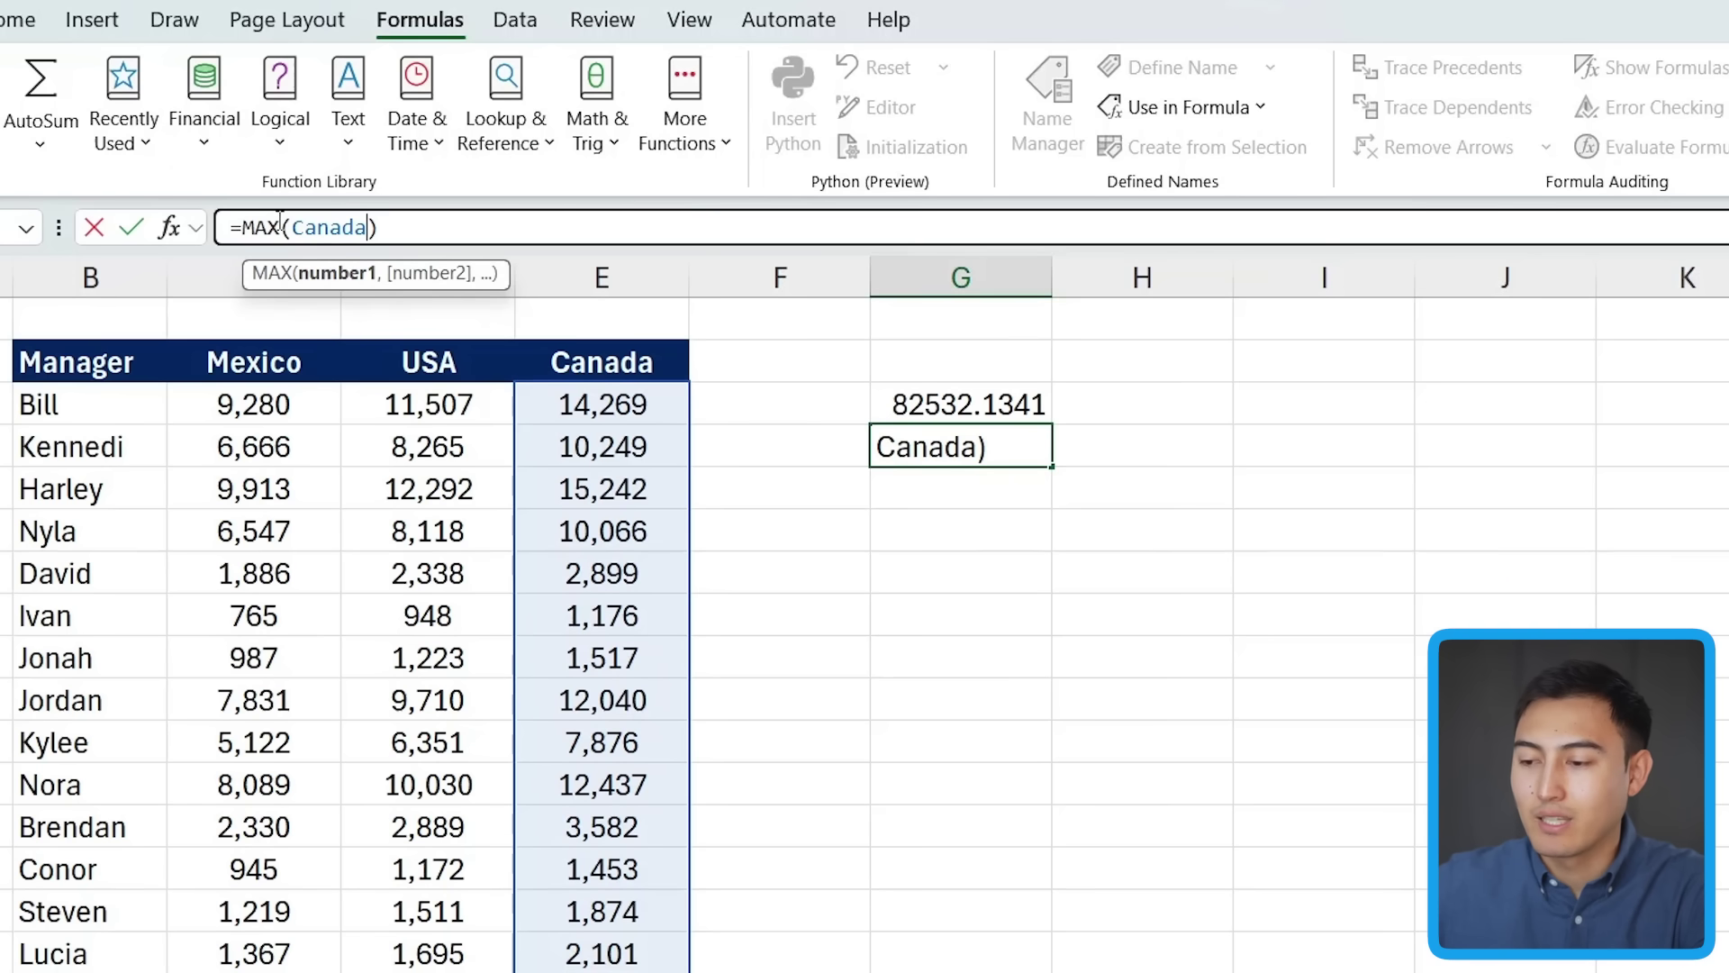
{"action": "key", "text": "Return"}
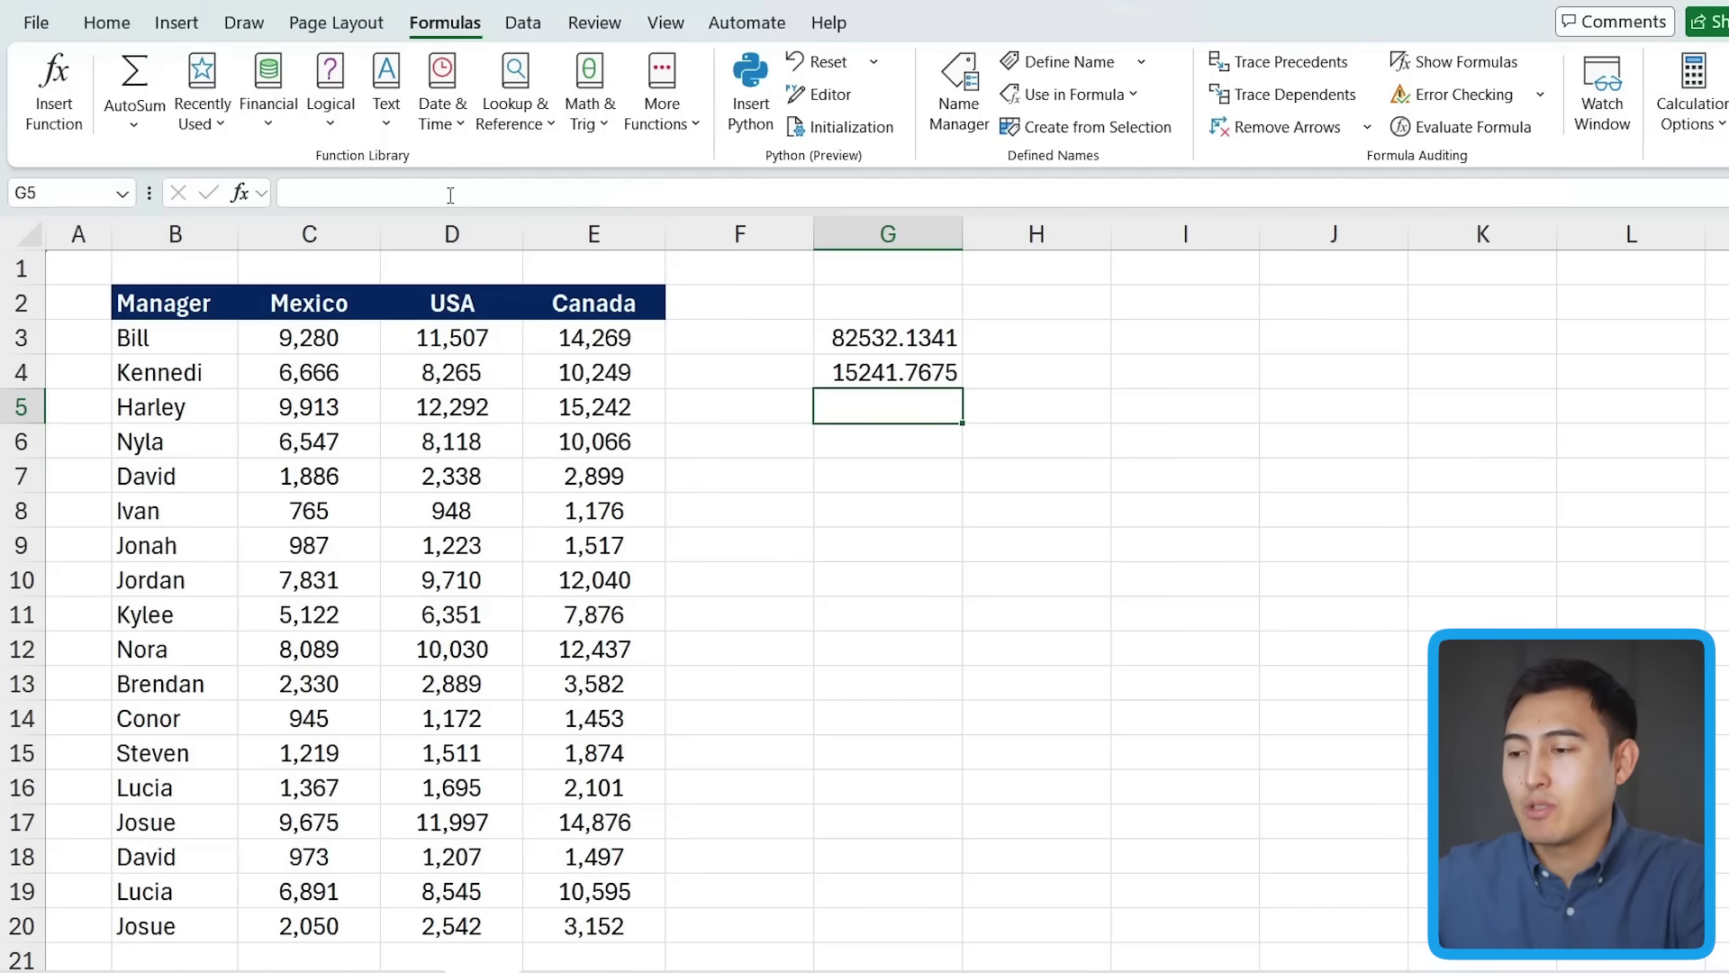
{"action": "key", "text": "Down"}
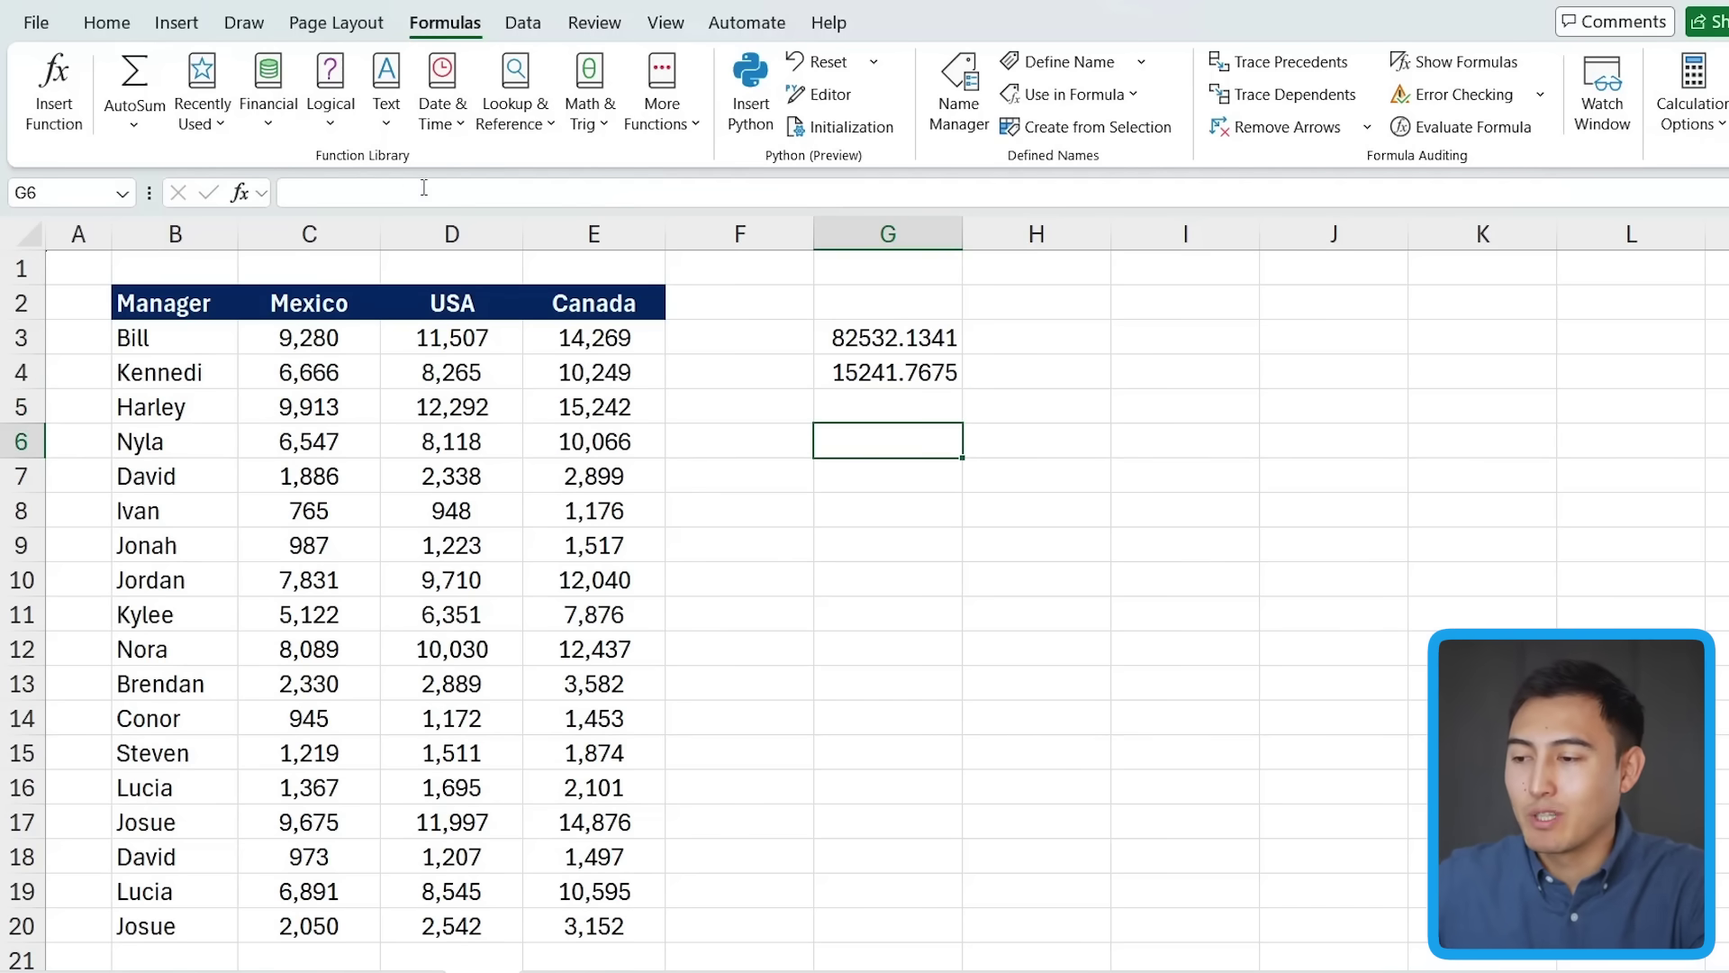
- Define a new name Total_Revenue referring to =SUM(Mexico,USA,Canada)
{"action": "left_click", "coordinate": [1074, 68]}
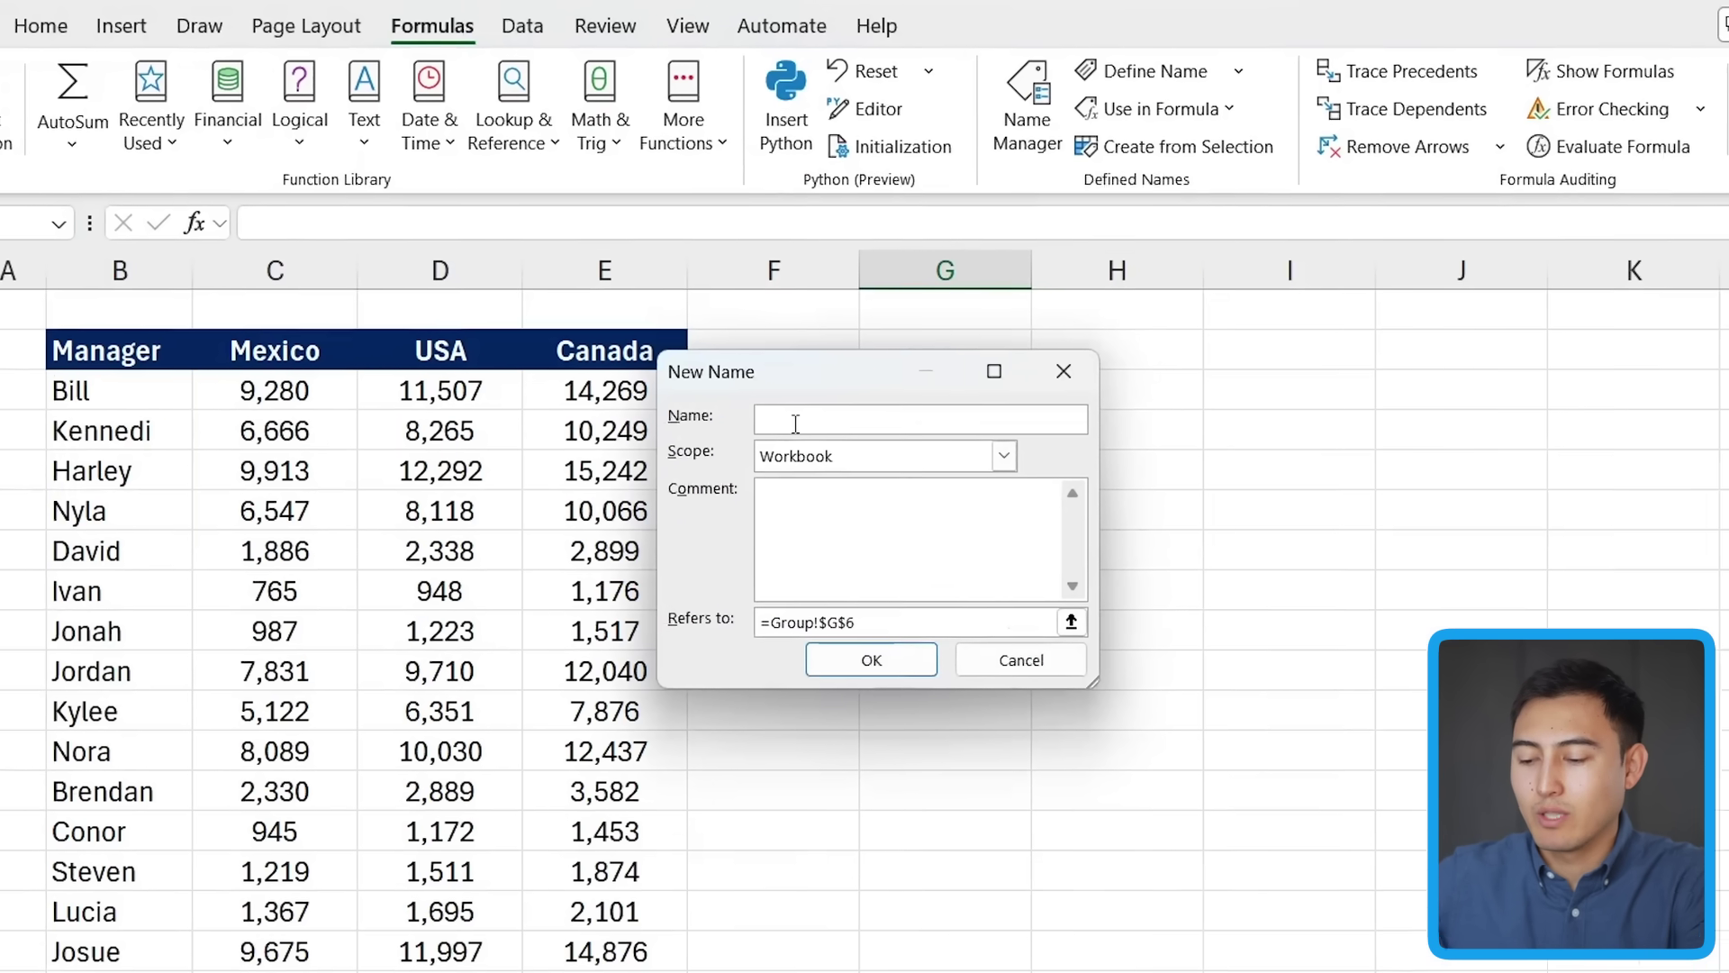
{"action": "type", "text": "OT"}
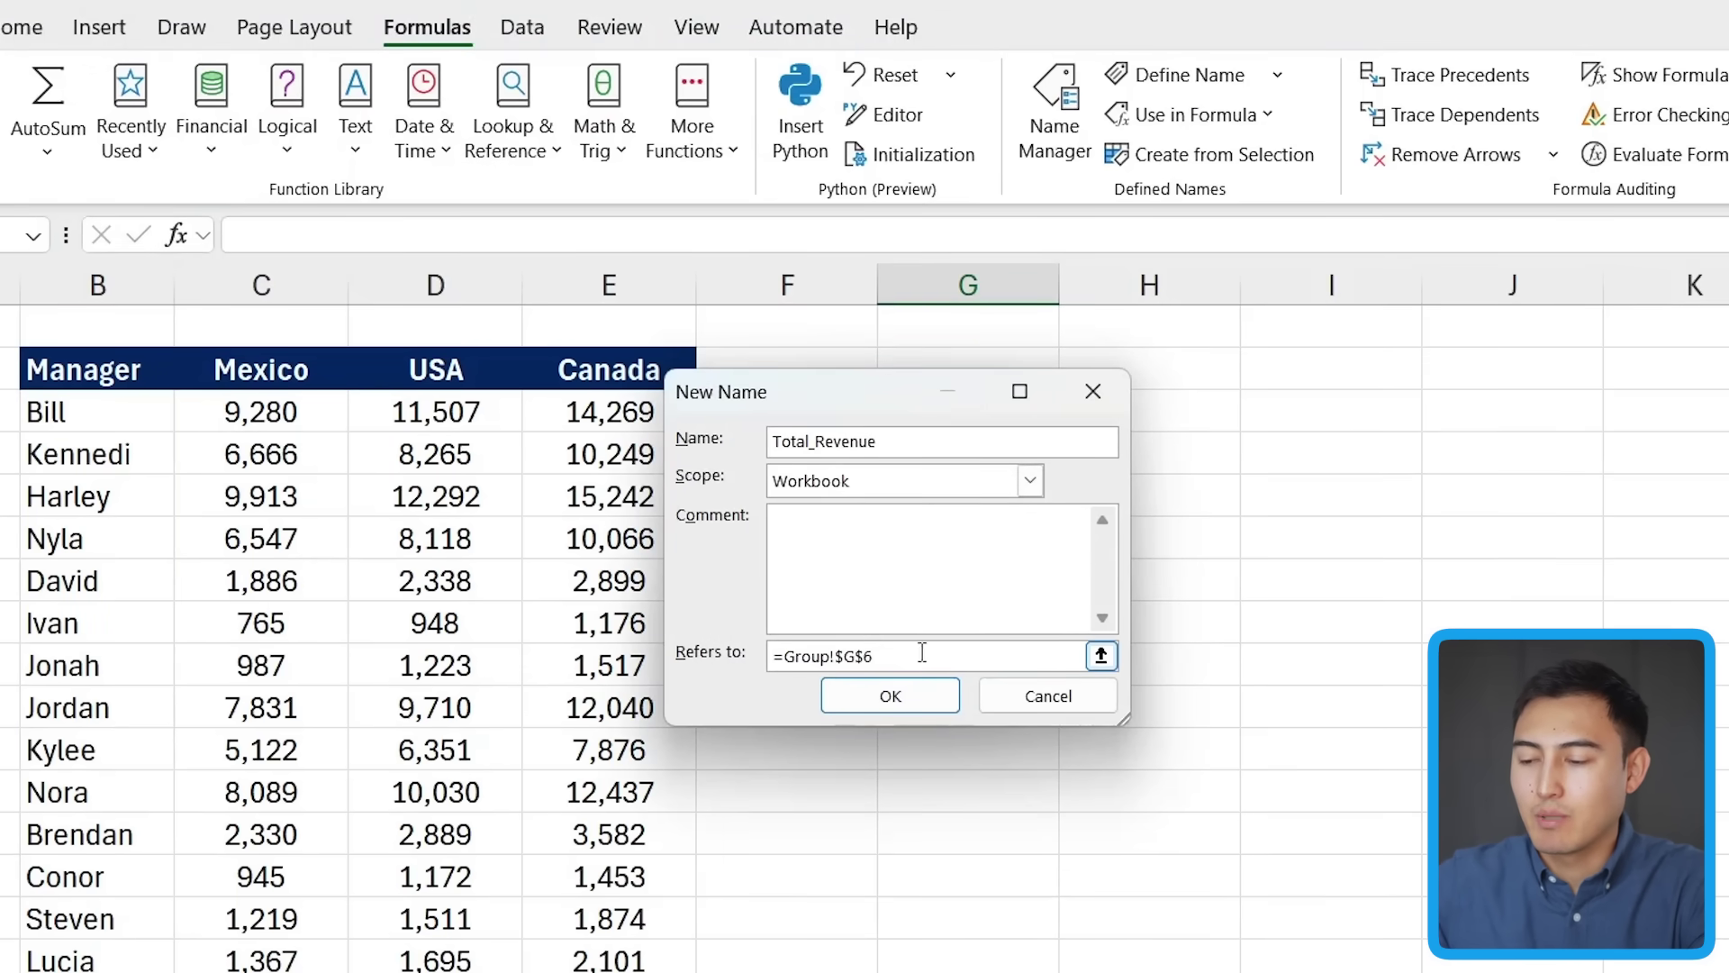
{"action": "left_click_drag", "start_coordinate": [929, 658], "coordinate": [786, 658]}
{"action": "key", "text": "BackSpace"}
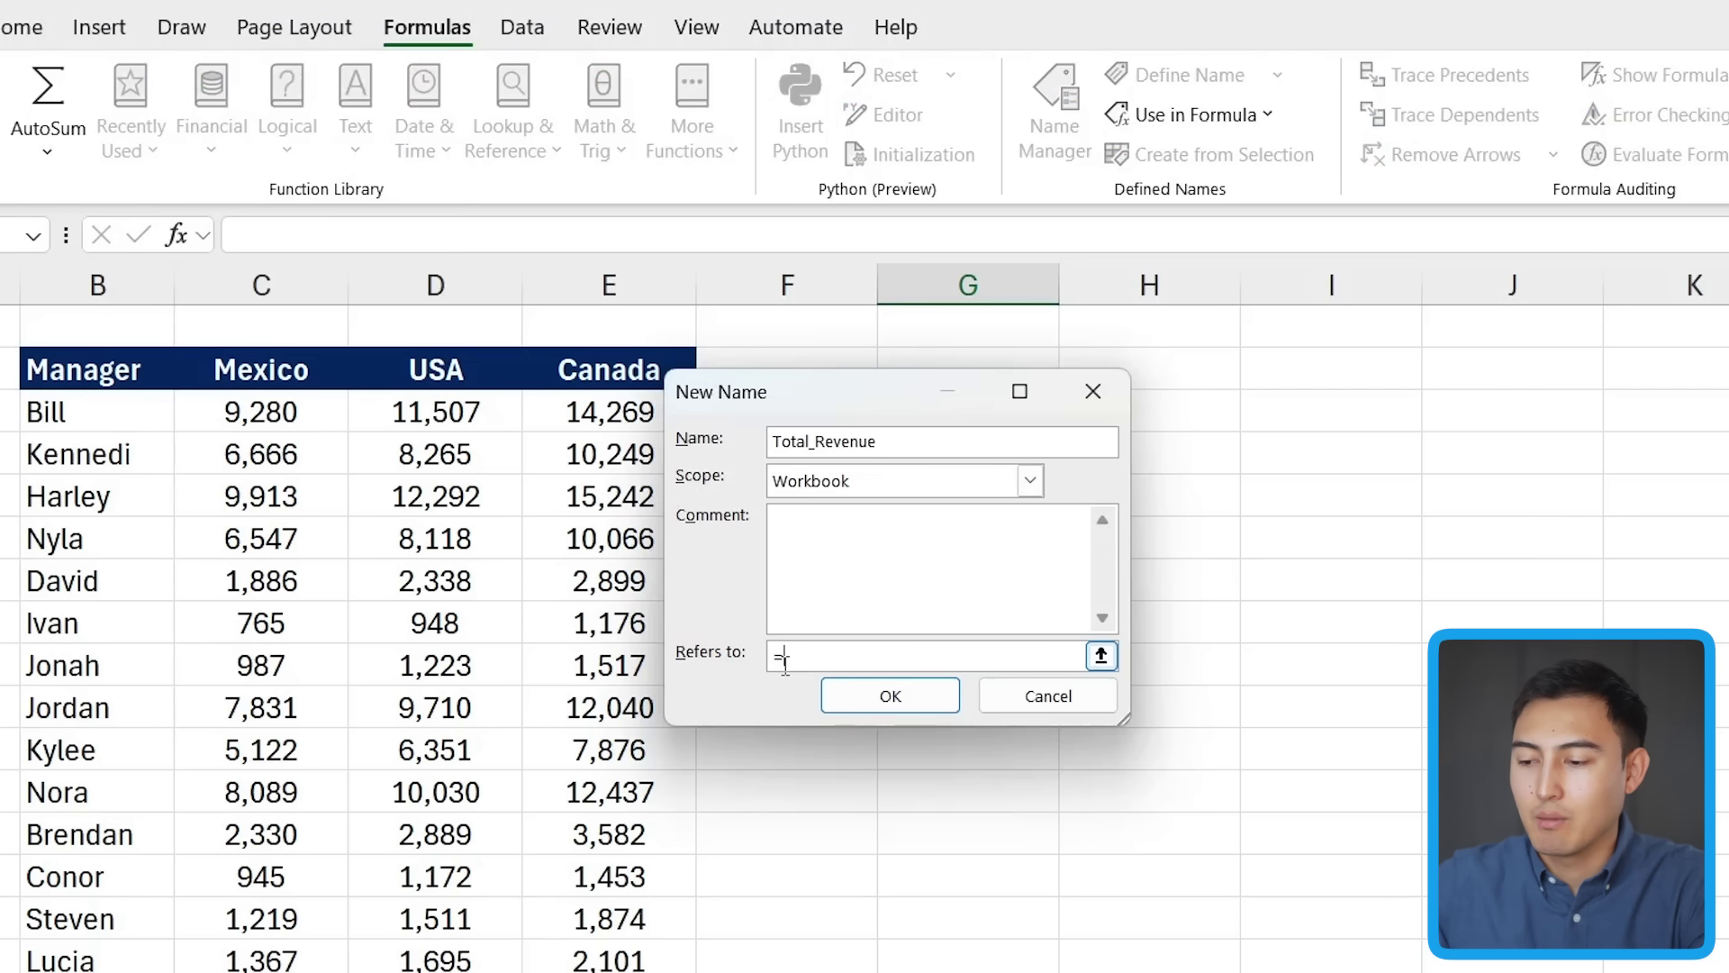
{"action": "type", "text": "s"}
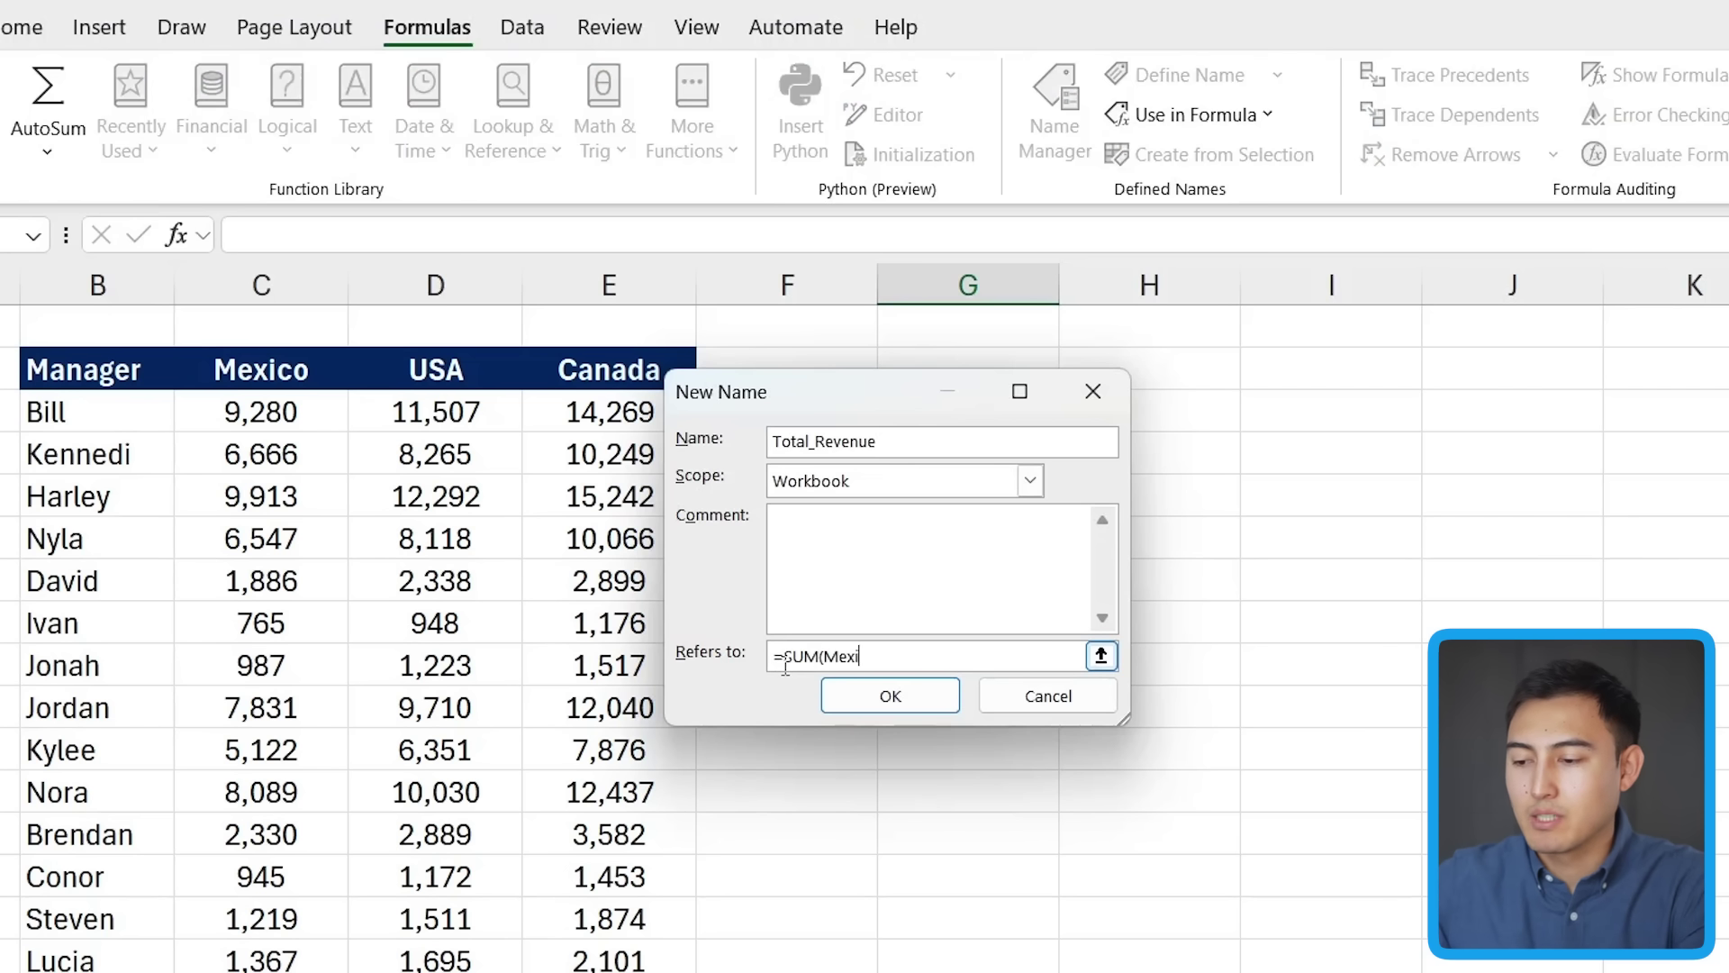
{"action": "type", "text": "UM(Mexico,U"}
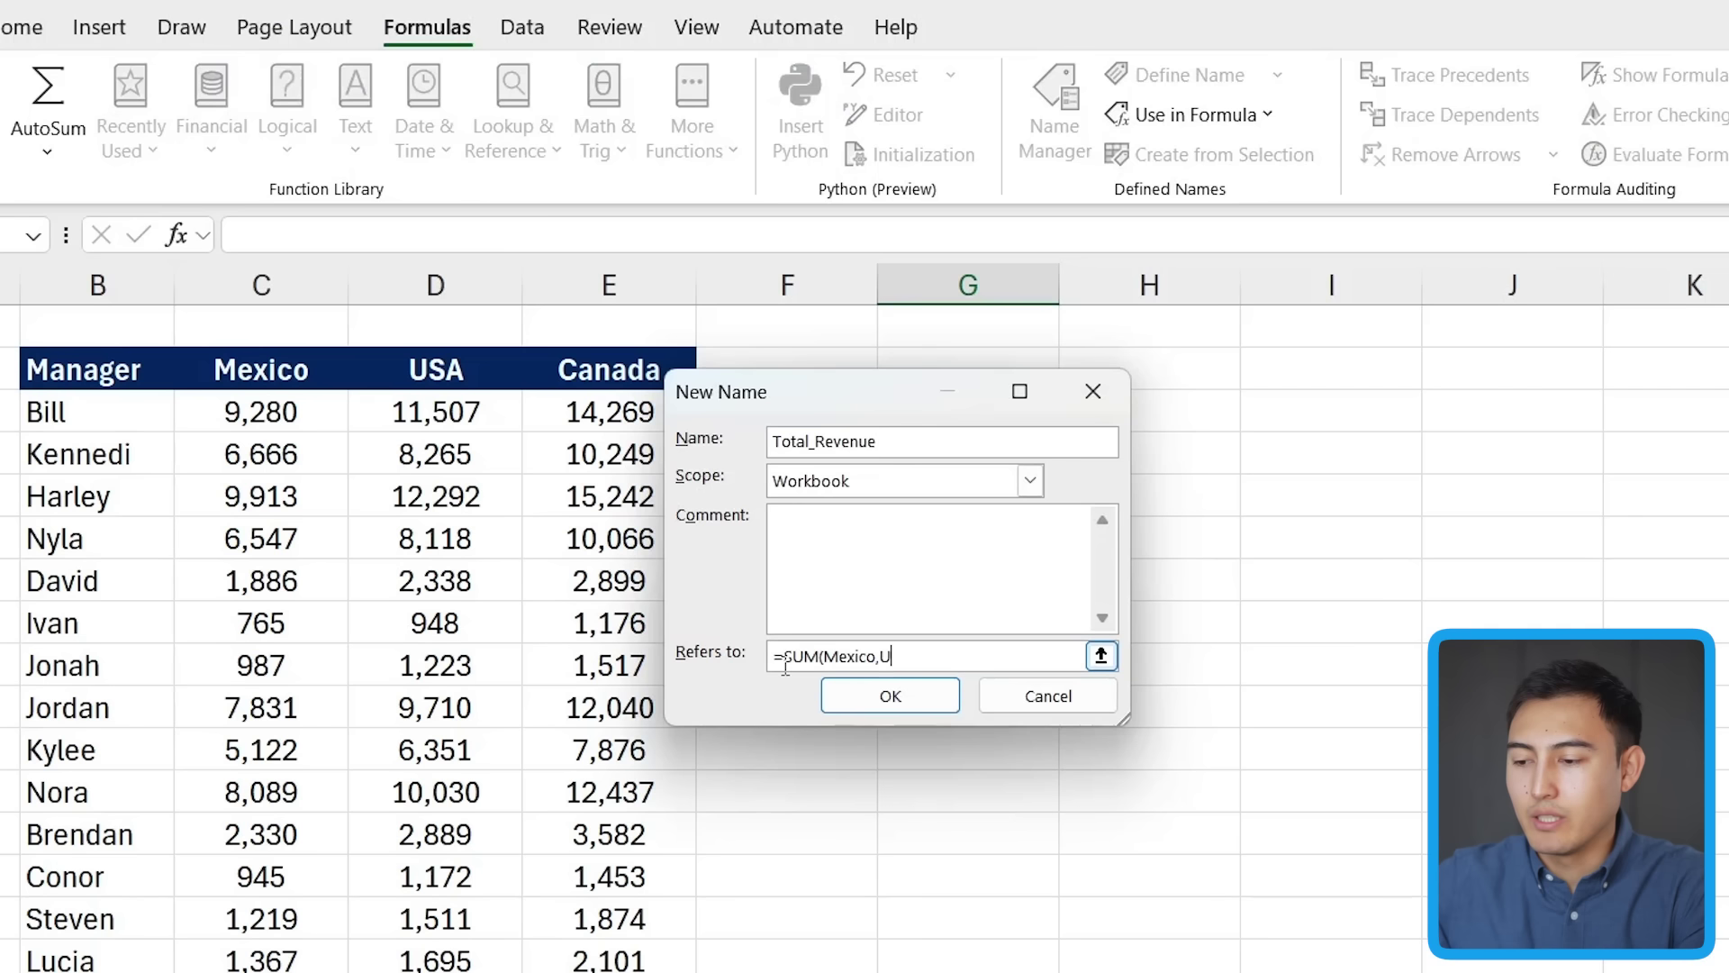
{"action": "type", "text": "SA,"}
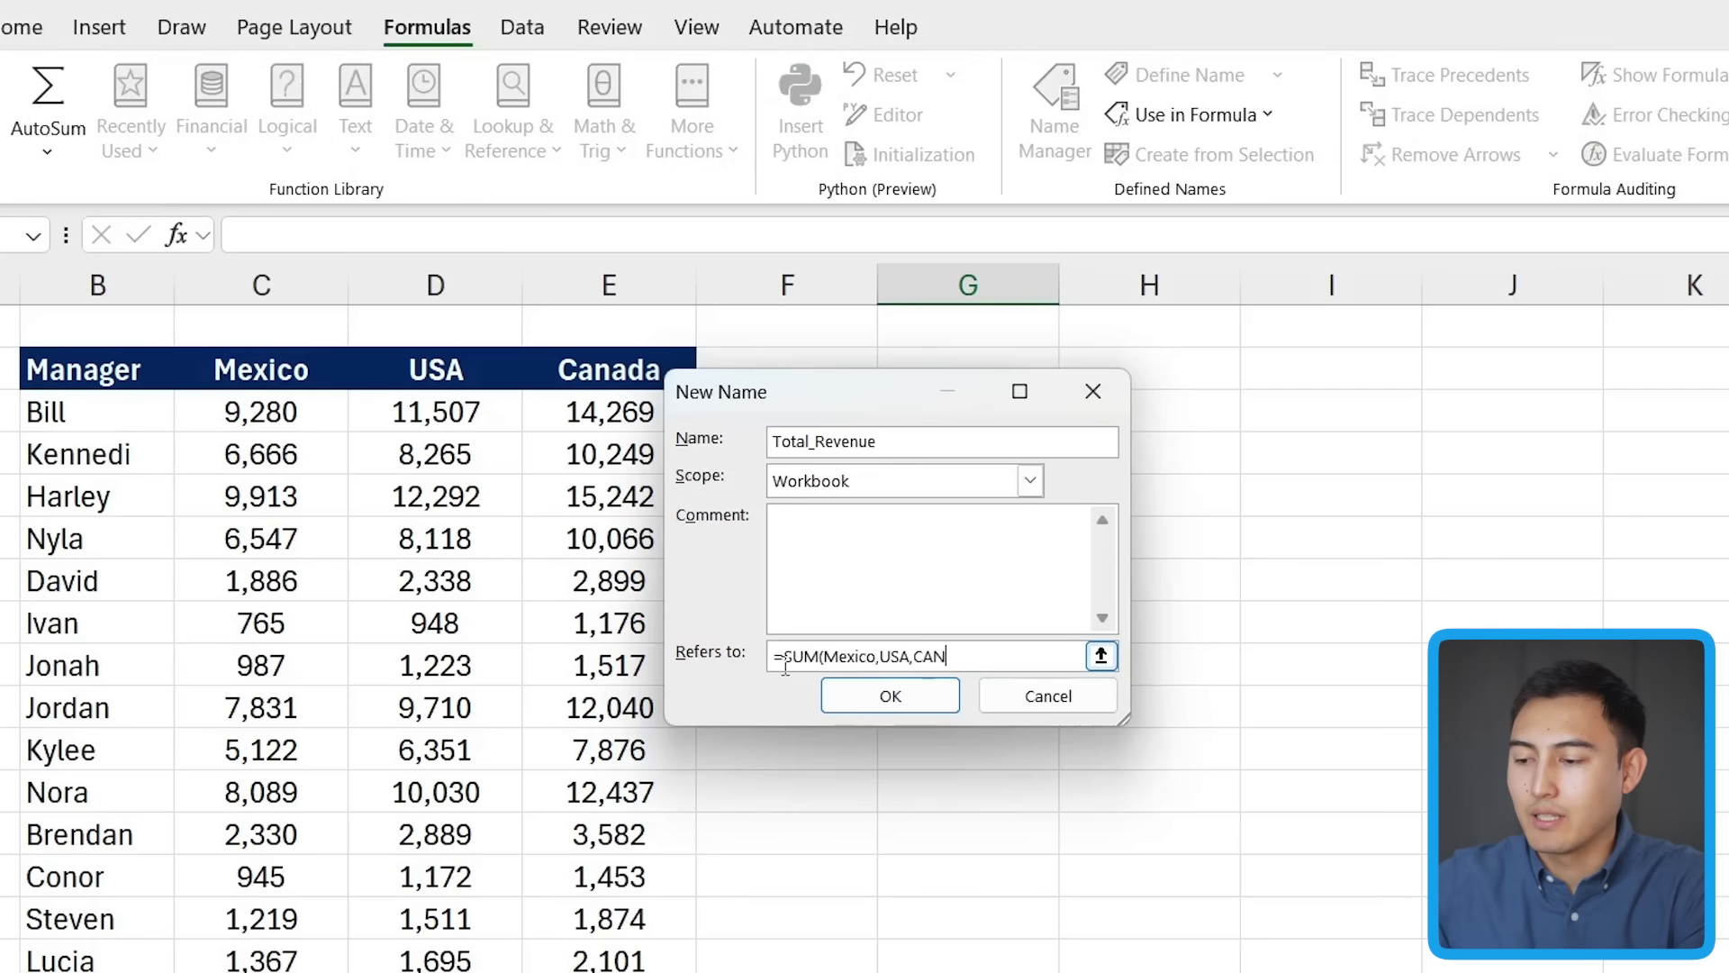
{"action": "type", "text": "Canada)"}
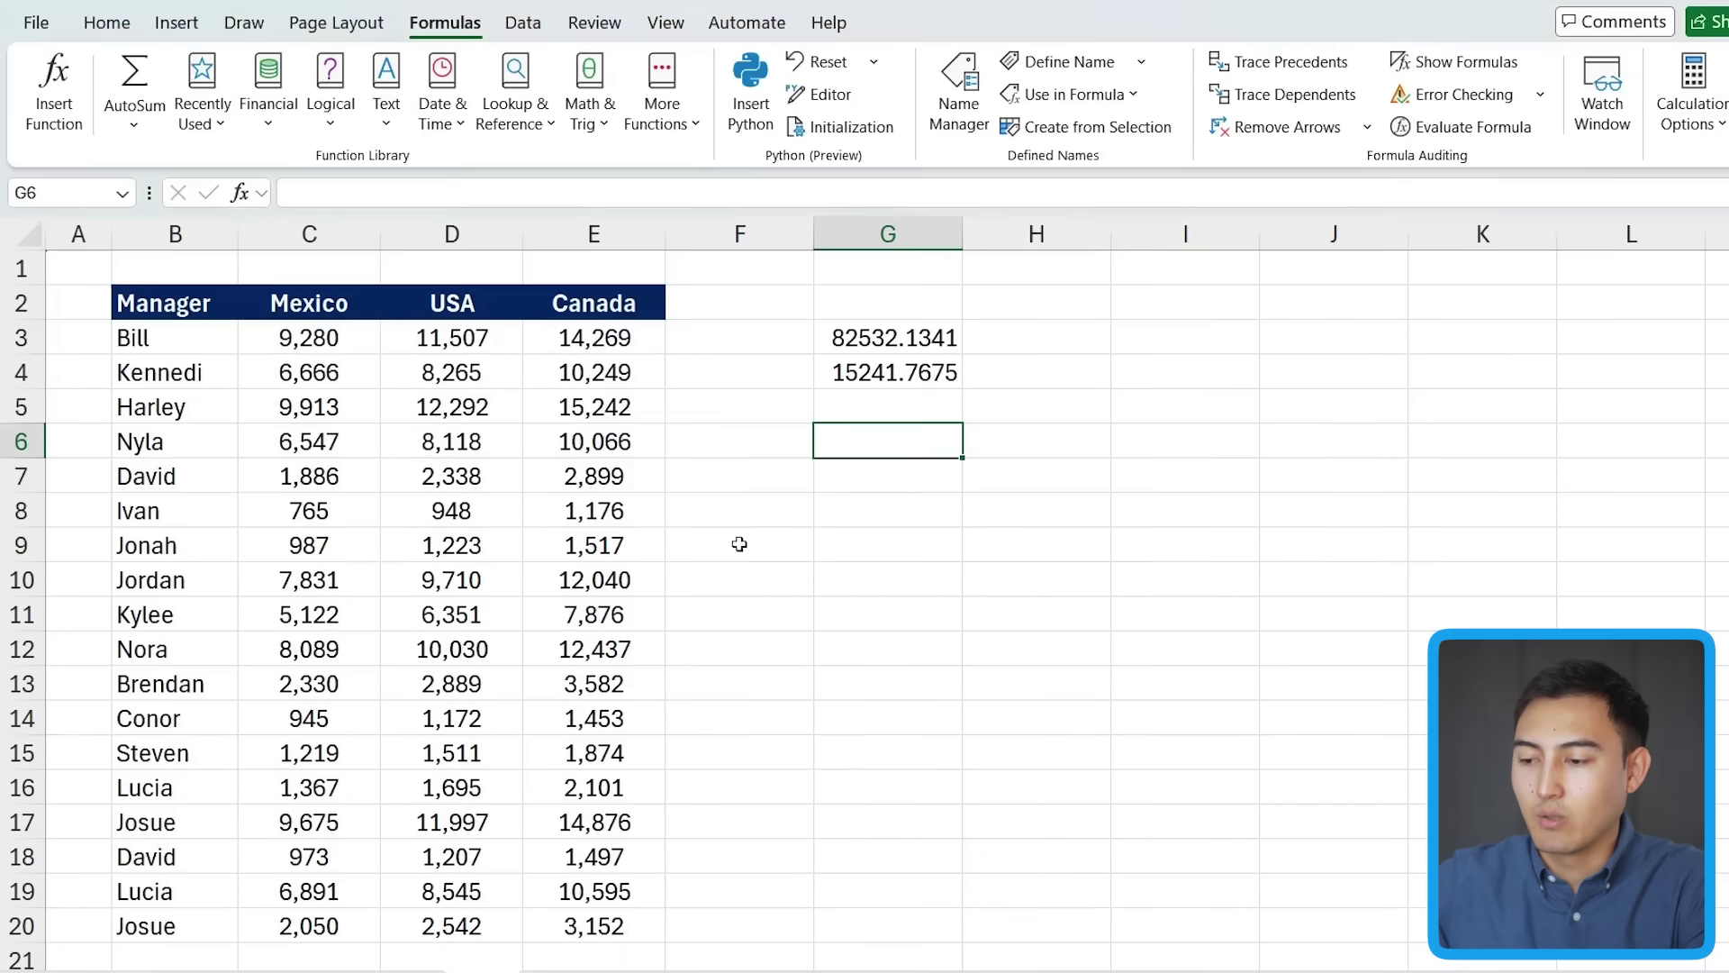
{"action": "type", "text": "=tota"}
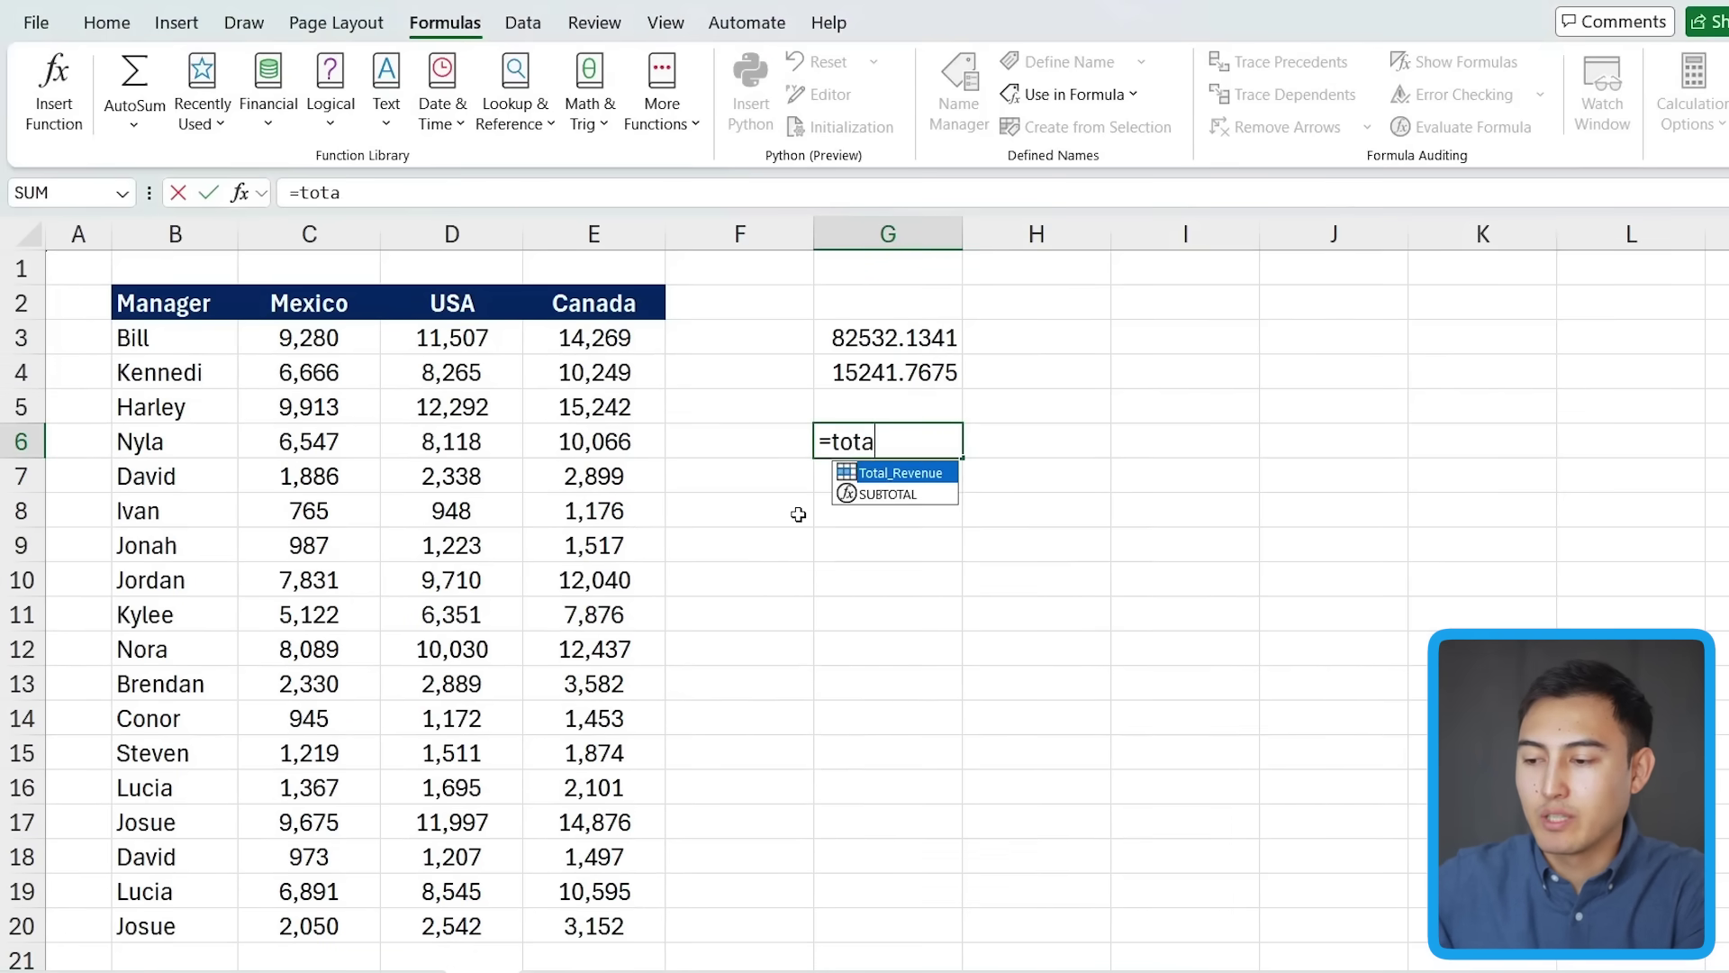
- Enter =Total_Revenue in G6 to show the combined sales of all three countries
{"action": "key", "text": "Tab"}
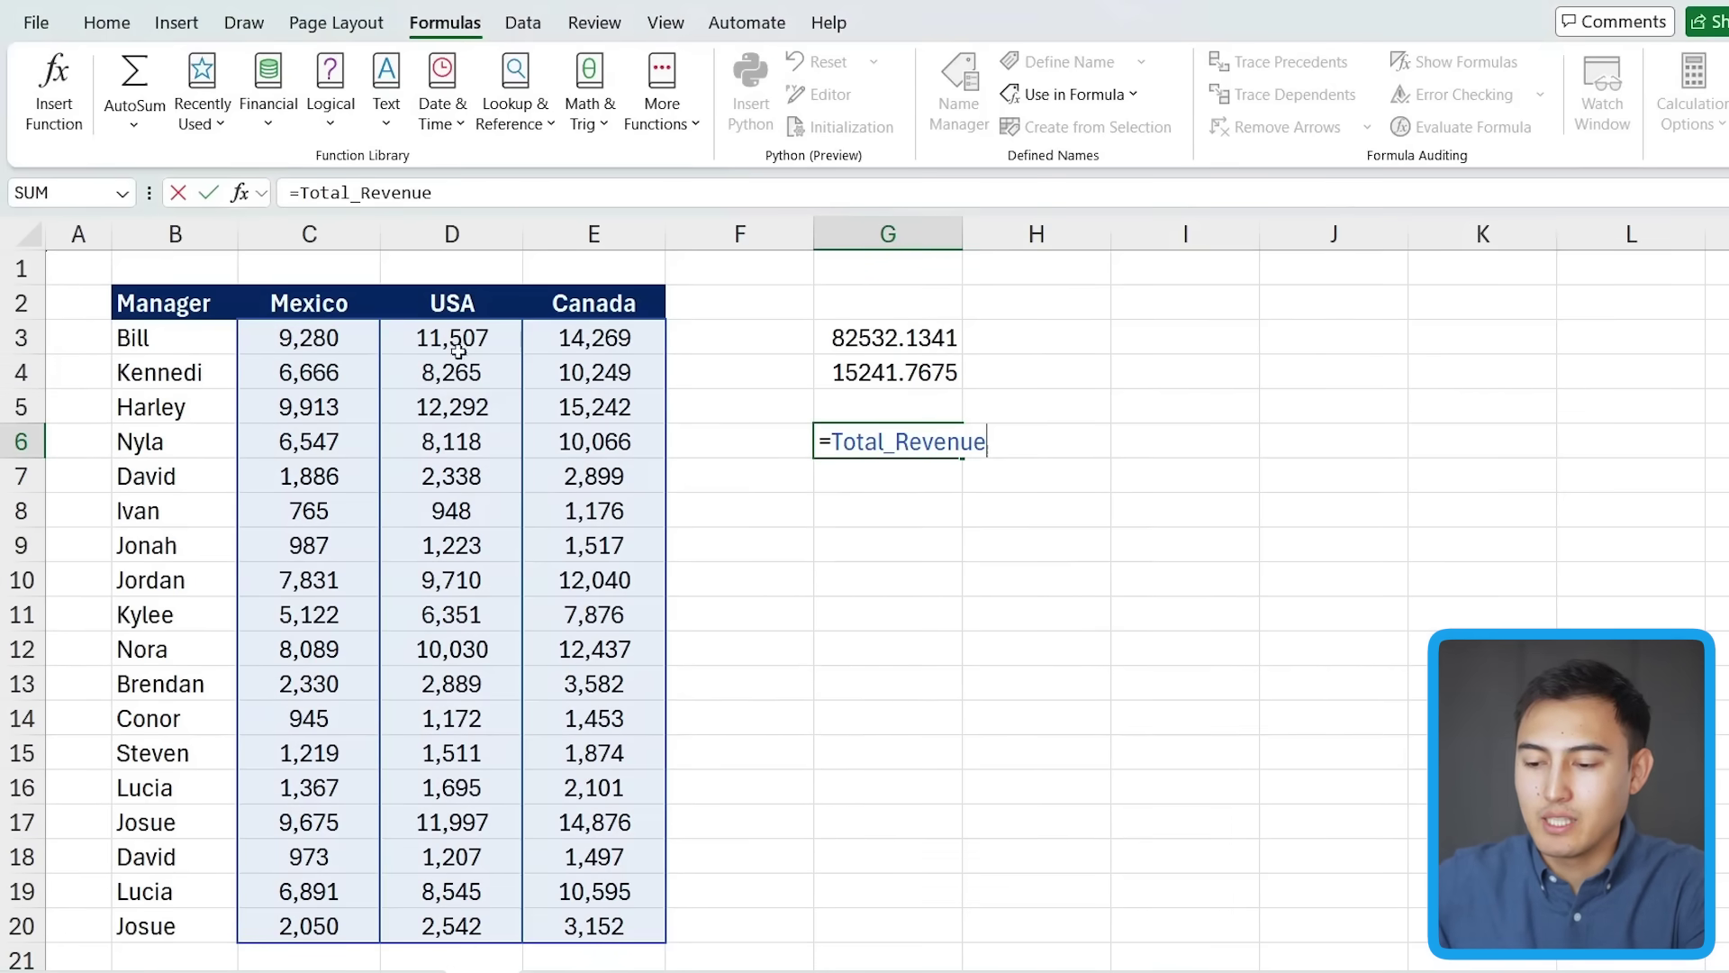
{"action": "key", "text": "Return"}
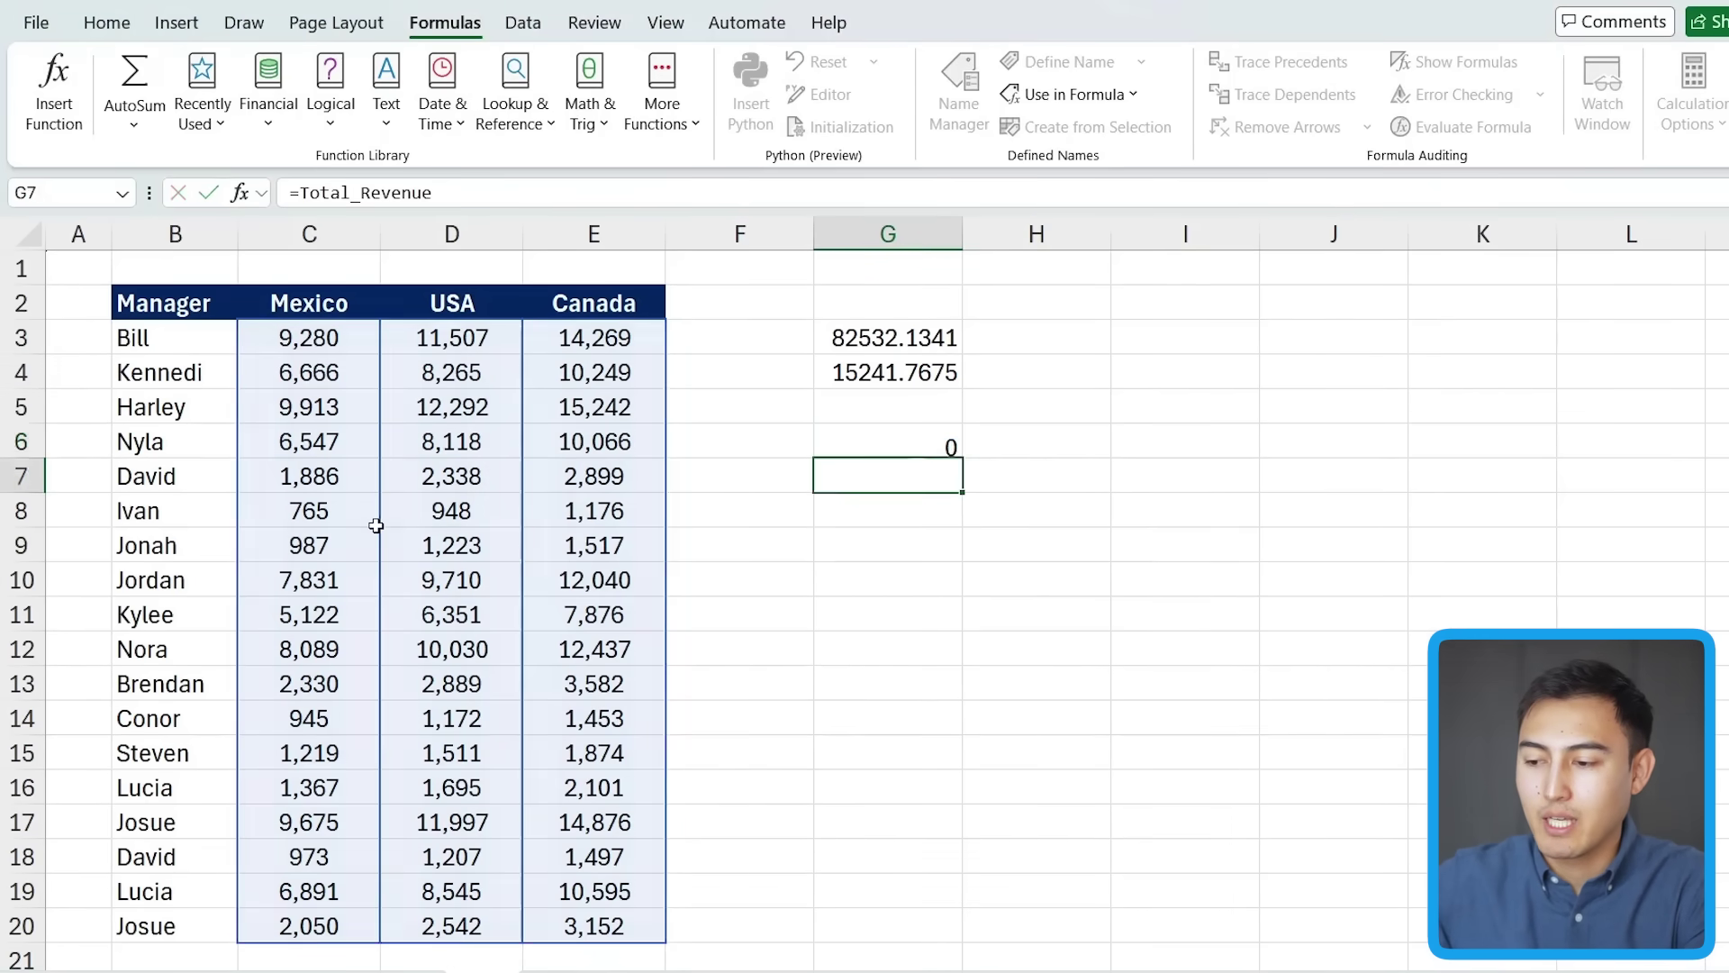
{"action": "left_click", "coordinate": [896, 450]}
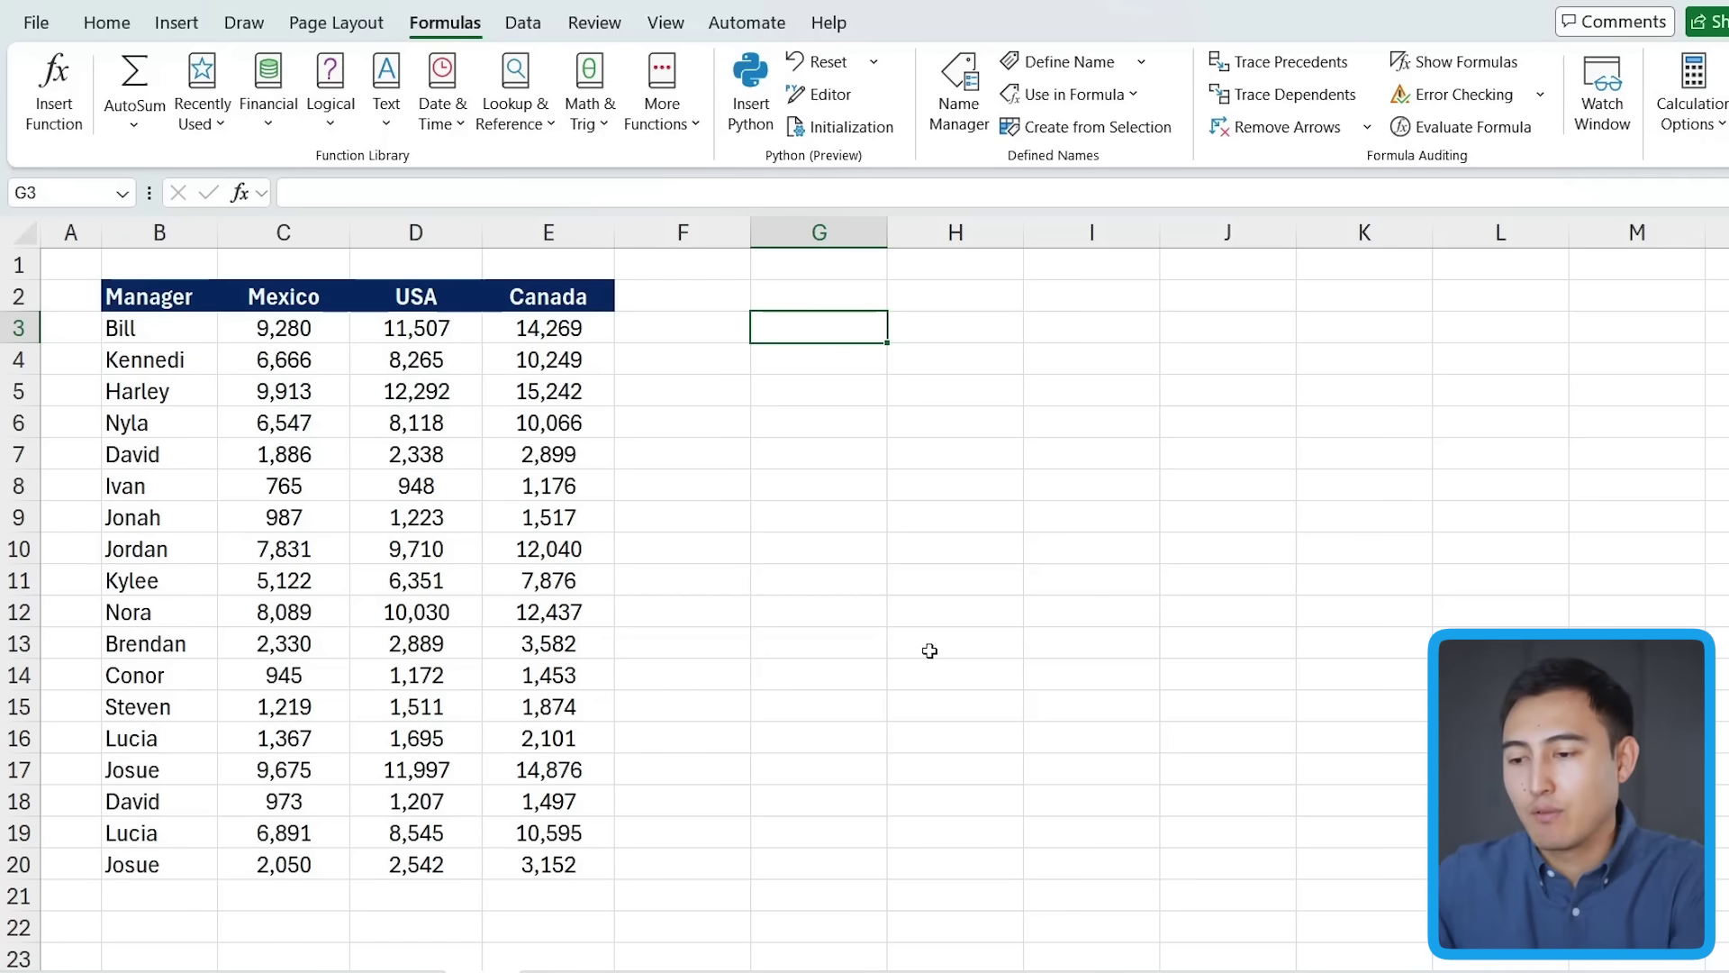
- Enter =SUM(Canada) in G3, returning 126901.409
{"action": "type", "text": "="}
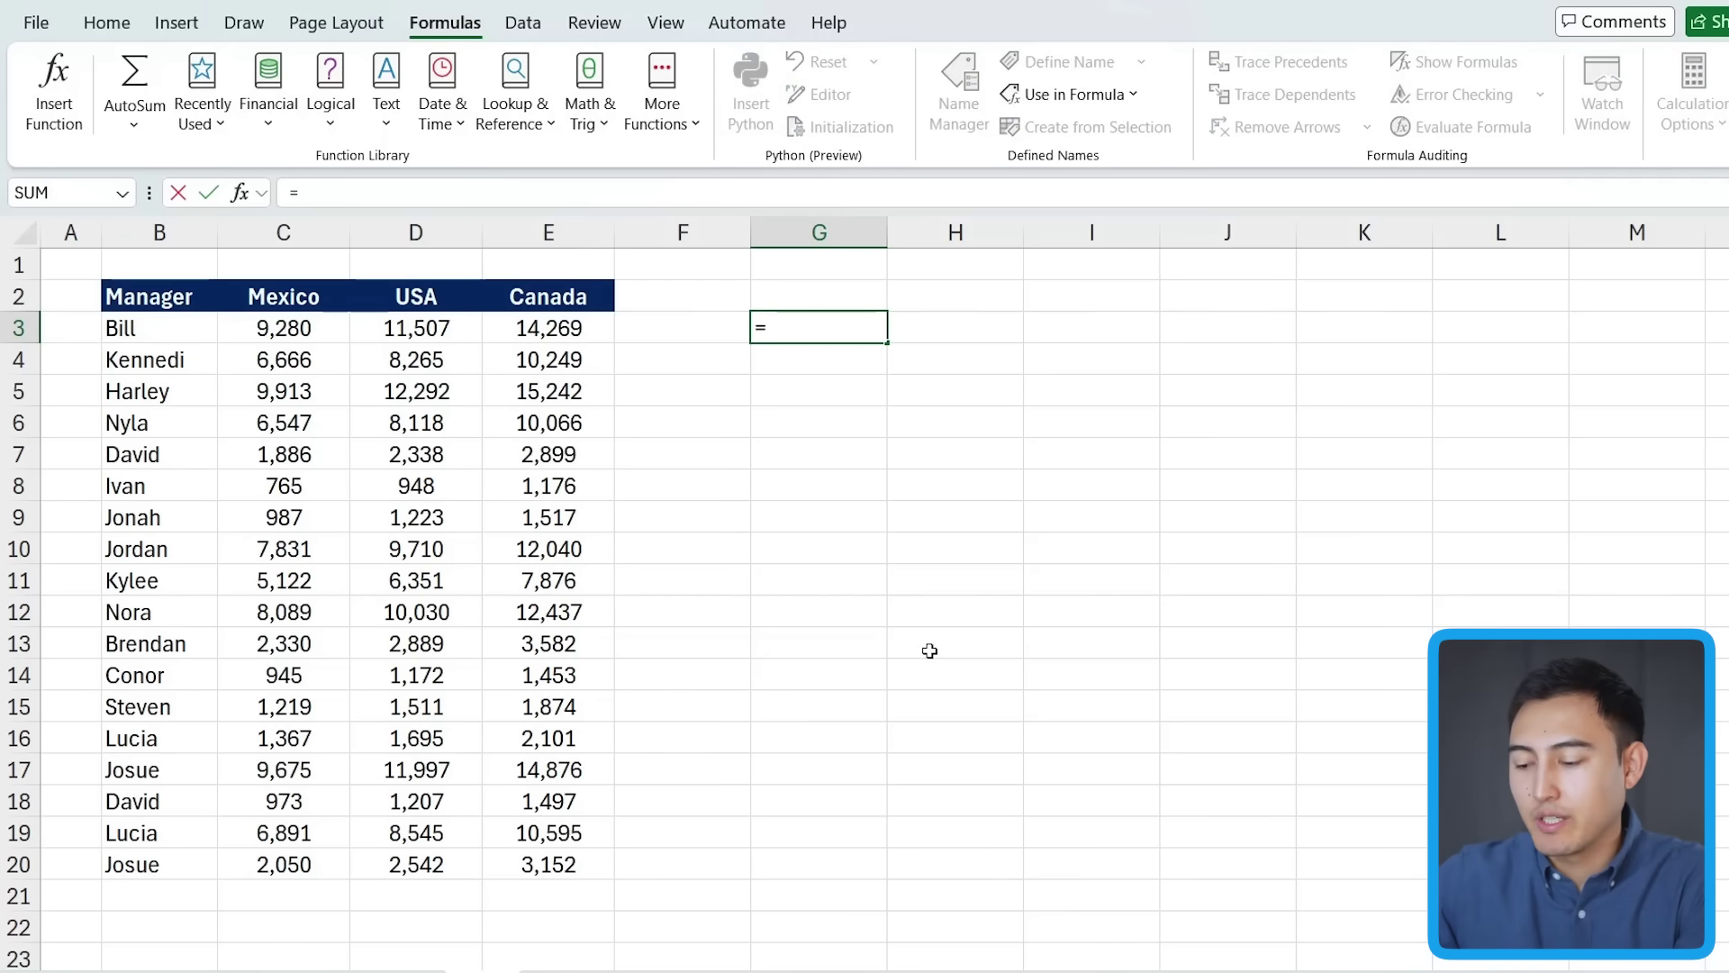
{"action": "type", "text": "SUM(ca"}
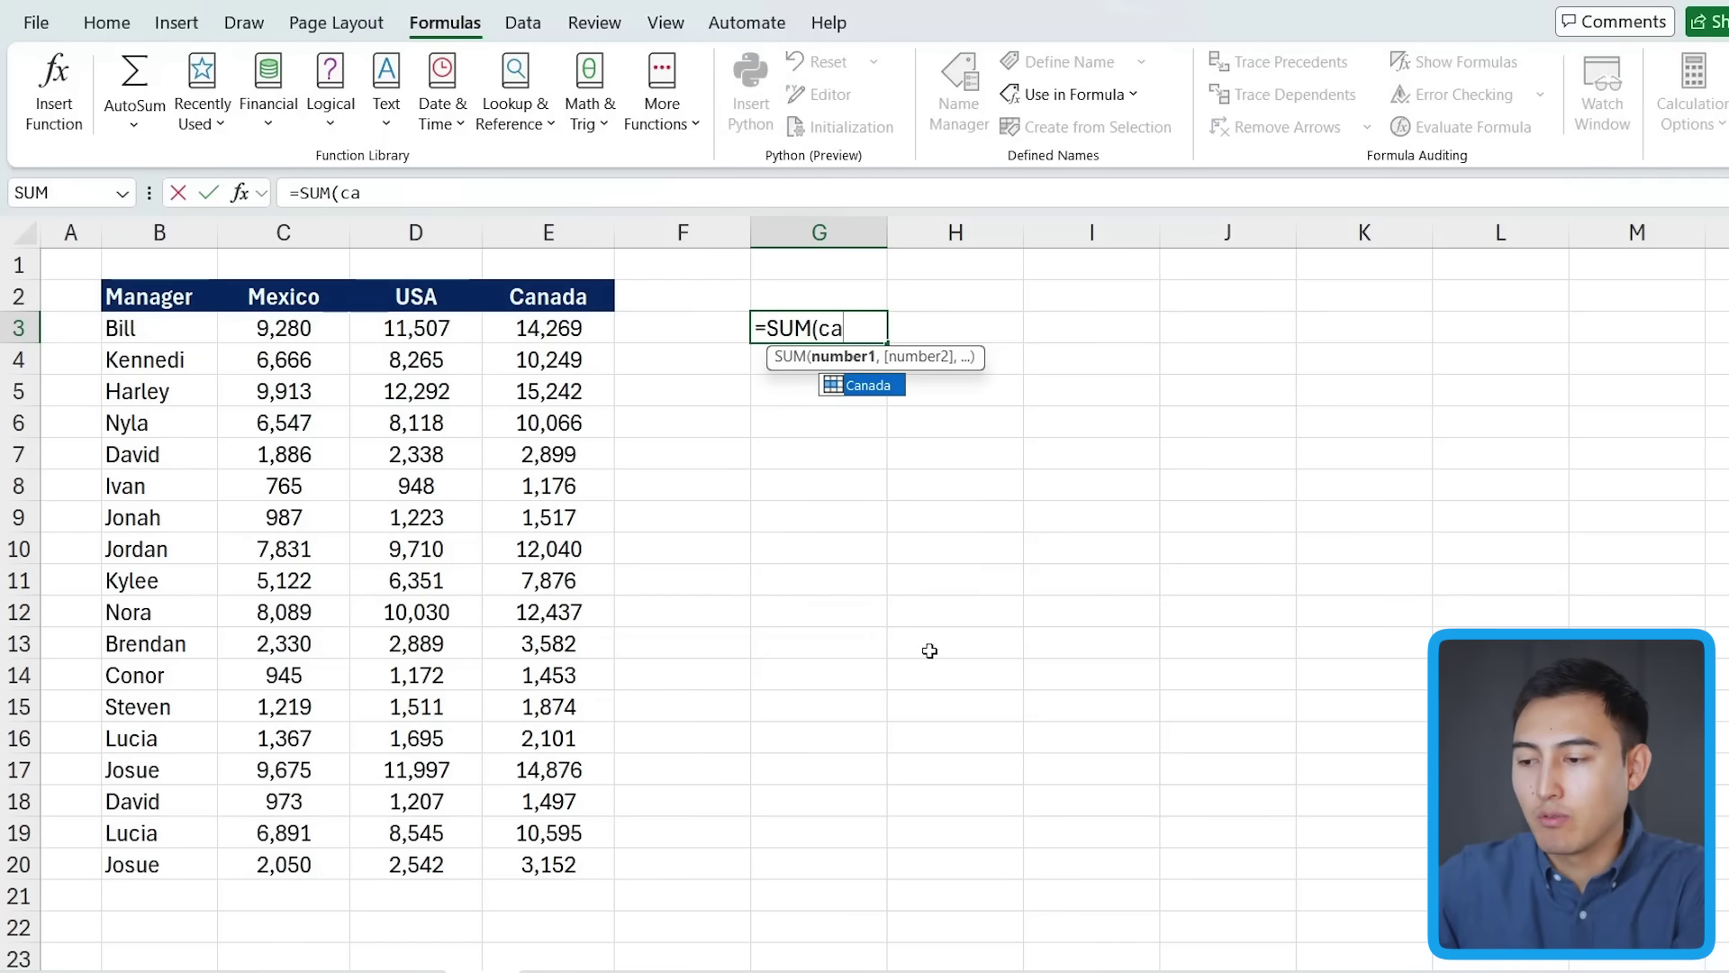
{"action": "key", "text": "Tab"}
{"action": "type", "text": ")"}
{"action": "key", "text": "Return"}
{"action": "key", "text": "Up"}
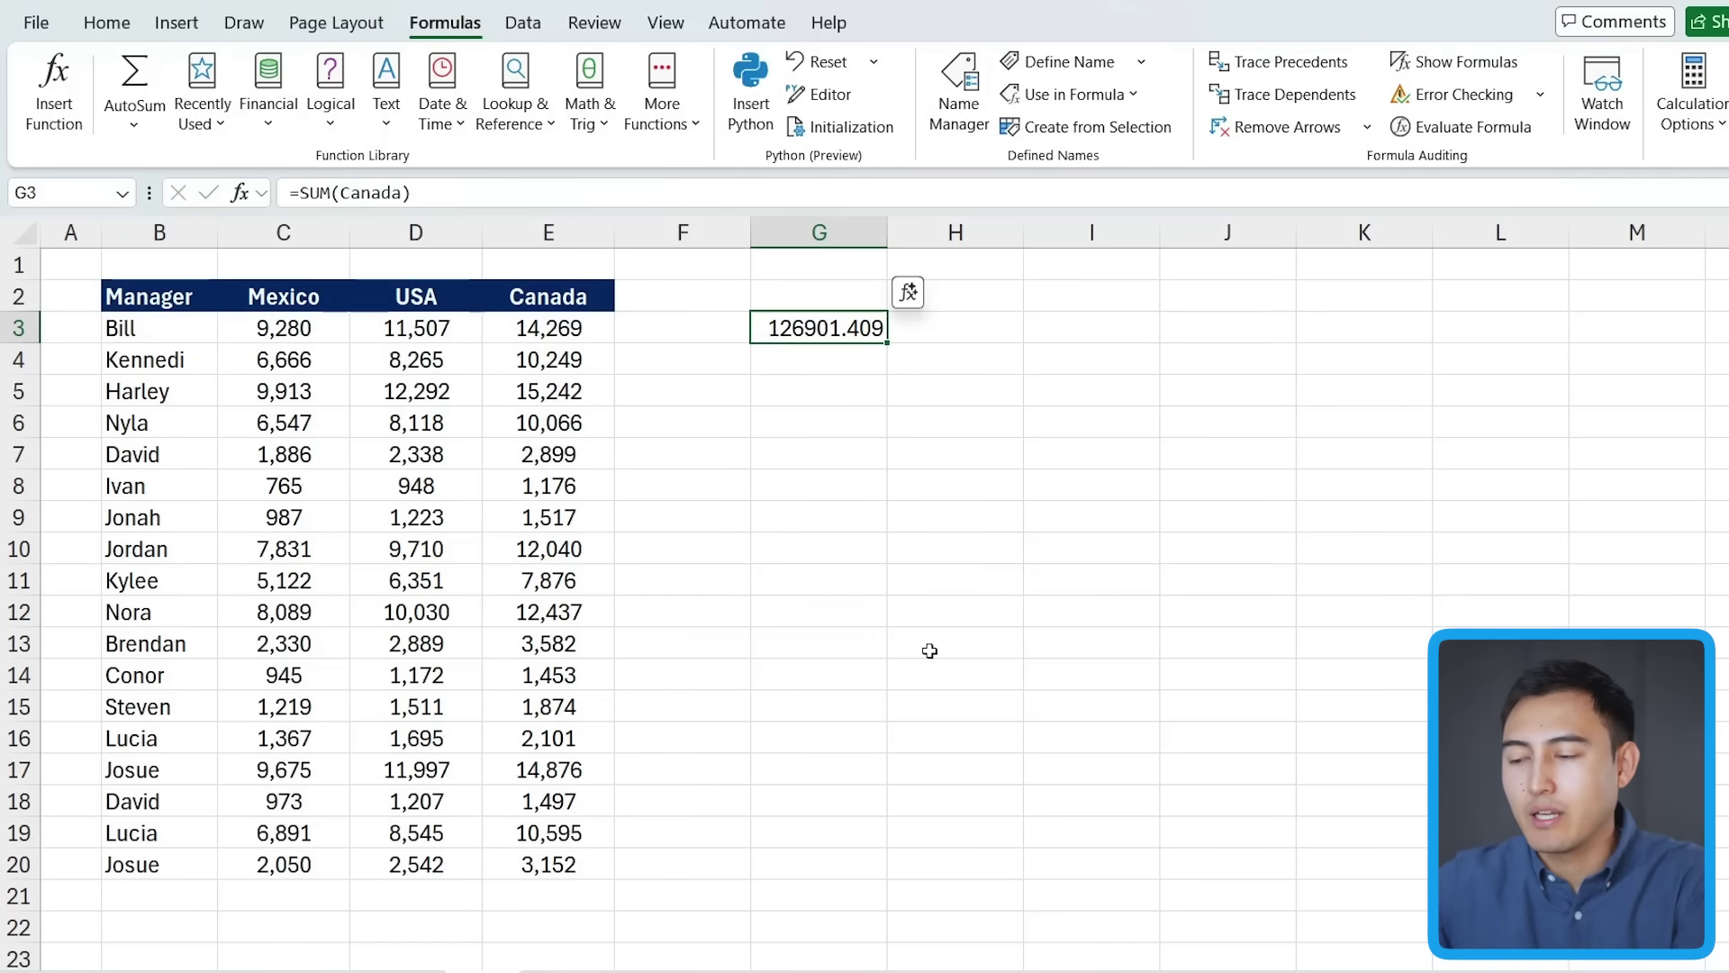
- Add 10000 in E21 below the Canada figures and inspect G3's summed range
{"action": "left_click", "coordinate": [538, 899]}
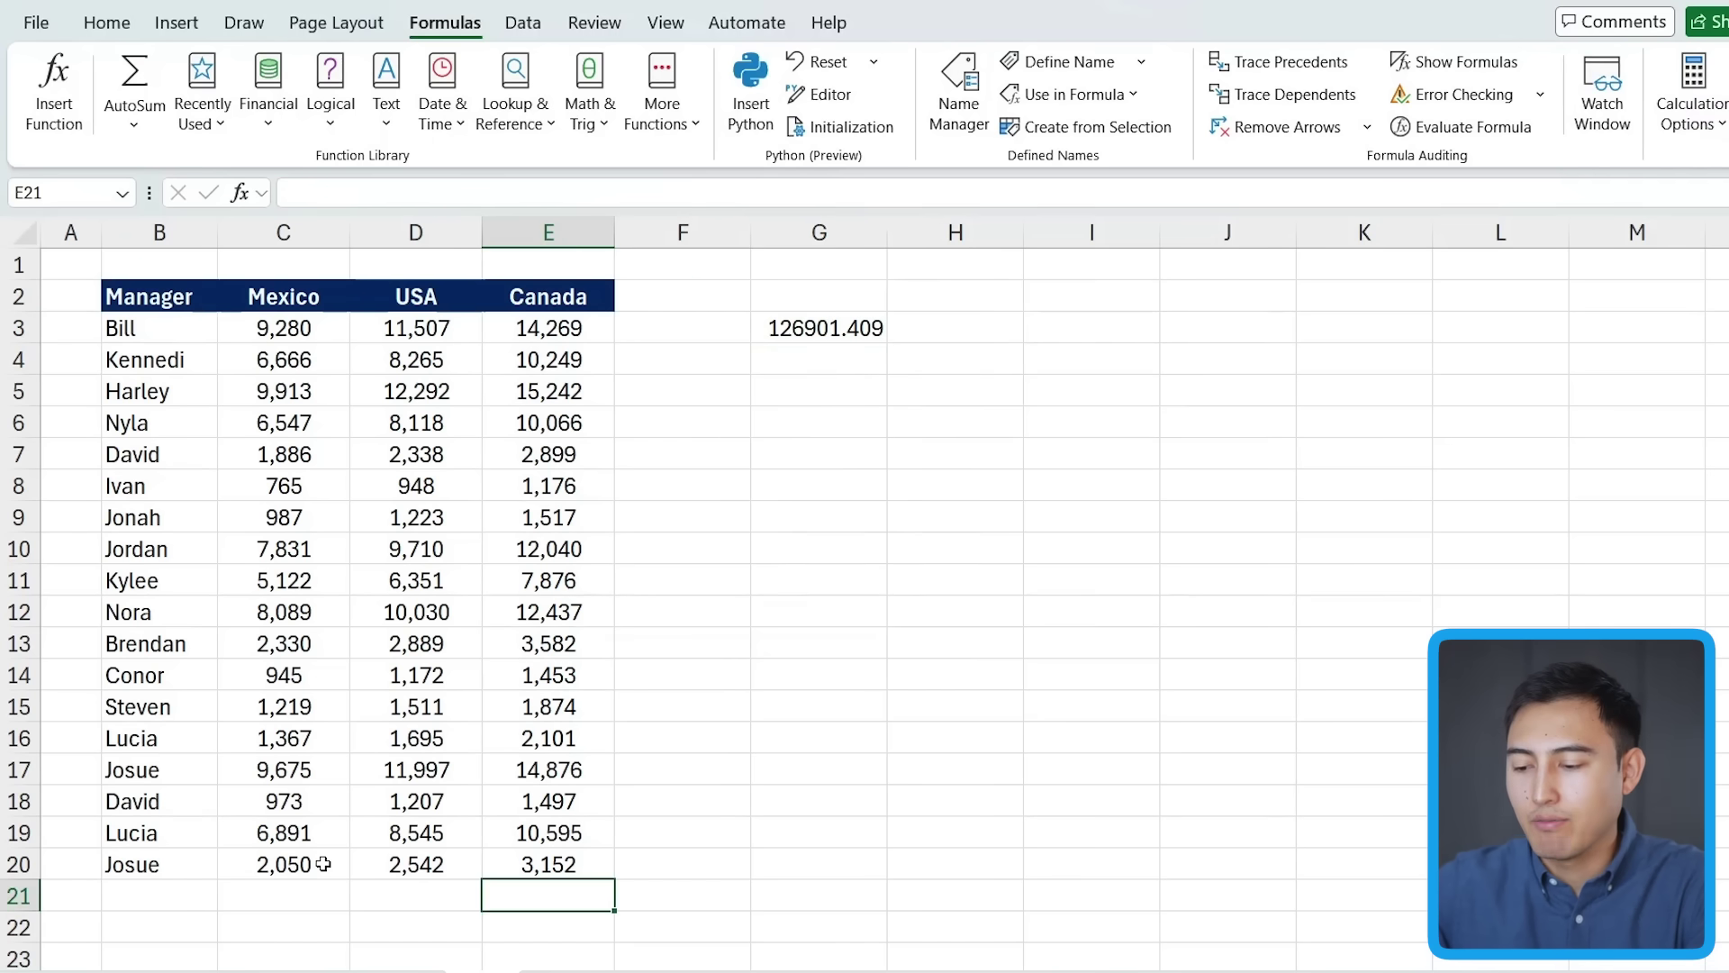
{"action": "type", "text": "10000"}
{"action": "key", "text": "Return"}
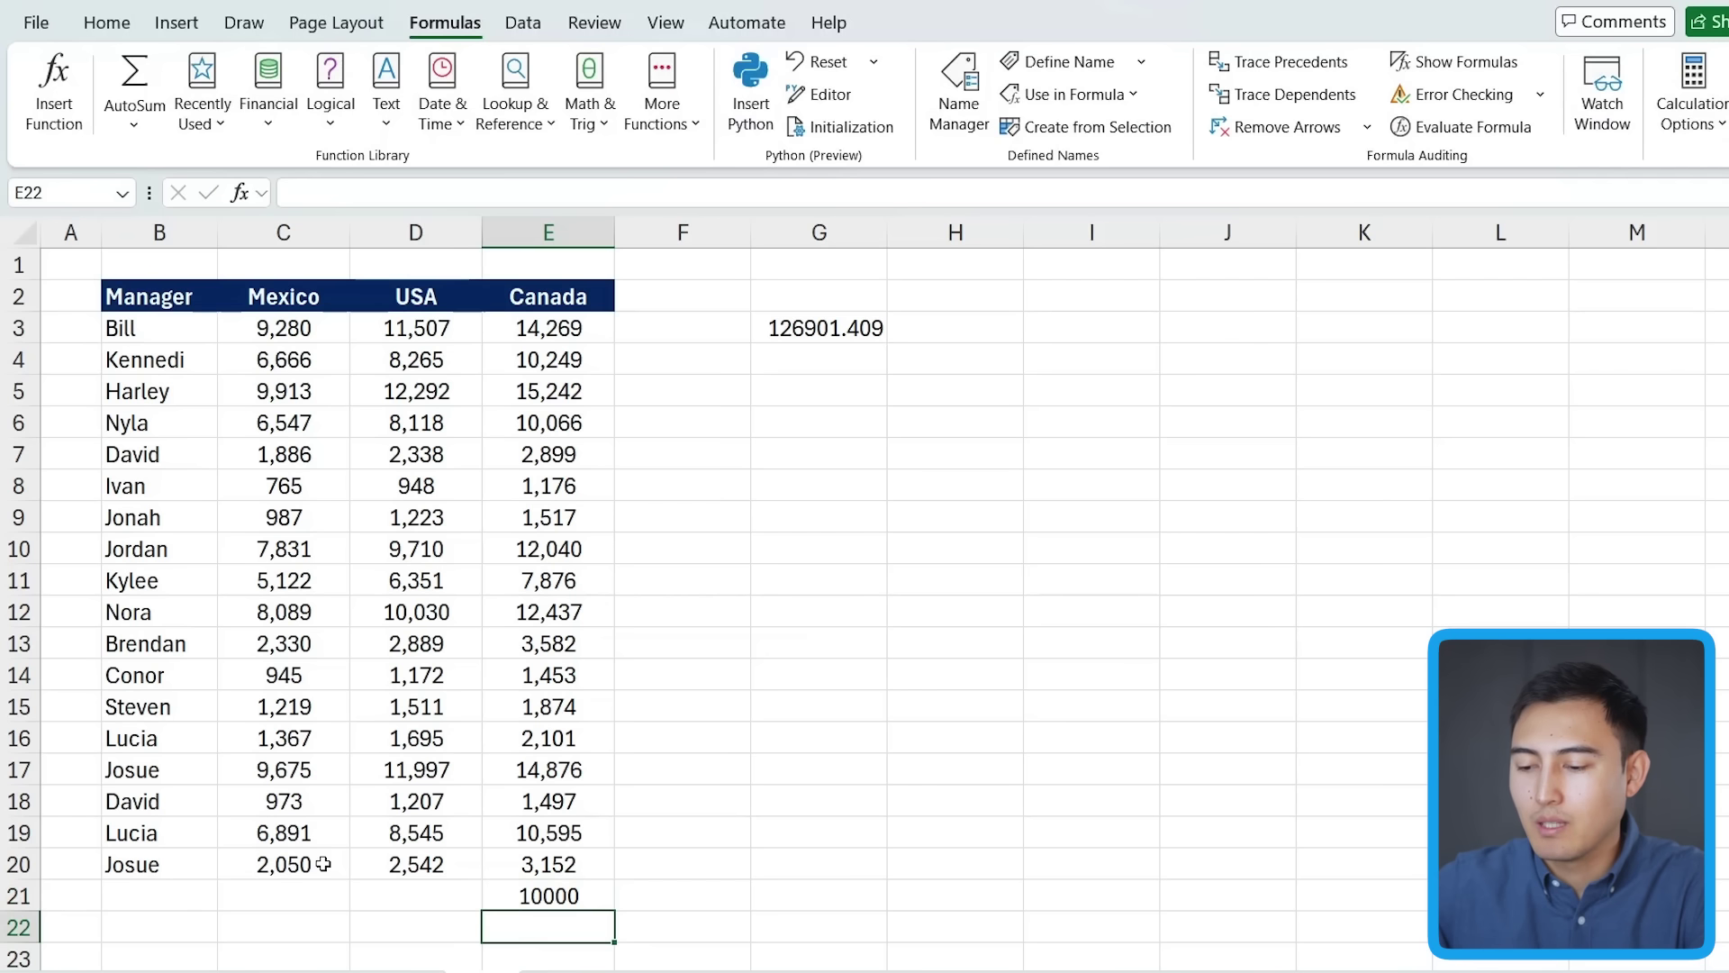
{"action": "key", "text": "Up"}
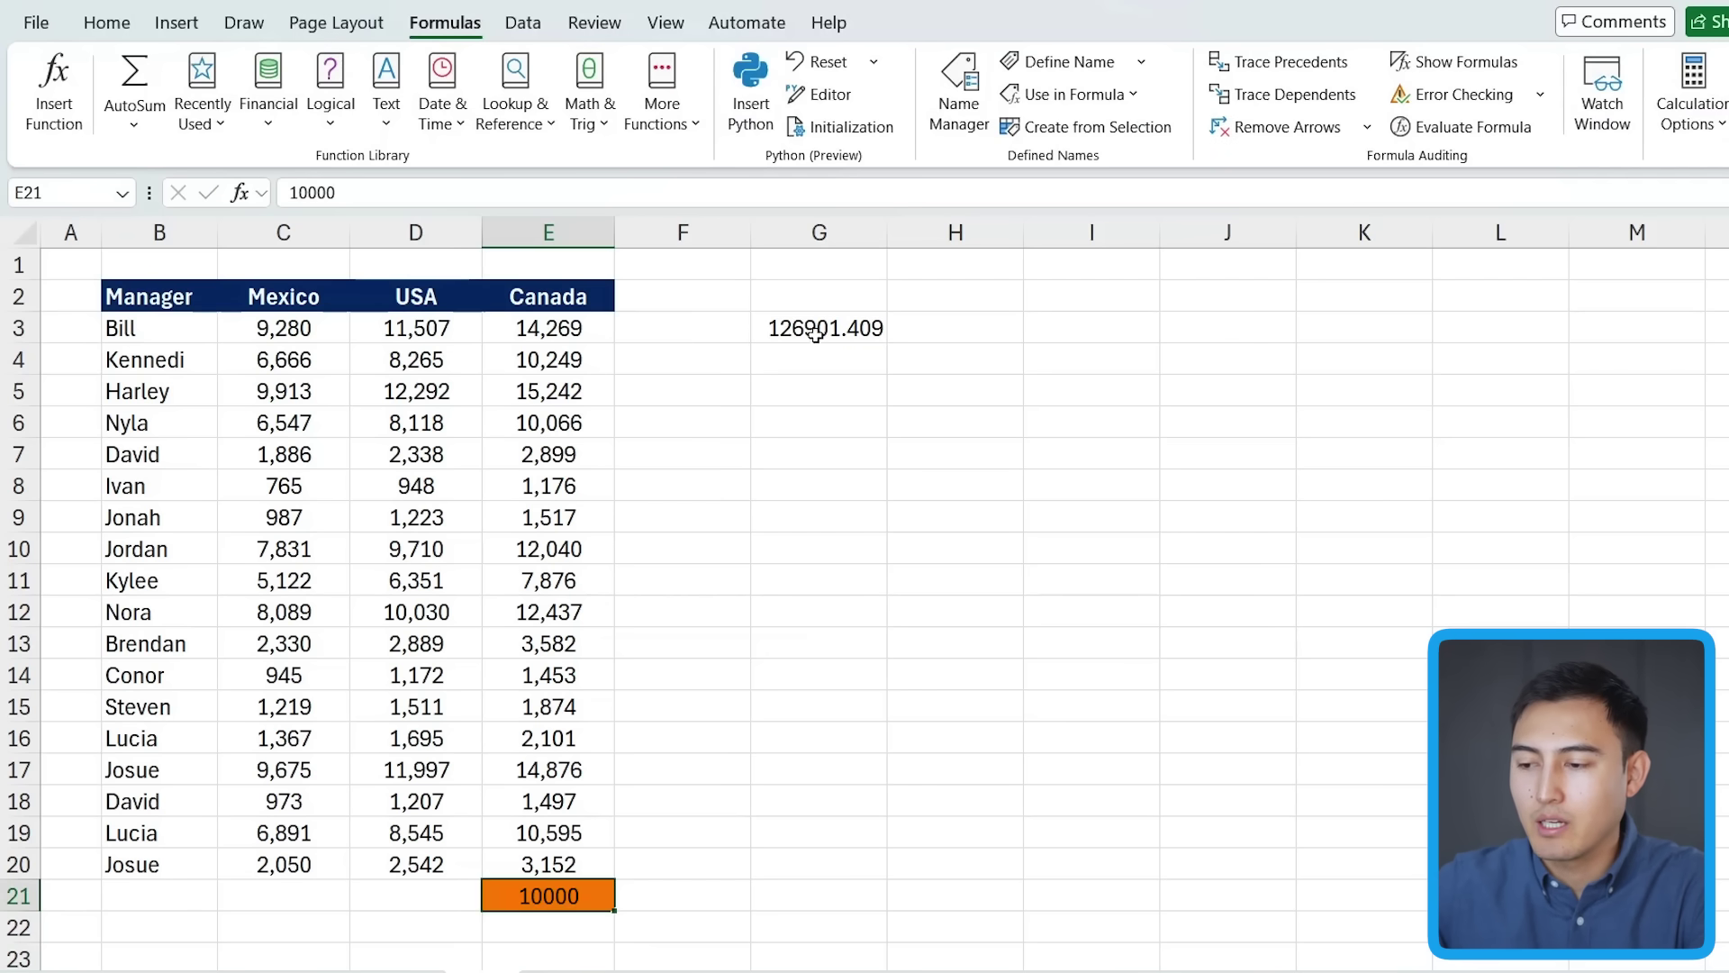
{"action": "double_click", "coordinate": [815, 330]}
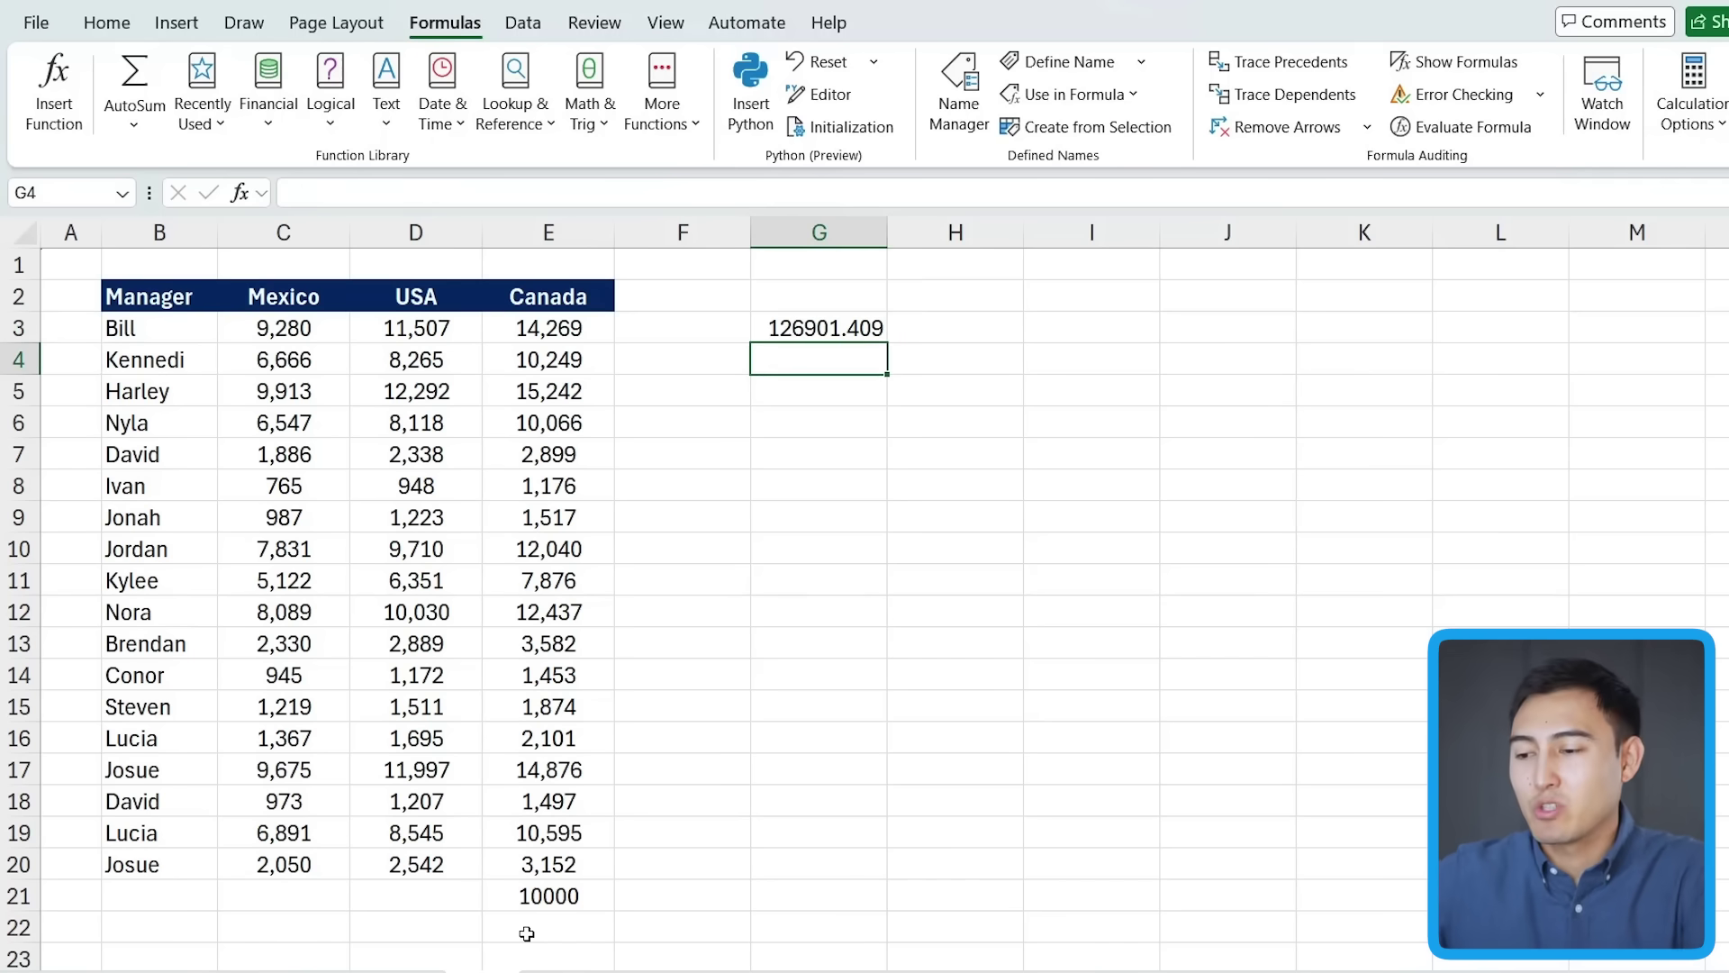
{"action": "type", "text": "="}
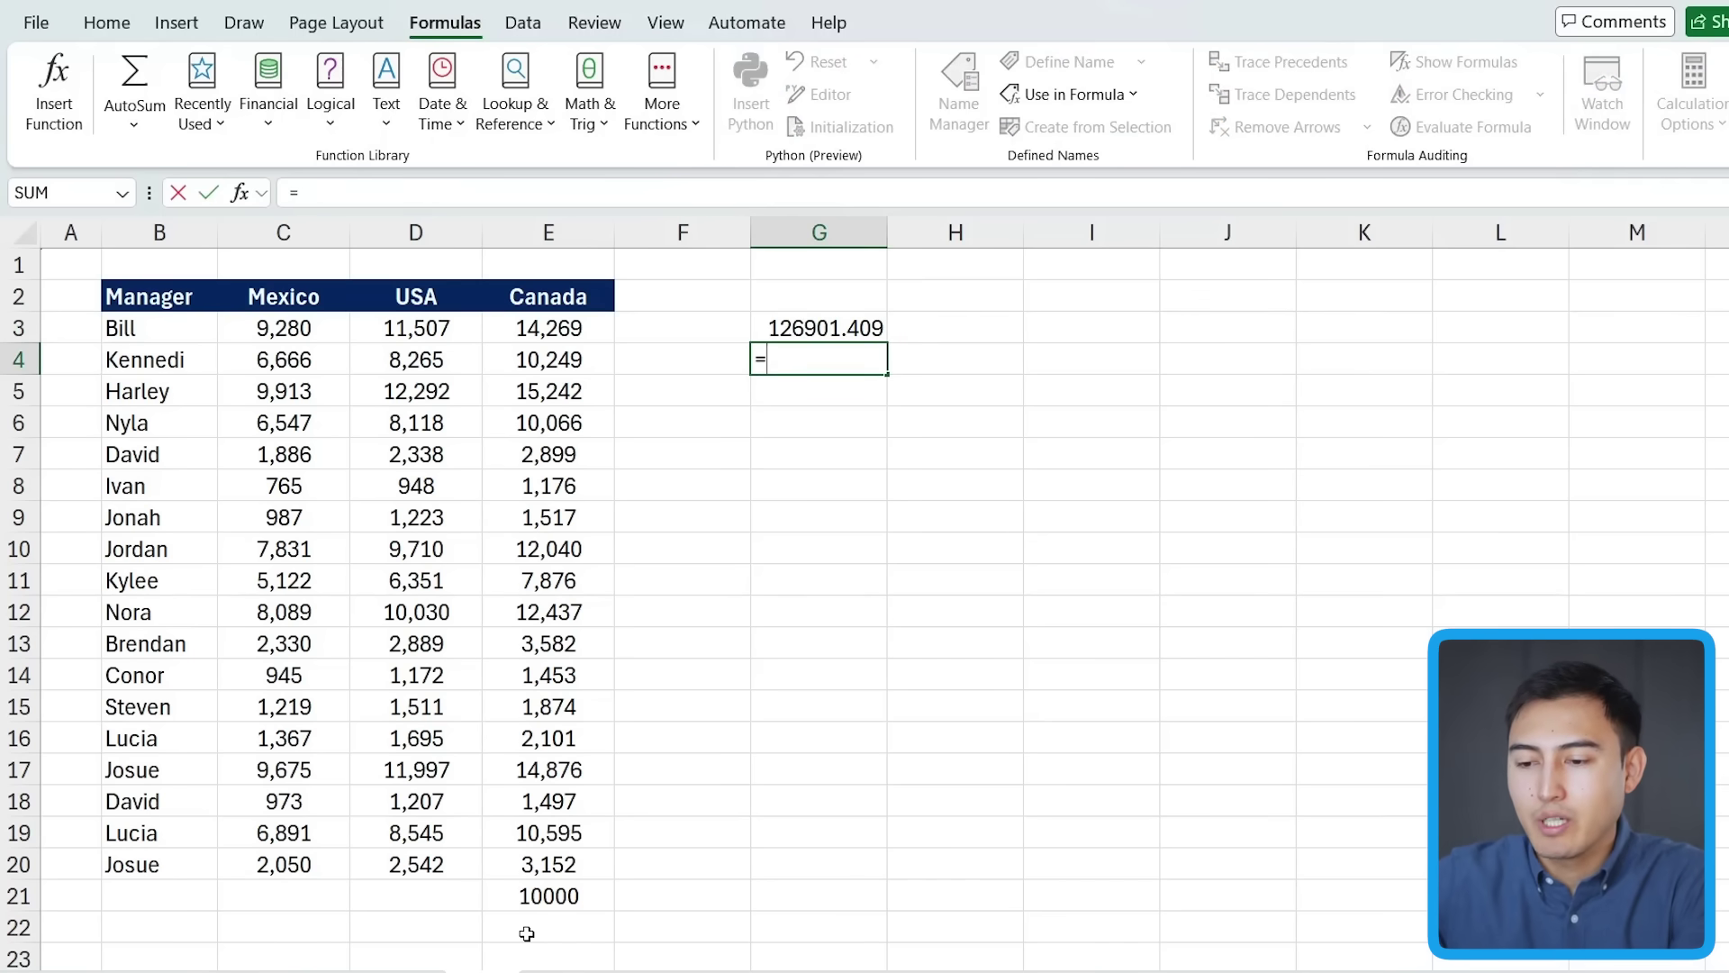
- Enter =E3:INDEX(E3:E30,COUNTA(E3:E30)) in G4 to spill Canada values through the last filled row
{"action": "left_click", "coordinate": [563, 326]}
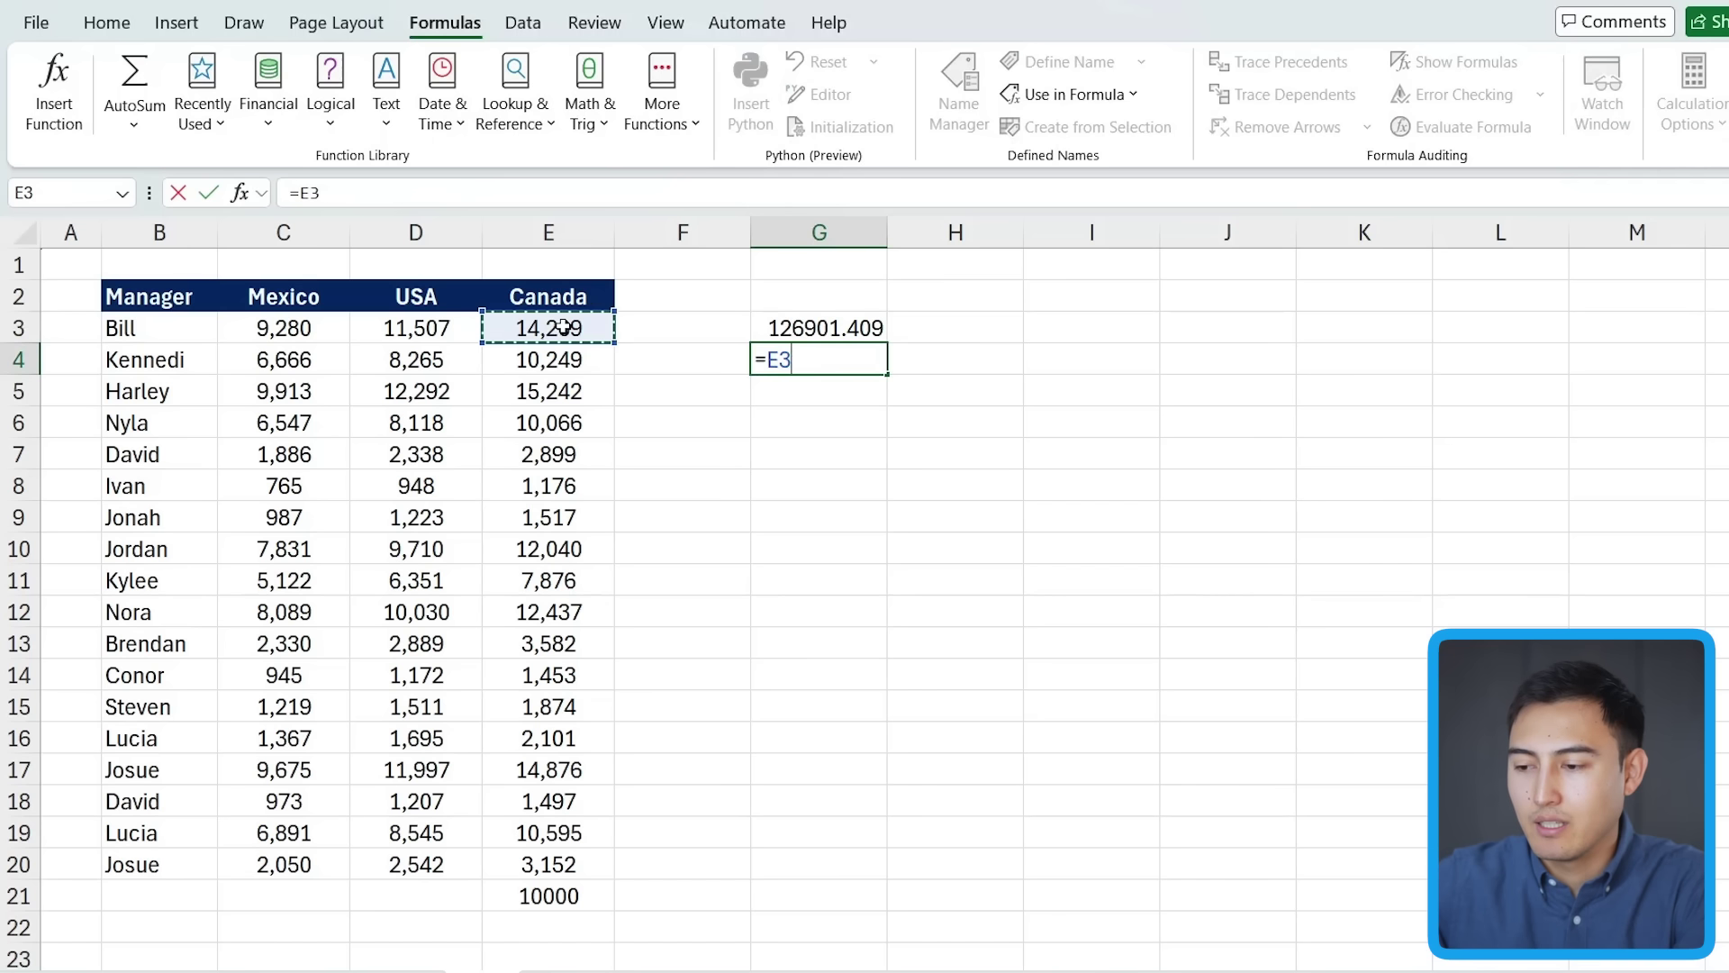
{"action": "type", "text": ":"}
{"action": "left_click", "coordinate": [563, 326]}
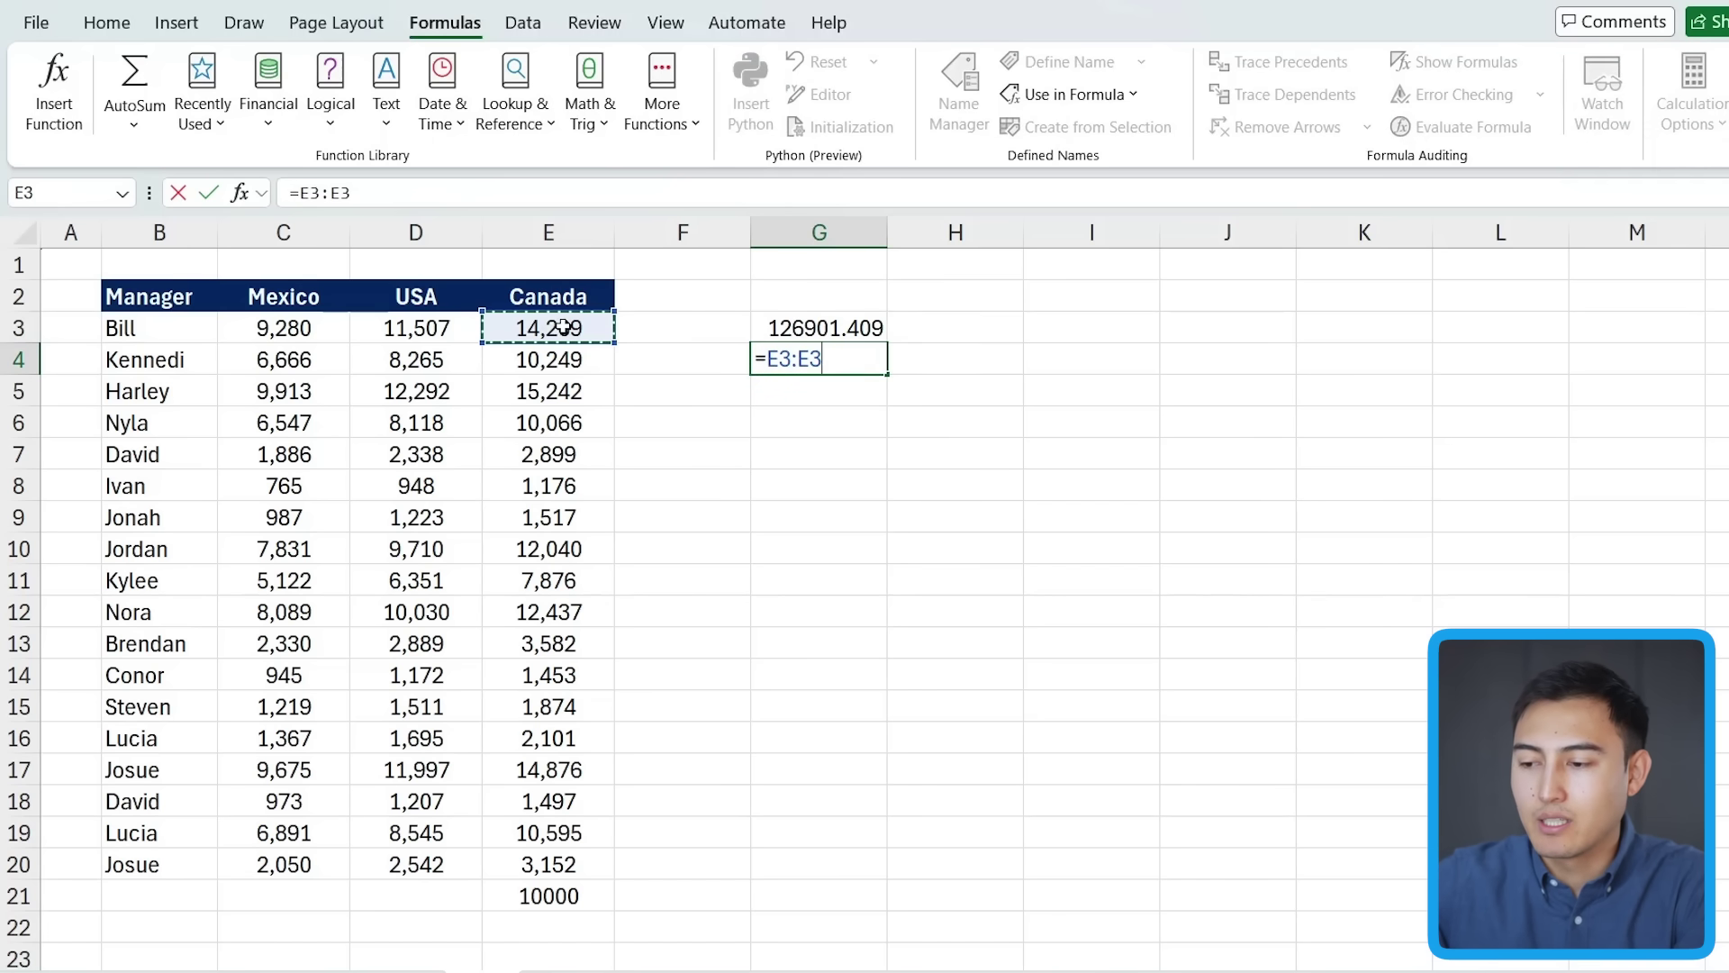
{"action": "key", "text": "BackSpace"}
{"action": "key", "text": "BackSpace"}
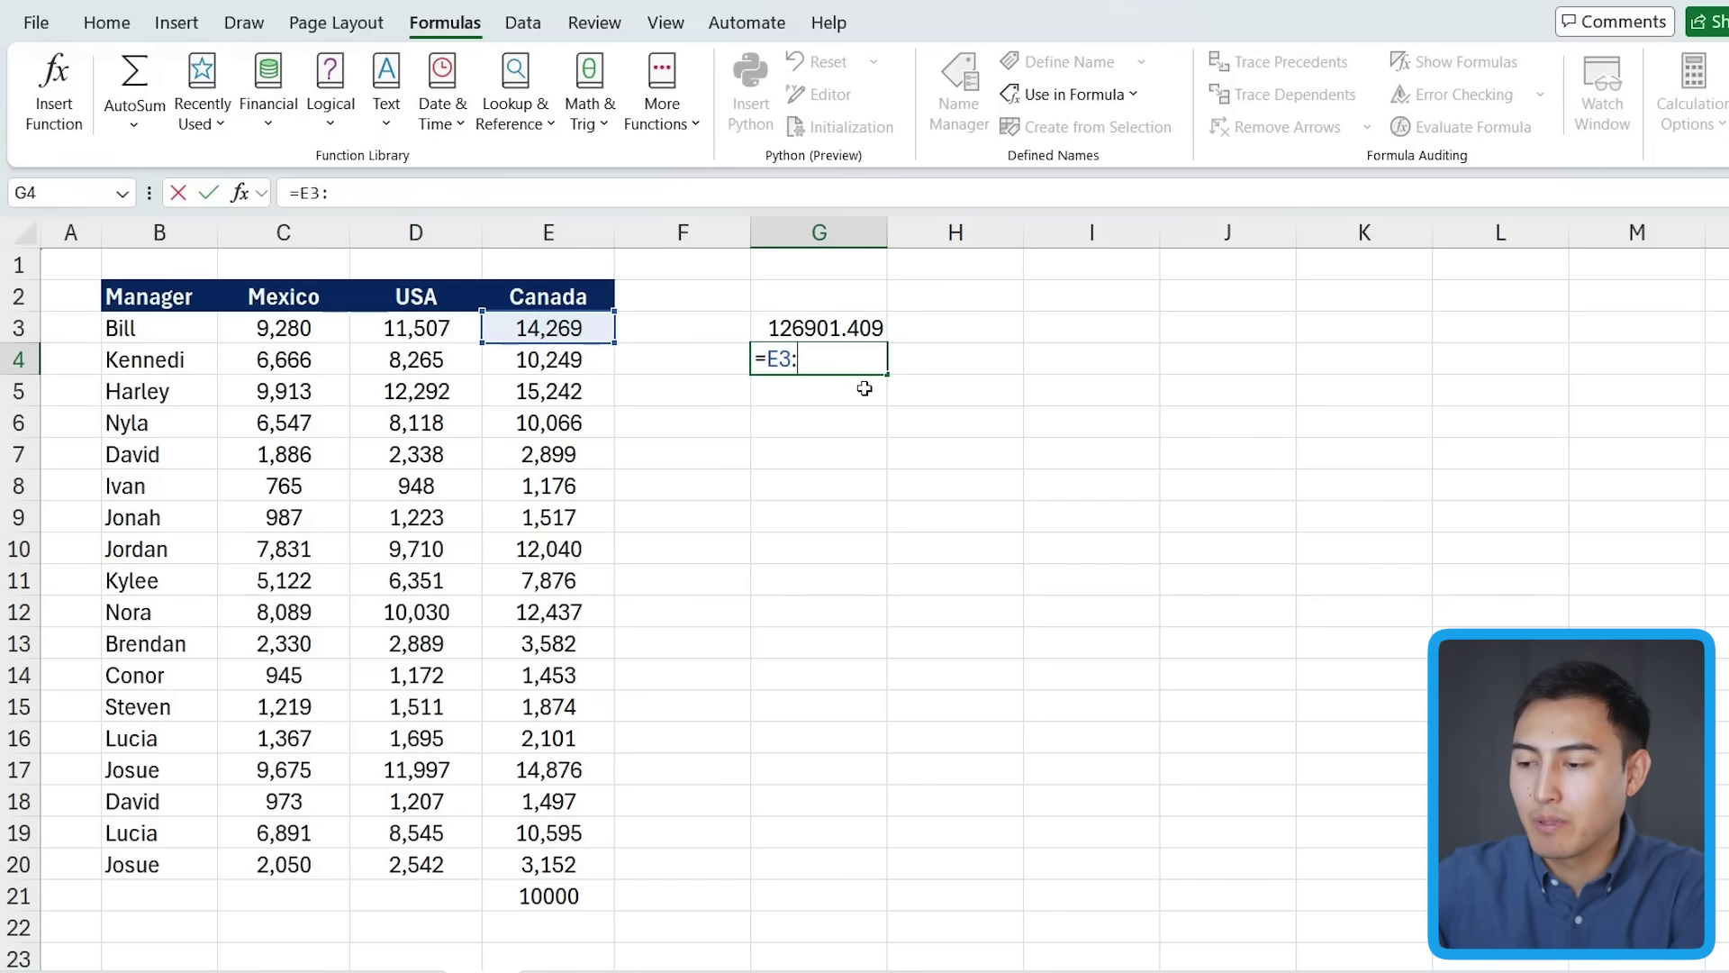
{"action": "type", "text": "ind"}
{"action": "key", "text": "Tab"}
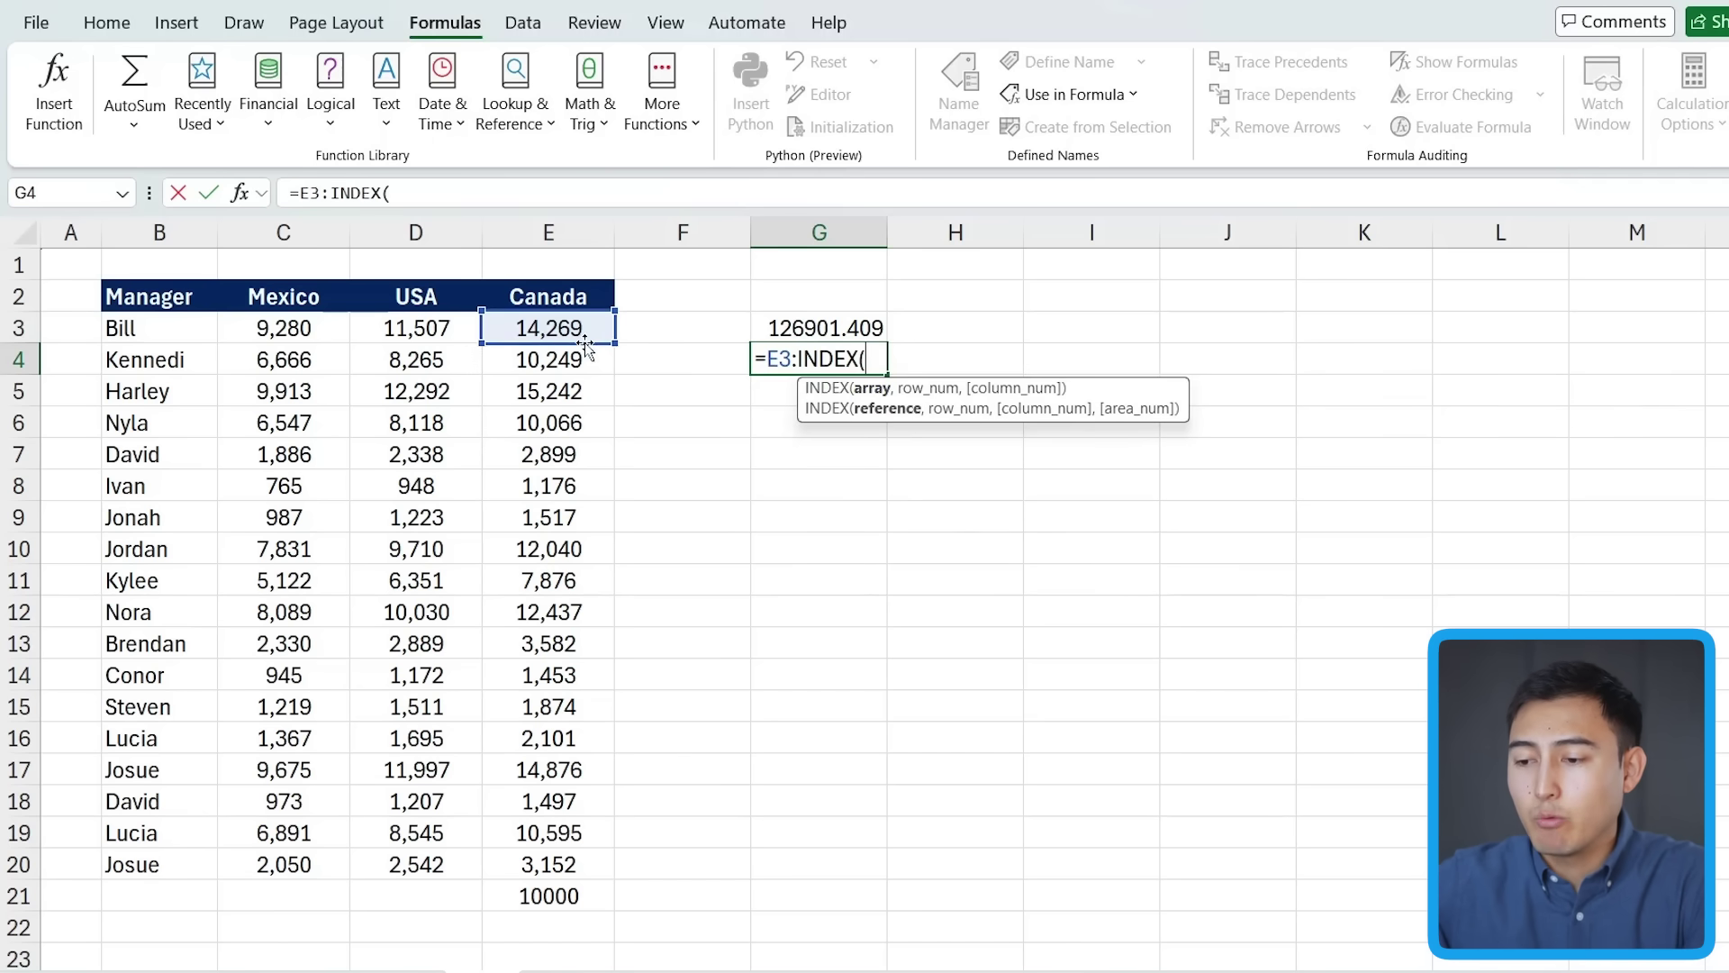
{"action": "left_click_drag", "start_coordinate": [559, 323], "coordinate": [543, 928]}
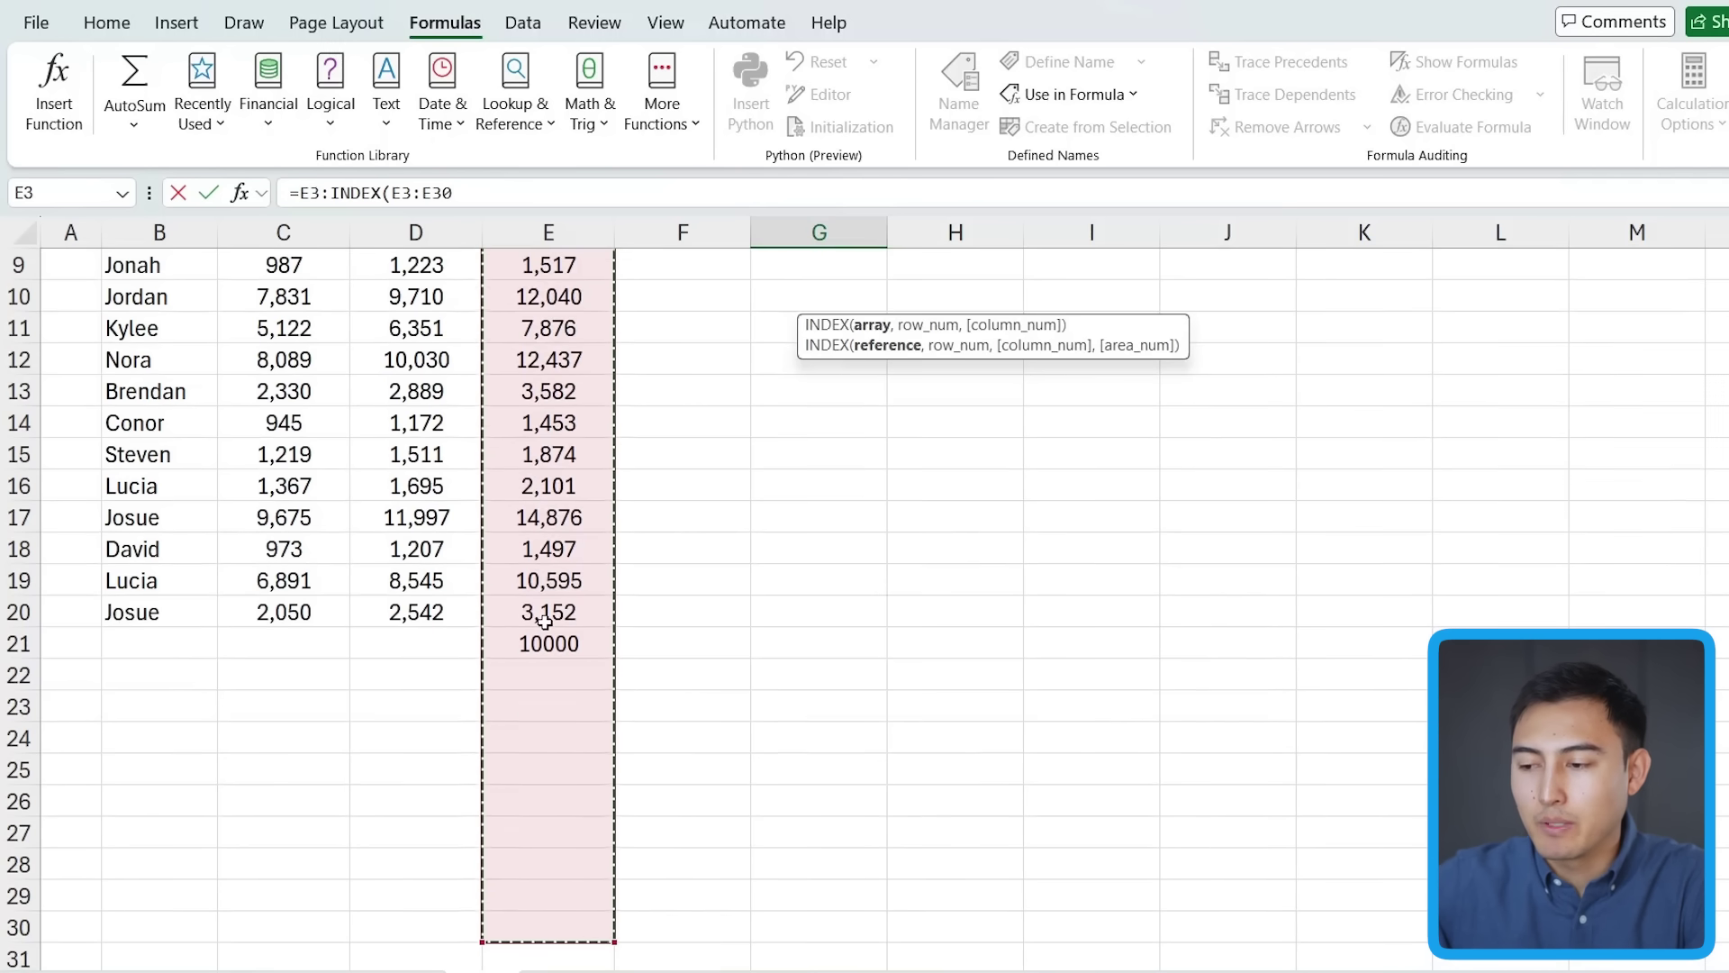
{"action": "scroll", "coordinate": [550, 613], "scroll_direction": "up", "scroll_amount": 3}
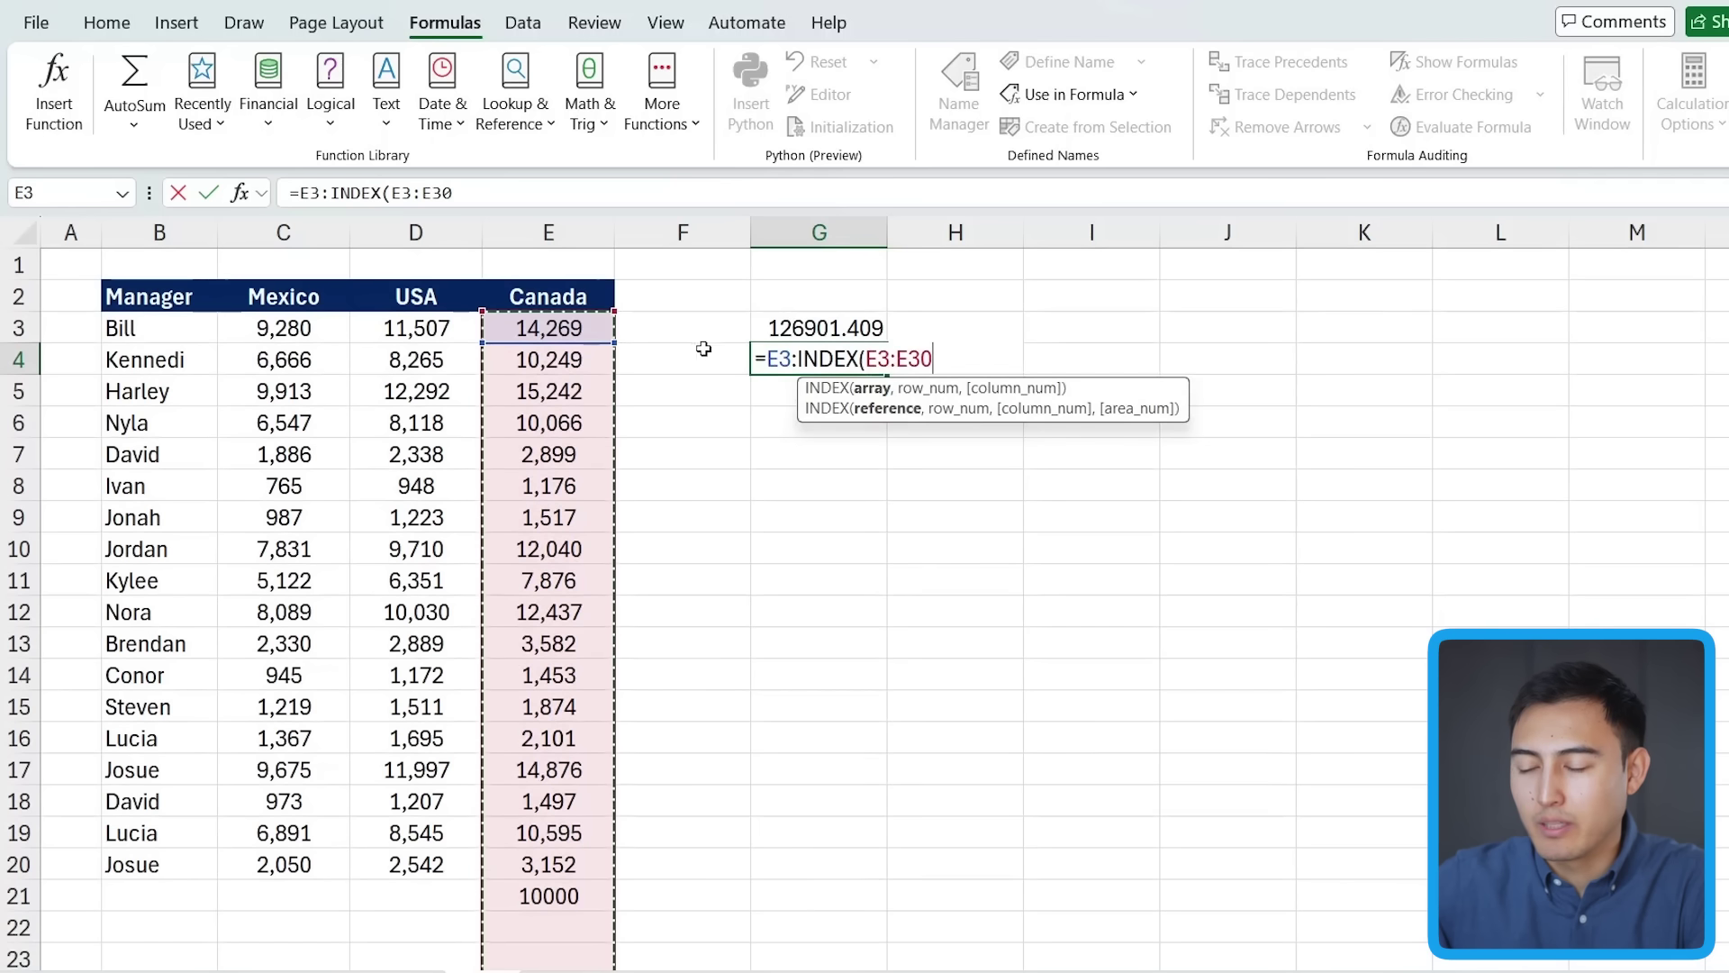
{"action": "type", "text": ",cou"}
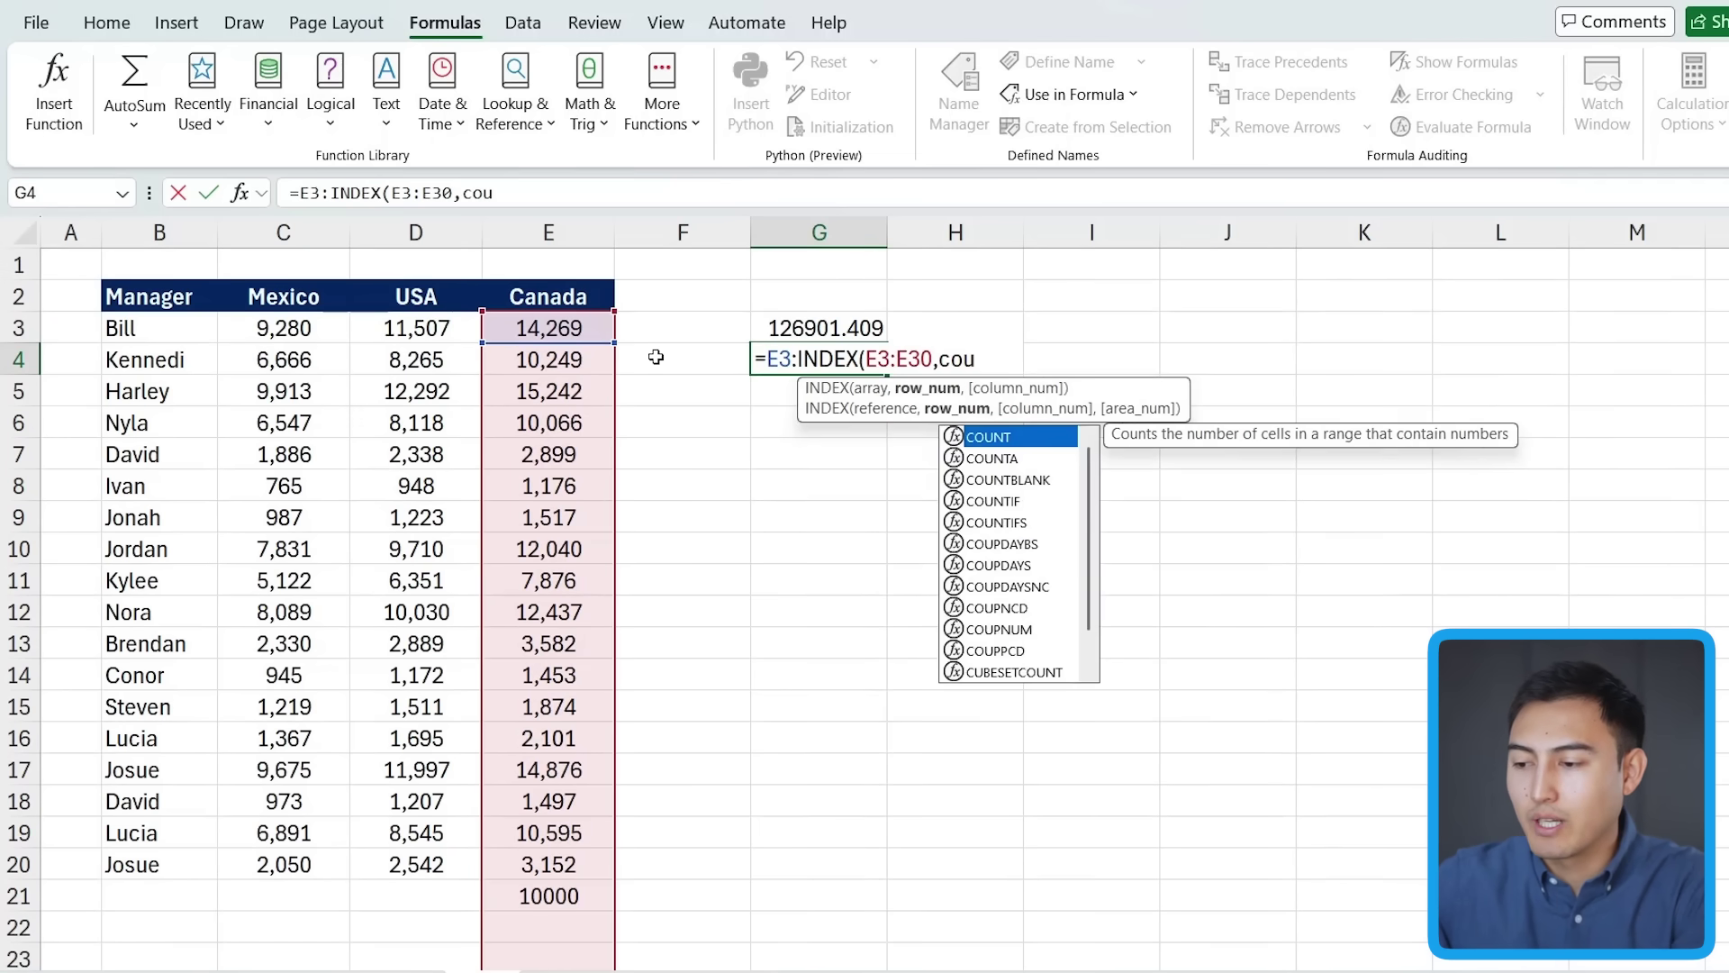
{"action": "type", "text": "nta"}
{"action": "key", "text": "Tab"}
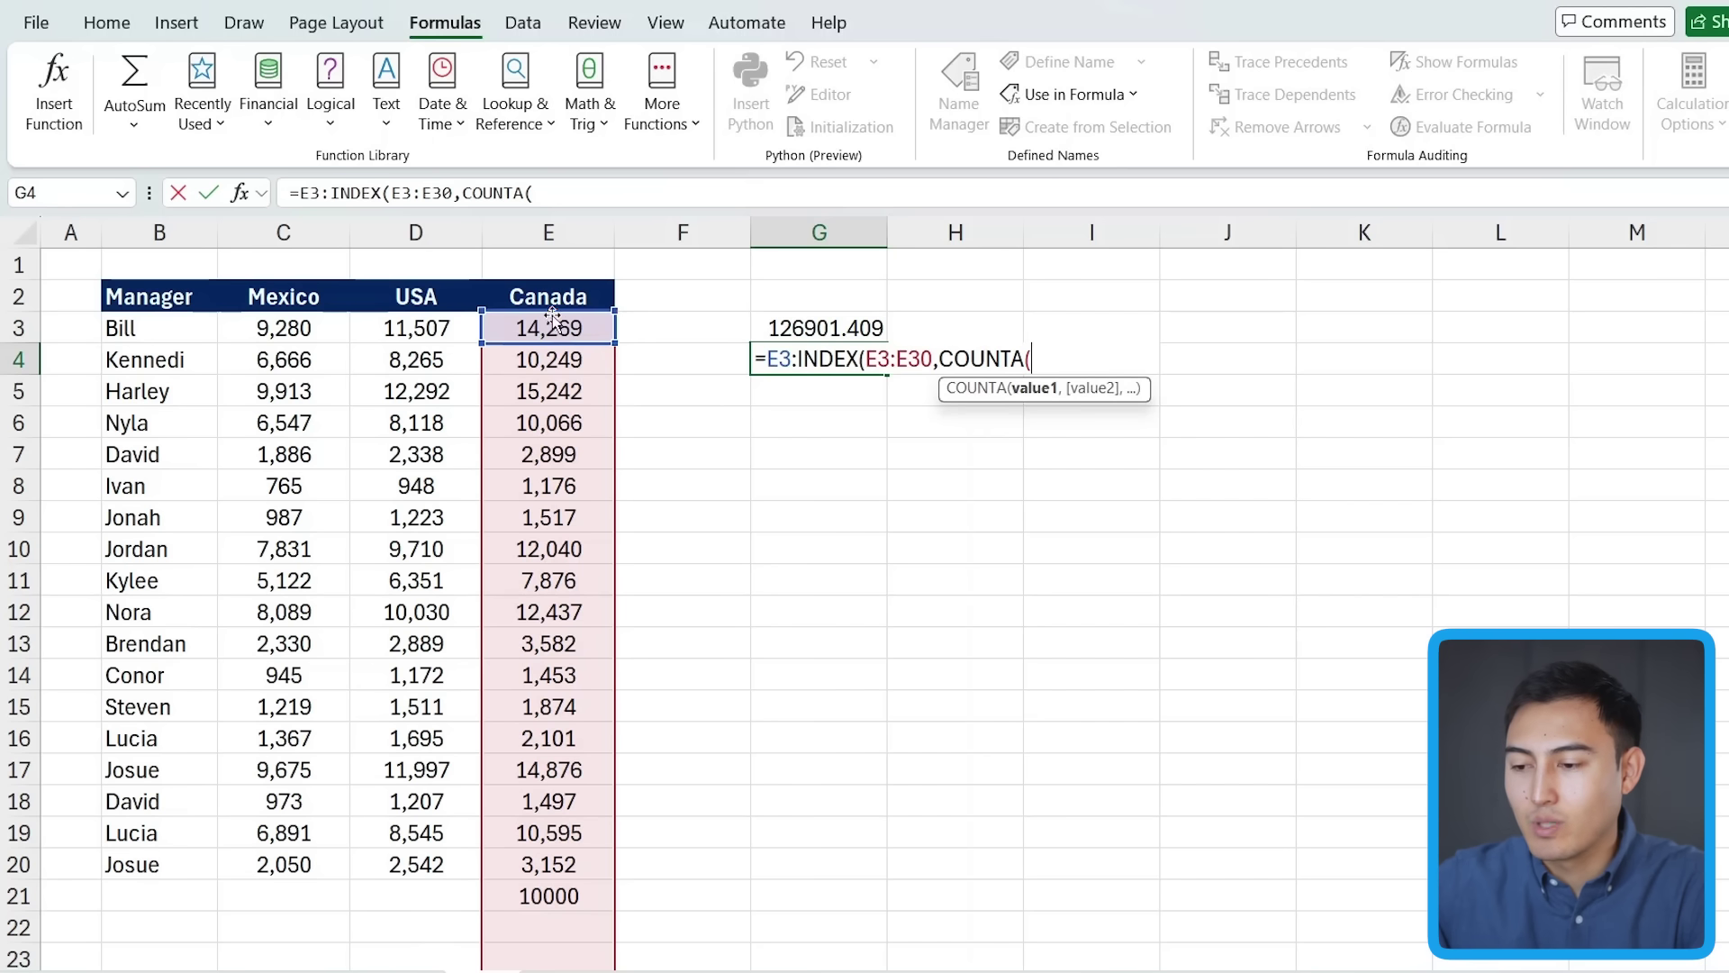
{"action": "type", "text": "E3:"}
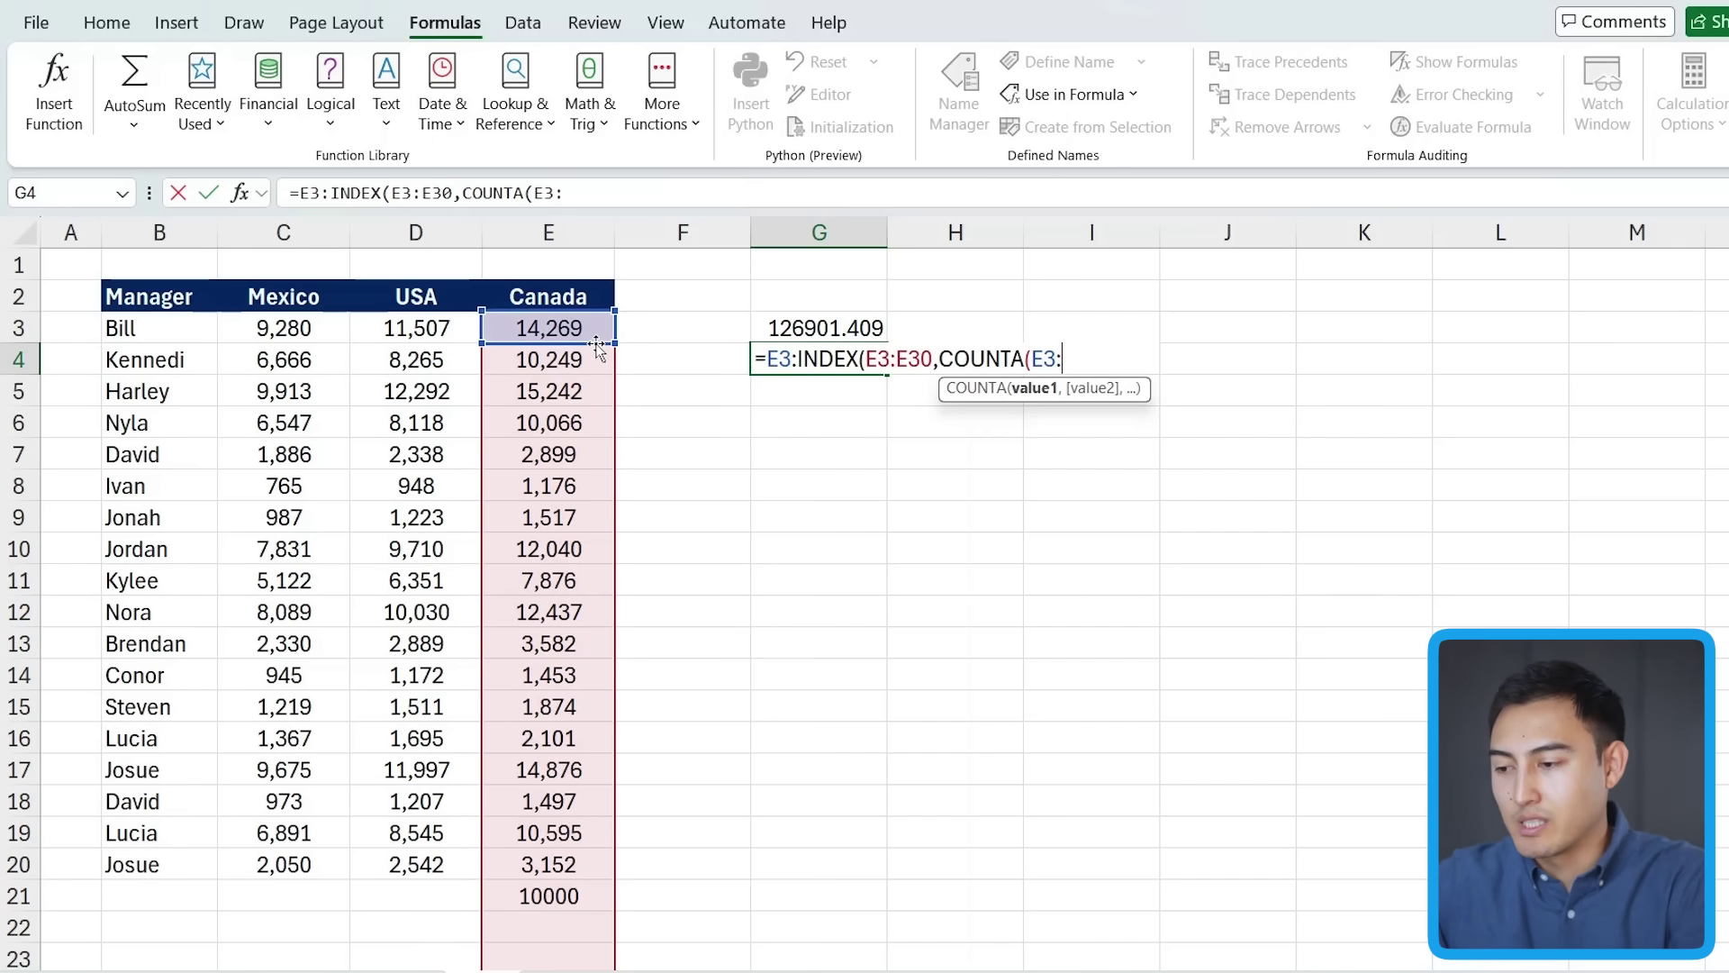
{"action": "type", "text": "E30"}
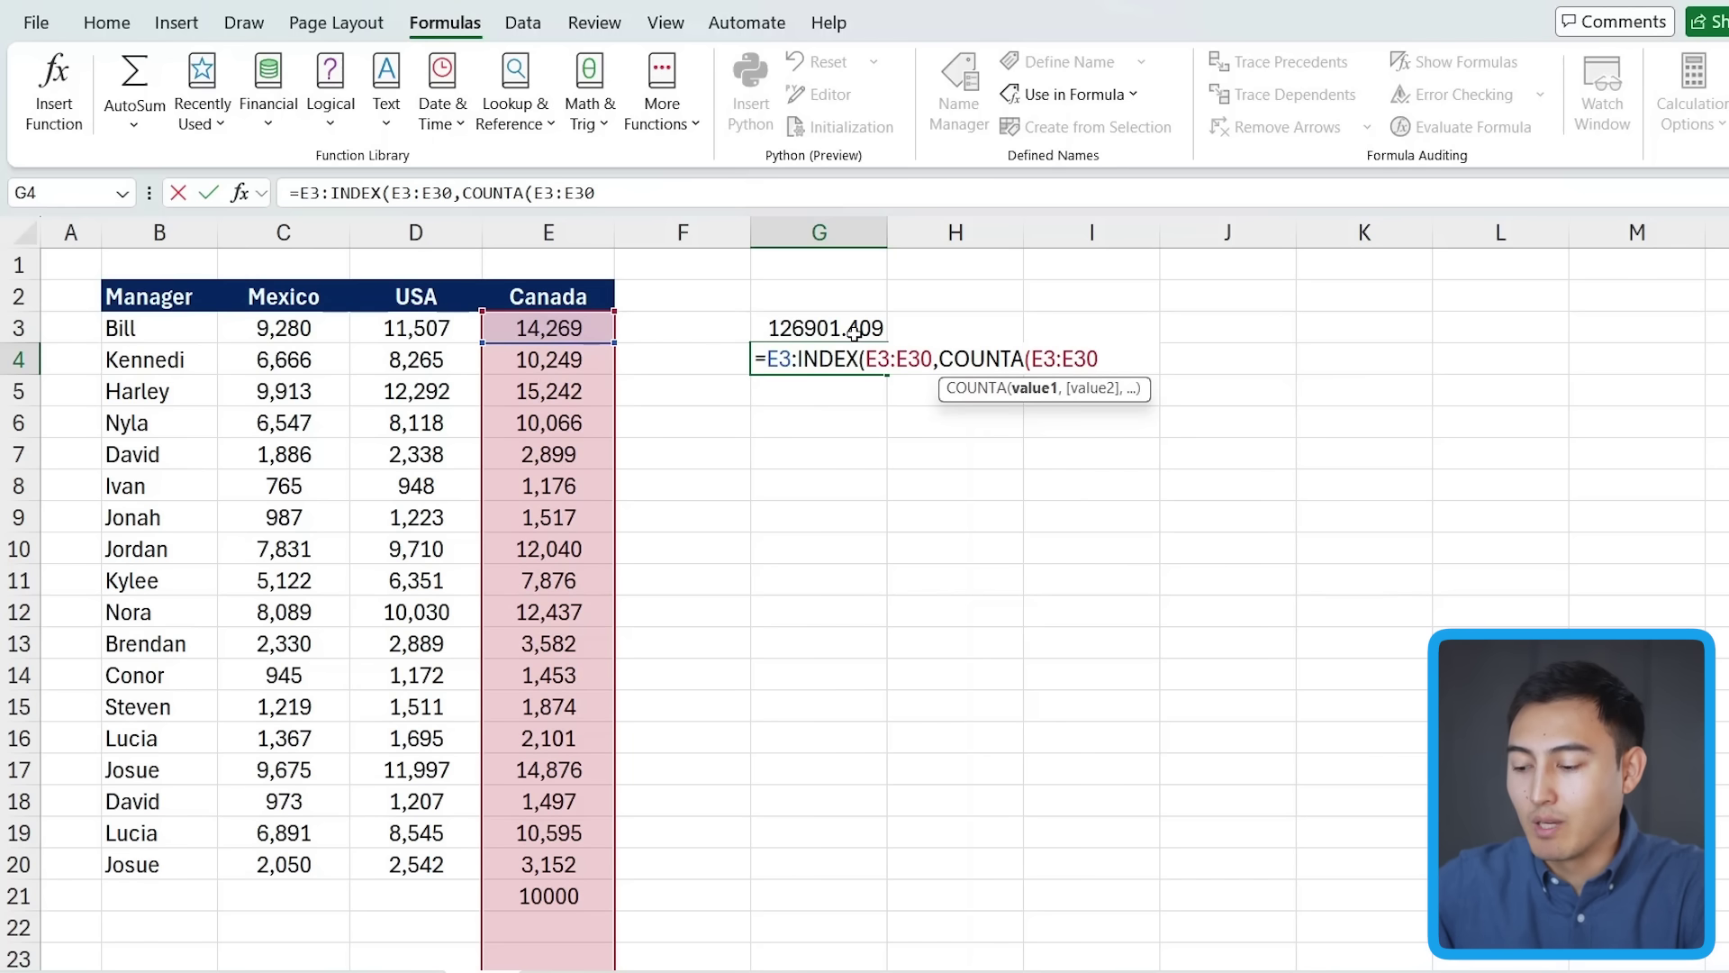
{"action": "type", "text": ")"}
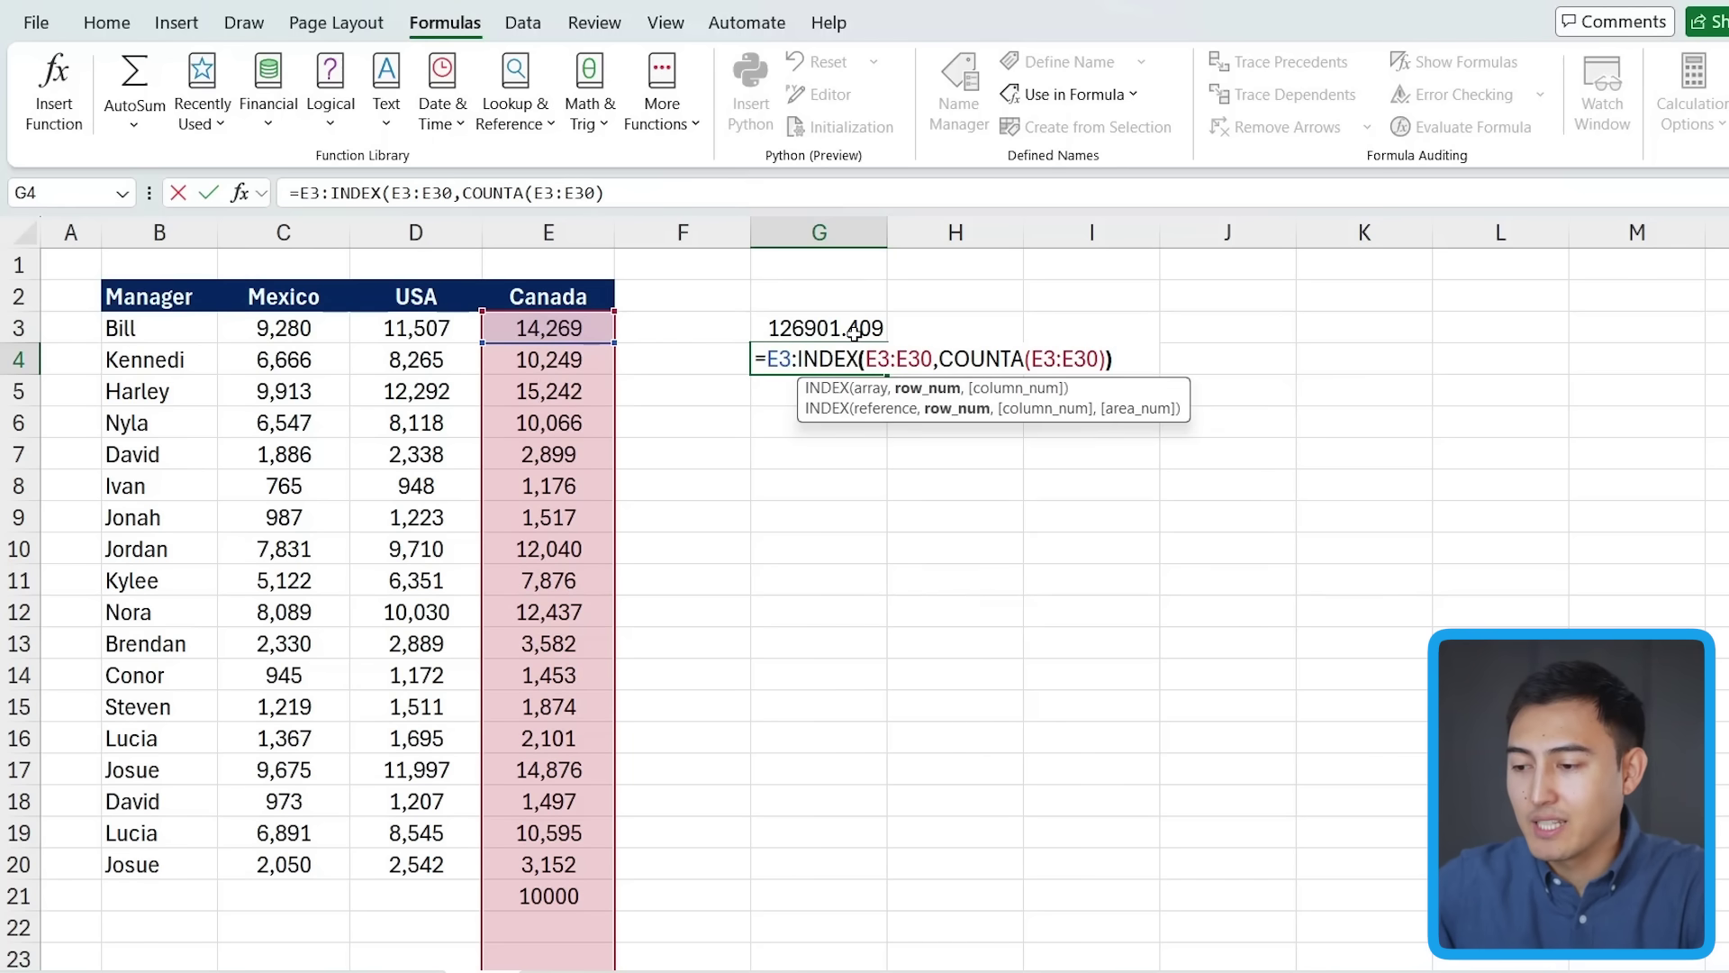
{"action": "key", "text": "Return"}
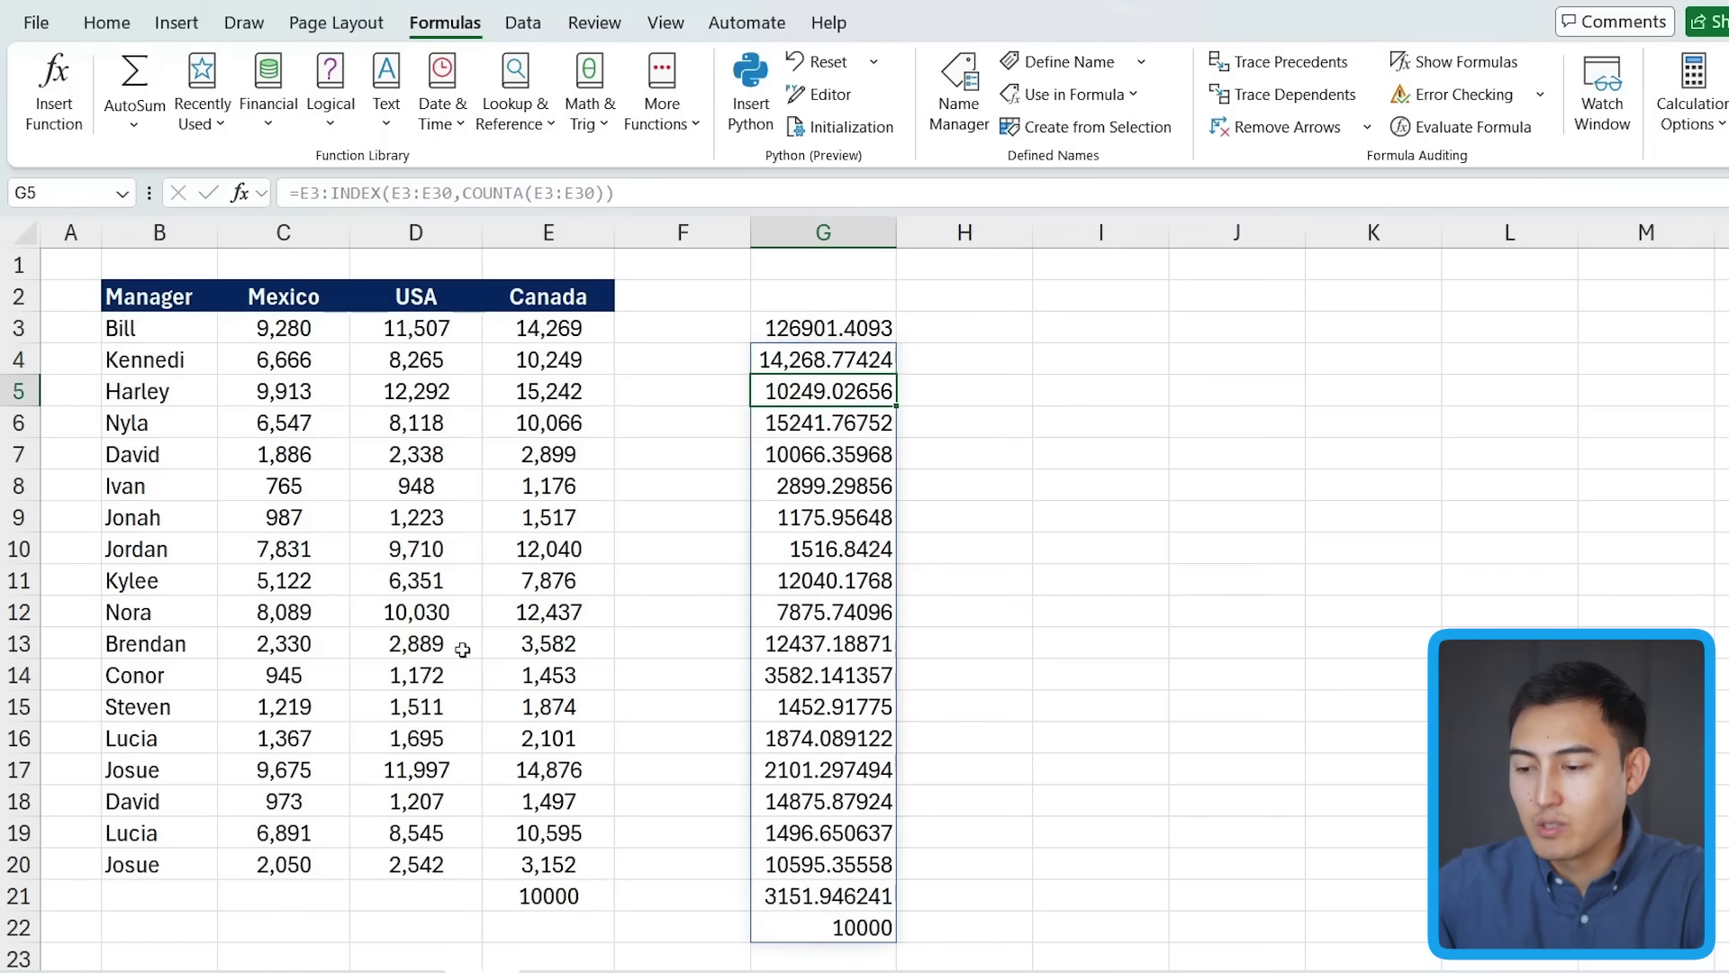
{"action": "left_click", "coordinate": [529, 925]}
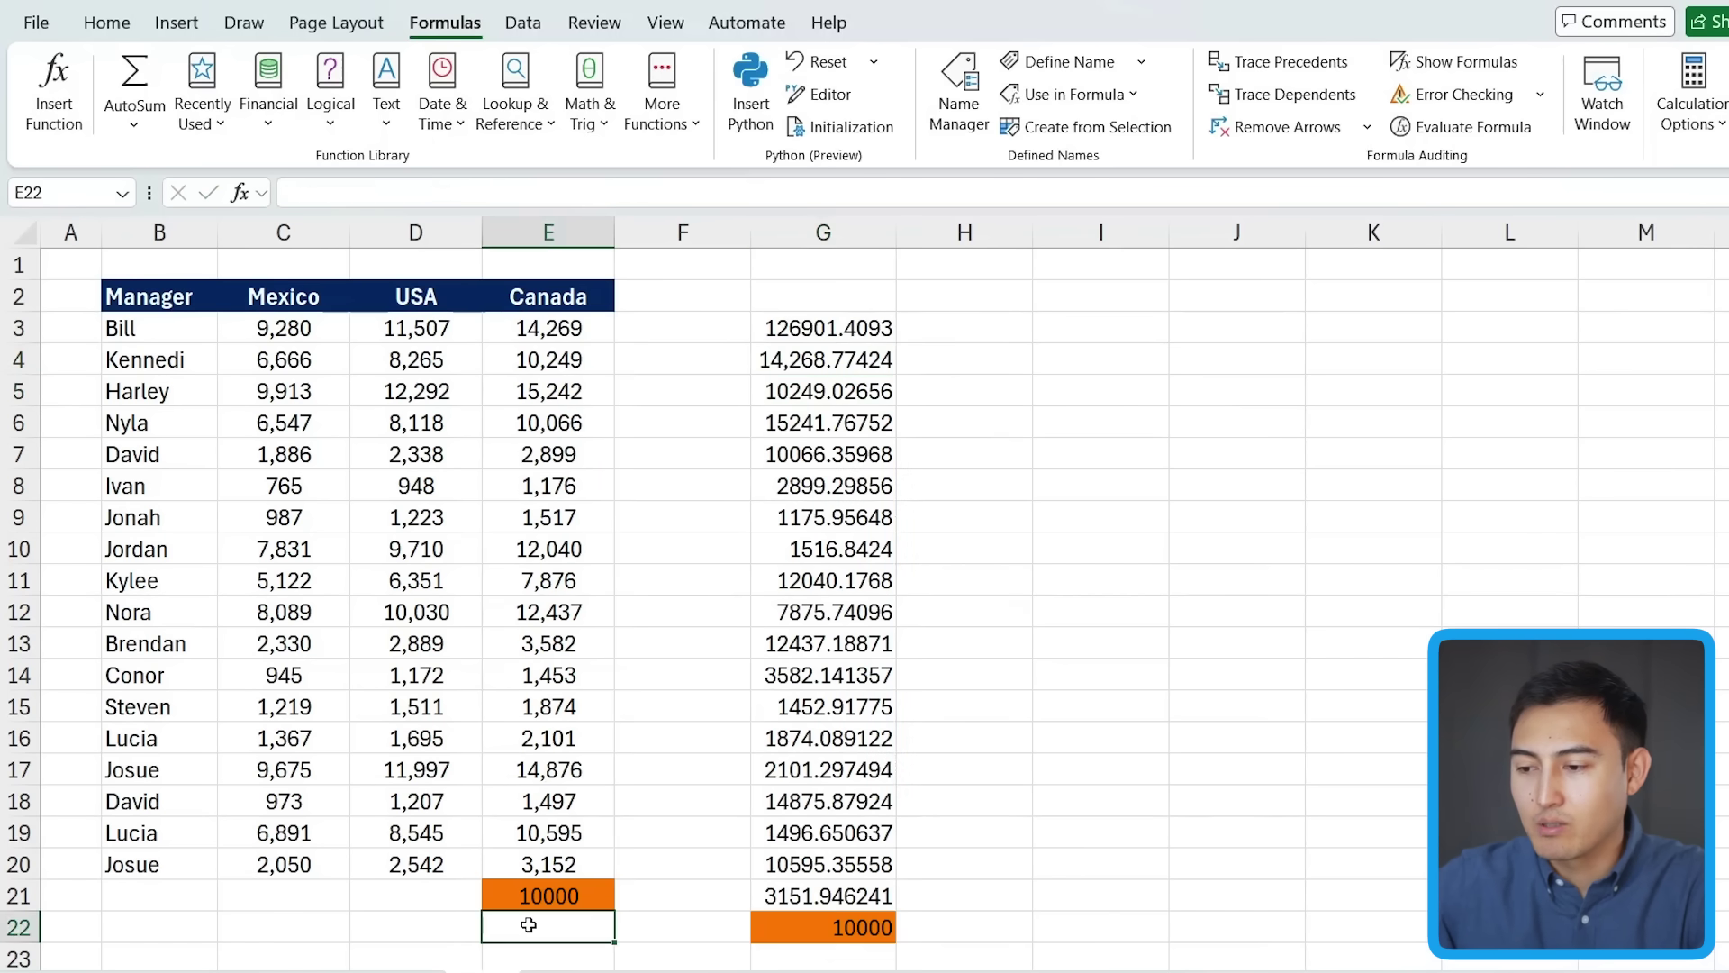
{"action": "type", "text": "01"}
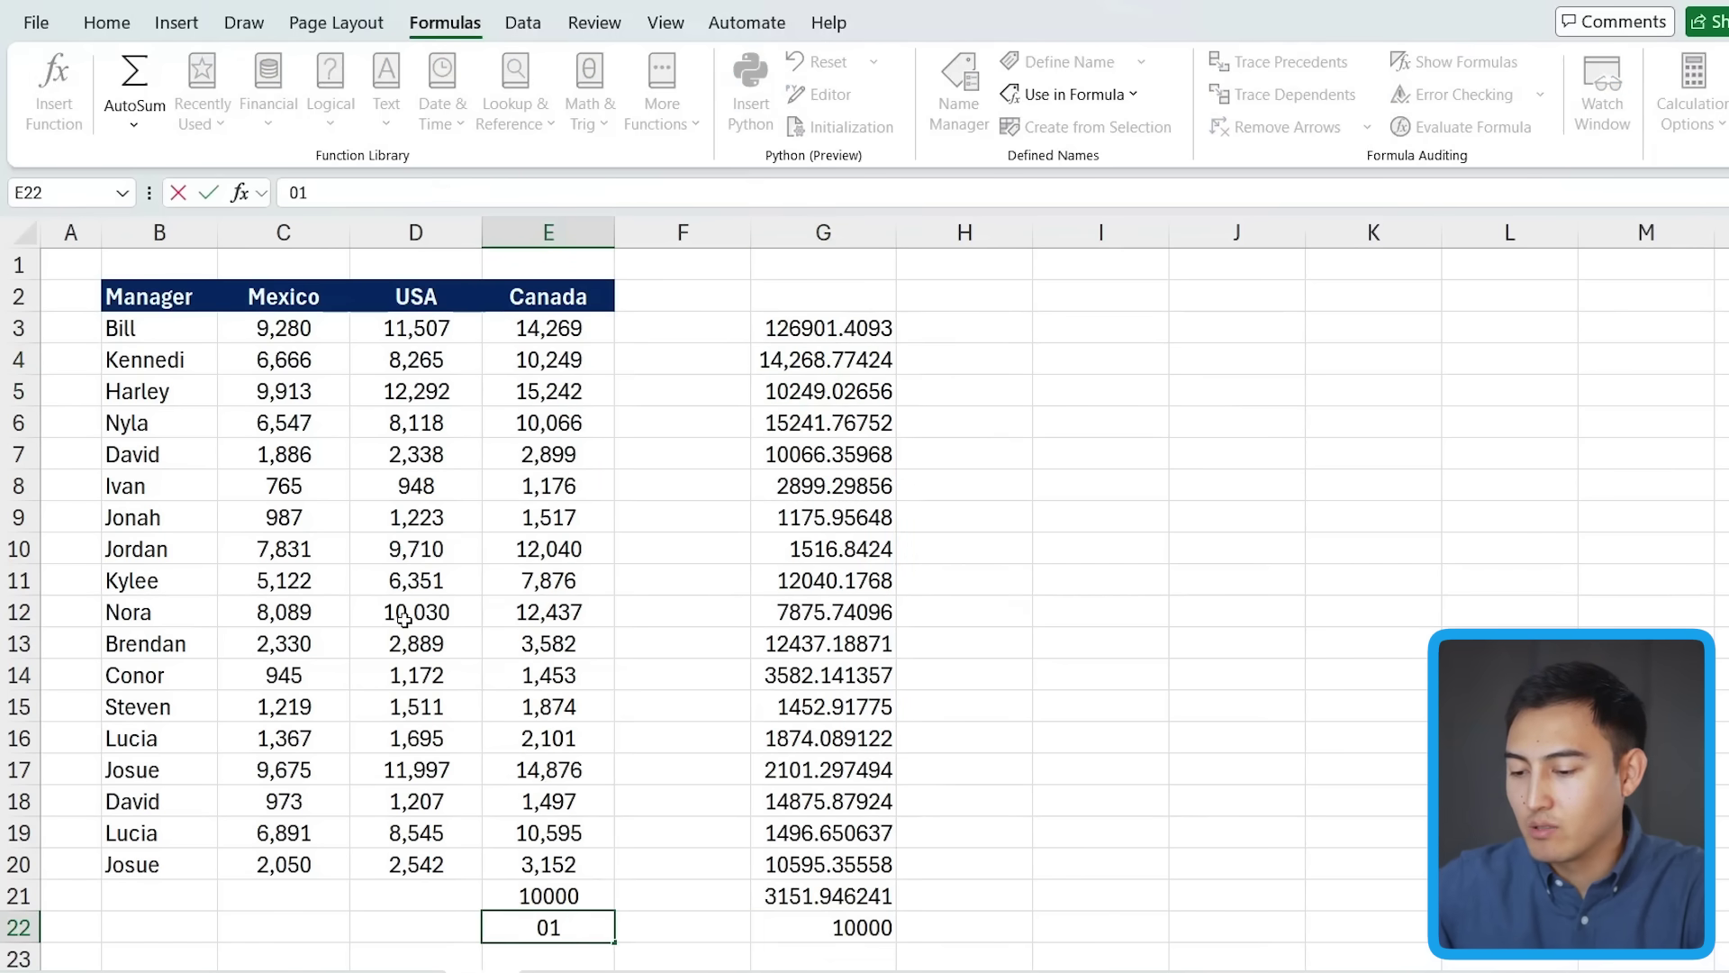
{"action": "key", "text": "Return"}
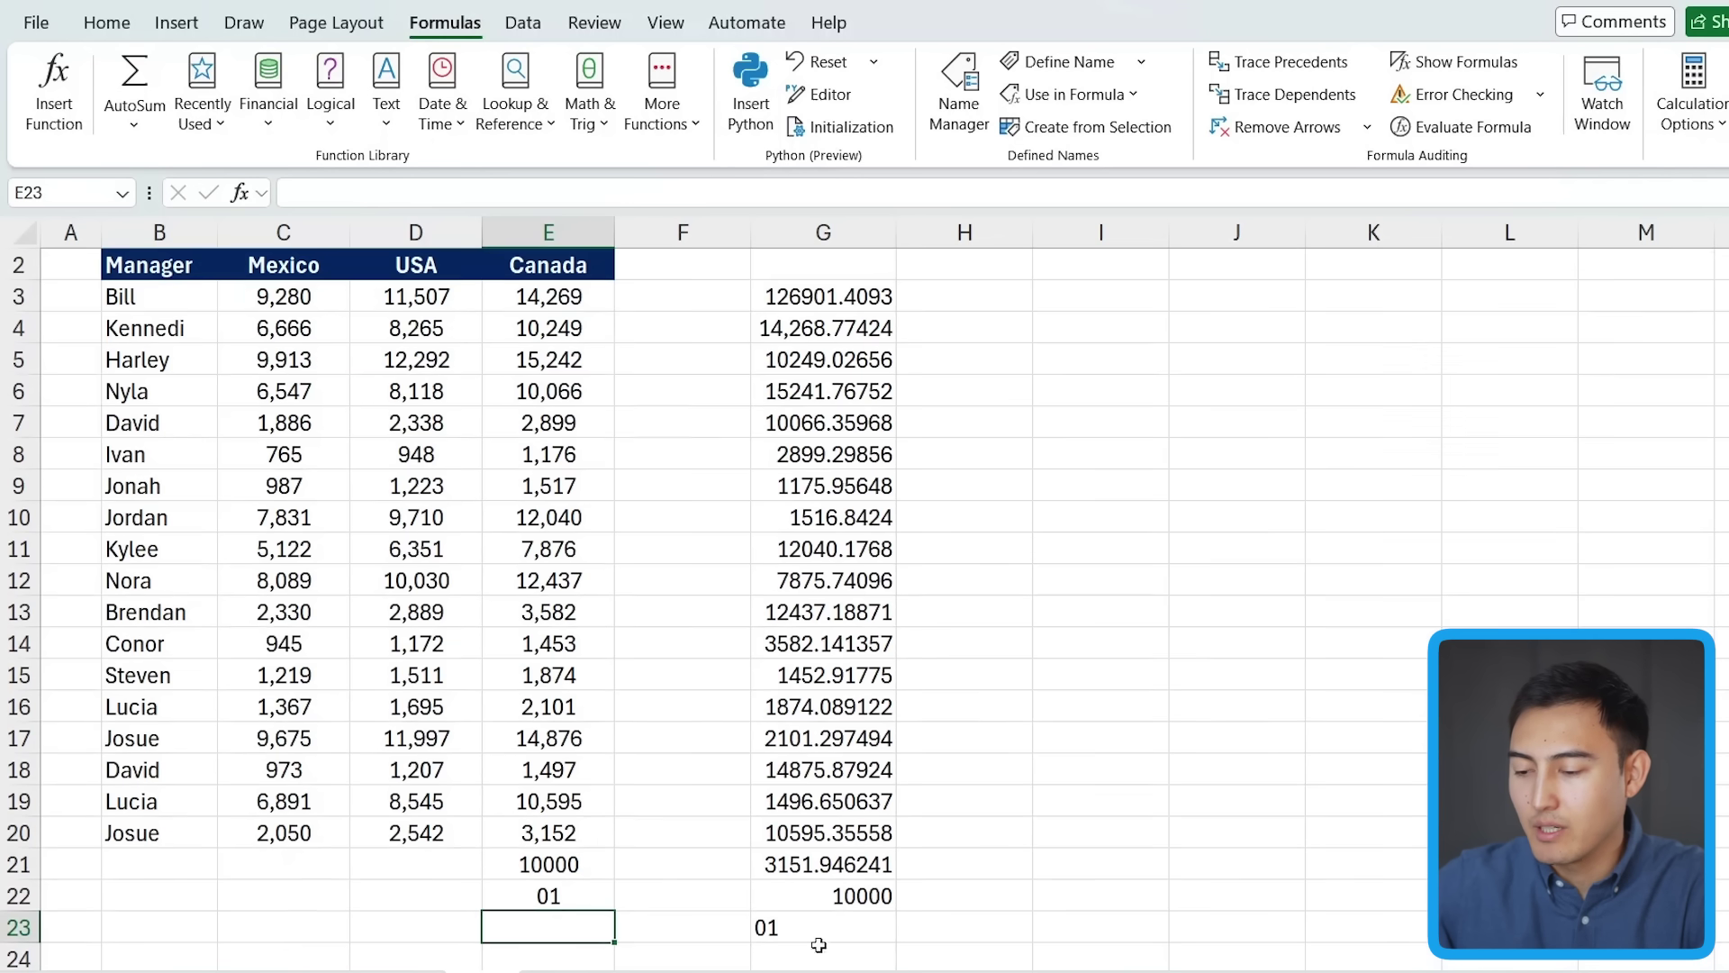
{"action": "key", "text": "Up"}
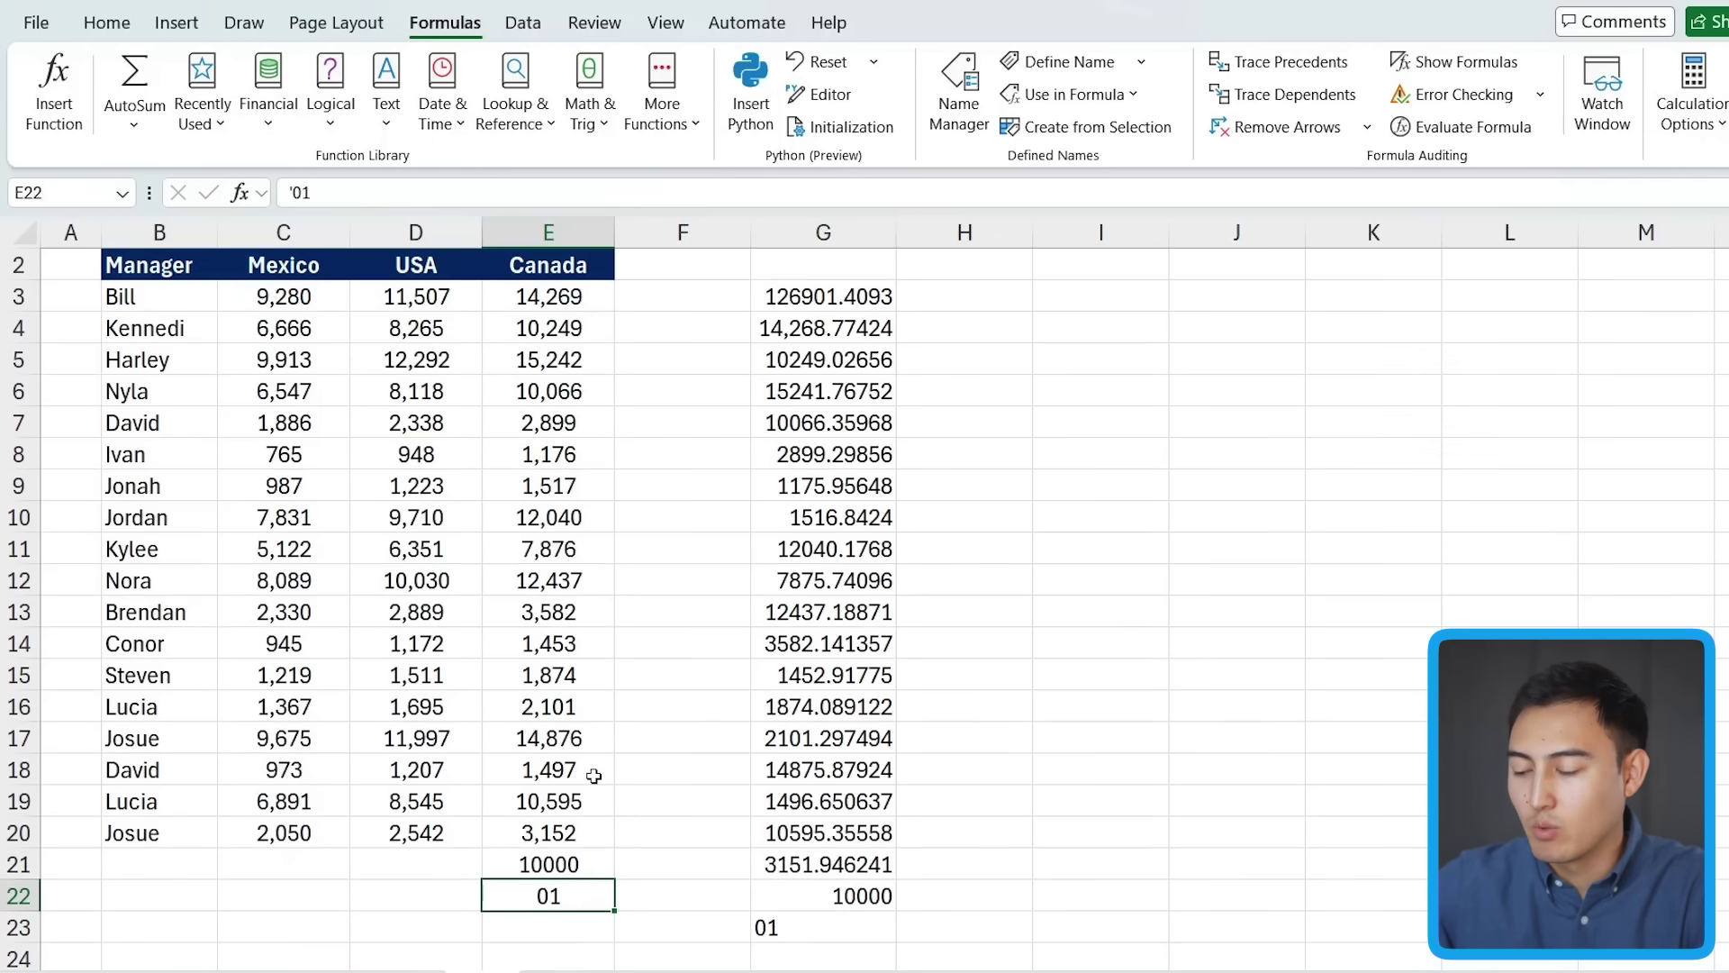
{"action": "key", "text": "Delete"}
{"action": "scroll", "coordinate": [592, 720], "scroll_direction": "up", "scroll_amount": 1}
{"action": "left_click", "coordinate": [840, 389]}
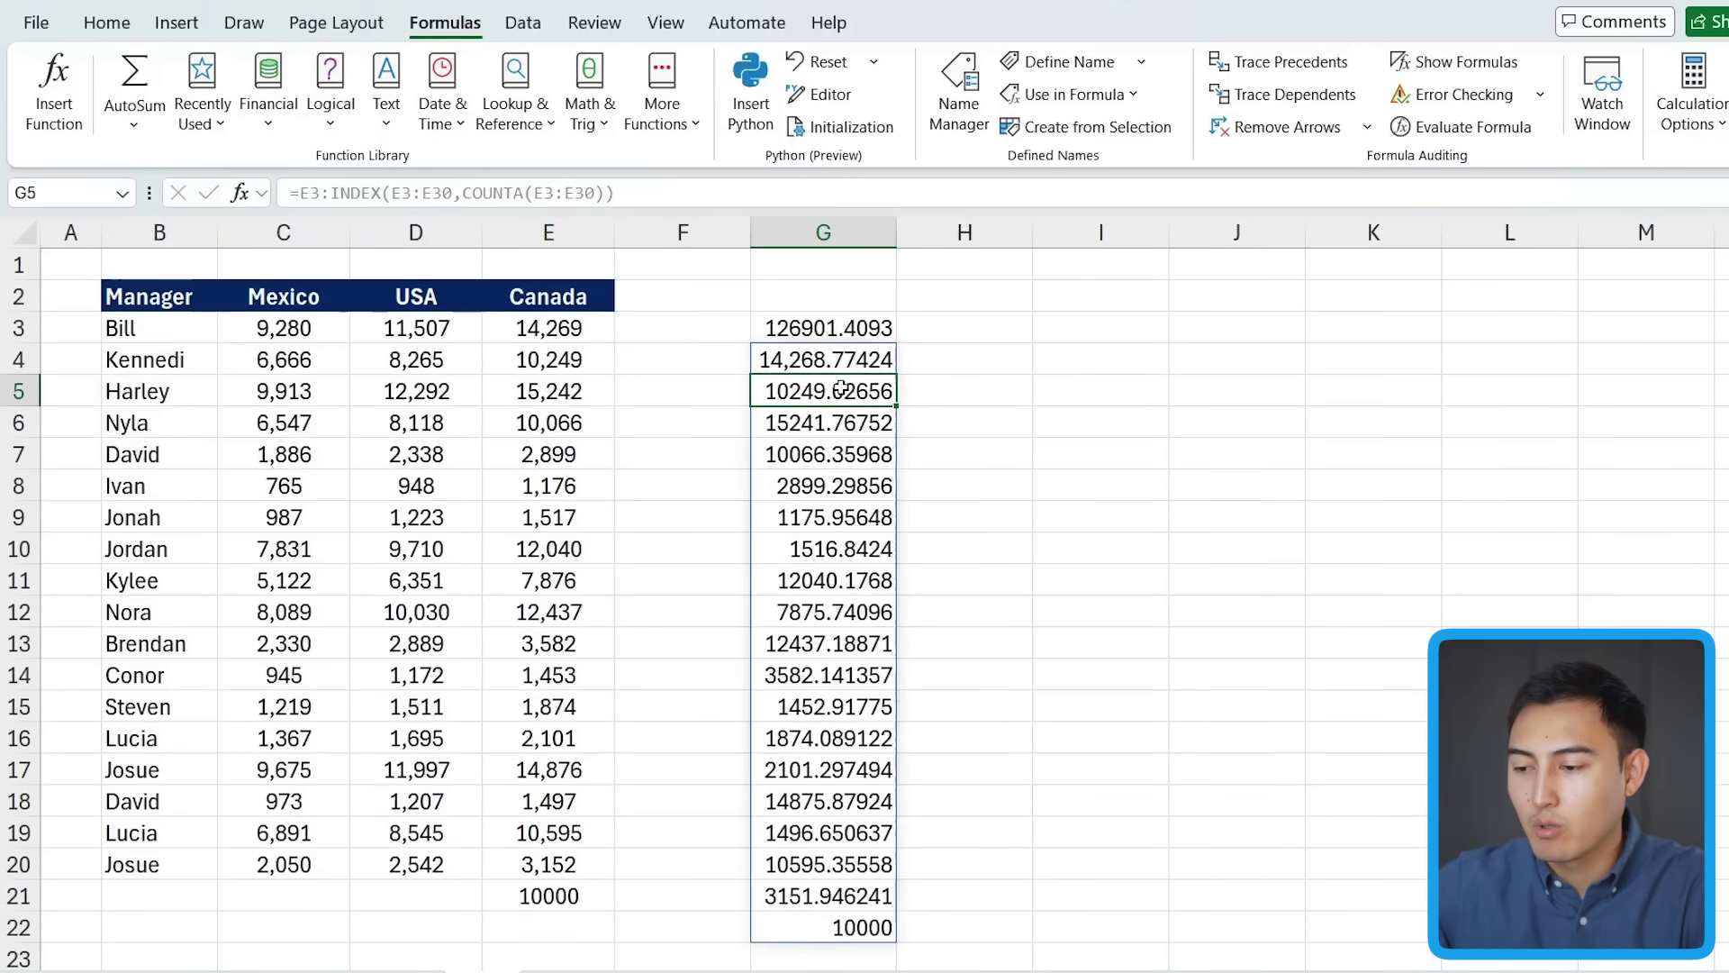
{"action": "left_click", "coordinate": [827, 362]}
{"action": "left_click", "coordinate": [289, 191]}
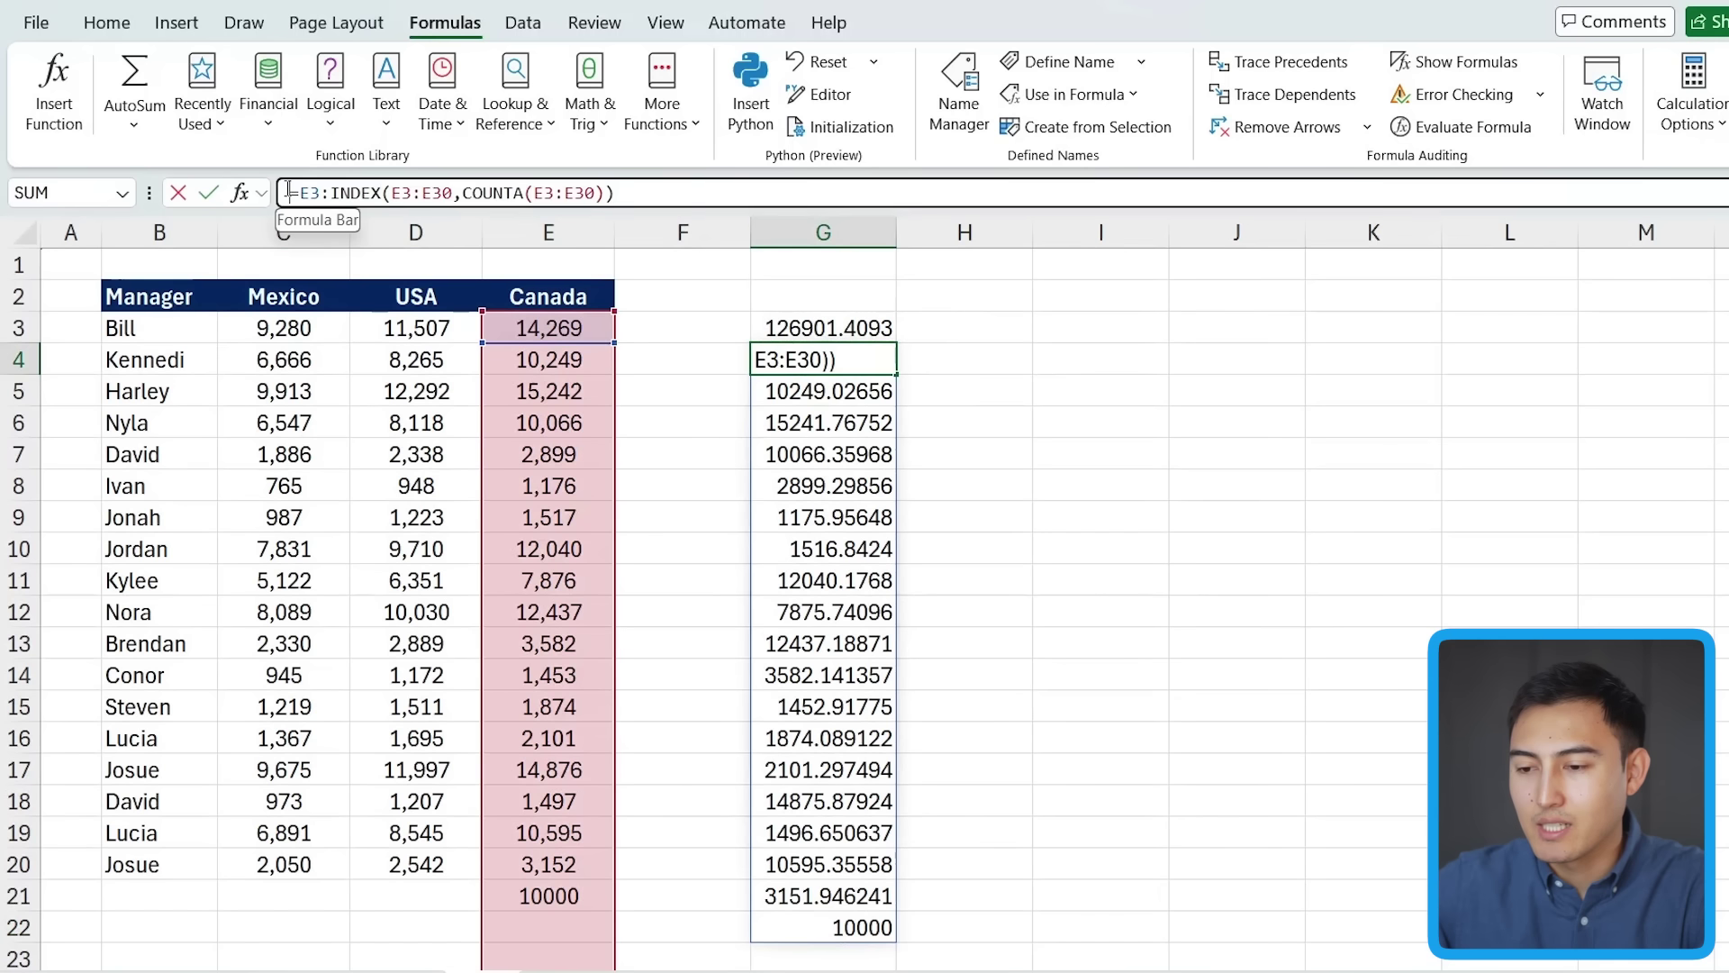
{"action": "left_click_drag", "start_coordinate": [288, 191], "coordinate": [715, 201]}
{"action": "key", "text": "ctrl+c"}
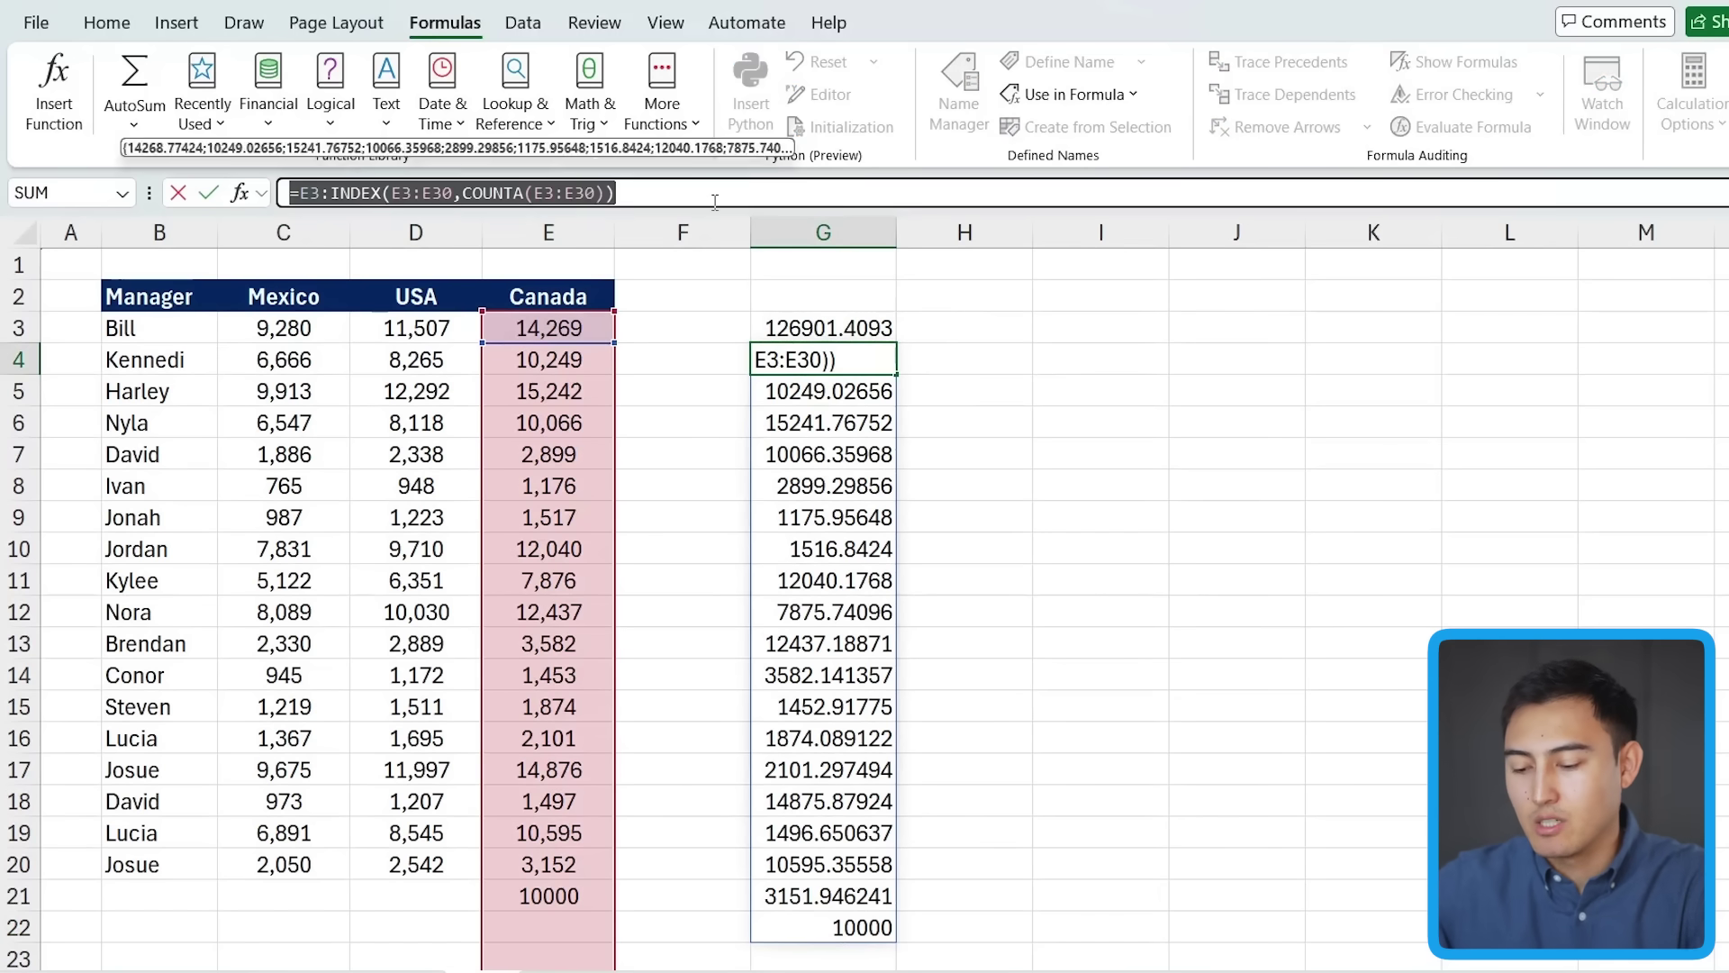
{"action": "key", "text": "Escape"}
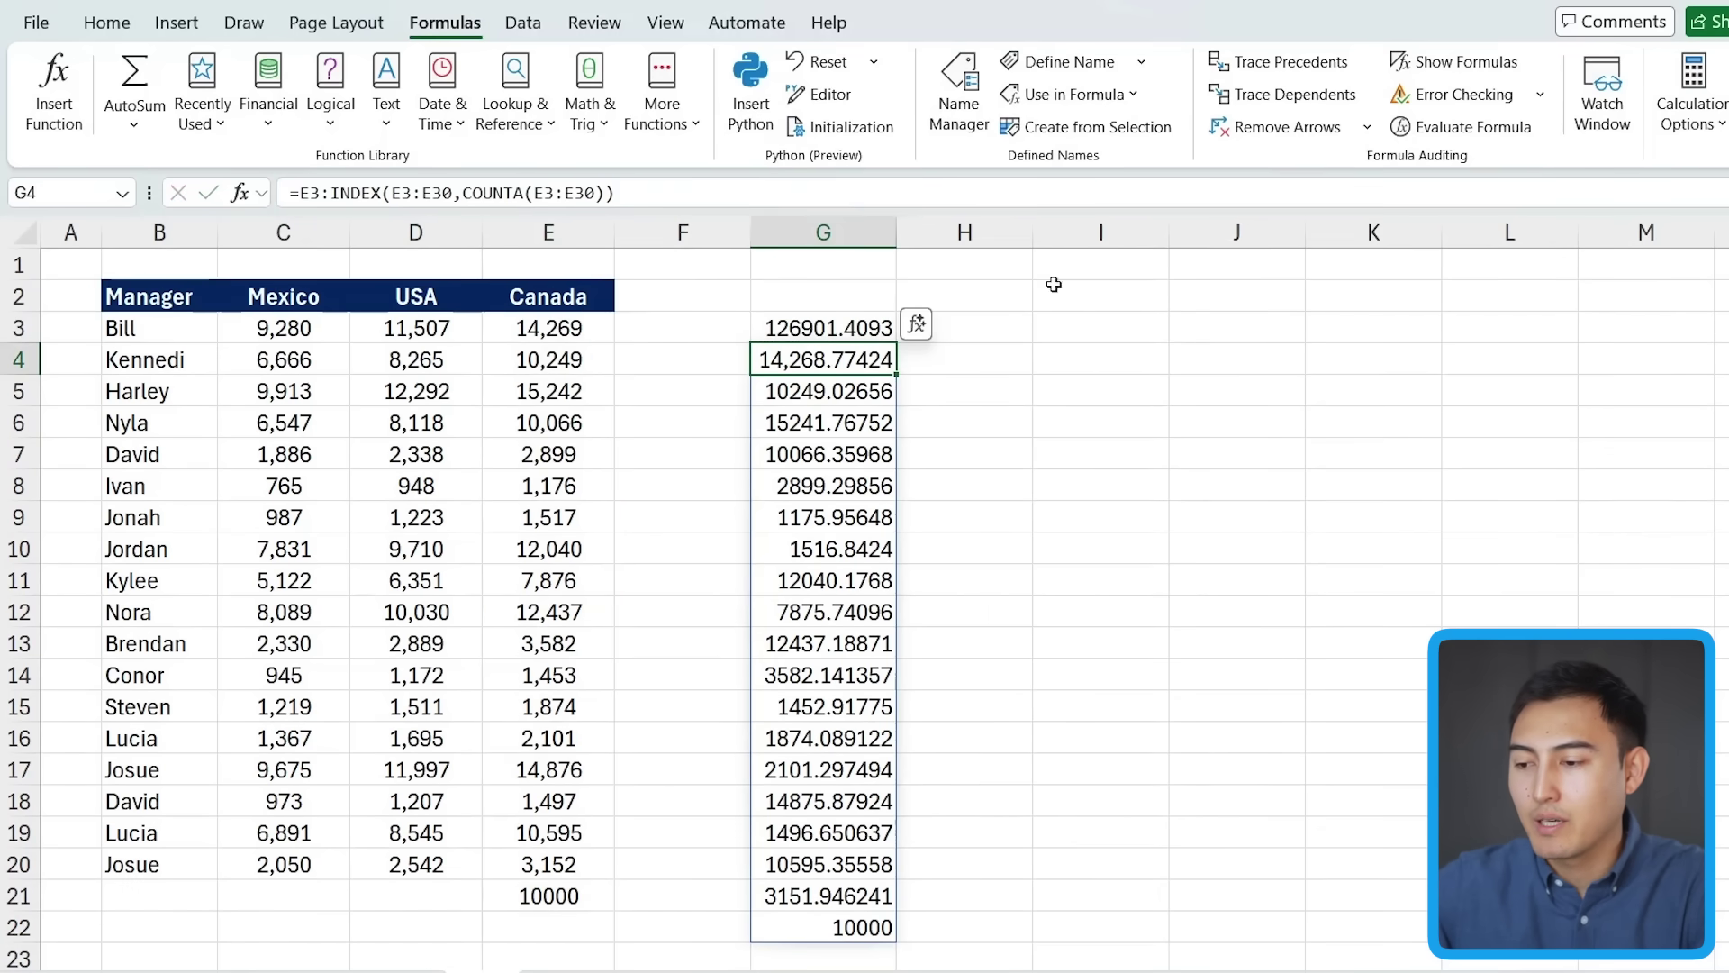
- Define the workbook name Canada_Dynamic referring to =E3:INDEX(E3:E30,COUNTA(E3:E30))
{"action": "left_click", "coordinate": [1076, 62]}
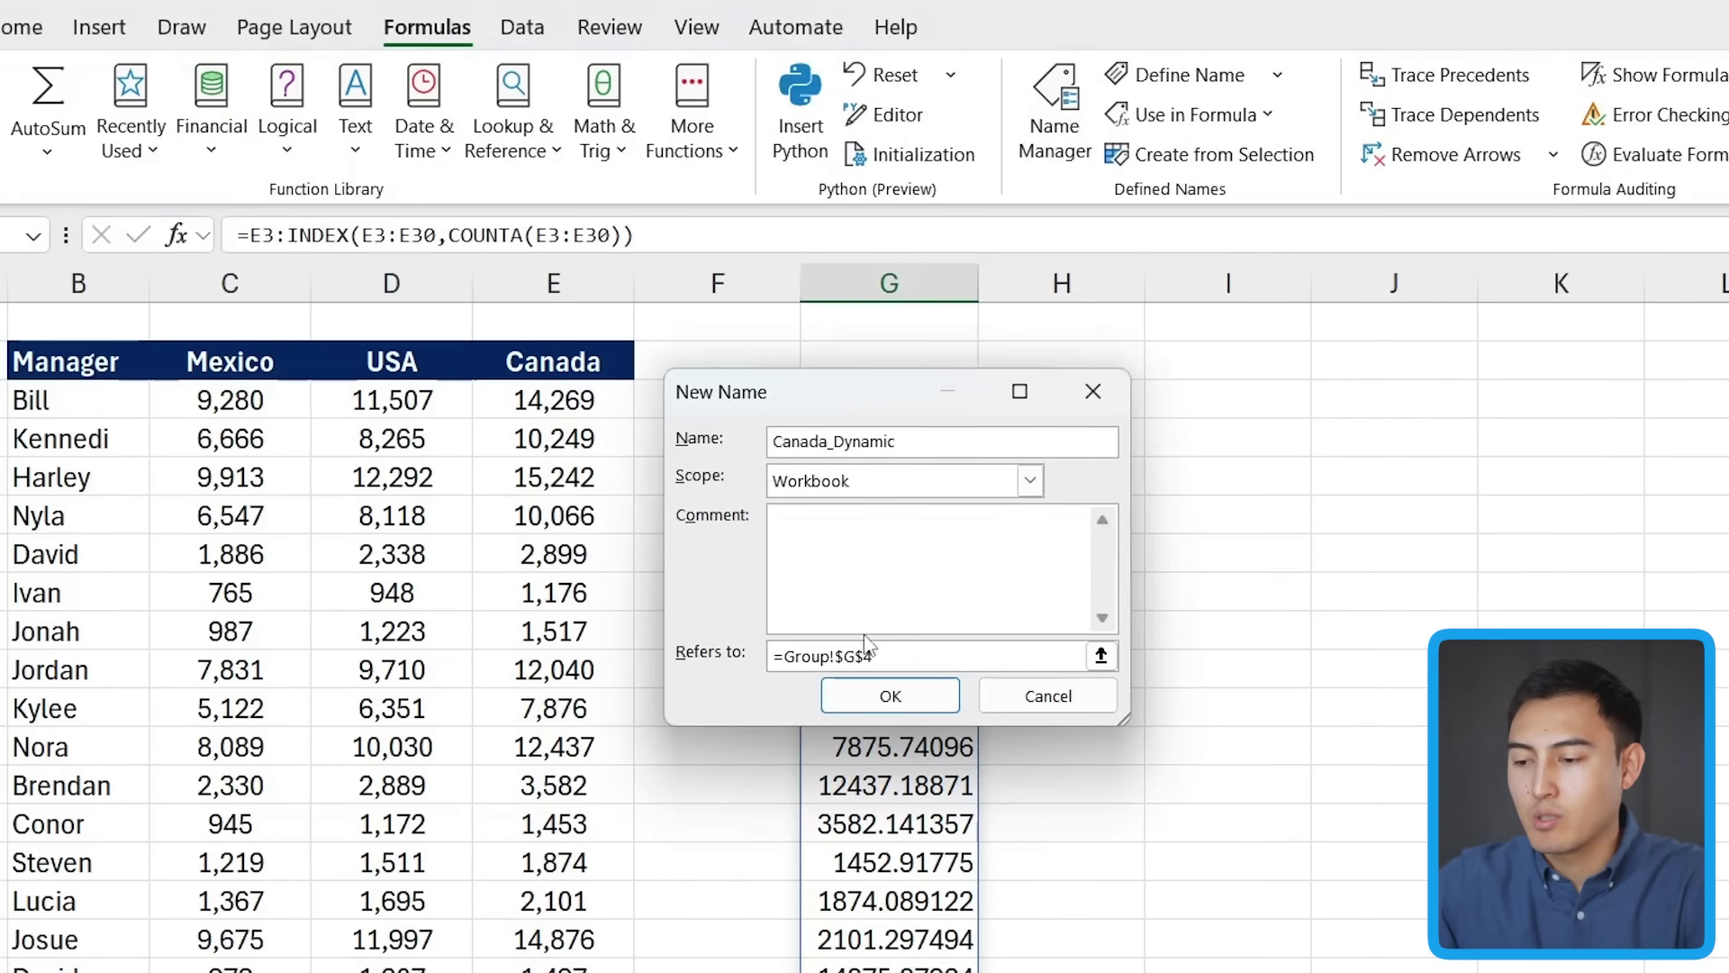
{"action": "left_click_drag", "start_coordinate": [906, 656], "coordinate": [711, 622]}
{"action": "key", "text": "ctrl+v"}
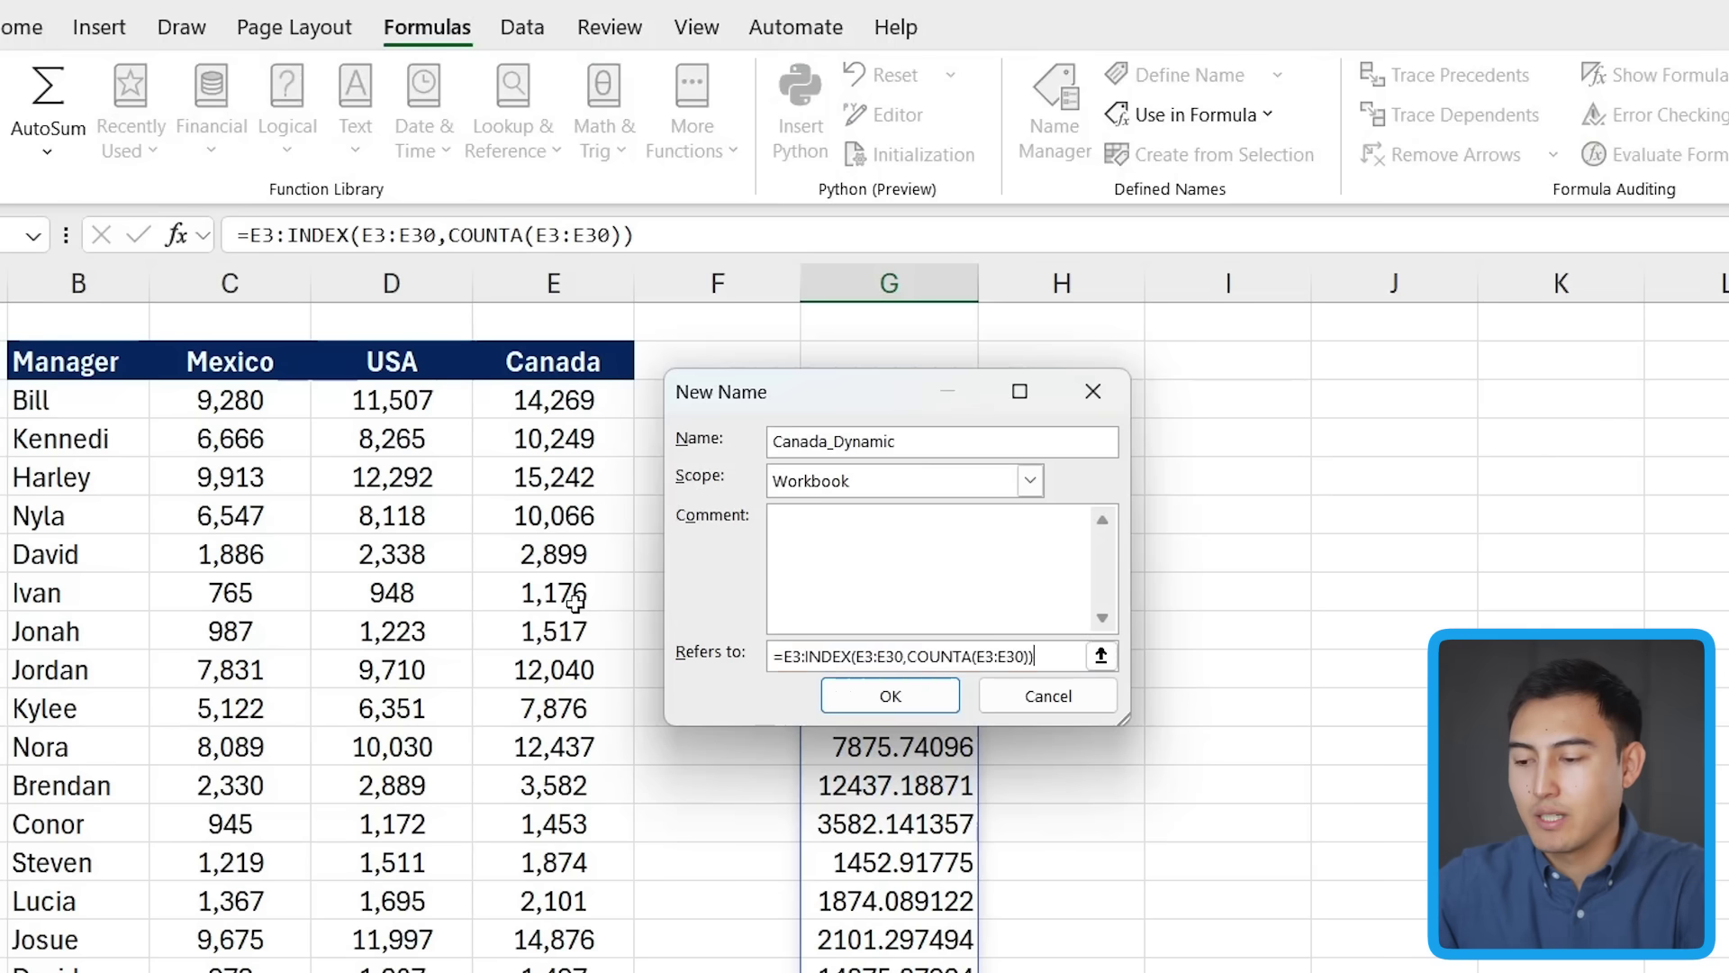
- Save the Canada_Dynamic name, then clear the old totals in G3:G4 and the test value in E21
{"action": "left_click", "coordinate": [846, 700]}
{"action": "key", "text": "Delete"}
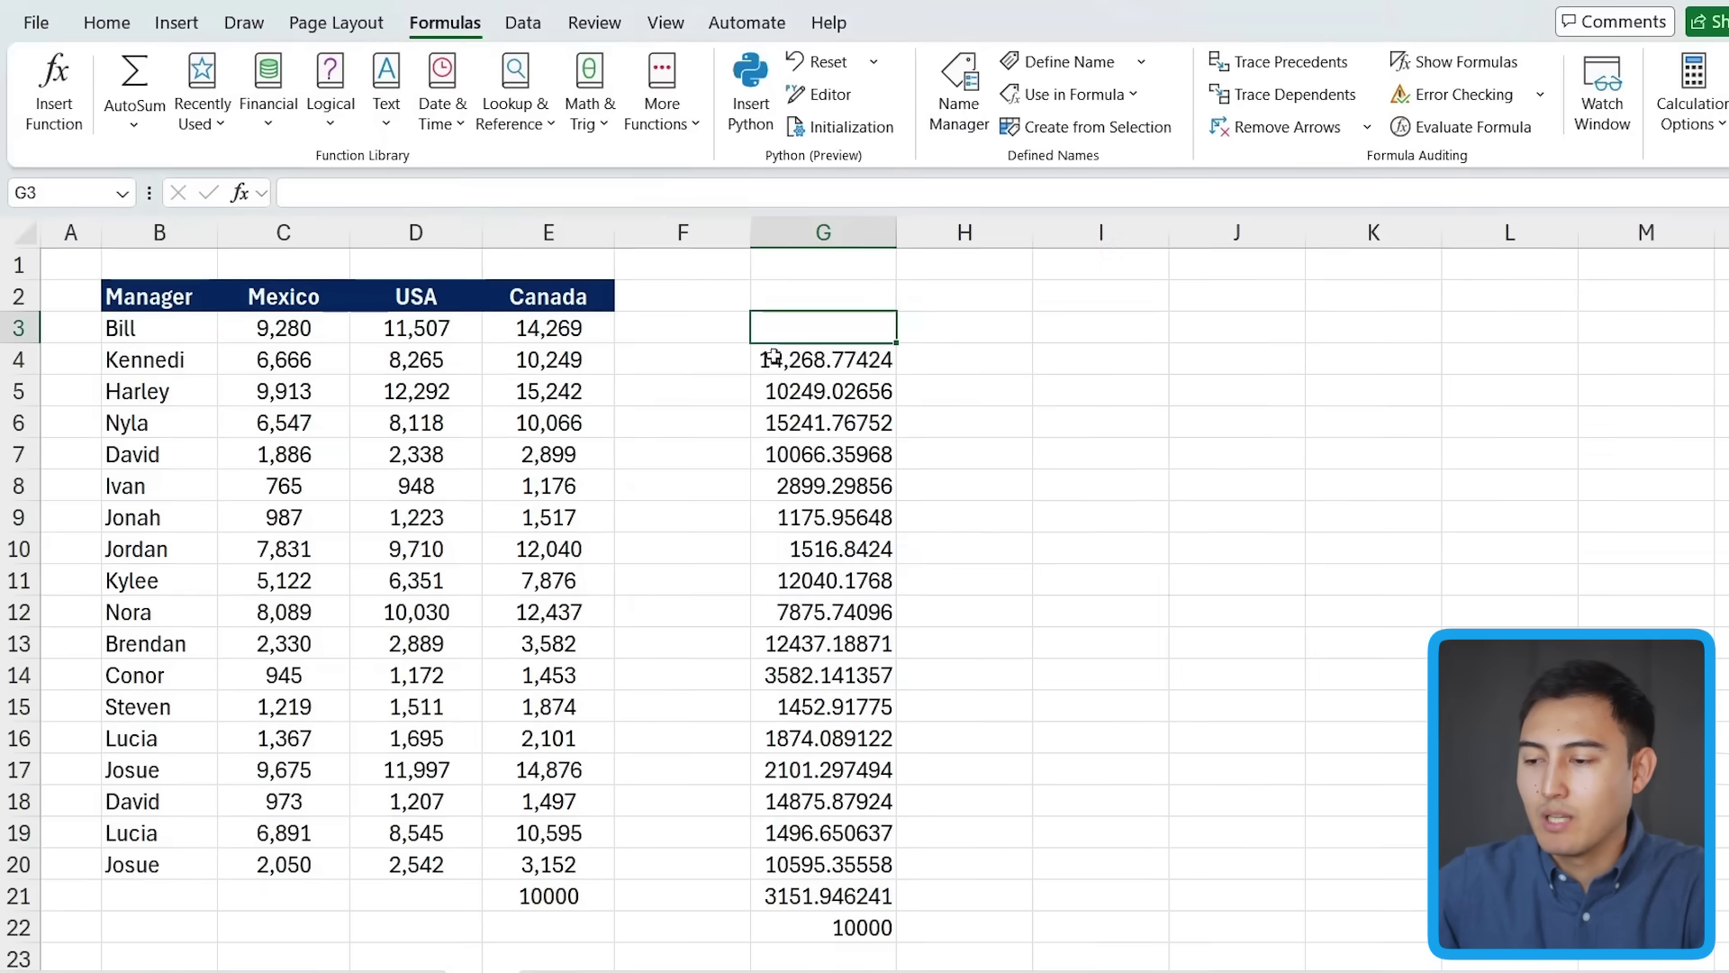
{"action": "left_click", "coordinate": [773, 357]}
{"action": "key", "text": "Delete"}
{"action": "key", "text": "Up"}
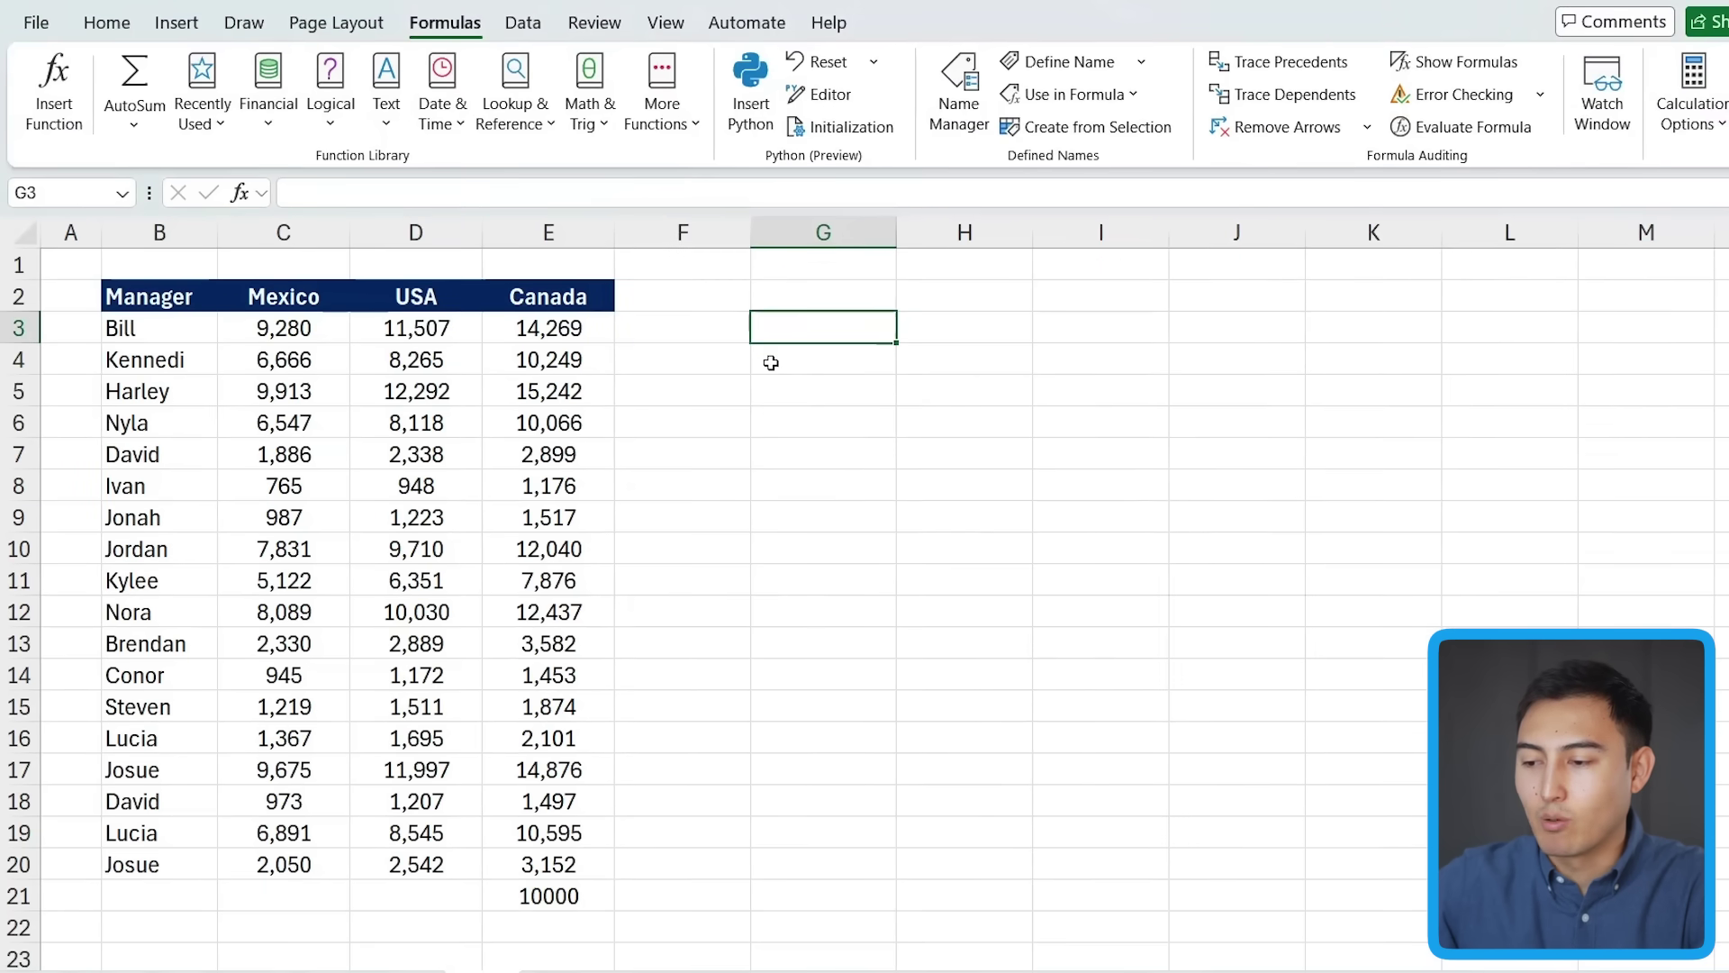
{"action": "left_click", "coordinate": [534, 900]}
{"action": "key", "text": "Delete"}
- Enter =SUM(Canada_Dynamic) in G3
{"action": "left_click", "coordinate": [834, 326]}
{"action": "type", "text": "="}
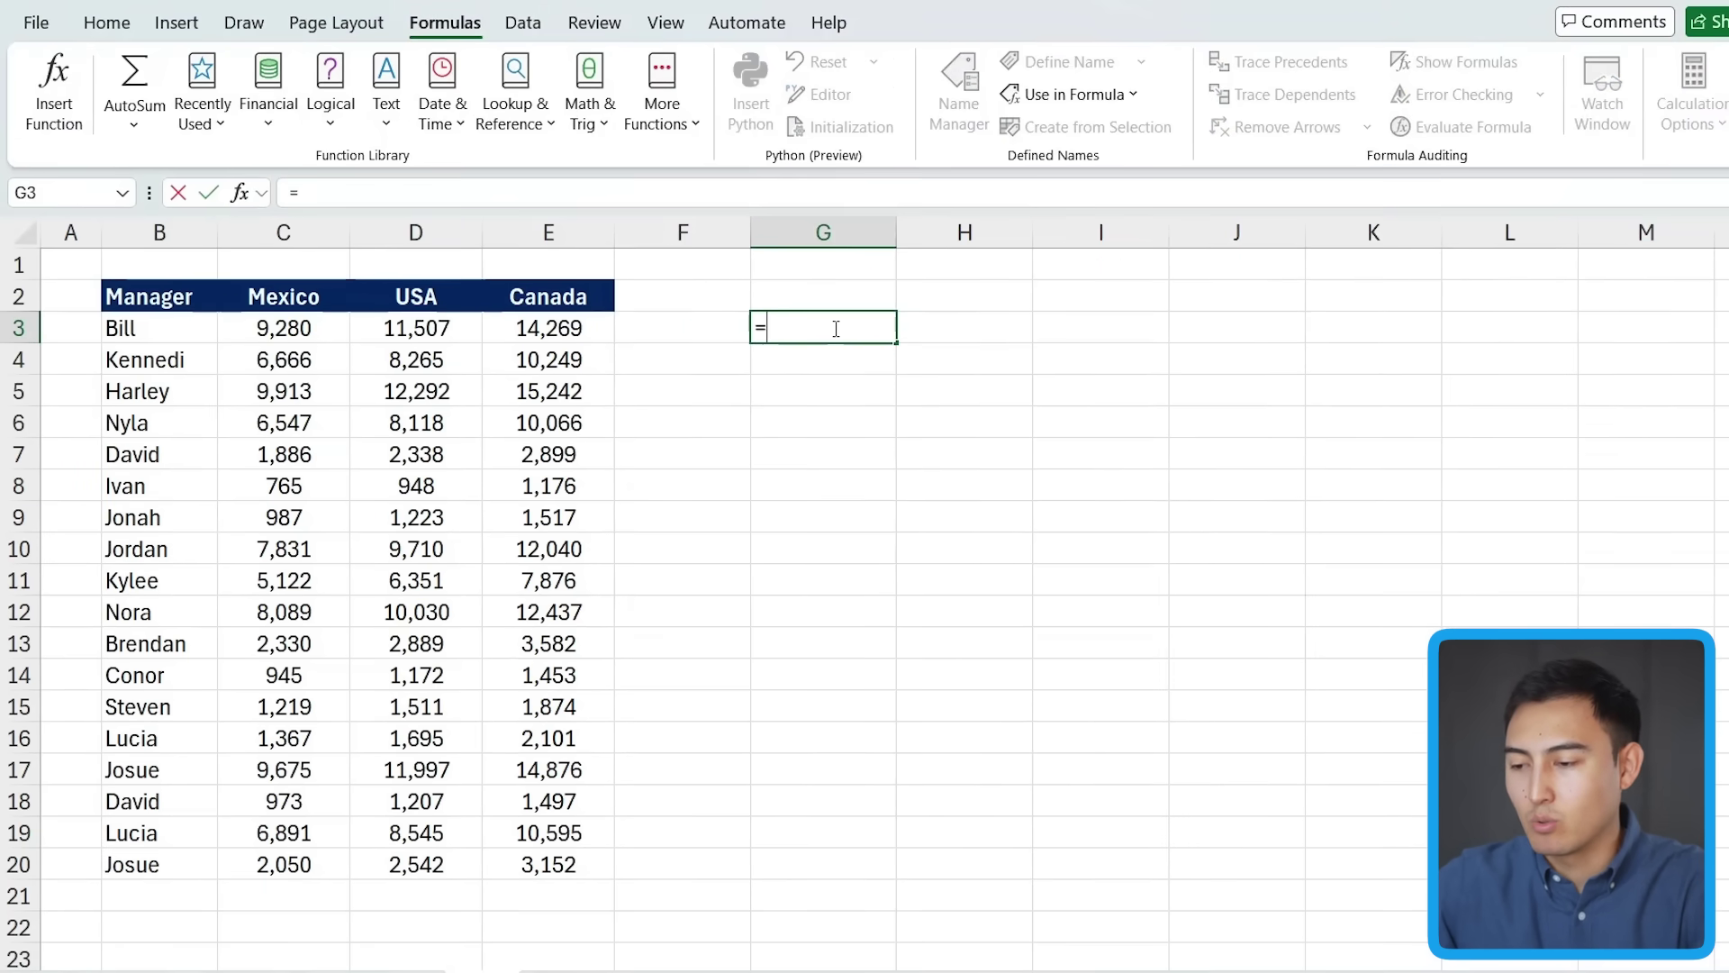
{"action": "type", "text": "SUM("}
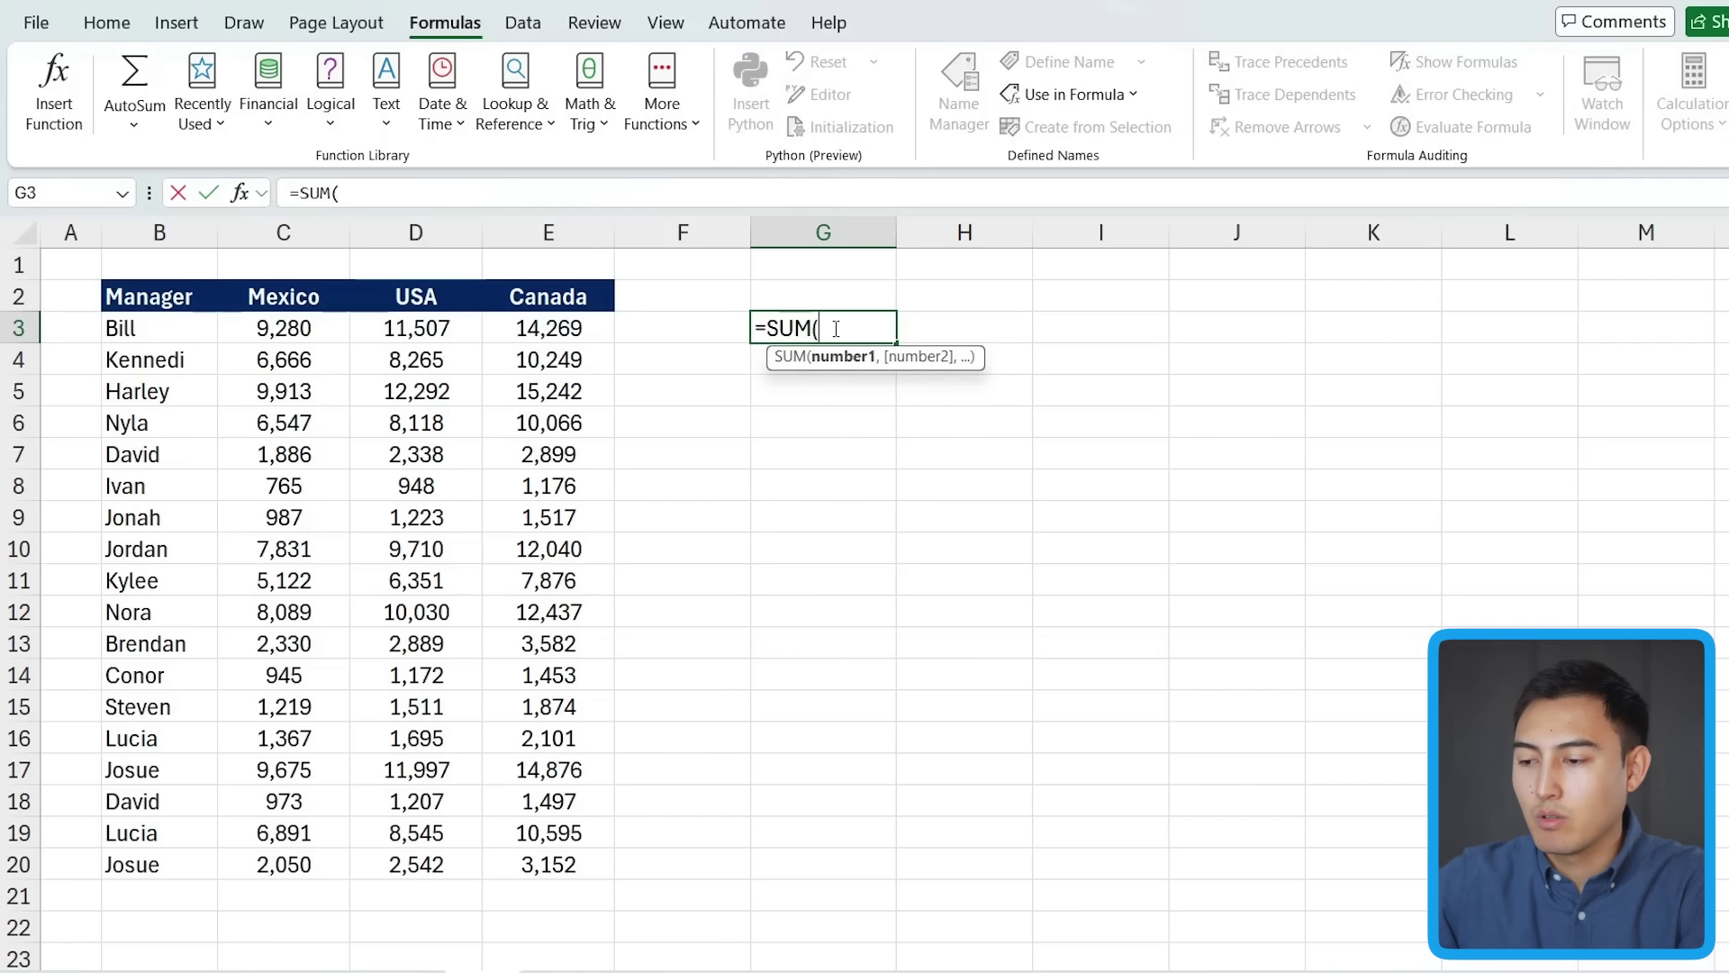
{"action": "type", "text": "cana"}
{"action": "key", "text": "Tab"}
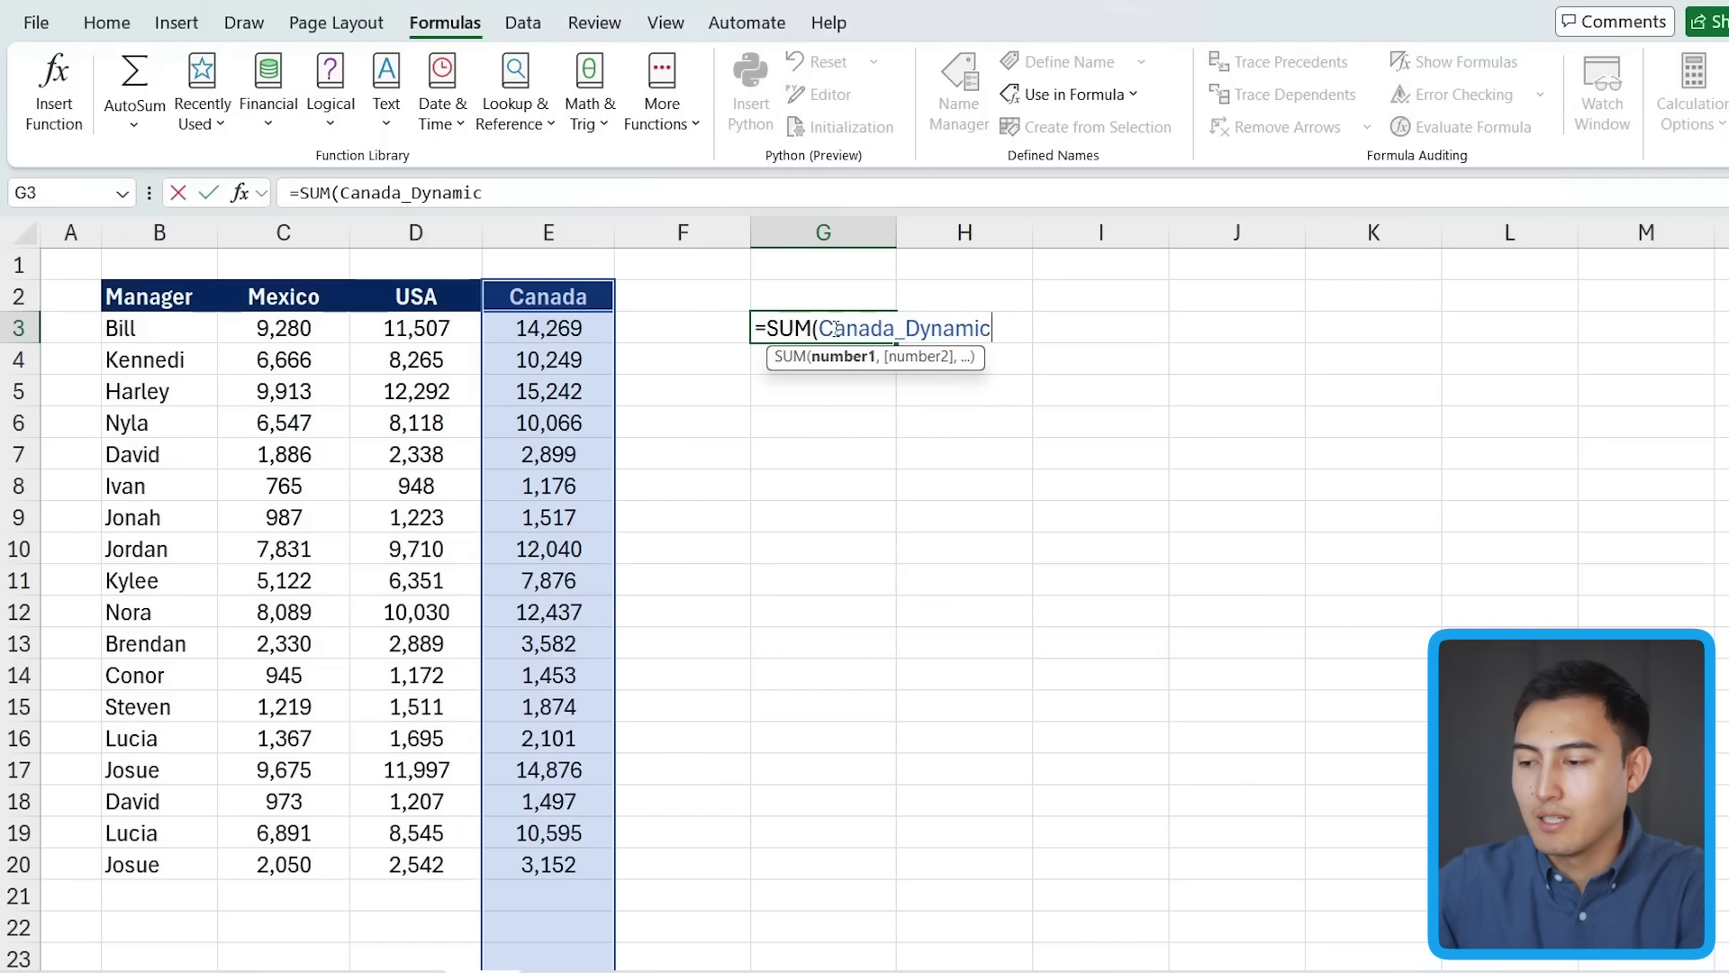
{"action": "key", "text": "Return"}
{"action": "key", "text": "Up"}
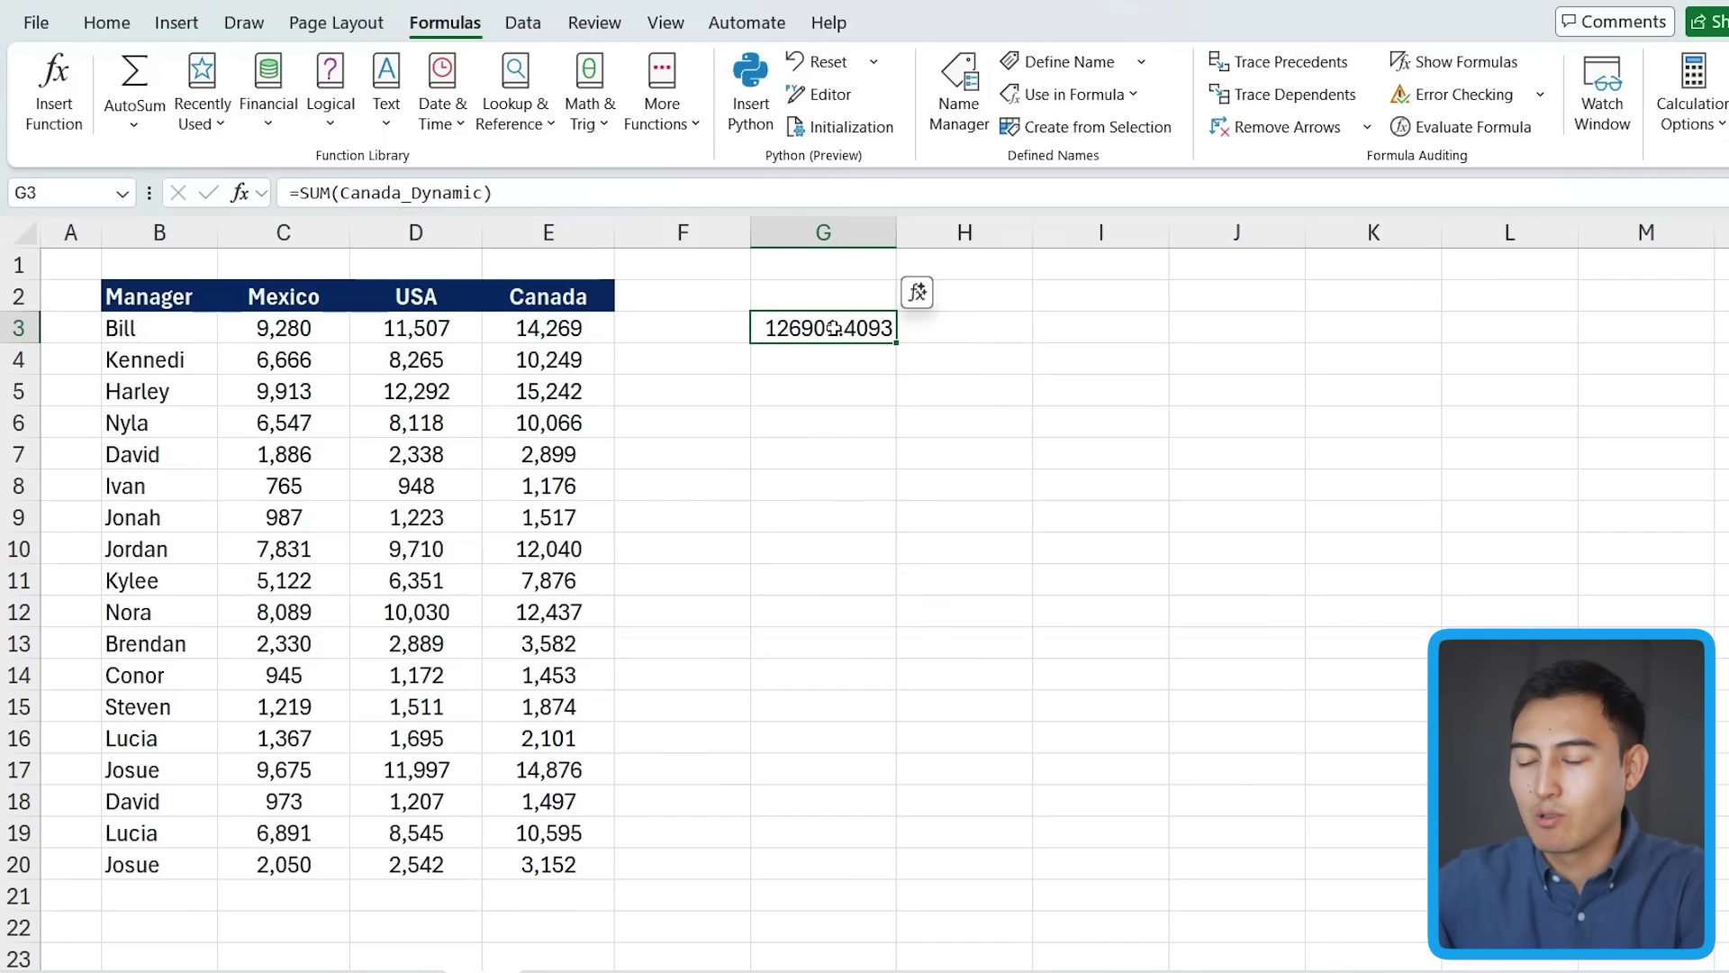
- Test the dynamic total by entering 1000, then 100000, in E21
{"action": "left_click", "coordinate": [524, 894]}
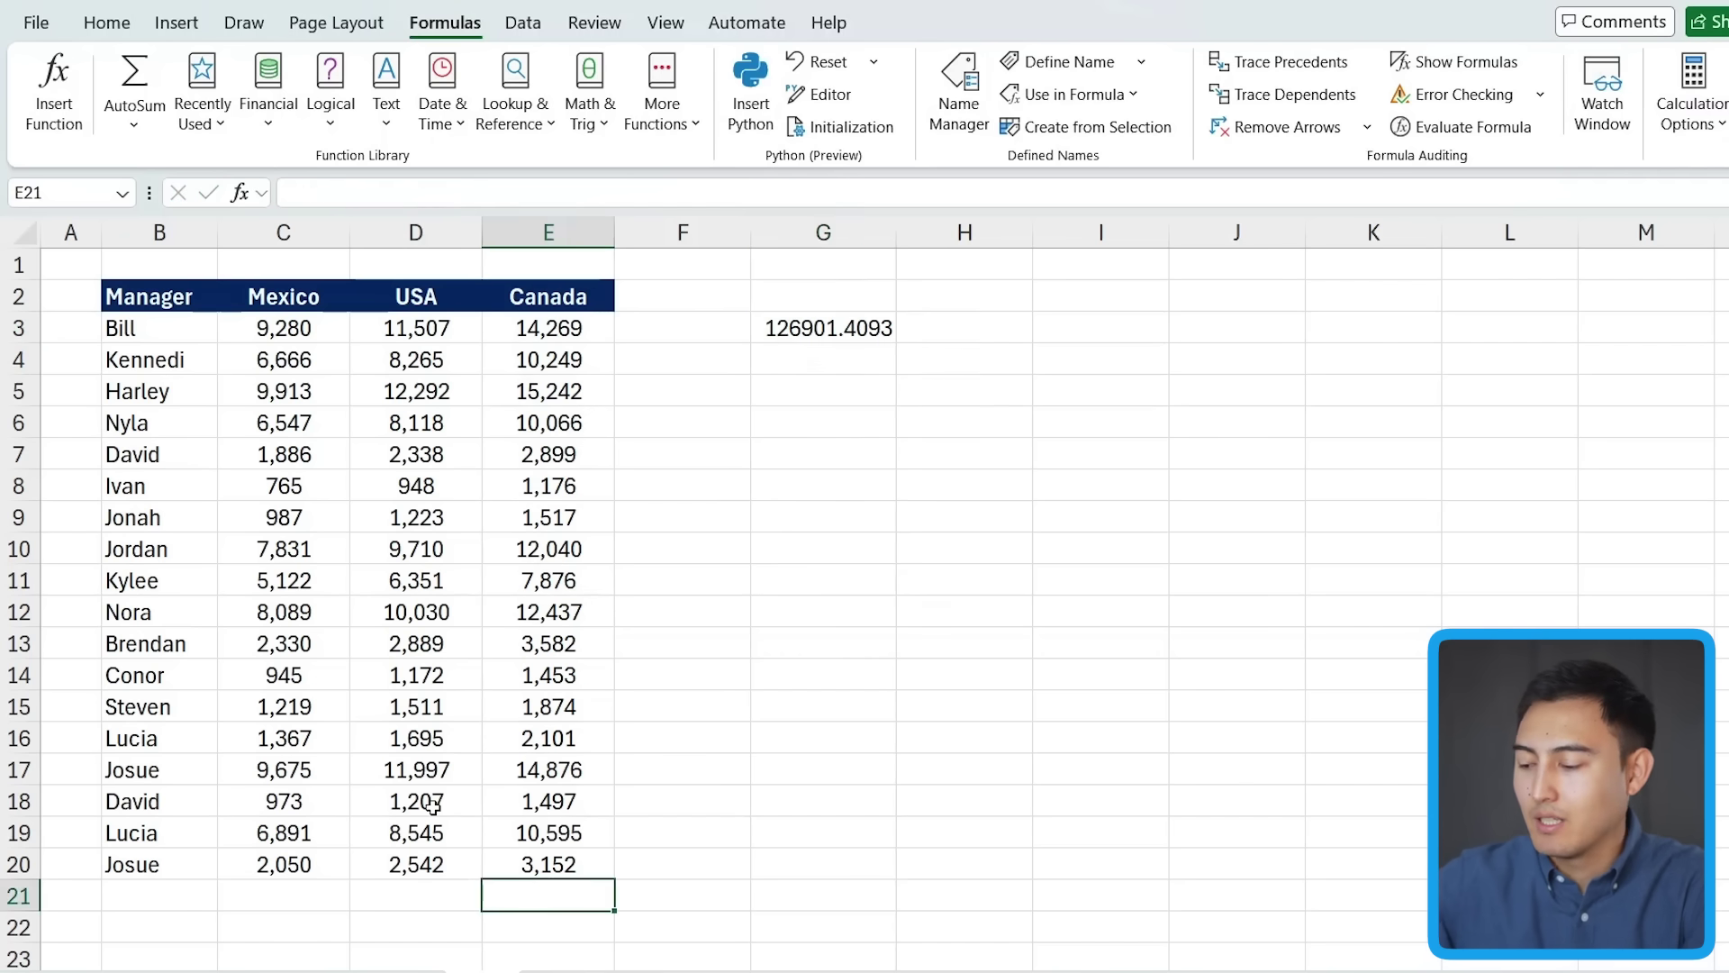
{"action": "type", "text": "1000"}
{"action": "key", "text": "Return"}
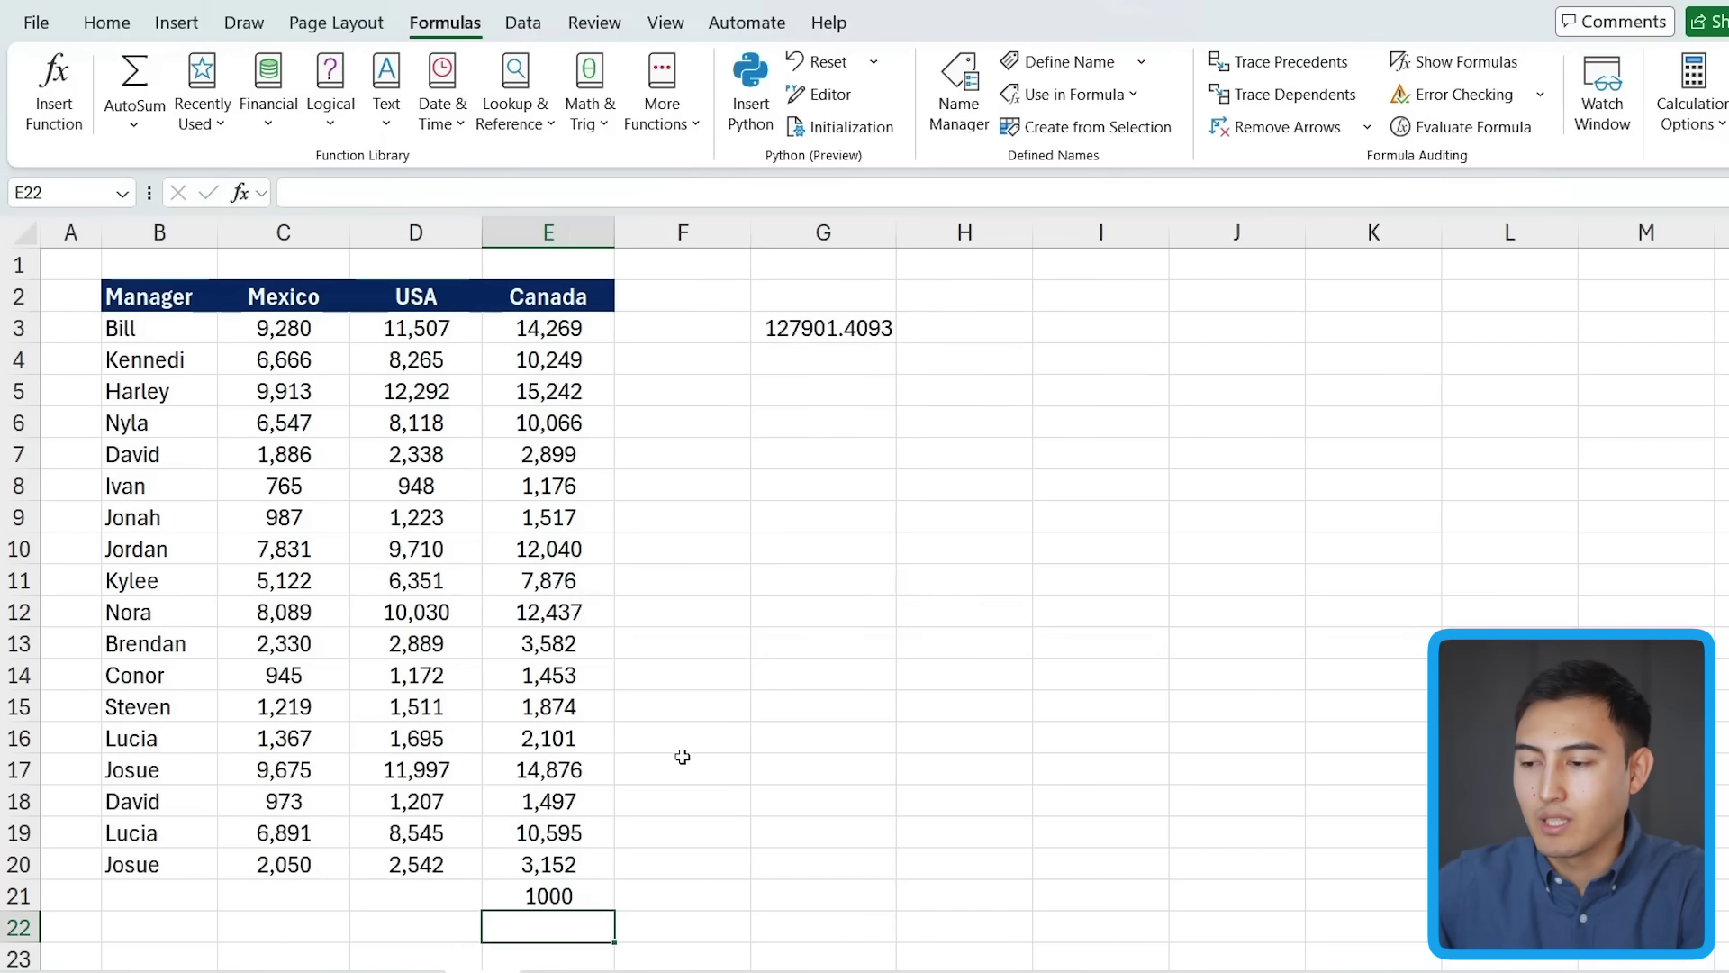
{"action": "key", "text": "Up"}
{"action": "type", "text": "1"}
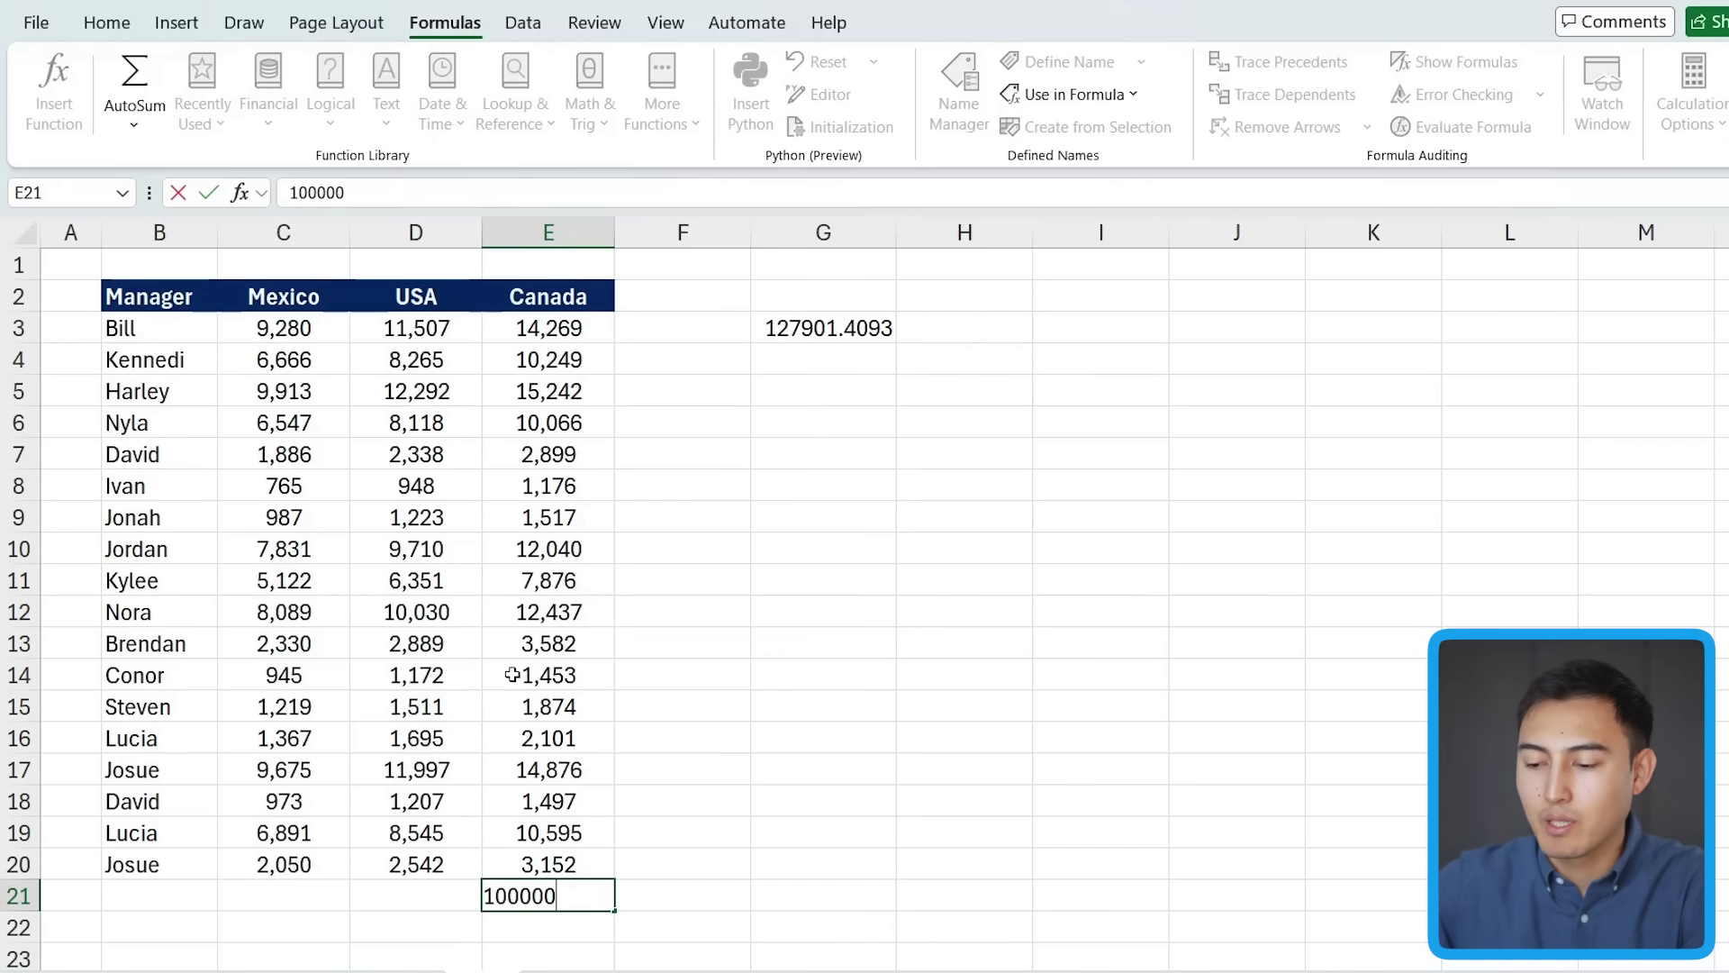
{"action": "key", "text": "Return"}
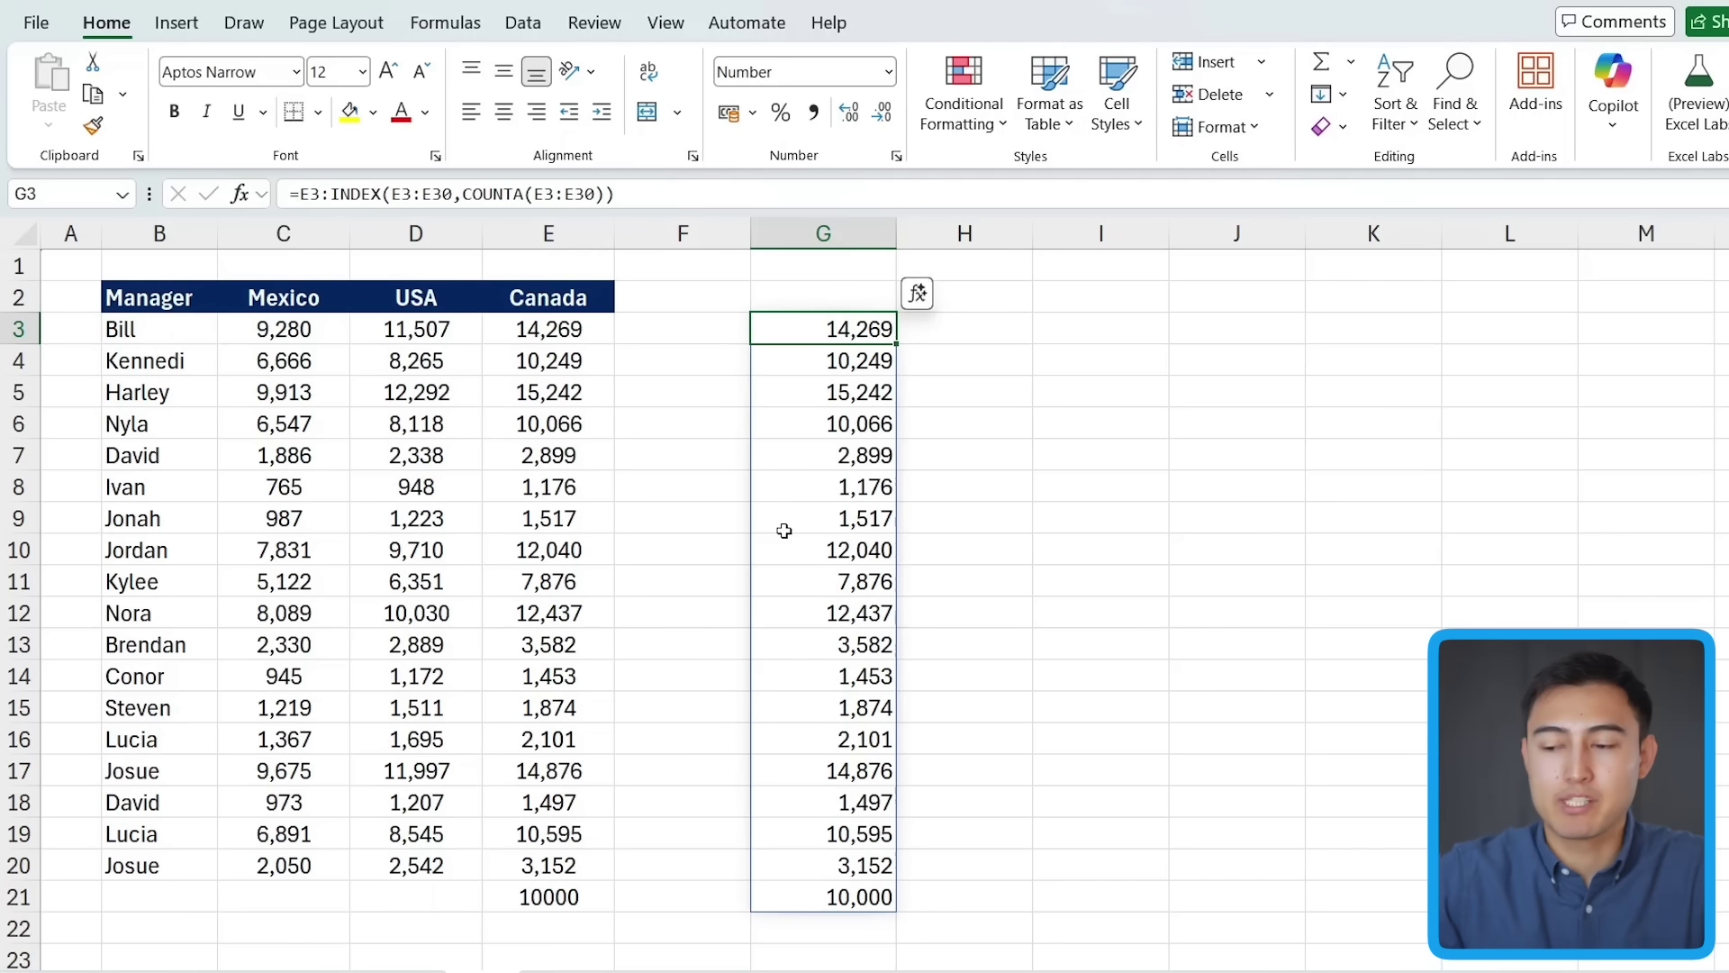
- Walk through G3's formula in the formula bar, highlighting the INDEX and COUNTA parts
{"action": "left_click", "coordinate": [308, 194]}
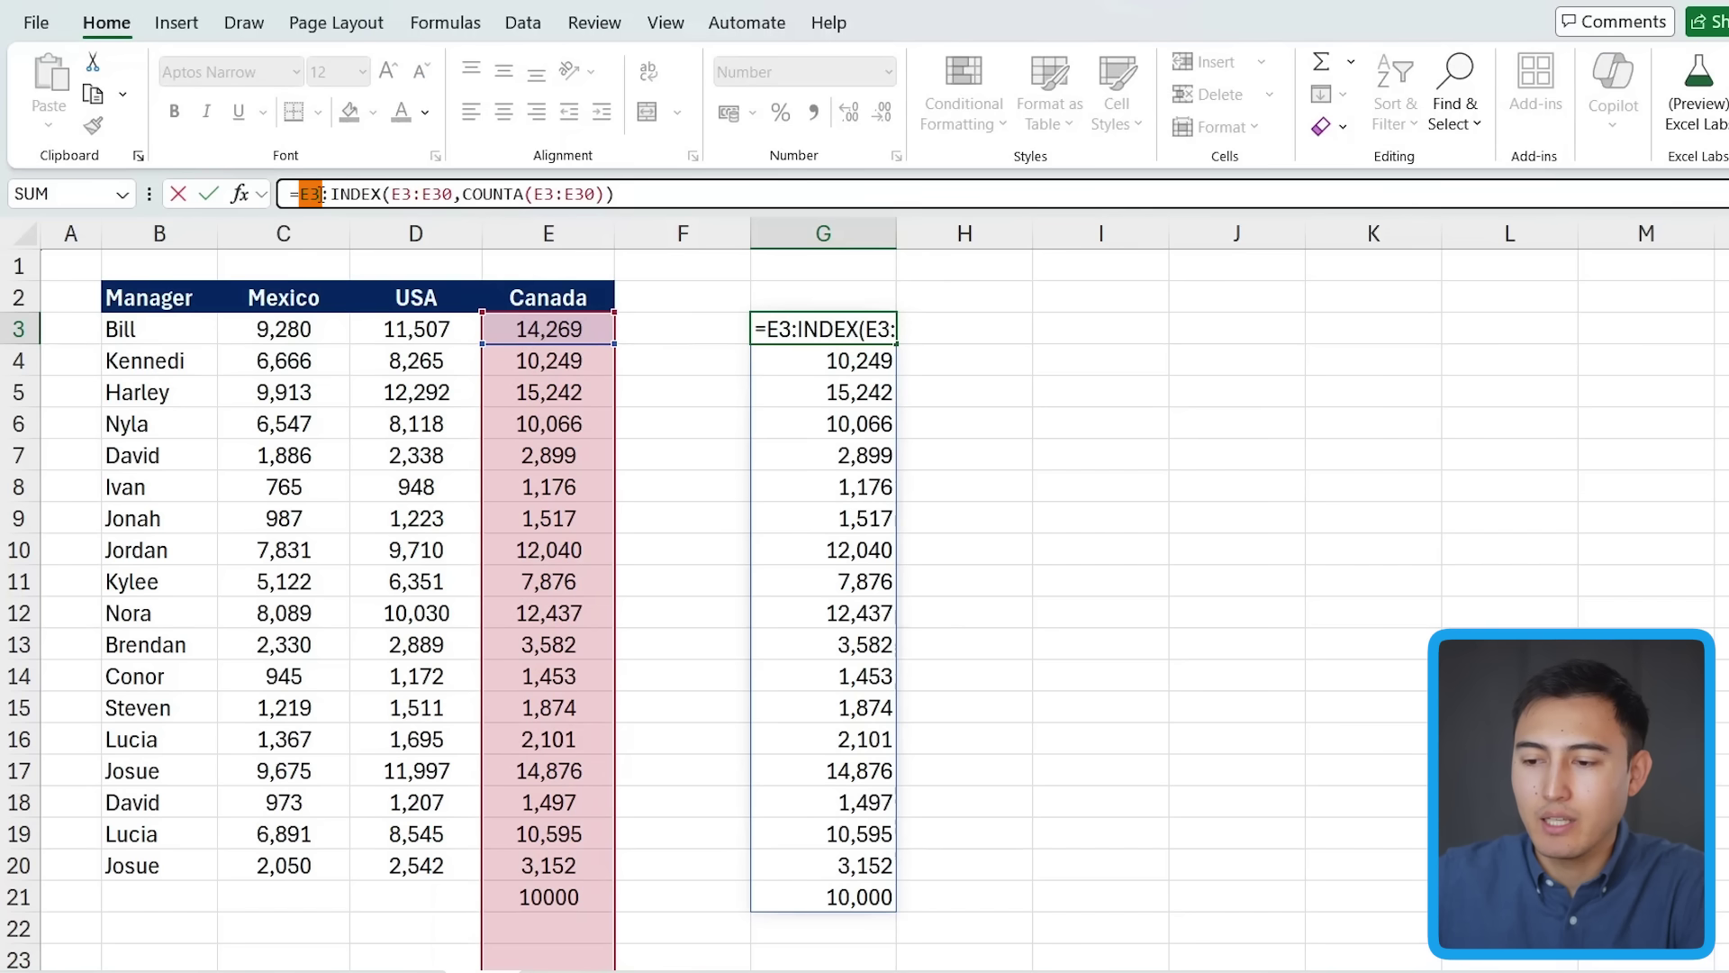
{"action": "left_click_drag", "start_coordinate": [330, 194], "coordinate": [616, 194]}
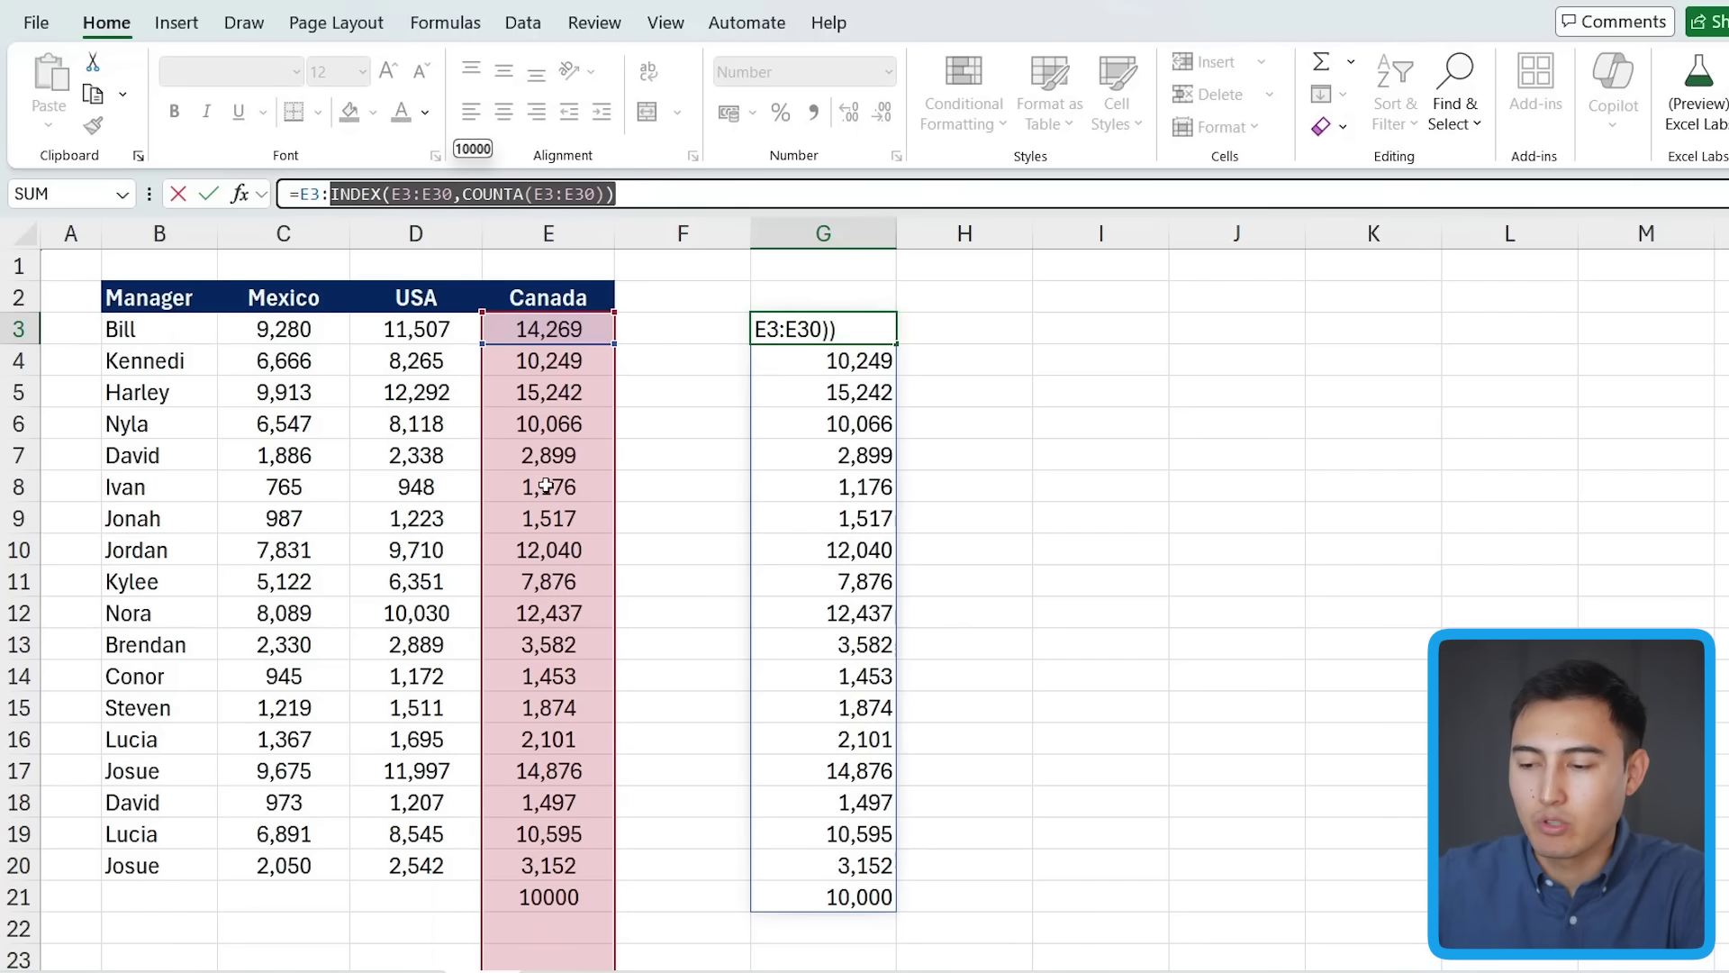
{"action": "double_click", "coordinate": [356, 193]}
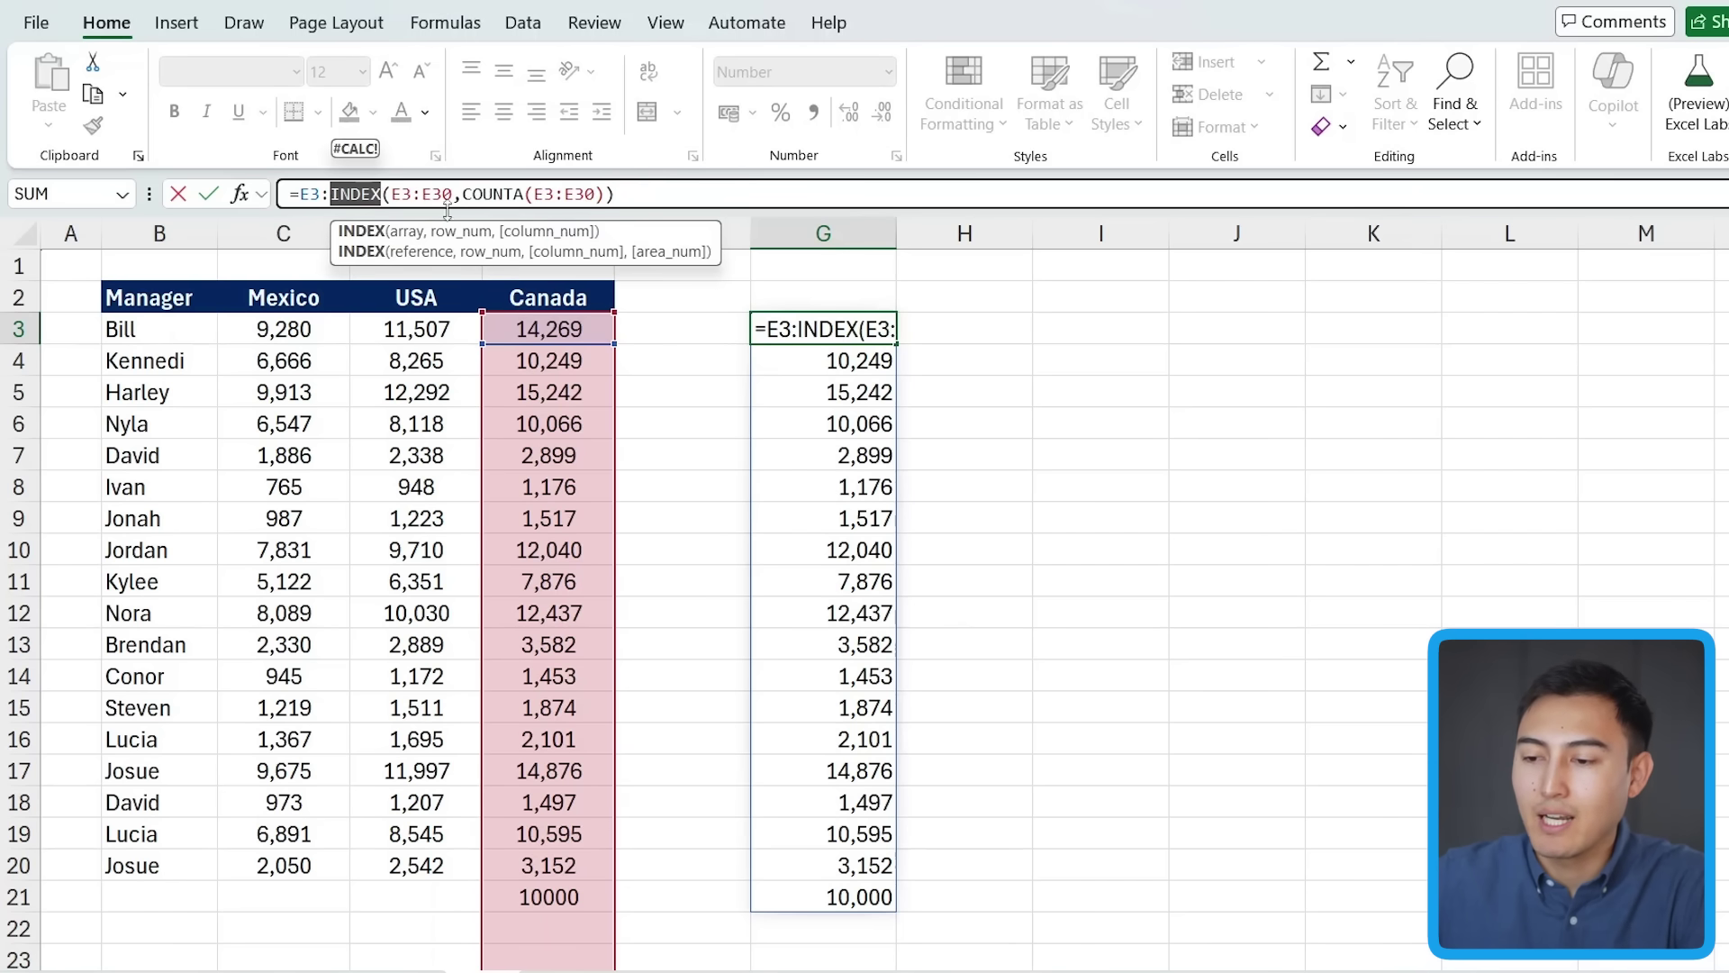
{"action": "double_click", "coordinate": [487, 194]}
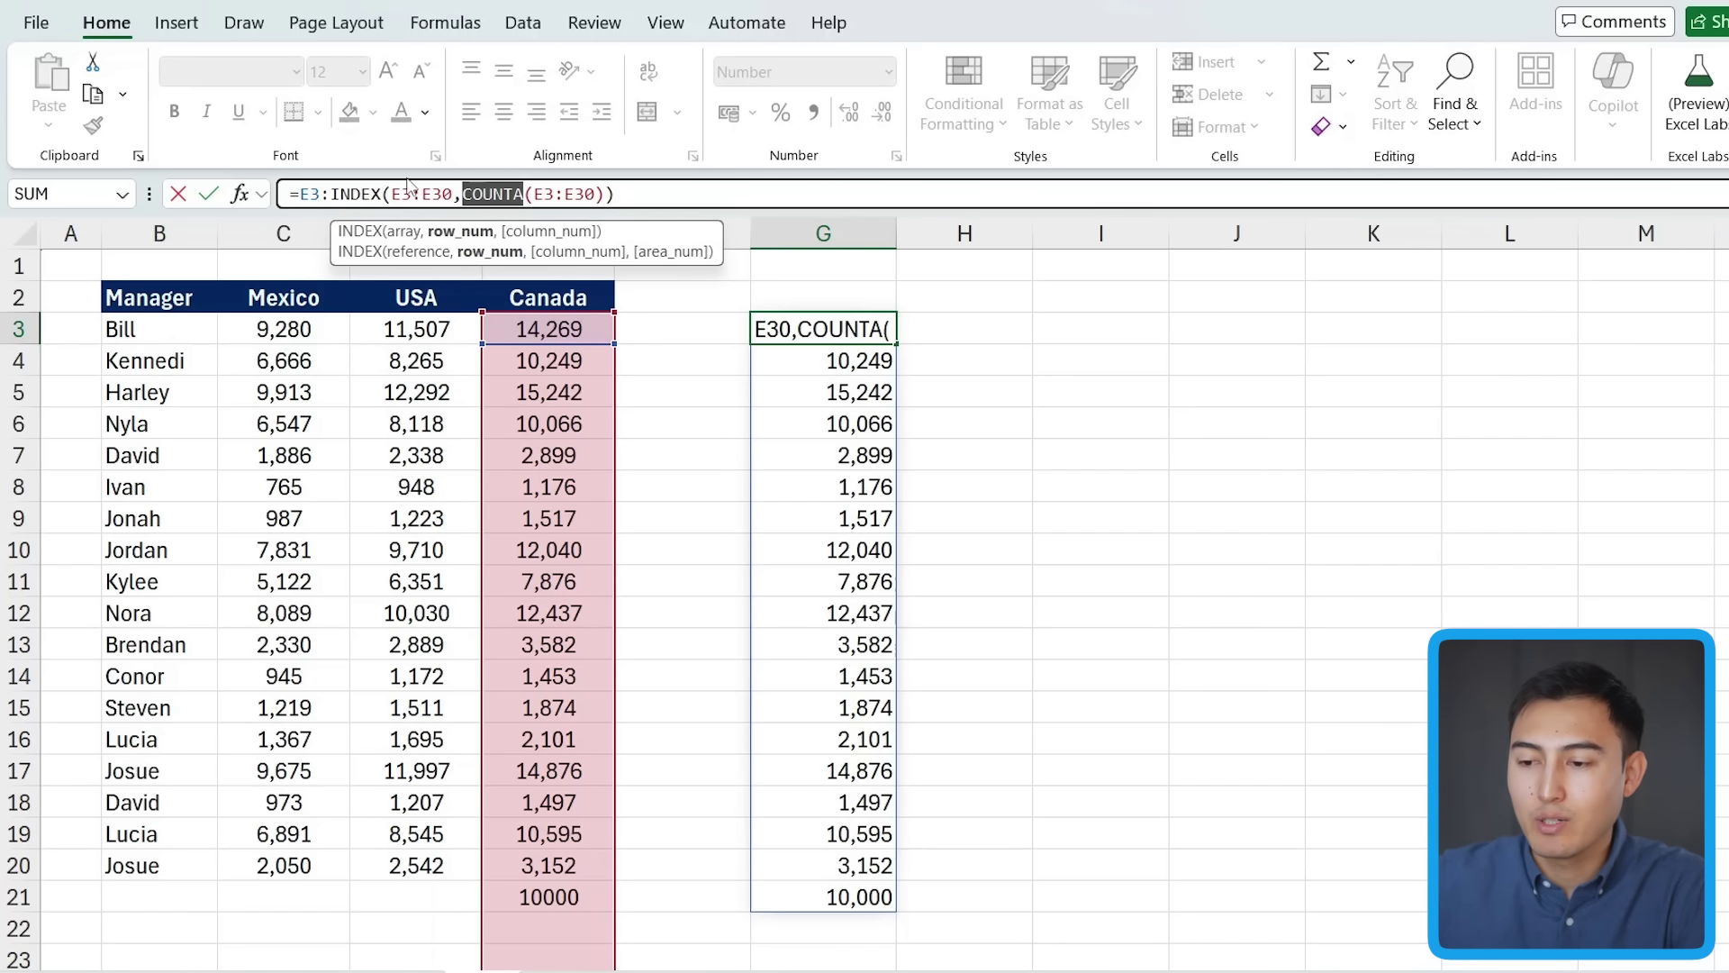
{"action": "double_click", "coordinate": [369, 194]}
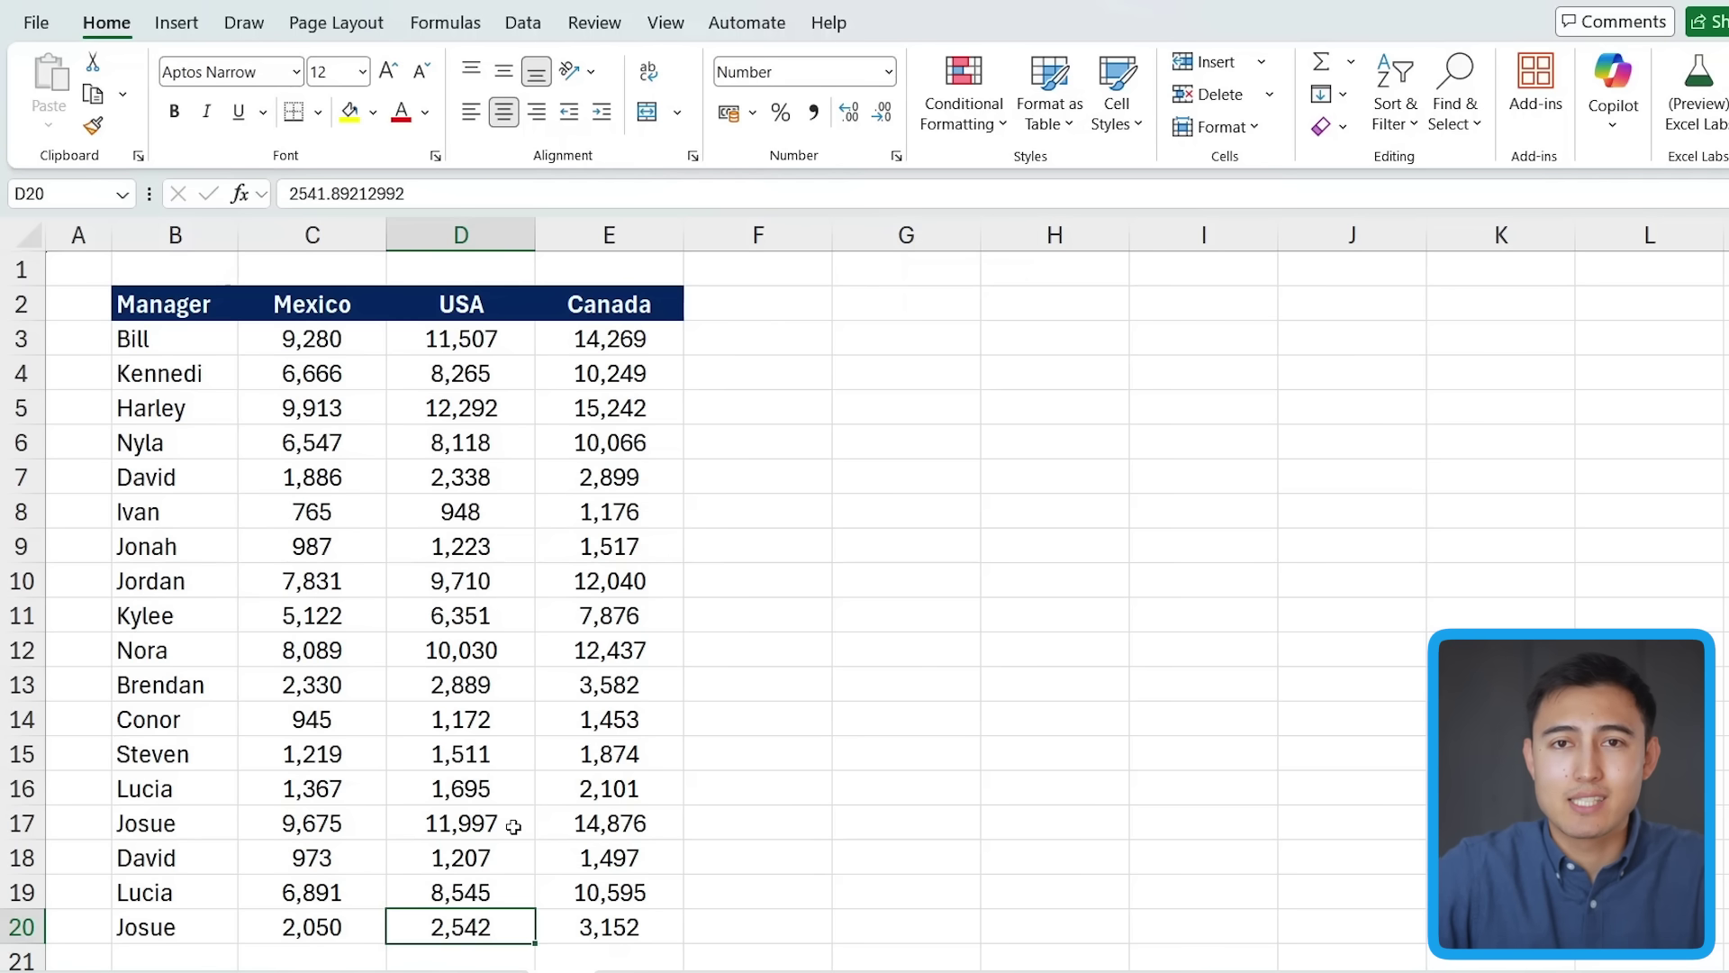
- Convert the manager sales data into an Excel table with Ctrl+T
{"action": "left_click", "coordinate": [501, 571]}
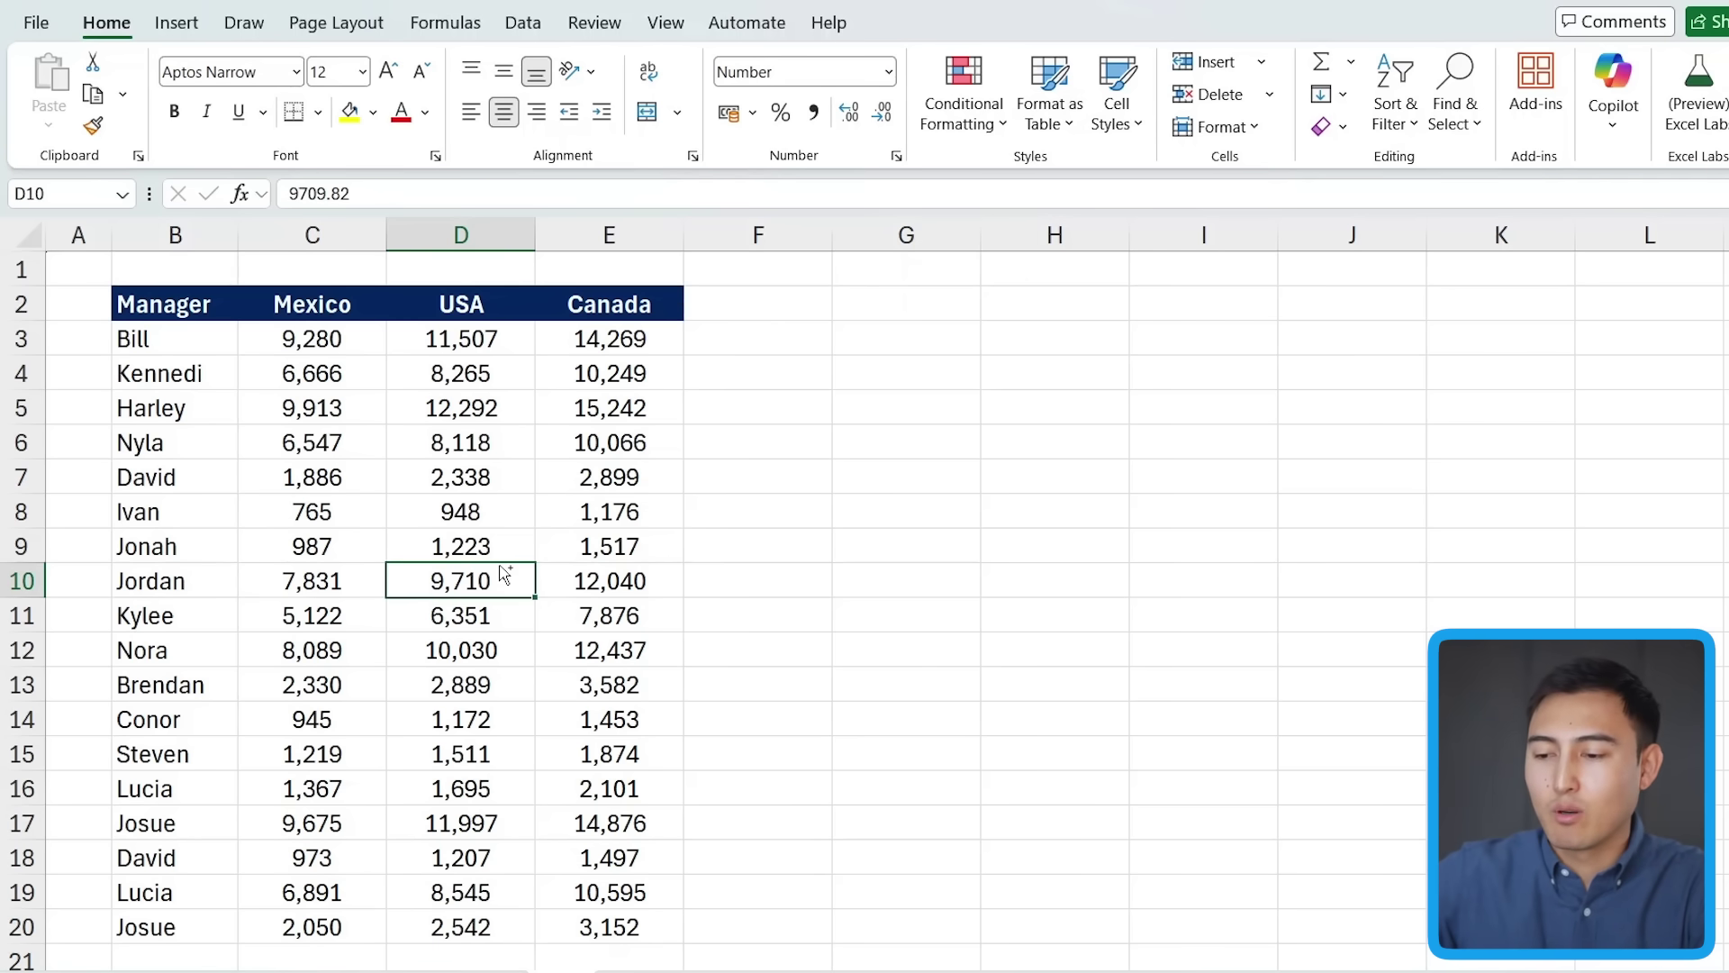
{"action": "key", "text": "ctrl+t"}
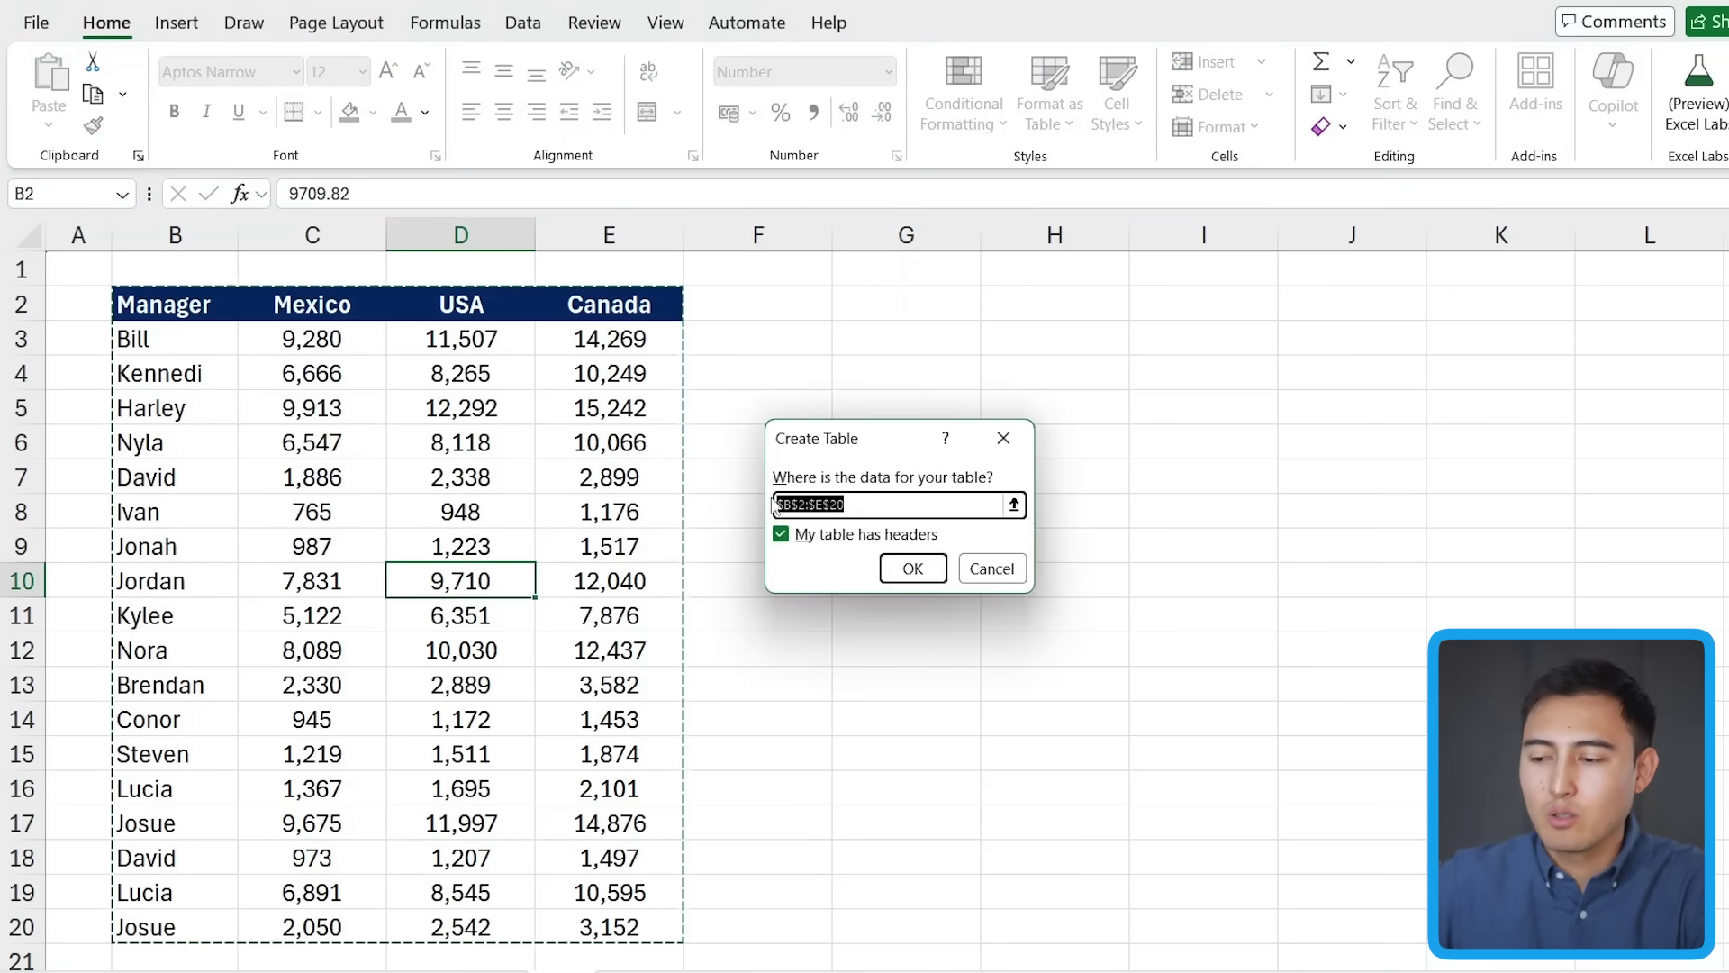
{"action": "left_click", "coordinate": [912, 571]}
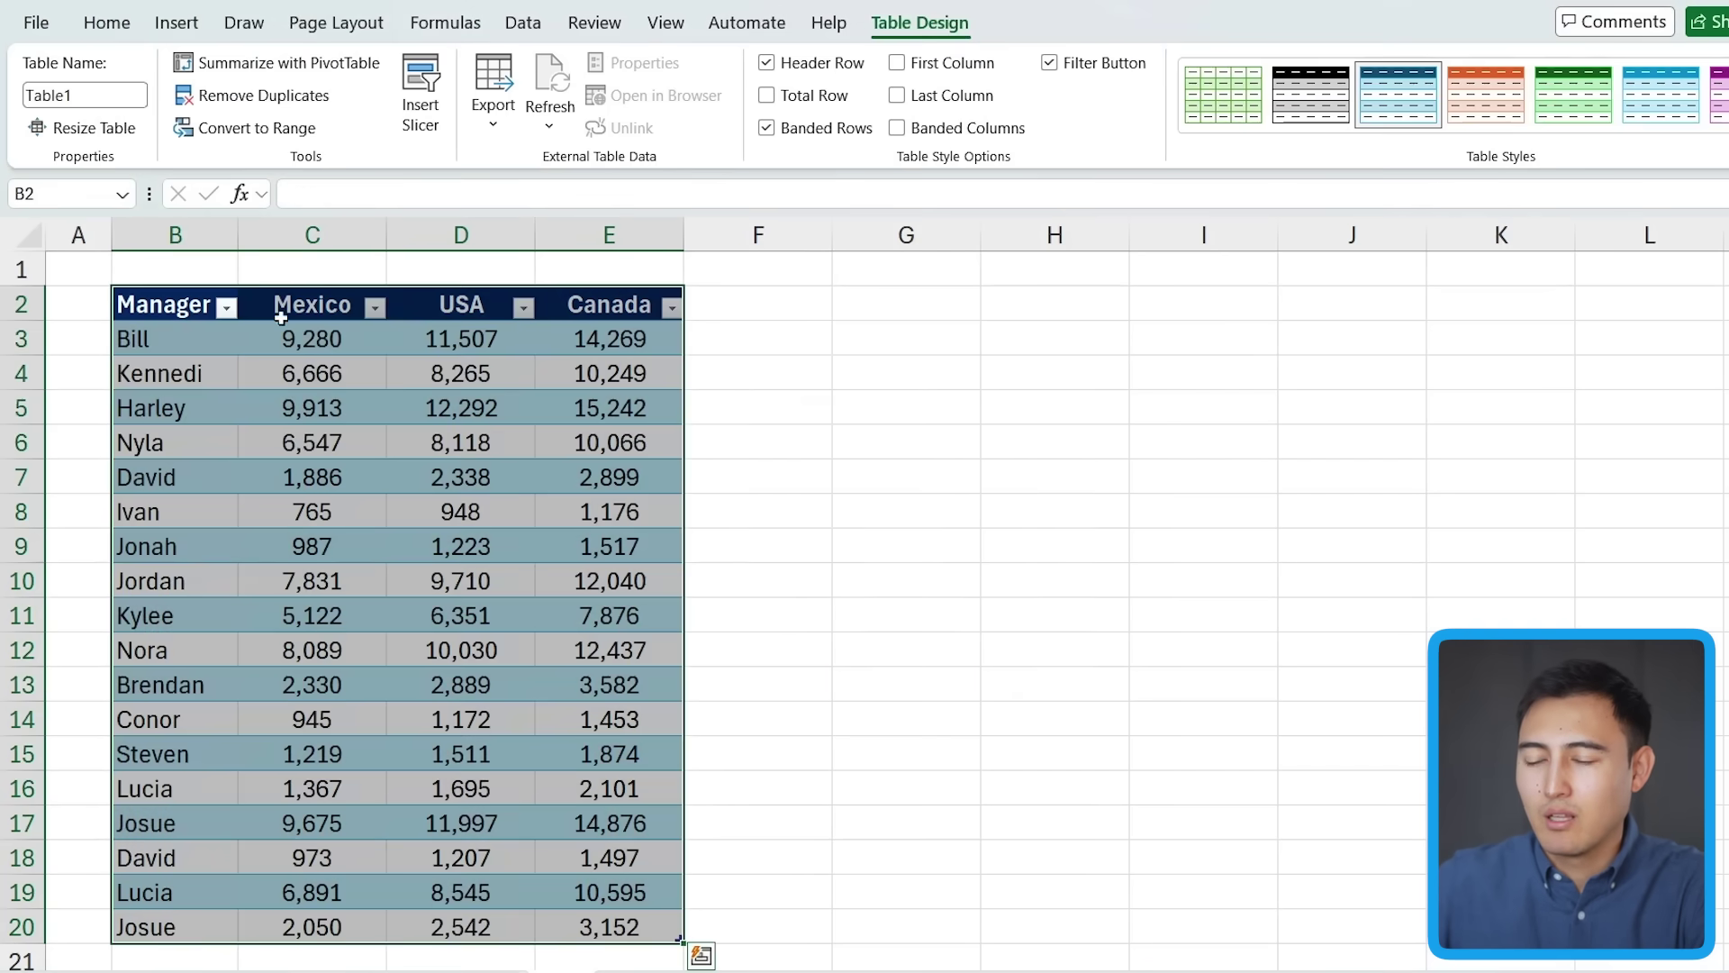
- Start a SUM formula in G2 referencing the full Mexico column
{"action": "left_click", "coordinate": [857, 303]}
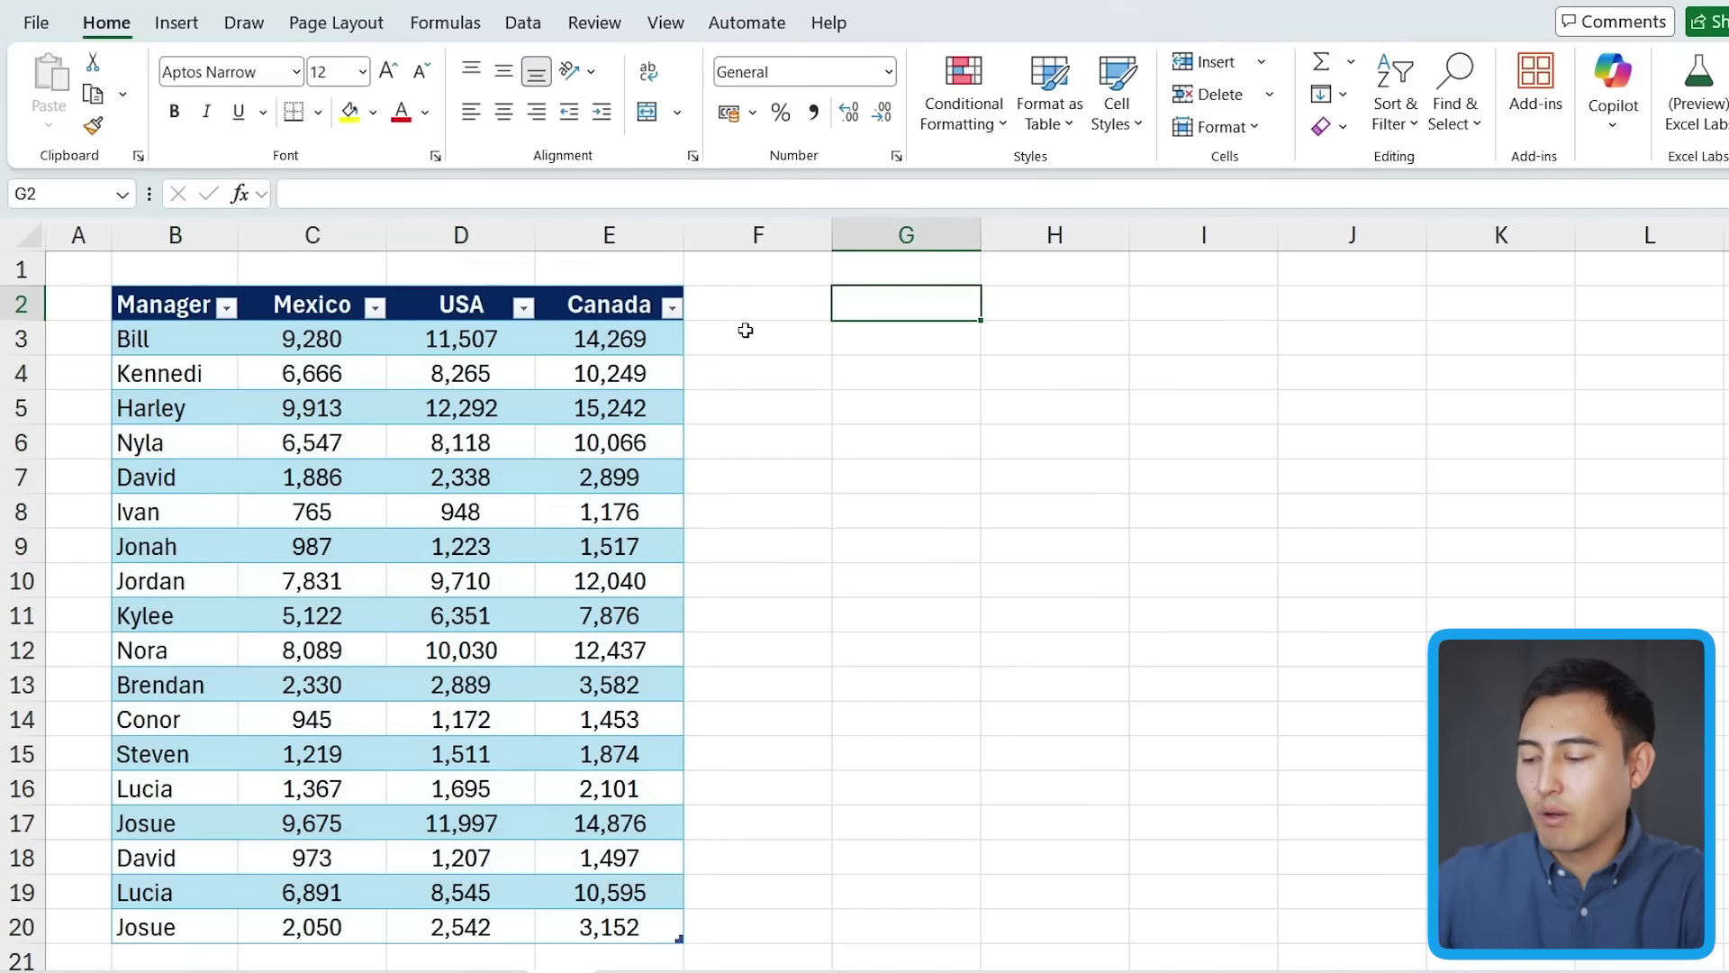
{"action": "type", "text": "=SUM"}
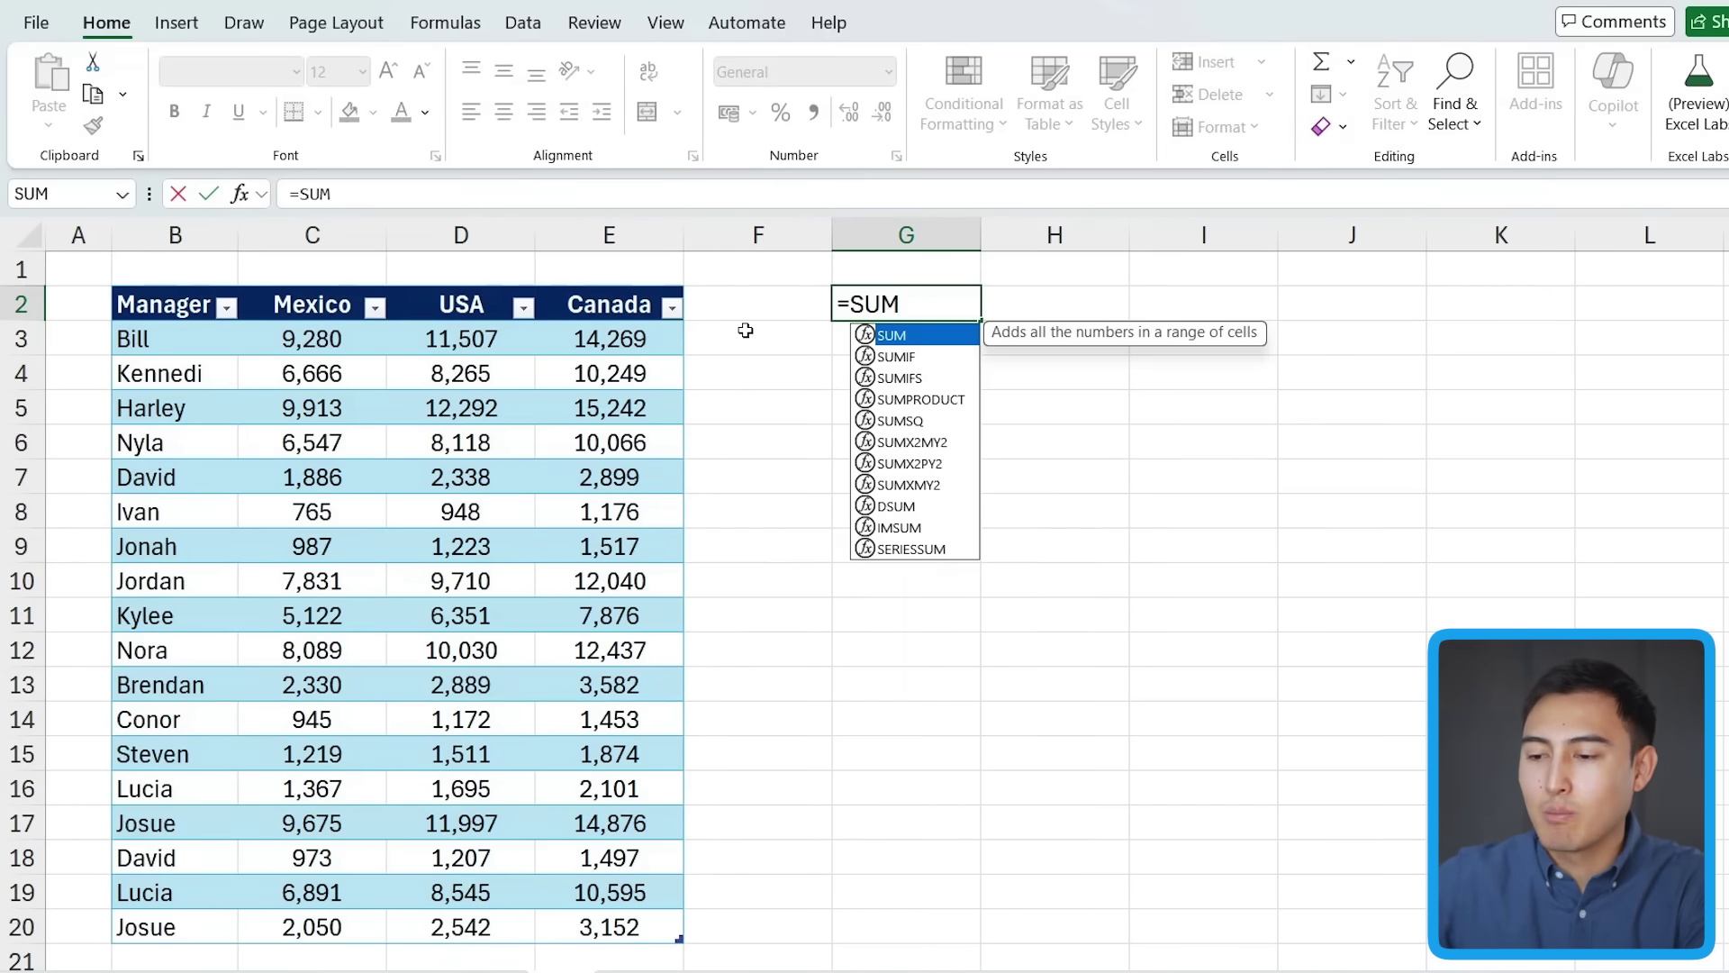
{"action": "type", "text": "("}
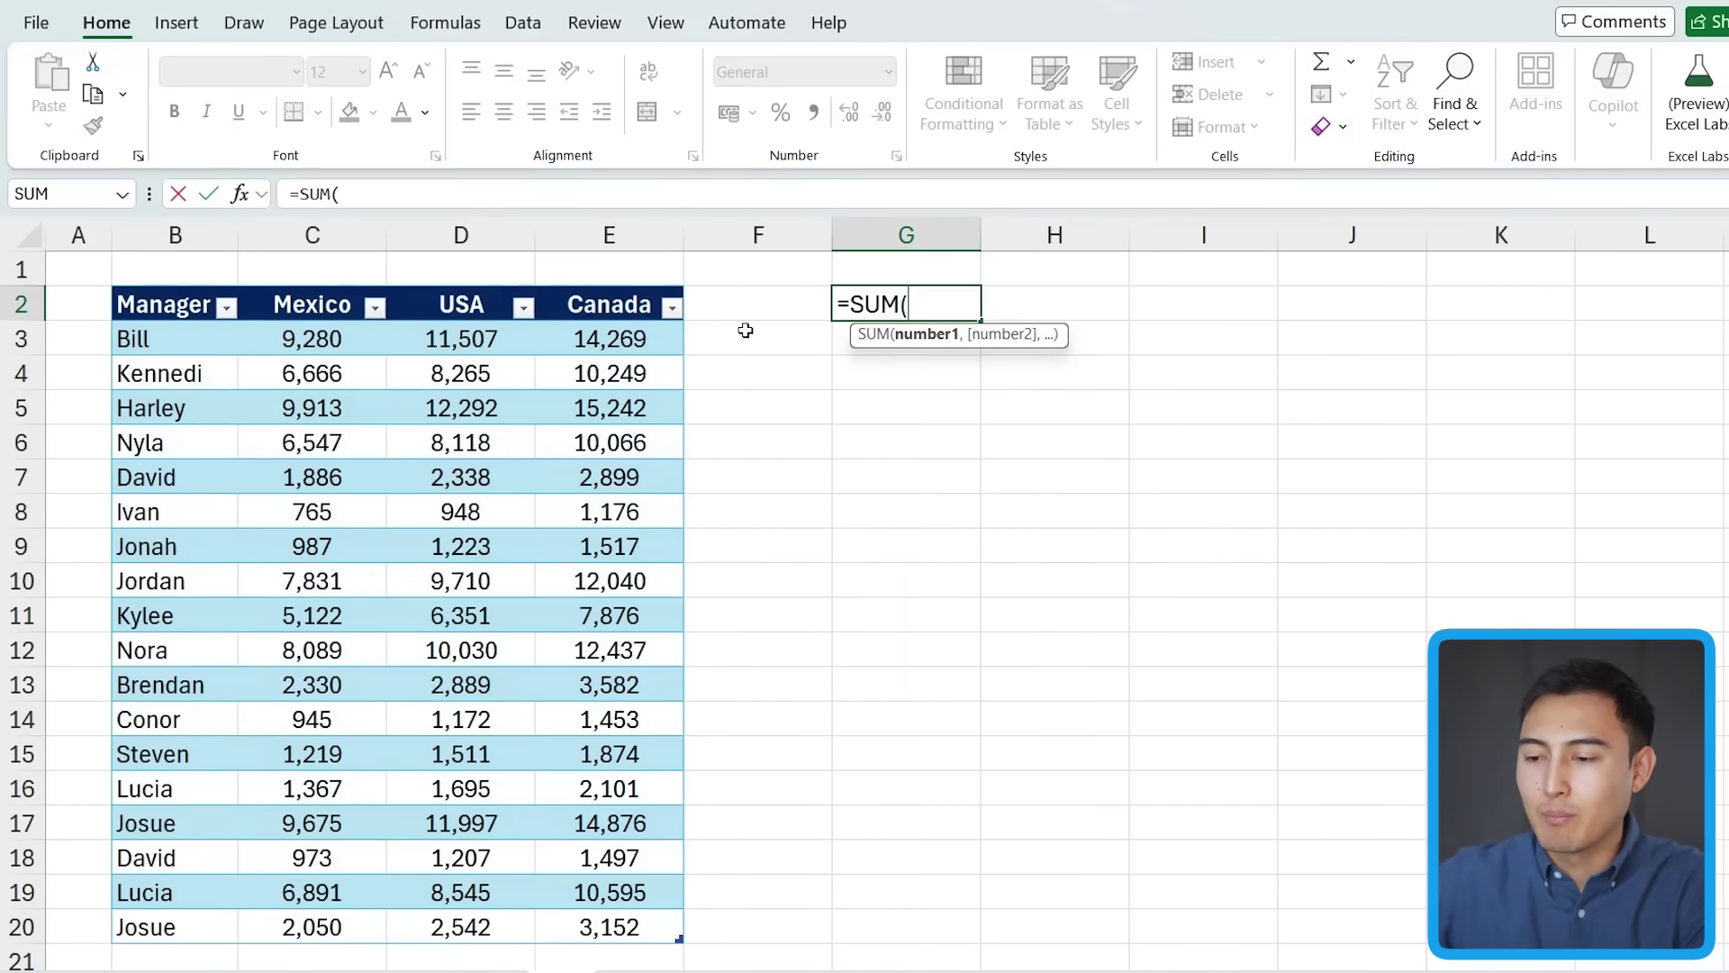
{"action": "left_click", "coordinate": [291, 319]}
{"action": "left_click", "coordinate": [290, 313]}
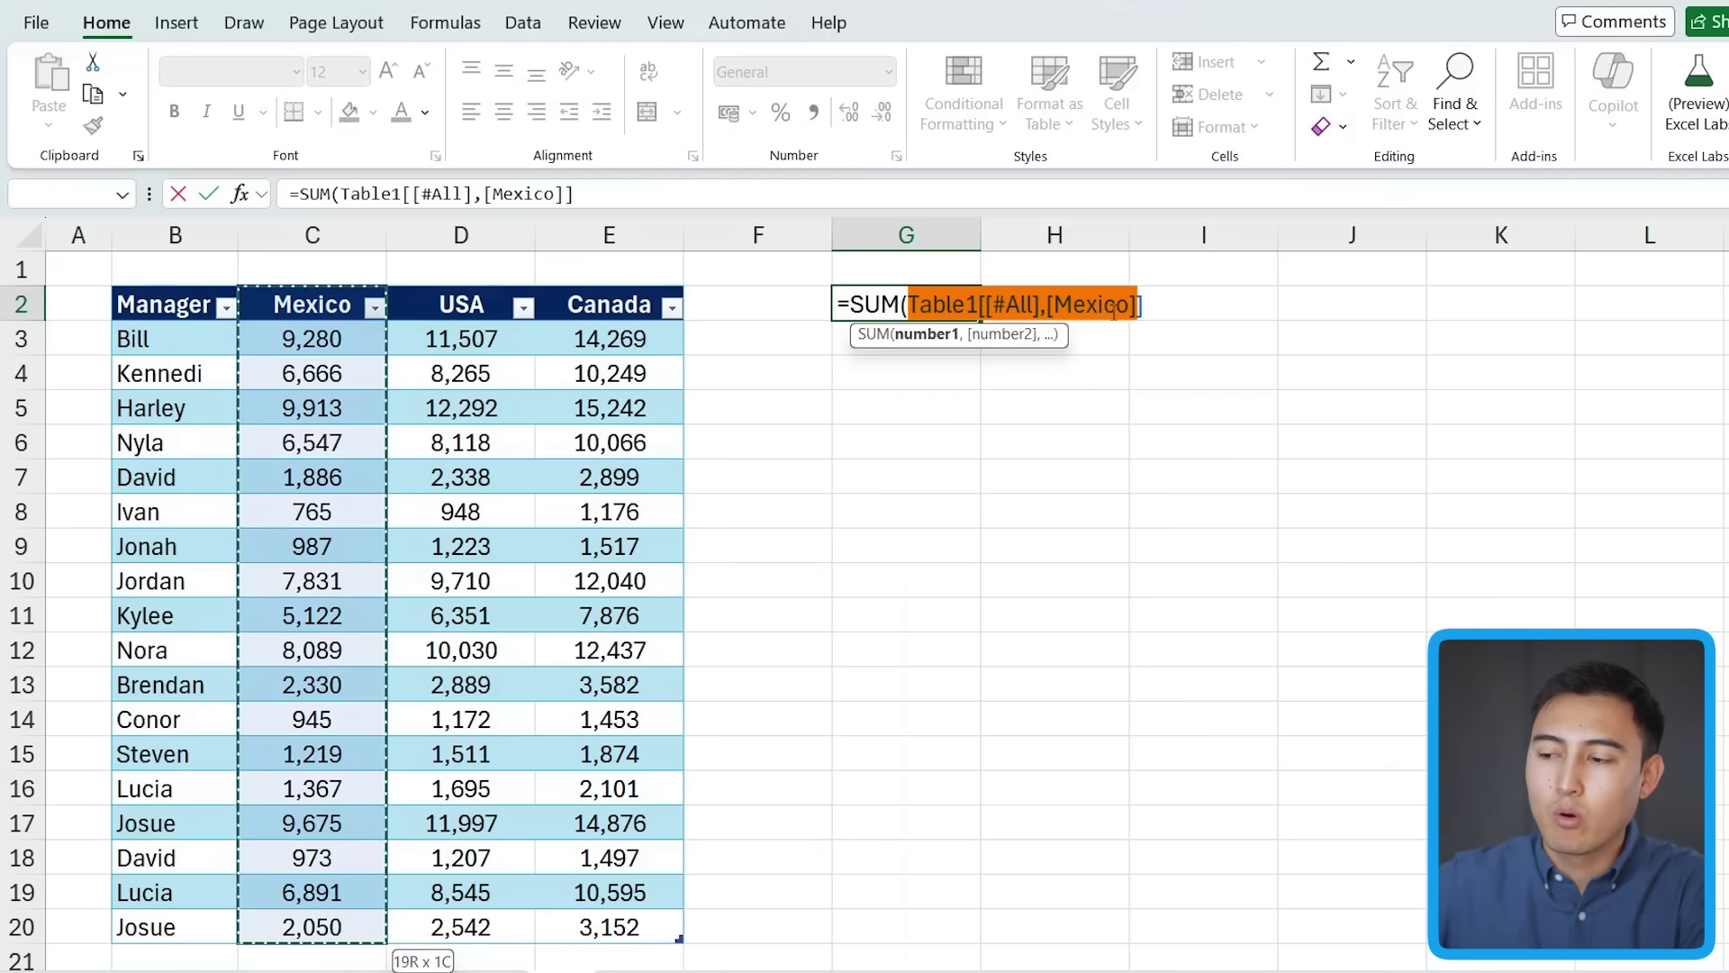
{"action": "key", "text": "F2"}
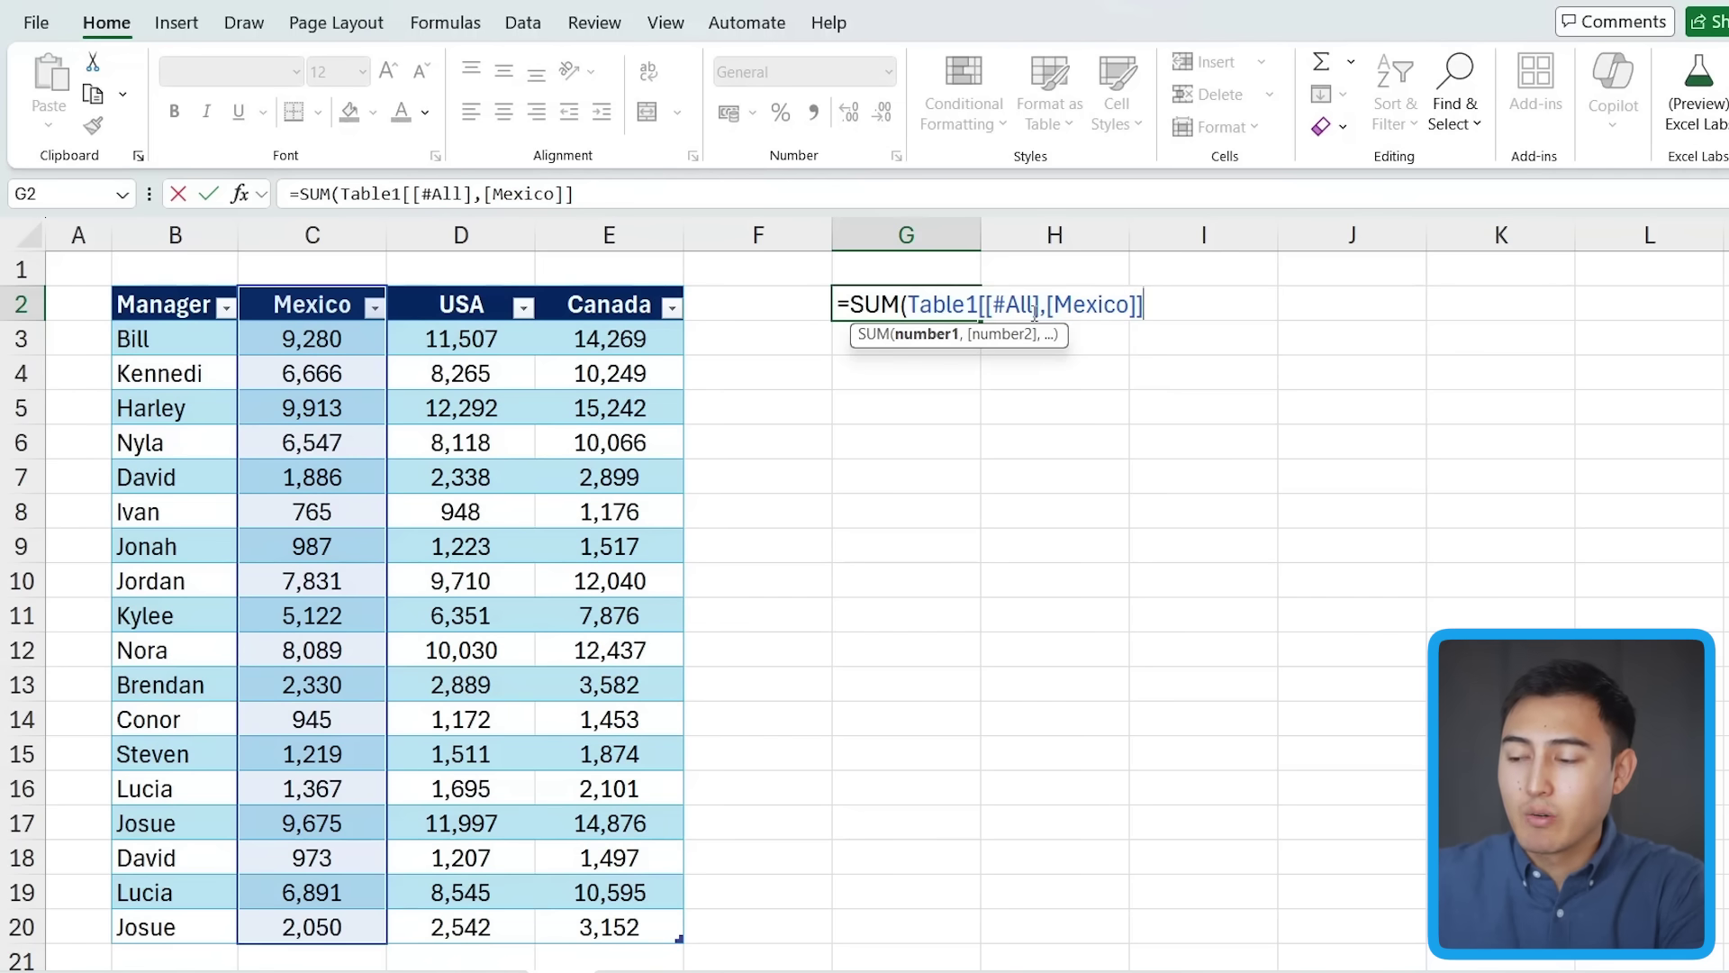
{"action": "type", "text": ","}
- Add the USA and Canada columns to the SUM, close it, then discard the formula
{"action": "left_click", "coordinate": [421, 298]}
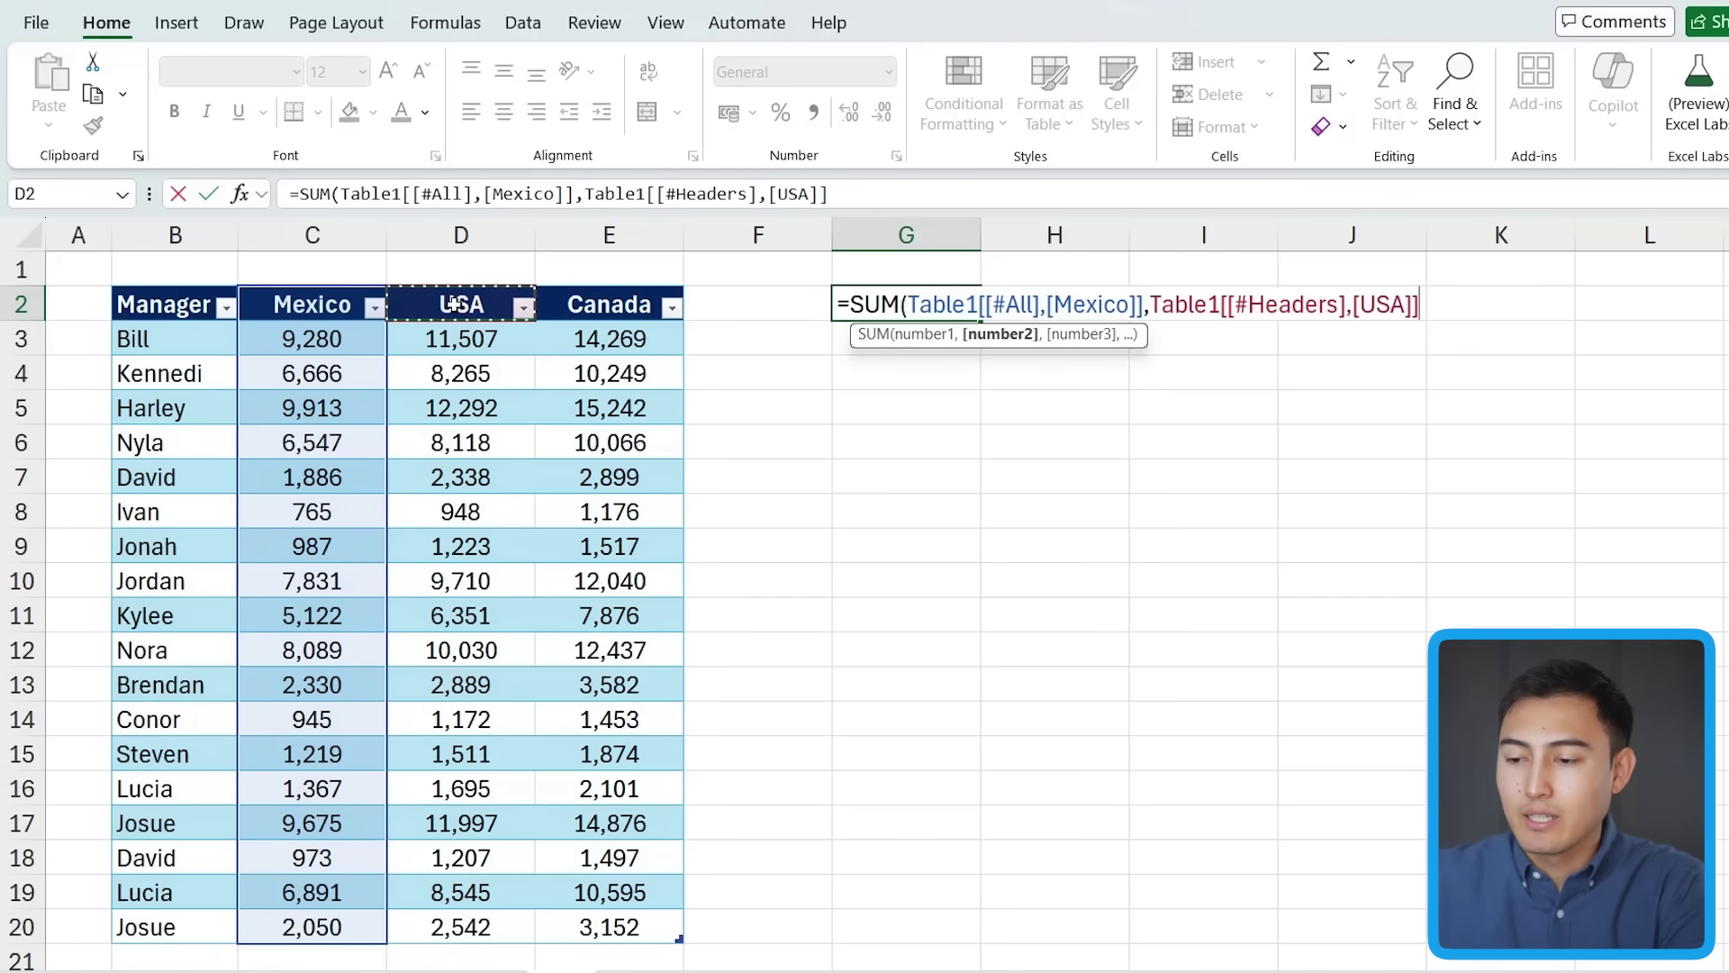
{"action": "left_click", "coordinate": [451, 301]}
{"action": "type", "text": ","}
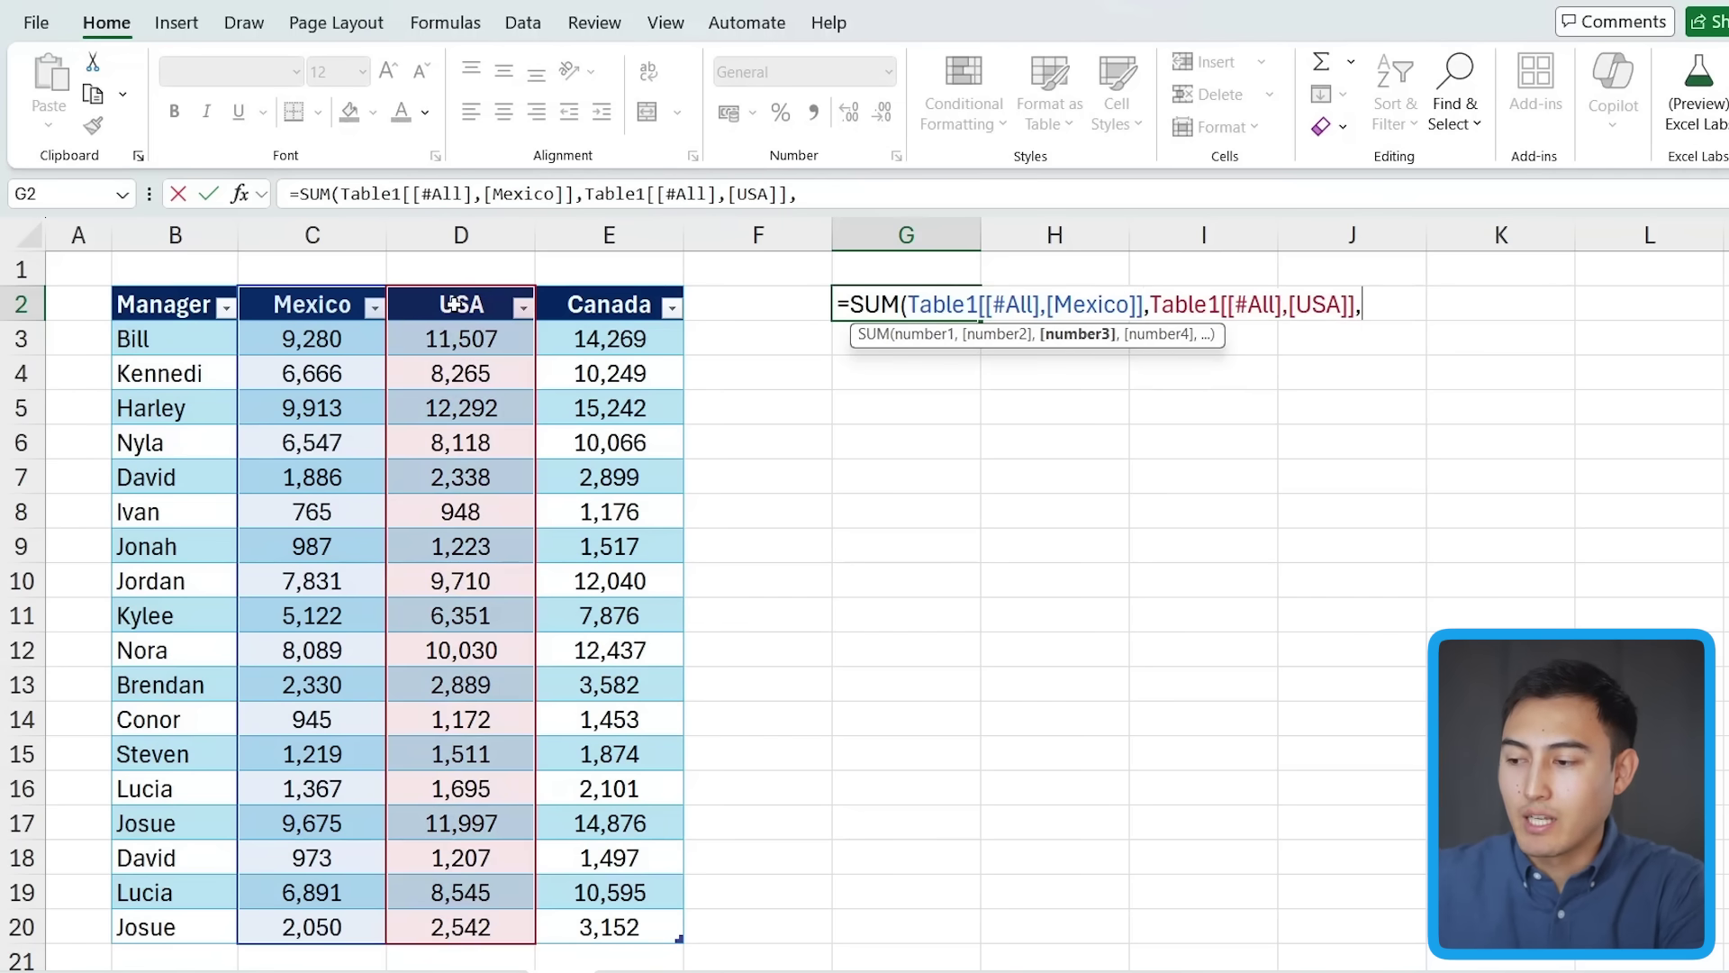
{"action": "left_click", "coordinate": [593, 308]}
{"action": "left_click", "coordinate": [596, 304]}
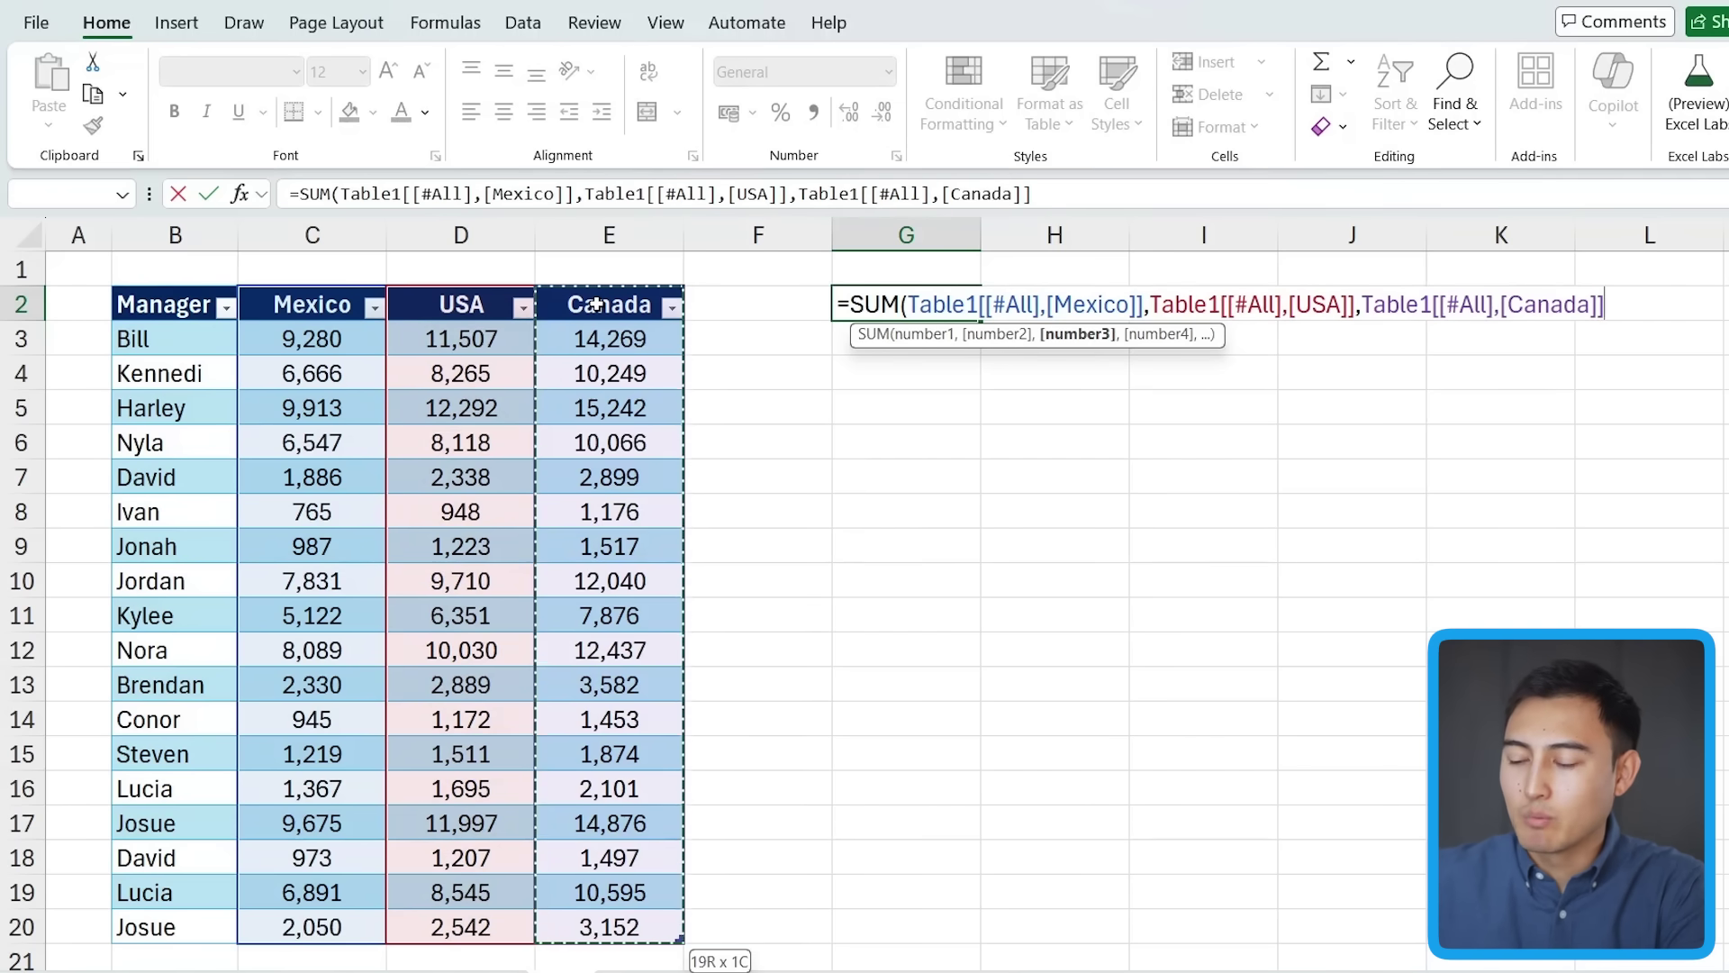
{"action": "type", "text": ")"}
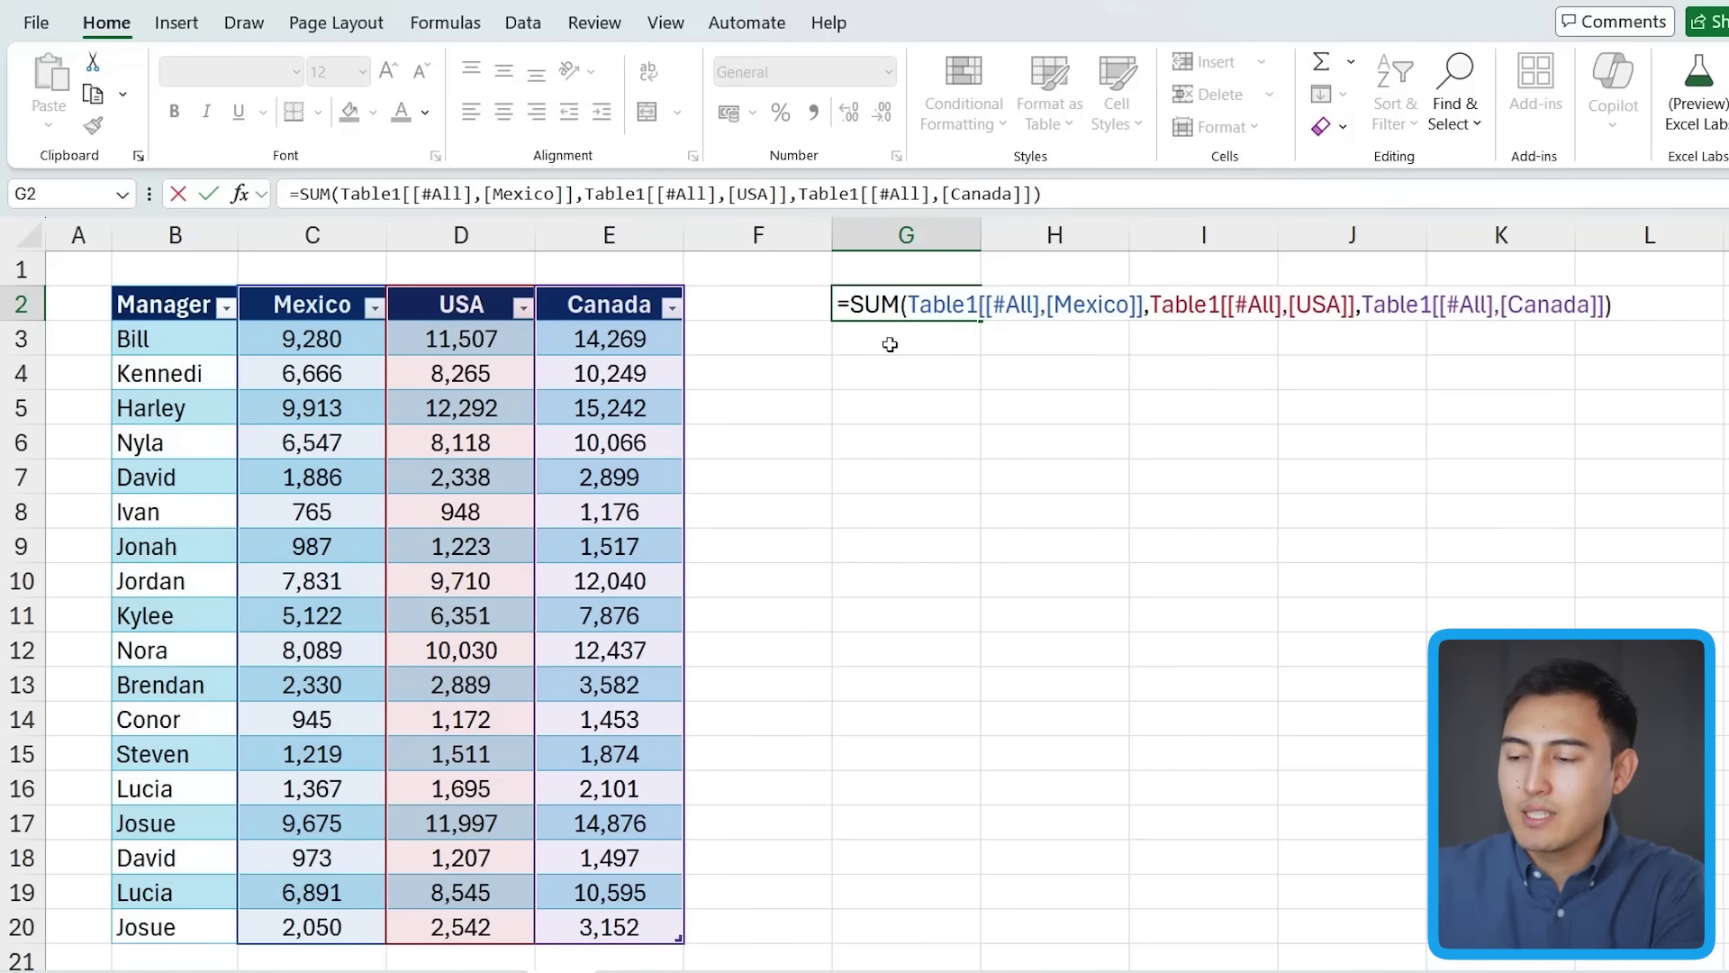
{"action": "key", "text": "Escape"}
- Try a SUM over the Mexico through Canada columns, inspect its table reference, then cancel
{"action": "type", "text": "=sum("}
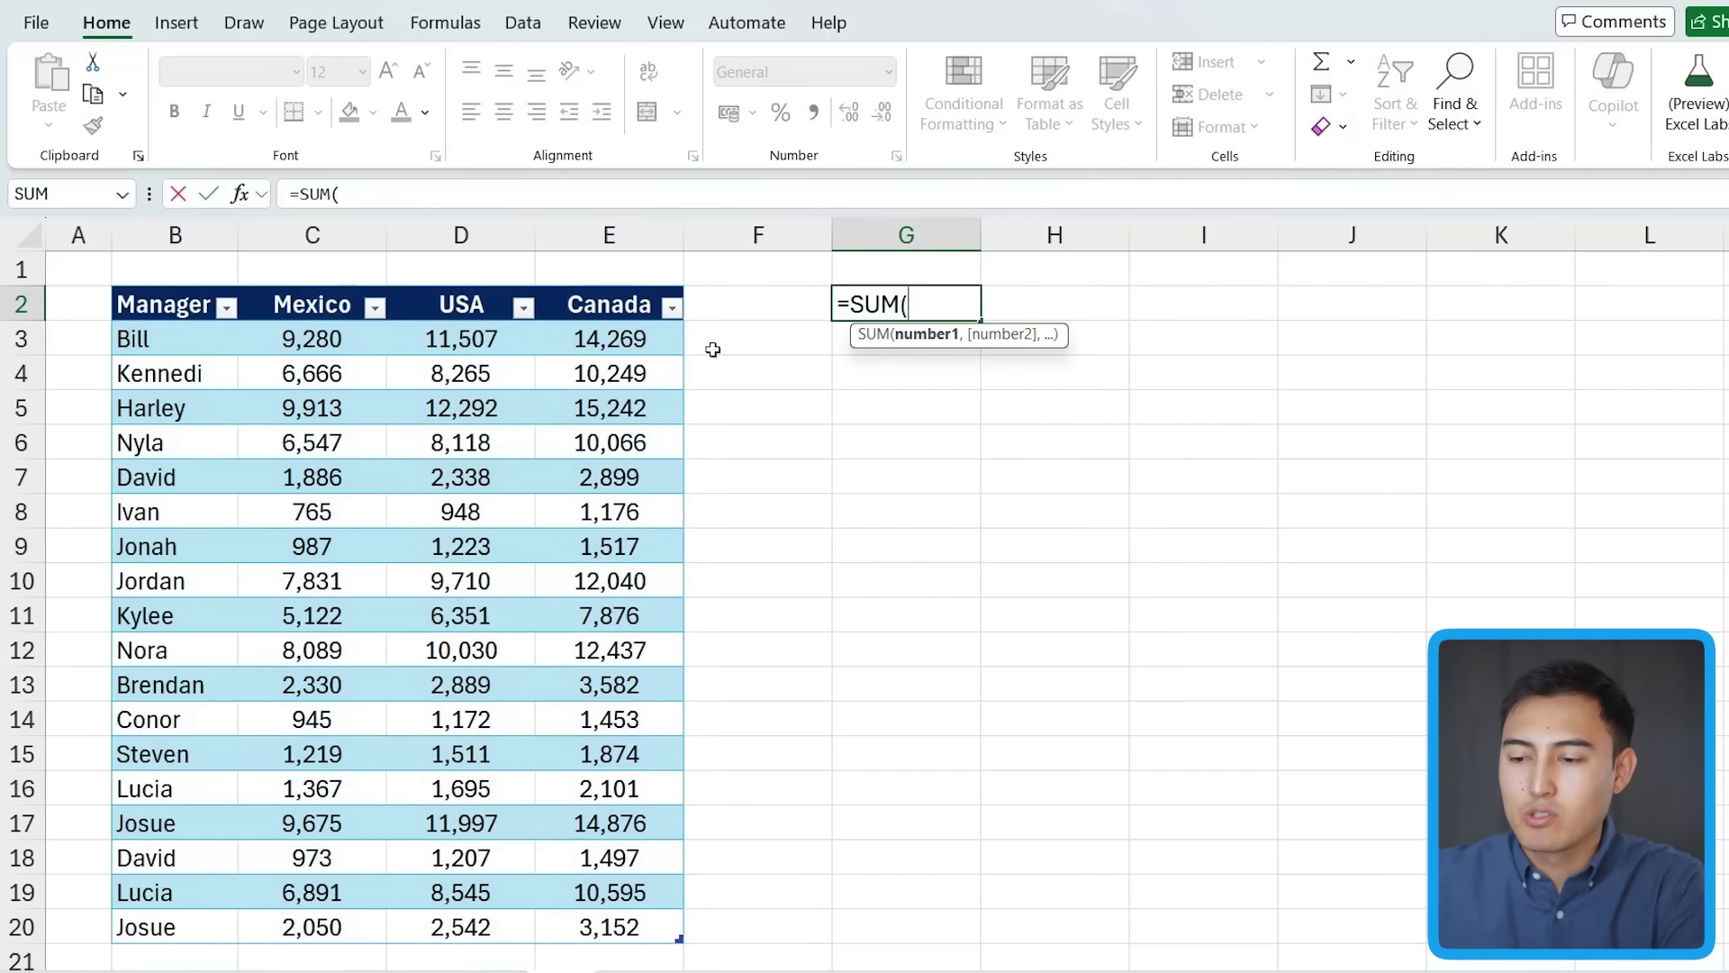
{"action": "left_click_drag", "start_coordinate": [312, 311], "coordinate": [647, 866]}
{"action": "left_click_drag", "start_coordinate": [1044, 304], "coordinate": [1133, 304]}
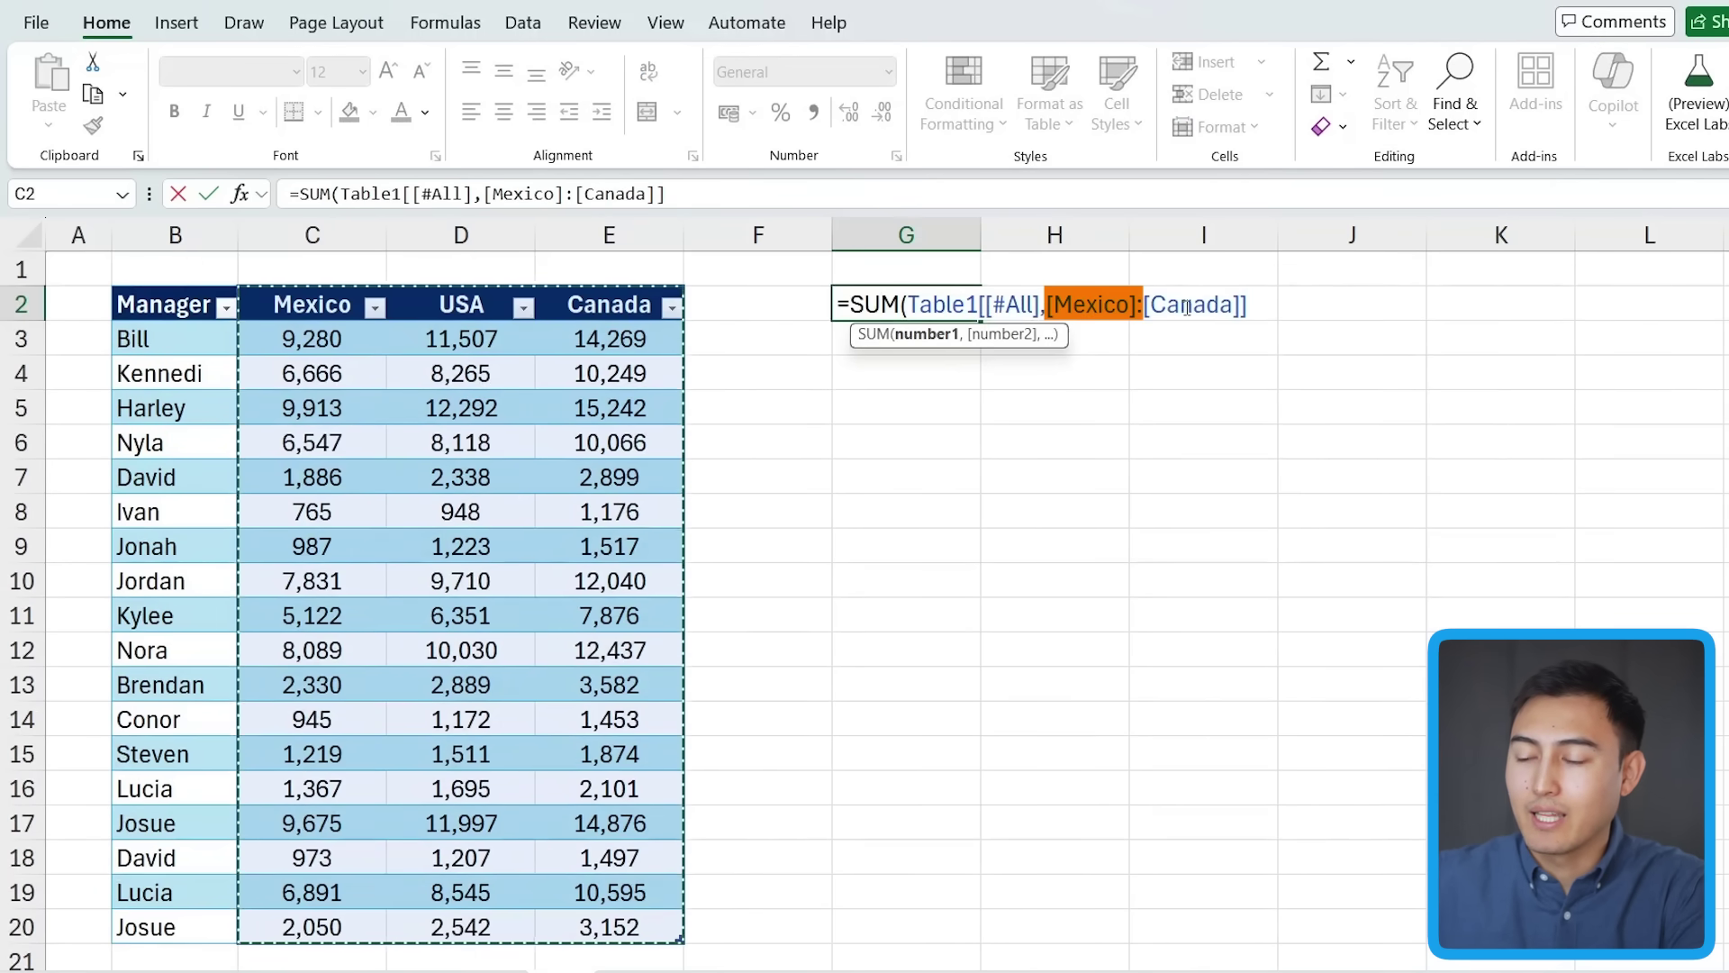
{"action": "key", "text": "shift+Right"}
{"action": "key", "text": "shift+Right"}
{"action": "key", "text": "shift+Right"}
{"action": "key", "text": "shift+Right"}
{"action": "key", "text": "shift+Right"}
{"action": "key", "text": "shift+Right"}
{"action": "key", "text": "shift+Right"}
{"action": "key", "text": "shift+Right"}
{"action": "key", "text": "shift+Right"}
{"action": "key", "text": "shift+Right"}
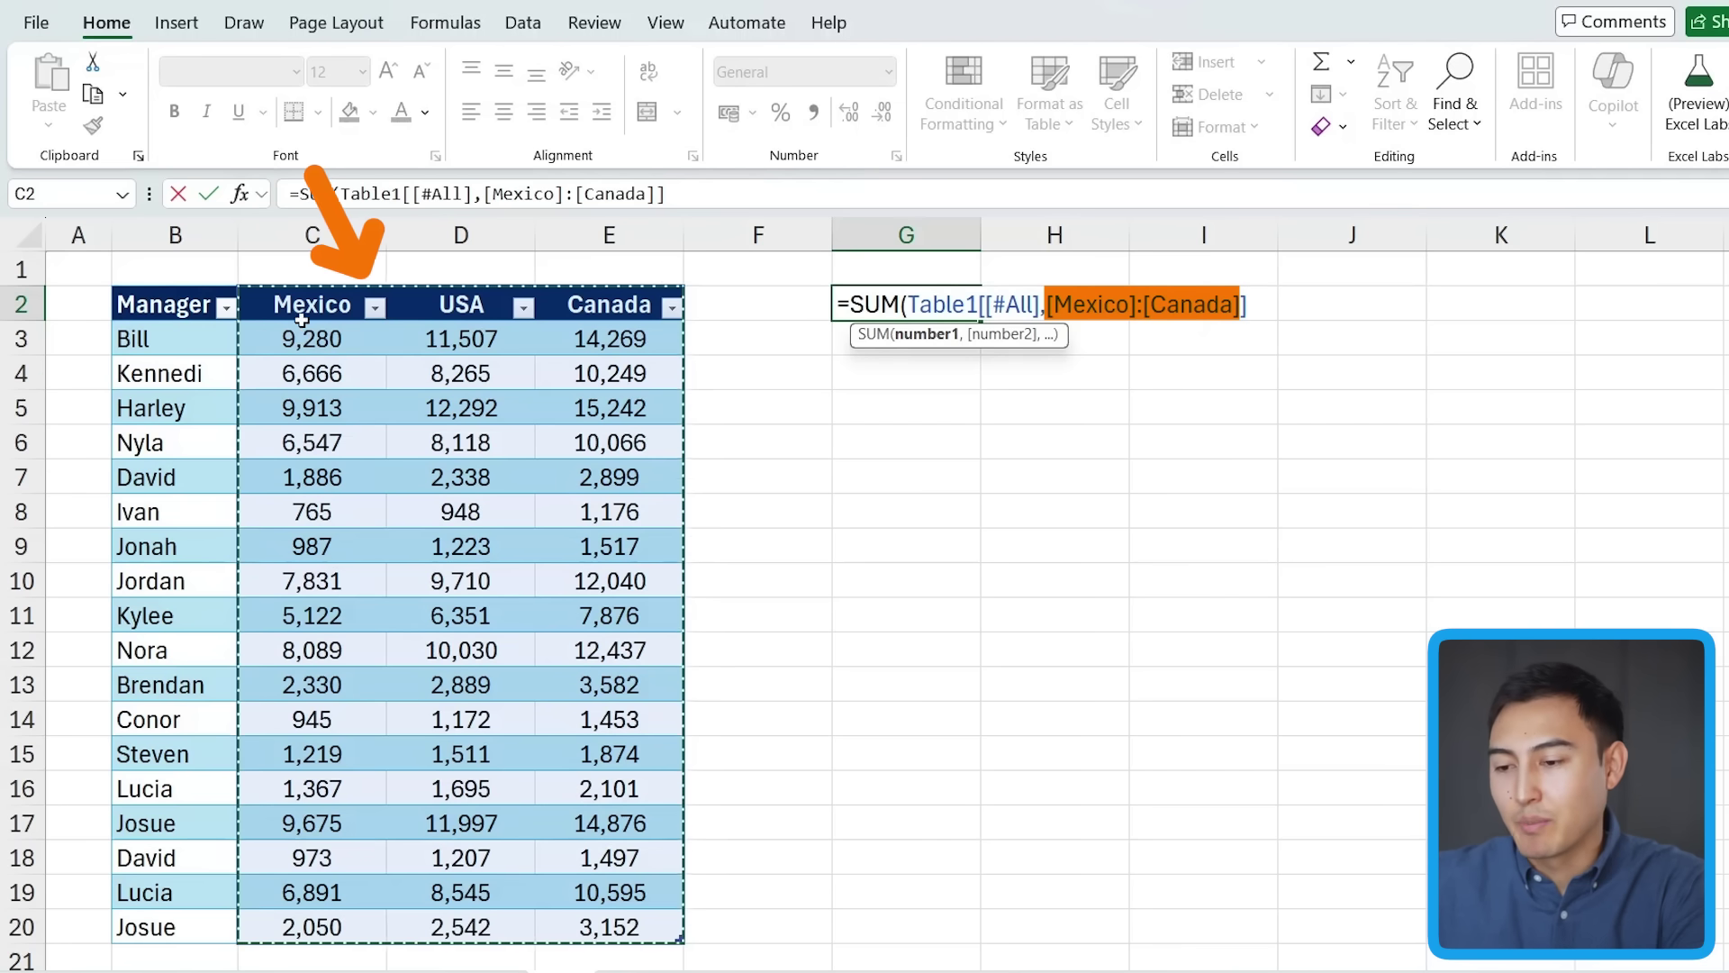
{"action": "left_click", "coordinate": [894, 309]}
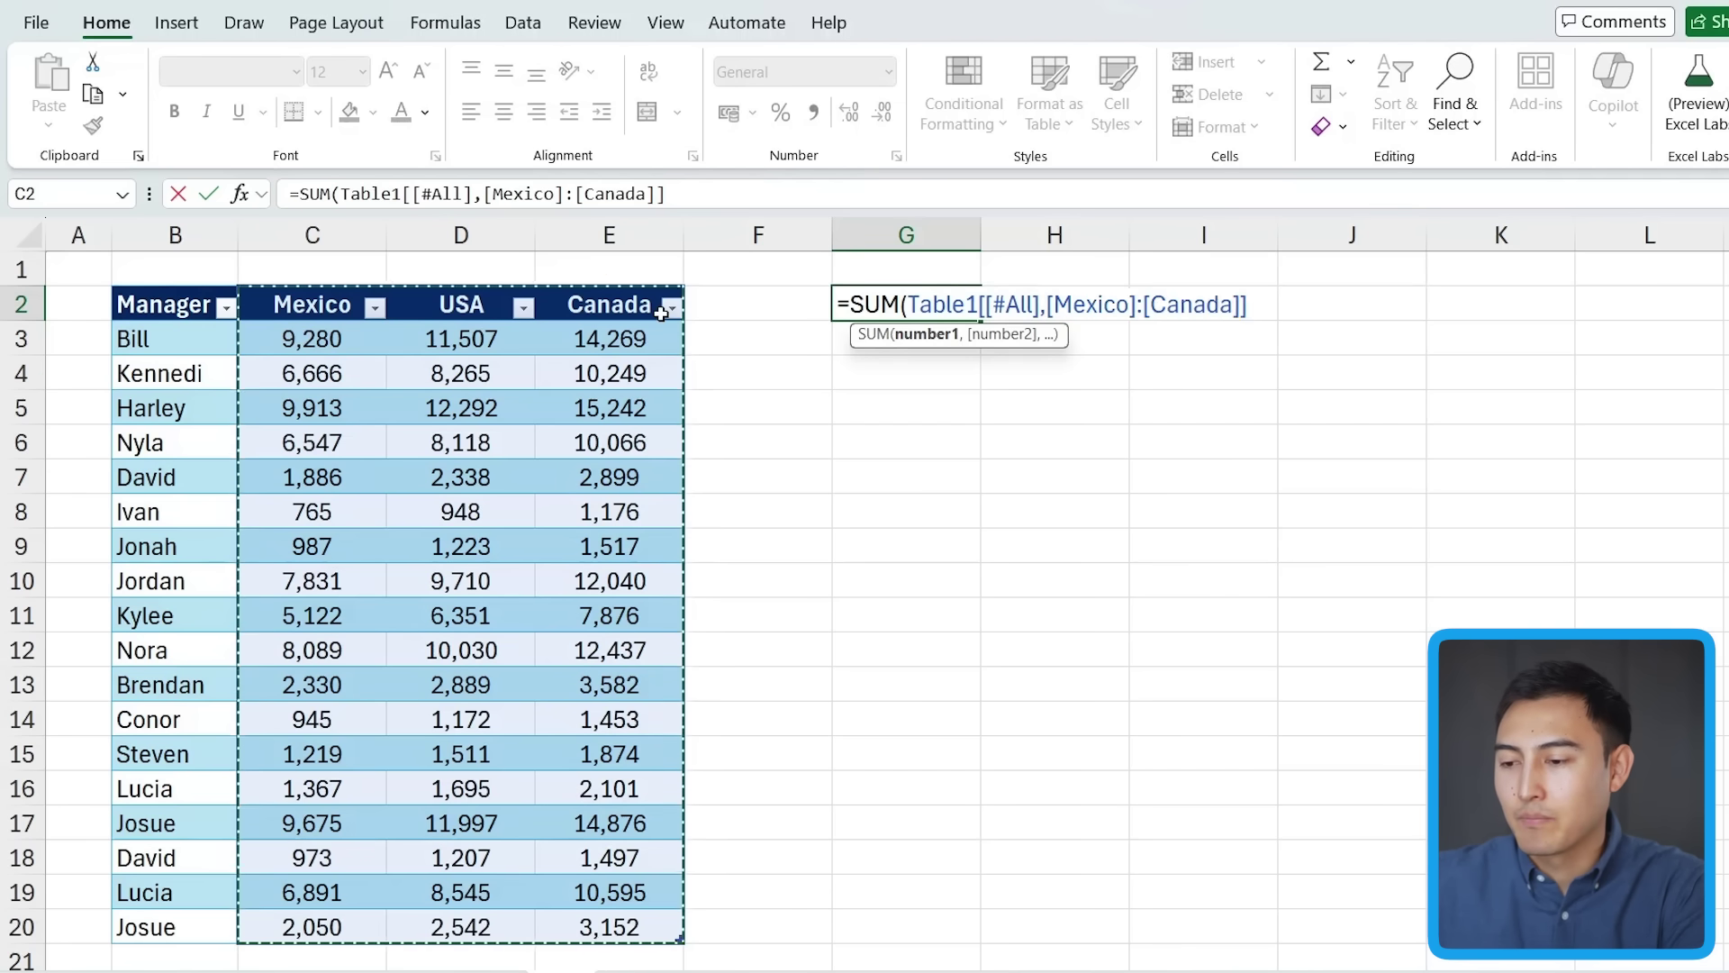
{"action": "key", "text": "Escape"}
- Enter =SUM(Table1[[#All],[Canada]]) in G2, returning 126901.409
{"action": "type", "text": "=sum"}
{"action": "key", "text": "Tab"}
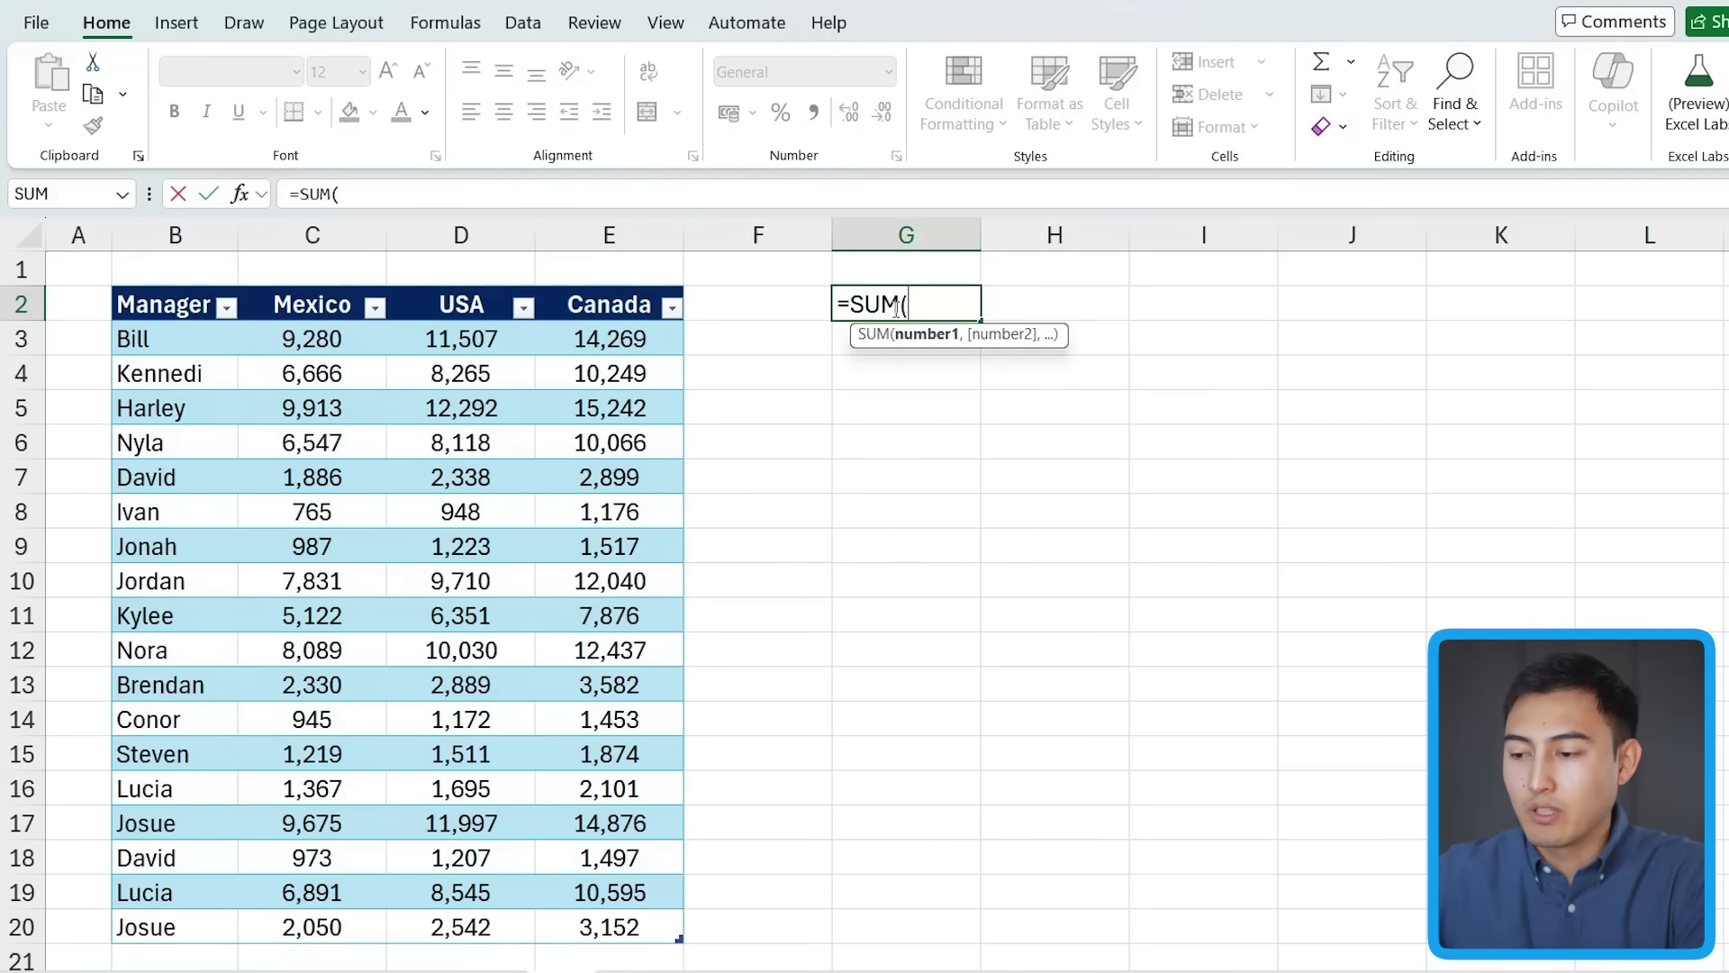
{"action": "left_click", "coordinate": [570, 306]}
{"action": "left_click", "coordinate": [571, 306]}
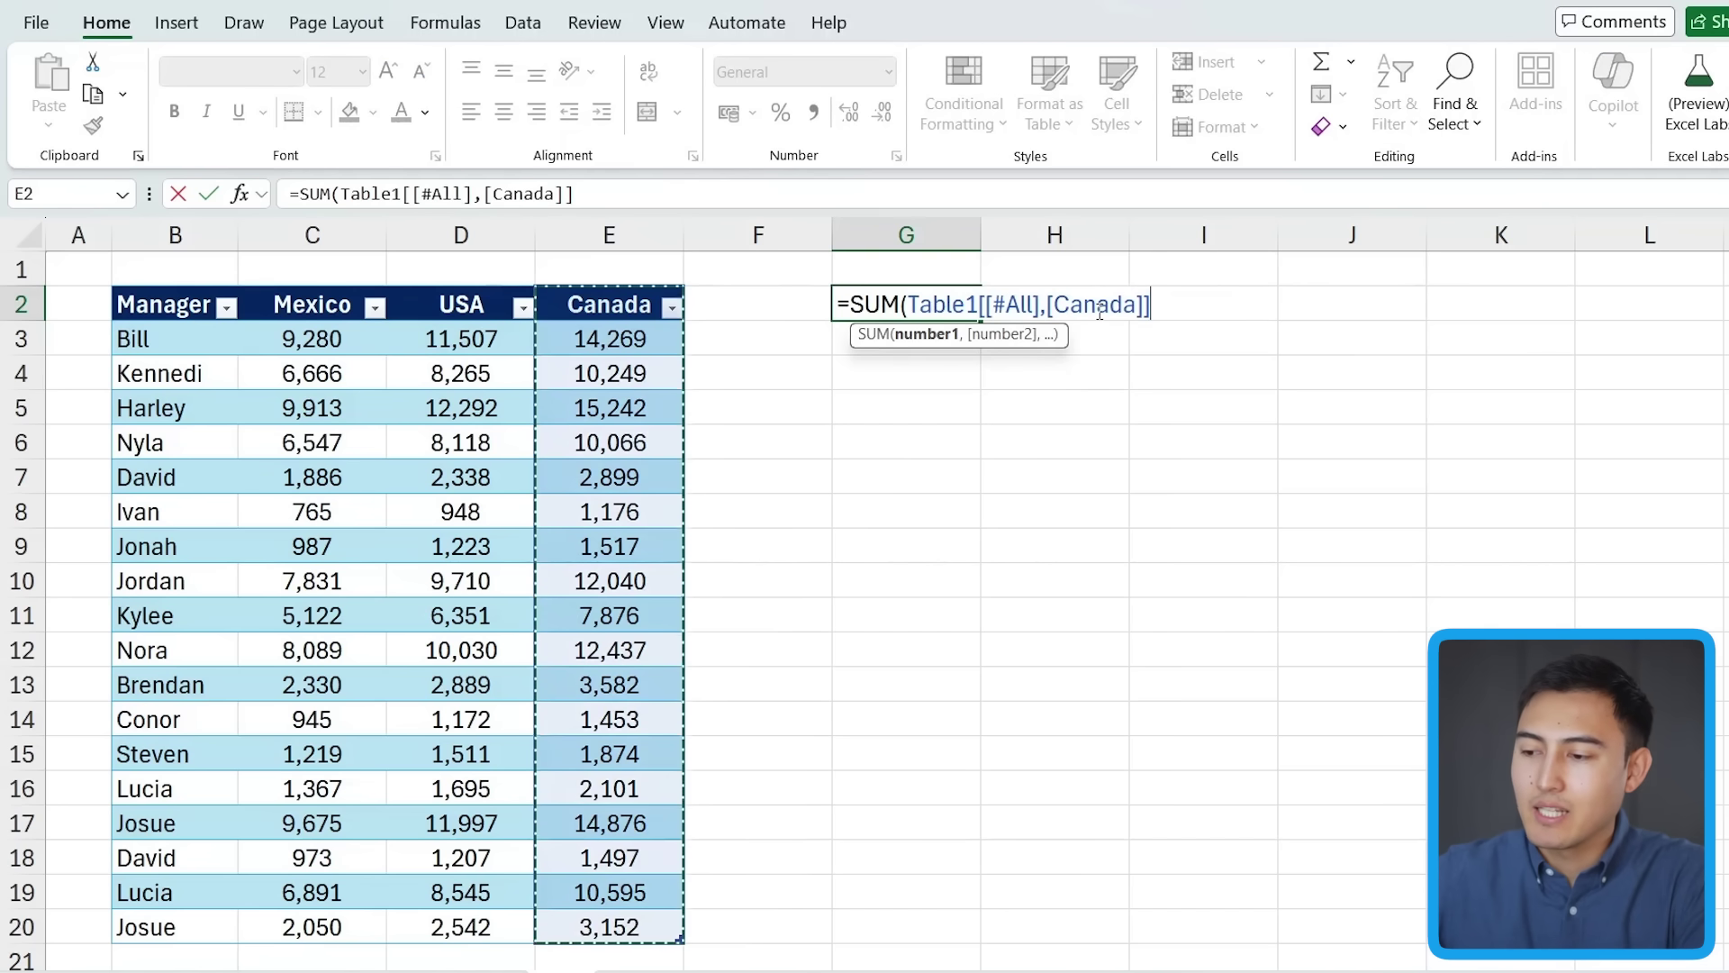
{"action": "key", "text": "Return"}
{"action": "key", "text": "Up"}
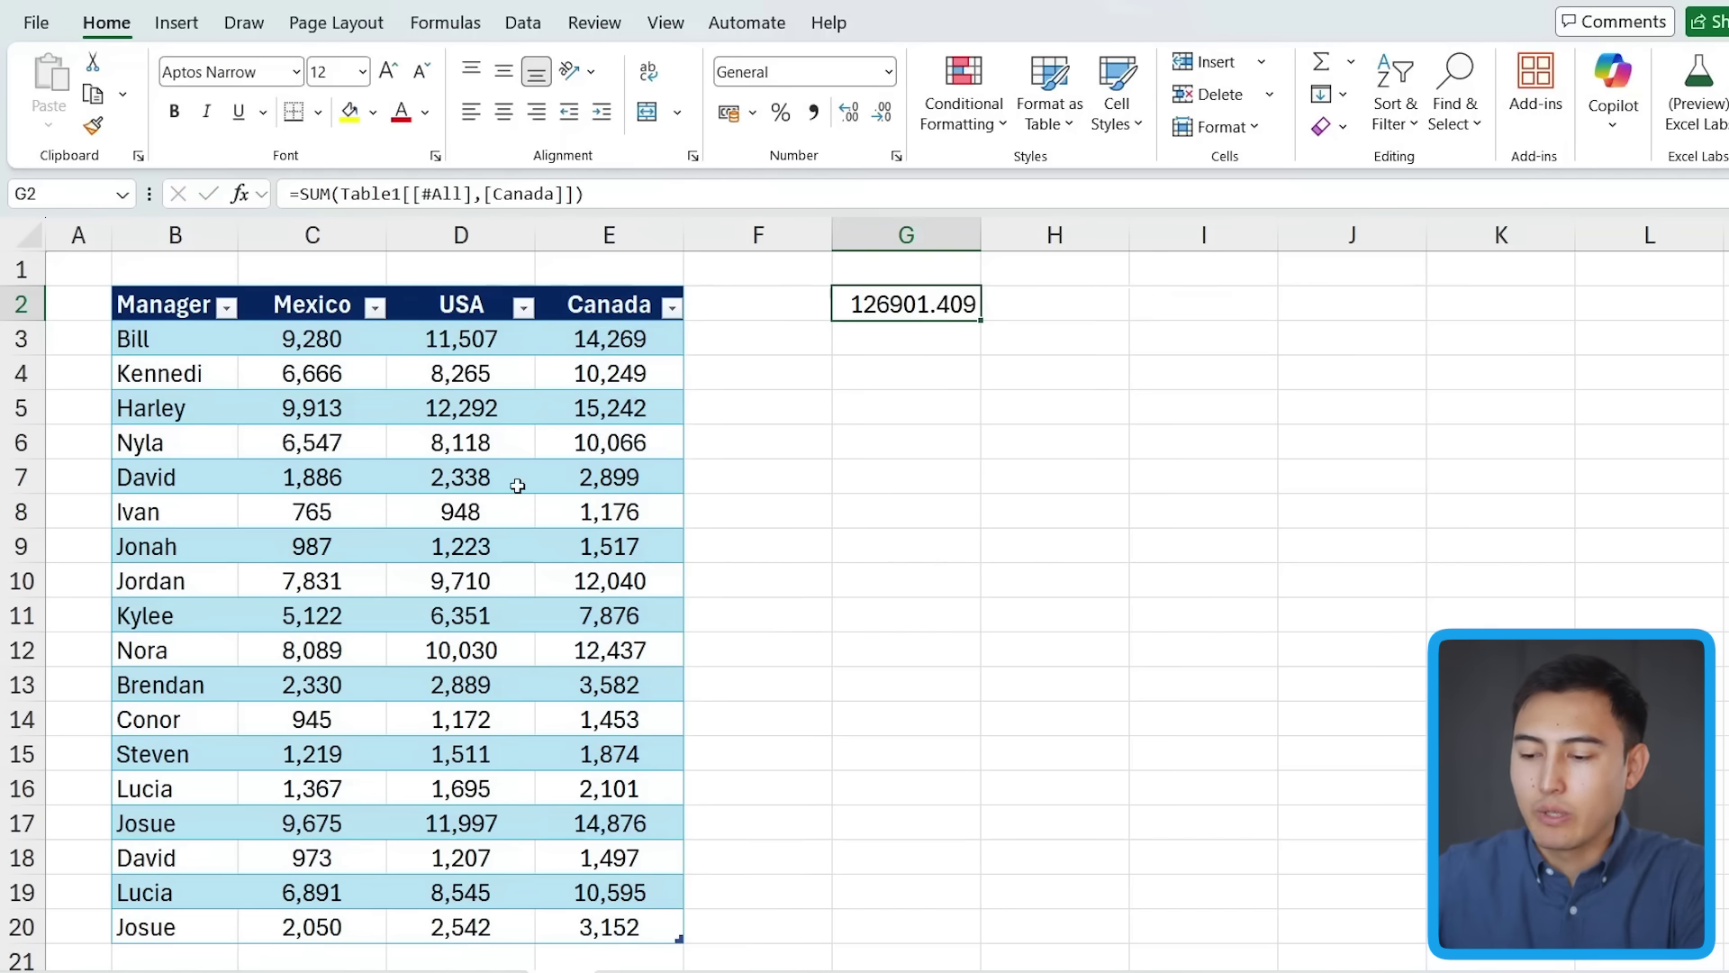
{"action": "scroll", "coordinate": [536, 613], "scroll_direction": "down", "scroll_amount": 2}
- Enter 1222222 in E21 so Table1 extends to row 21
{"action": "left_click", "coordinate": [538, 815]}
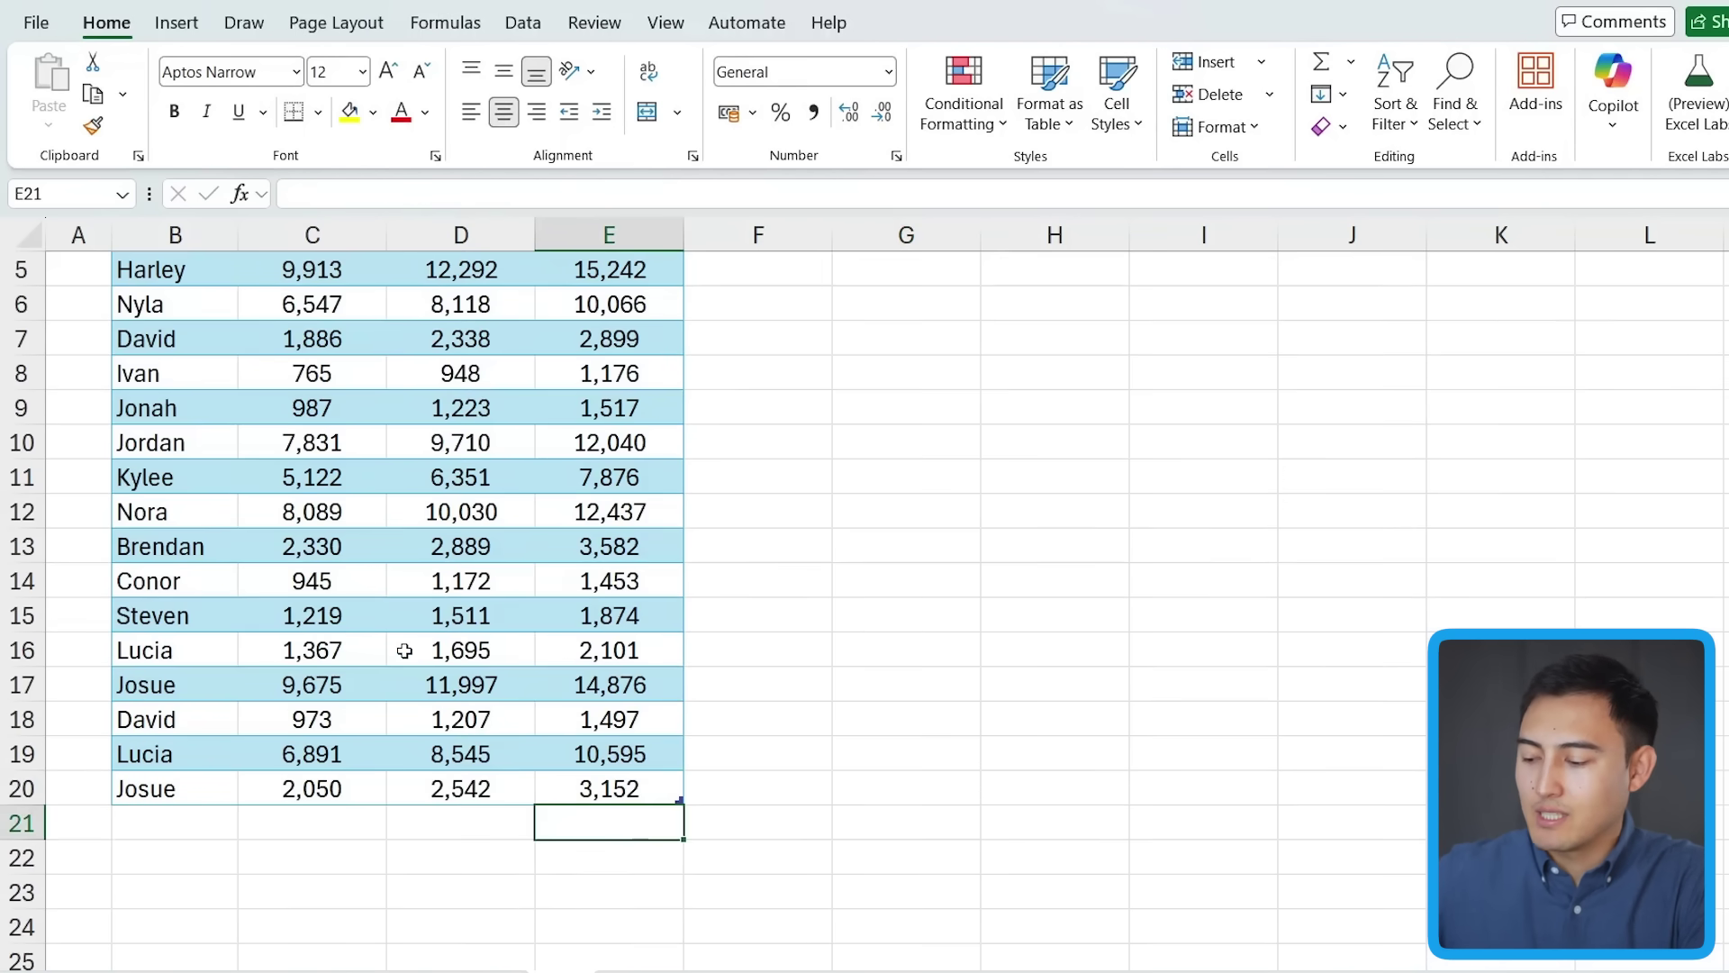
{"action": "type", "text": "1222222"}
{"action": "key", "text": "Return"}
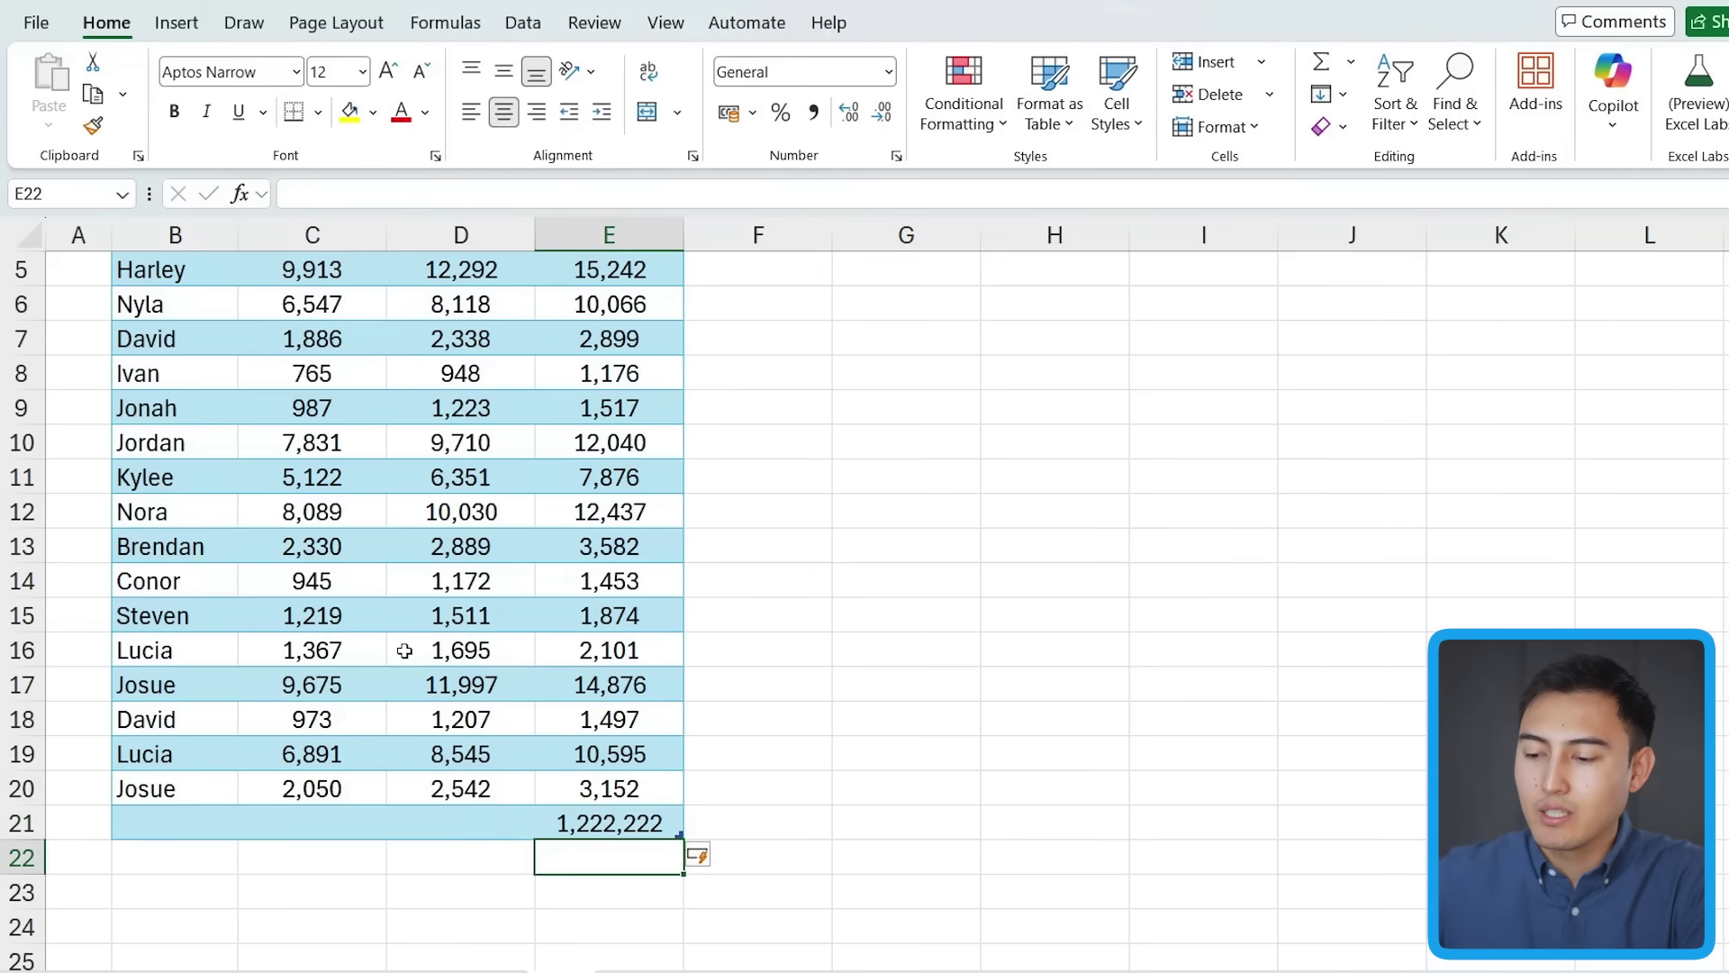
{"action": "key", "text": "Up"}
- Check G2's SUM formula, whose total has grown to 1349123.41
{"action": "scroll", "coordinate": [947, 688], "scroll_direction": "up", "scroll_amount": 1}
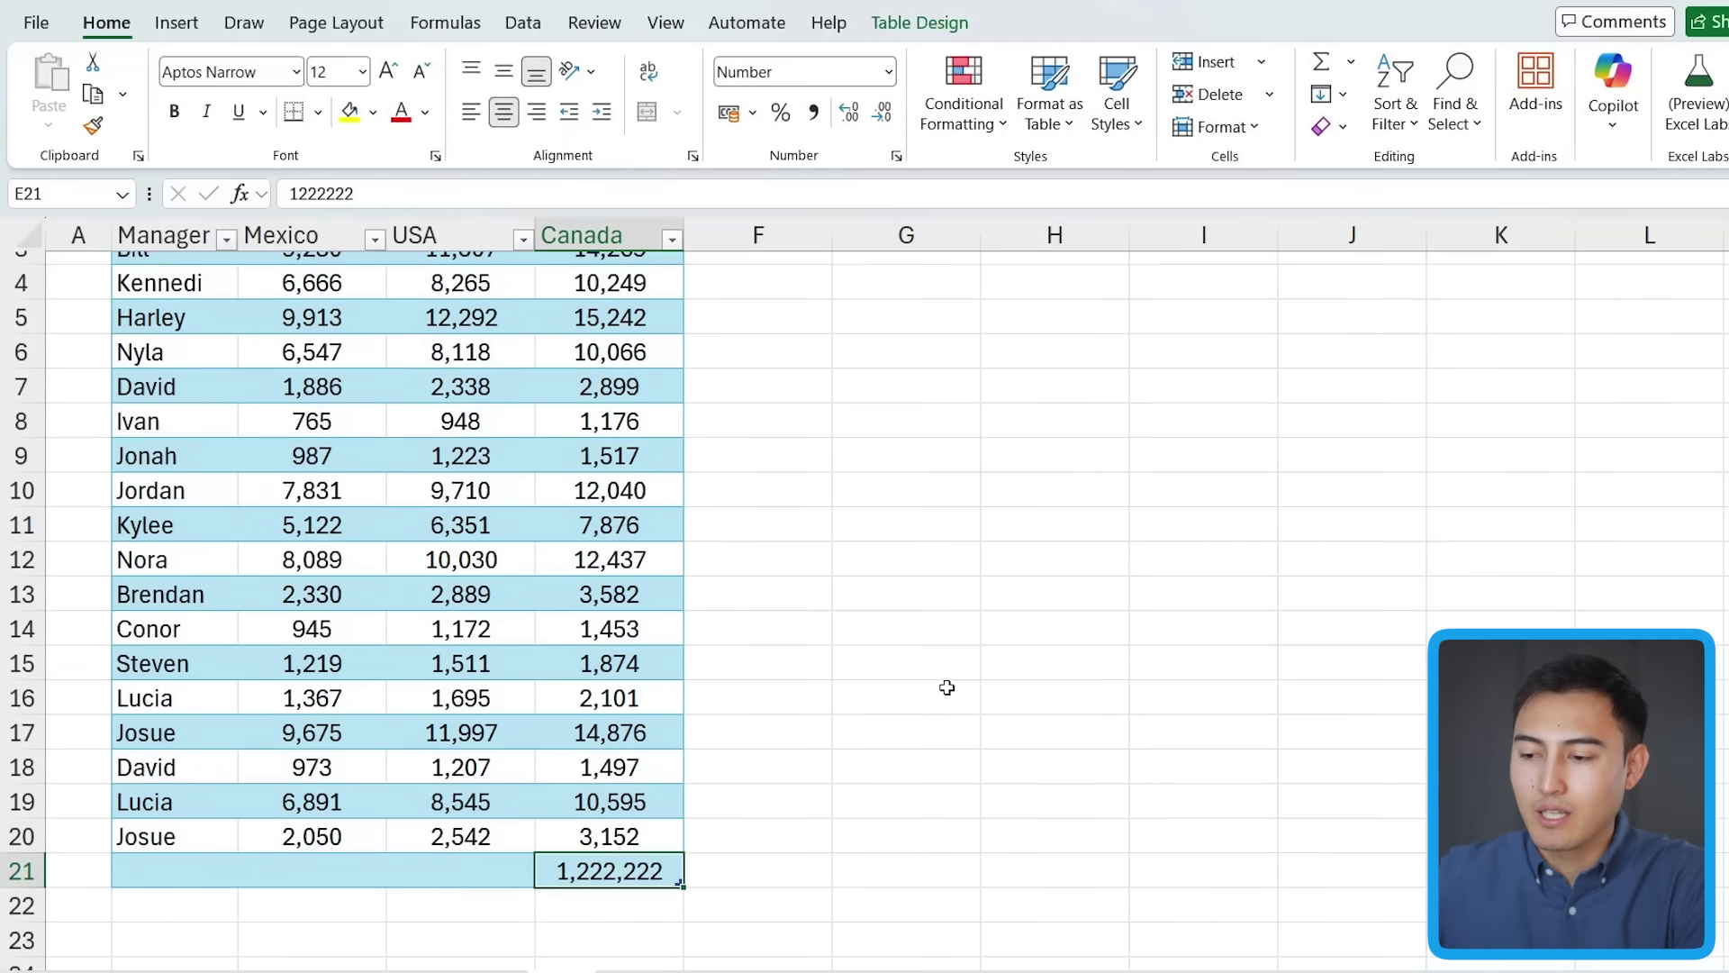
{"action": "scroll", "coordinate": [723, 606], "scroll_direction": "up", "scroll_amount": 1}
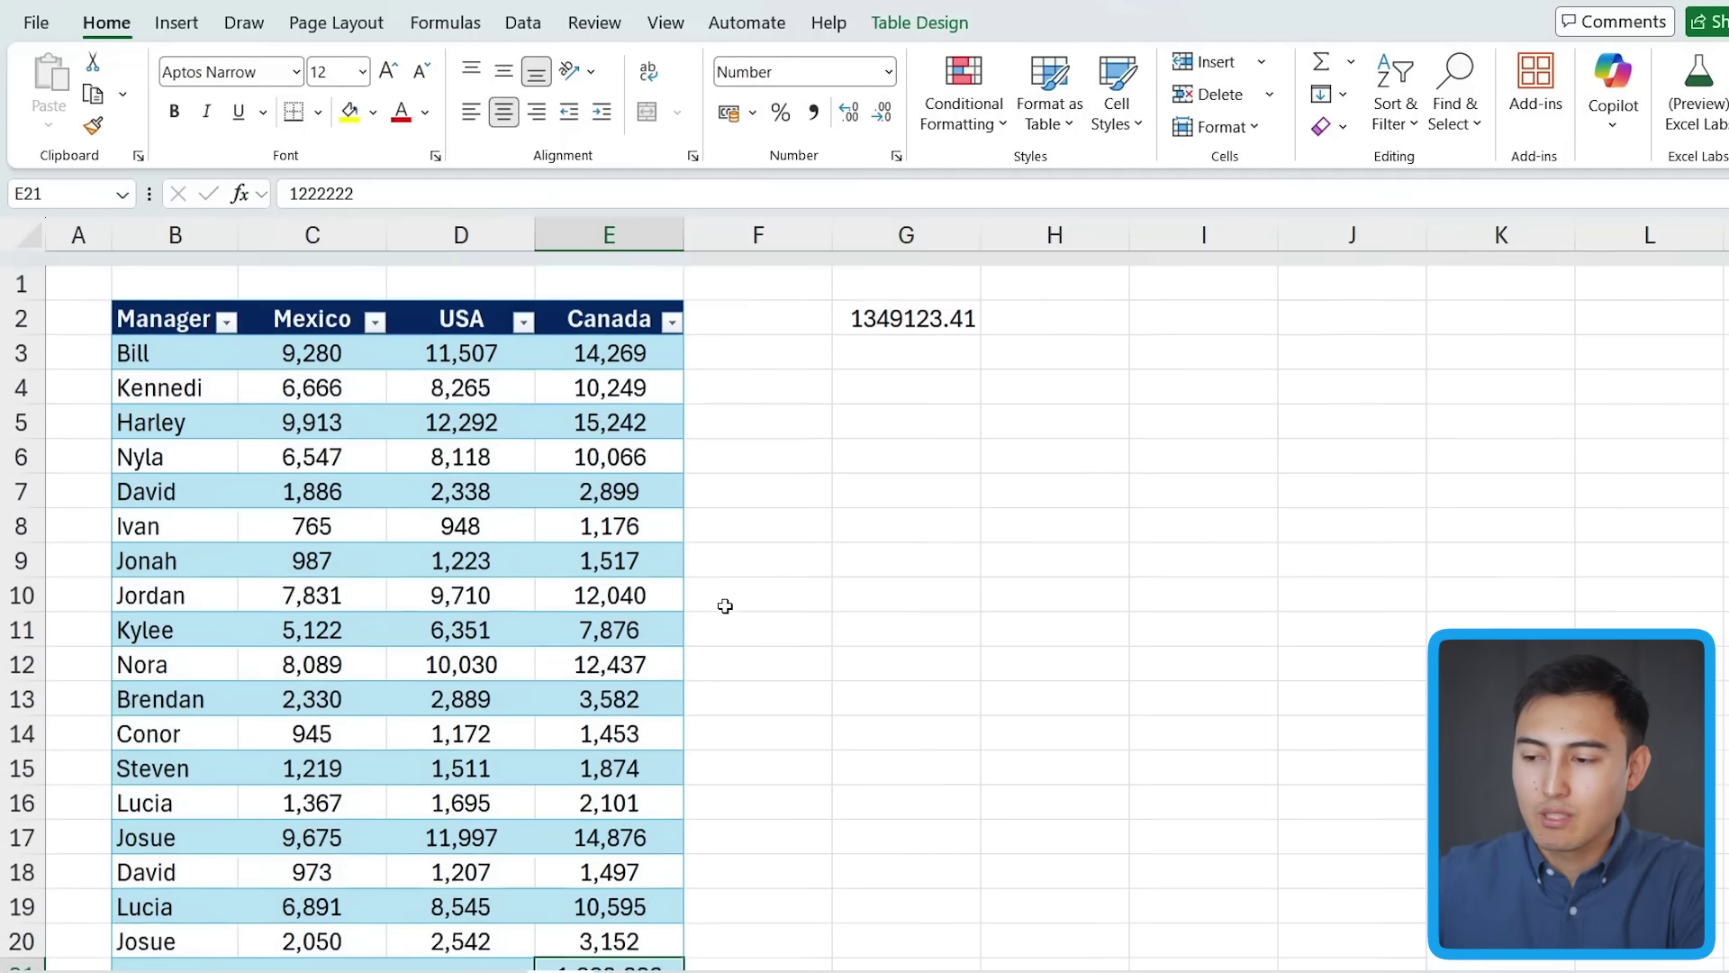
{"action": "double_click", "coordinate": [901, 302]}
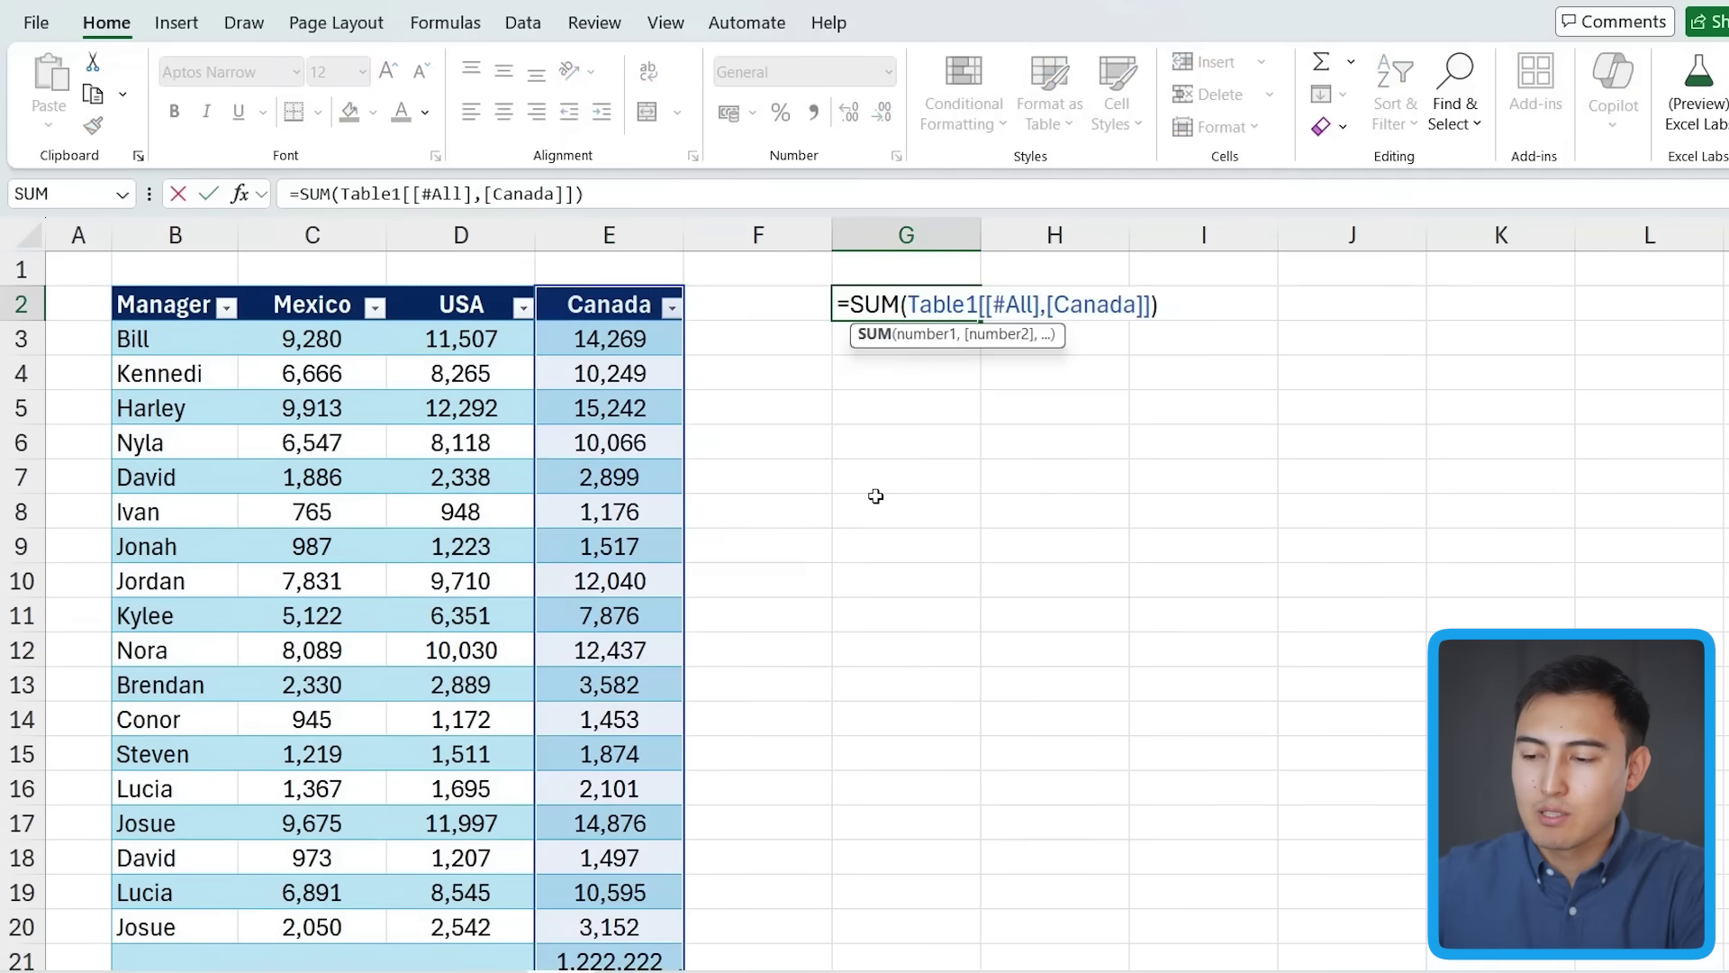
{"action": "scroll", "coordinate": [877, 495], "scroll_direction": "down", "scroll_amount": 1}
{"action": "scroll", "coordinate": [876, 494], "scroll_direction": "up", "scroll_amount": 1}
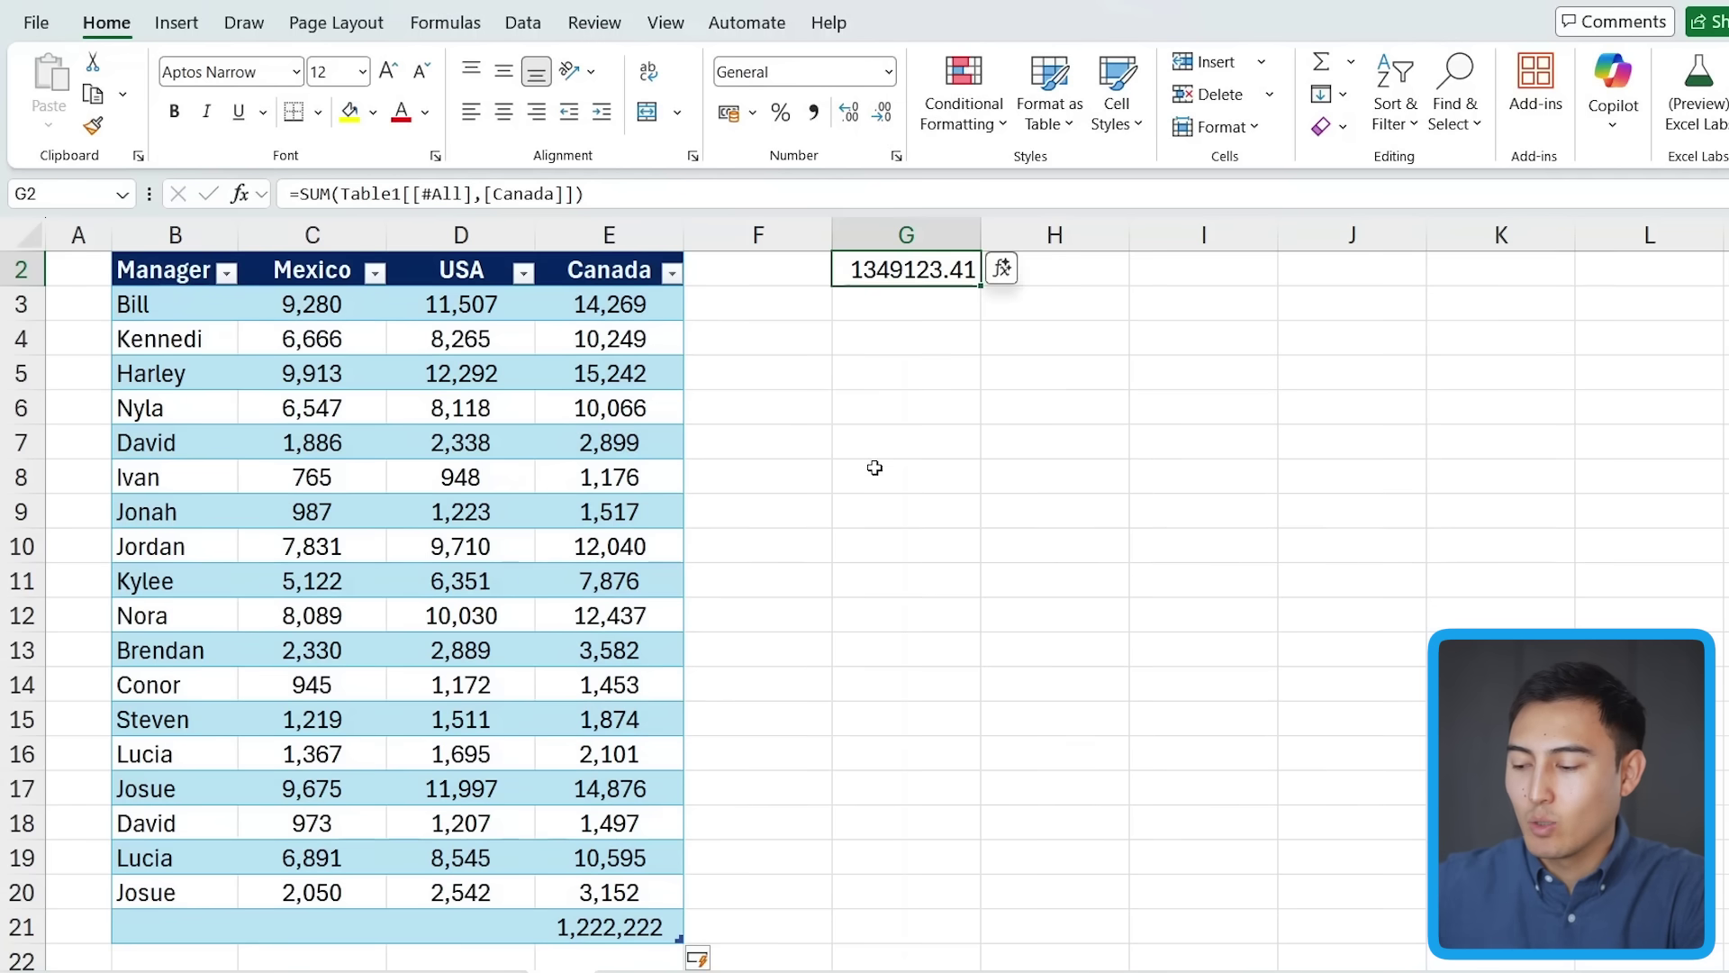
{"action": "scroll", "coordinate": [879, 467], "scroll_direction": "up", "scroll_amount": 1}
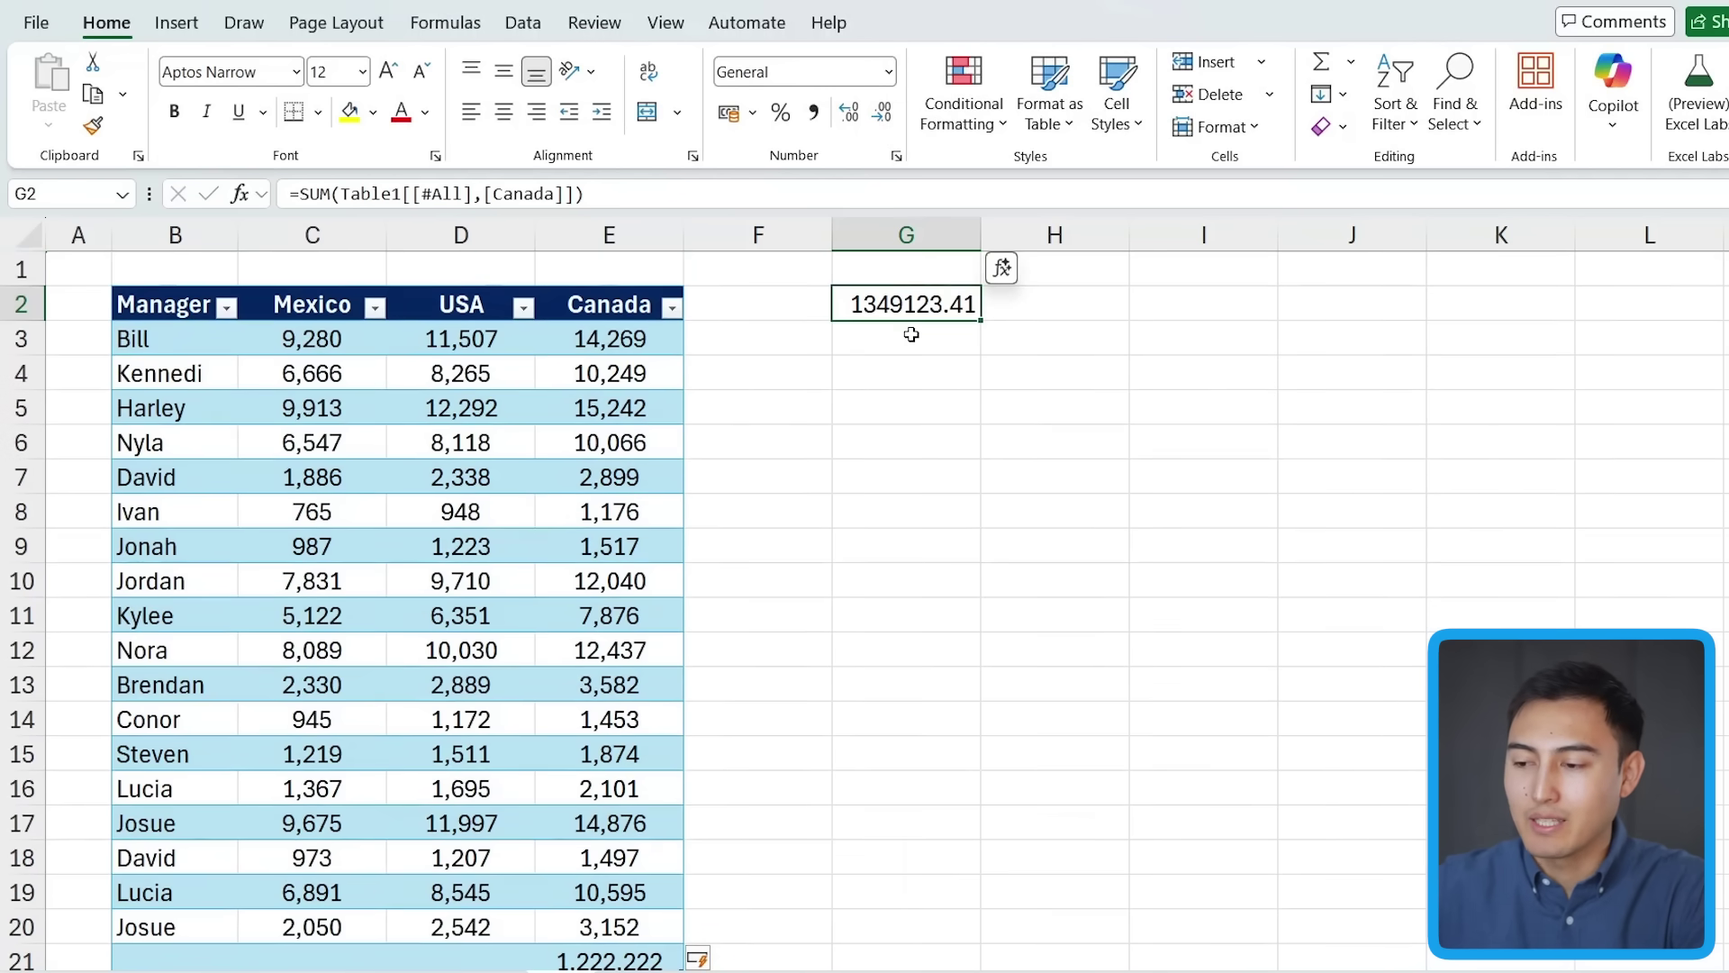